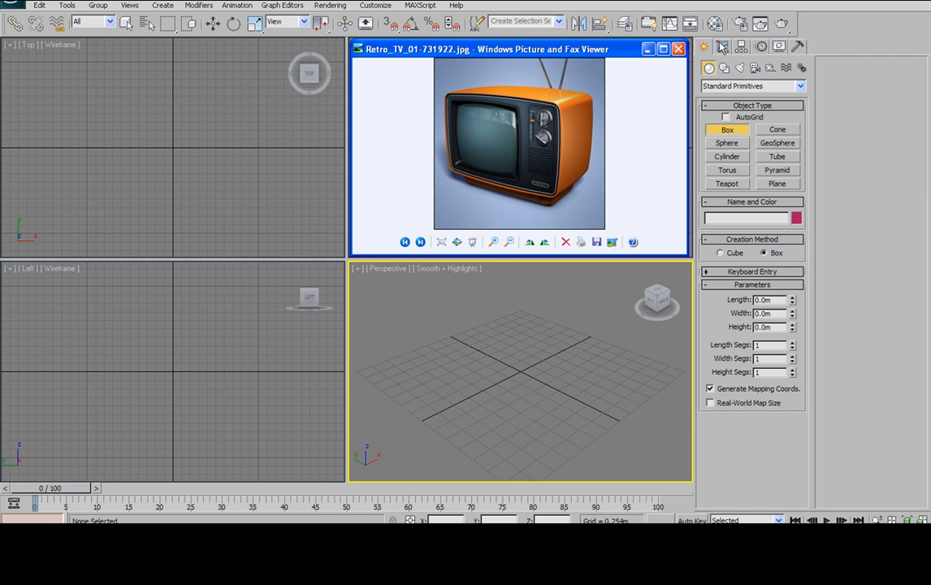
Step: Create a box about 2.09 m long, 3.18 m wide and 1.71 m high from the grid origin in the Top view
click(722, 46)
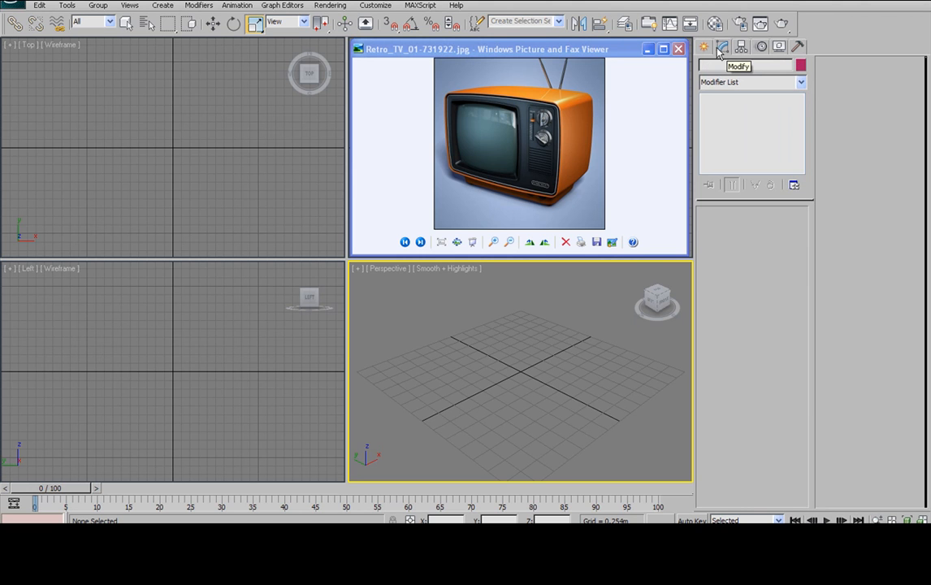
click(704, 46)
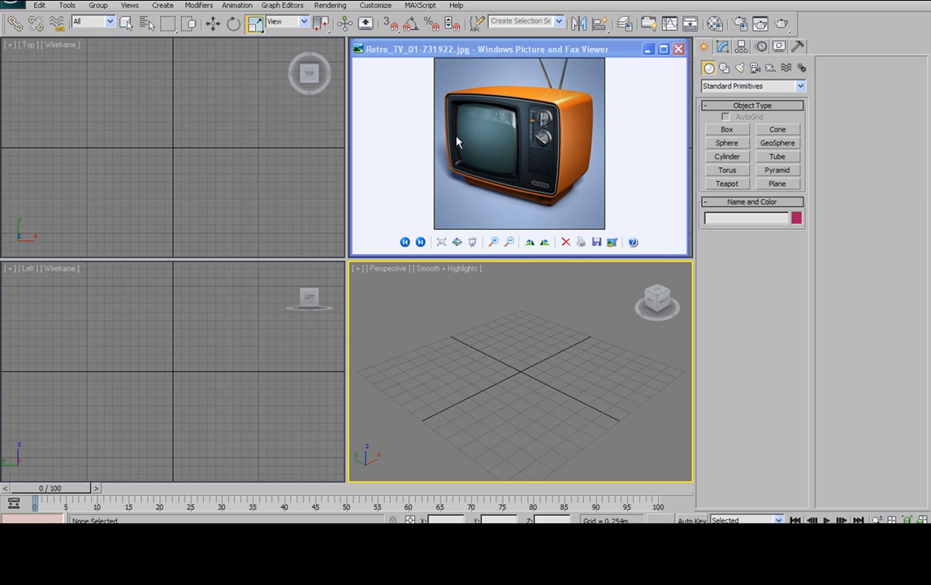
click(727, 130)
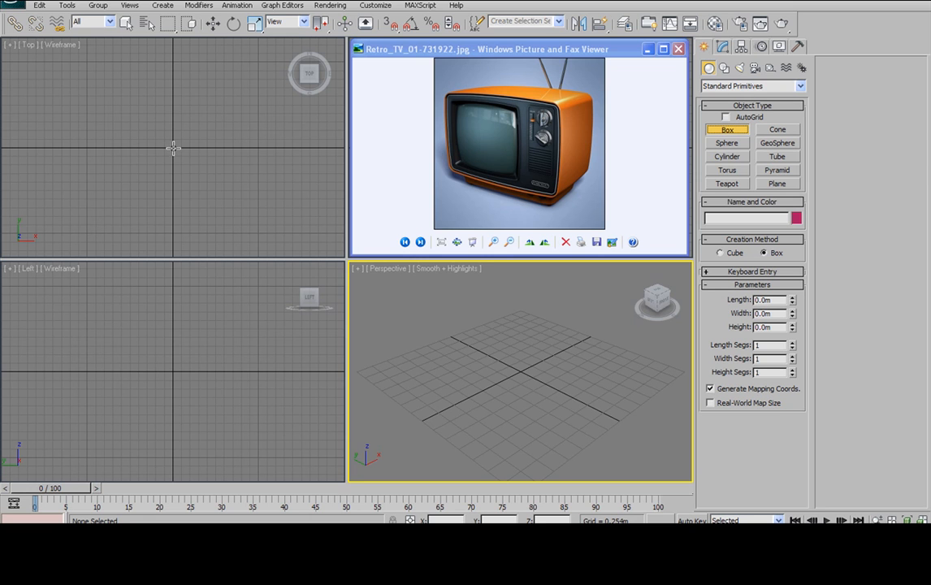
drag(172, 147, 280, 76)
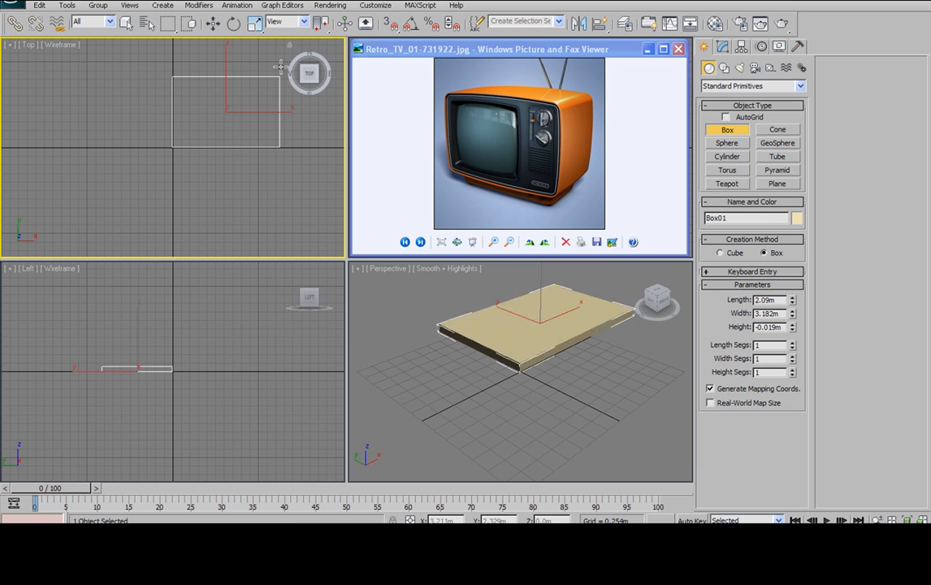
click(278, 49)
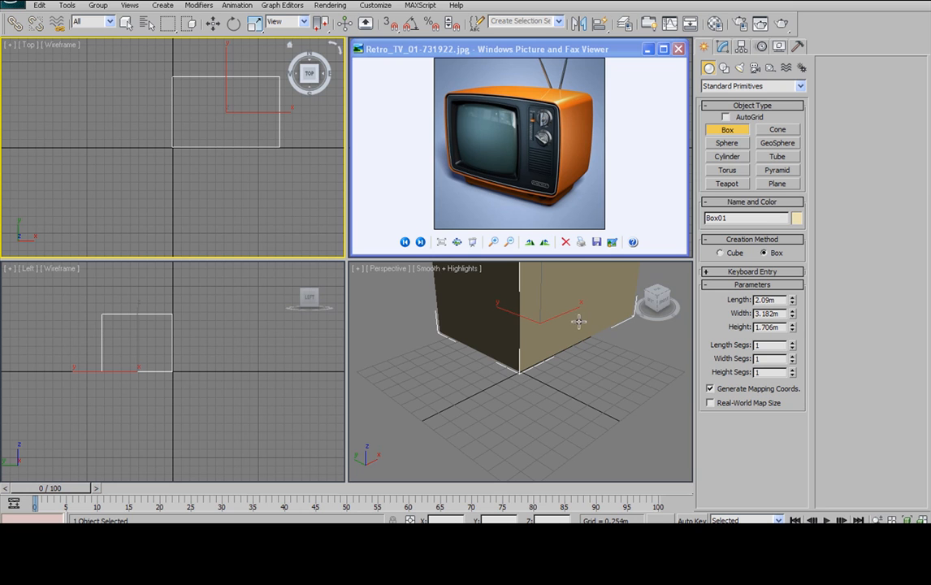
Step: Center the box on the world origin by setting its absolute X, Y and Z positions to 0
right_click(213, 26)
drag(133, 393, 239, 172)
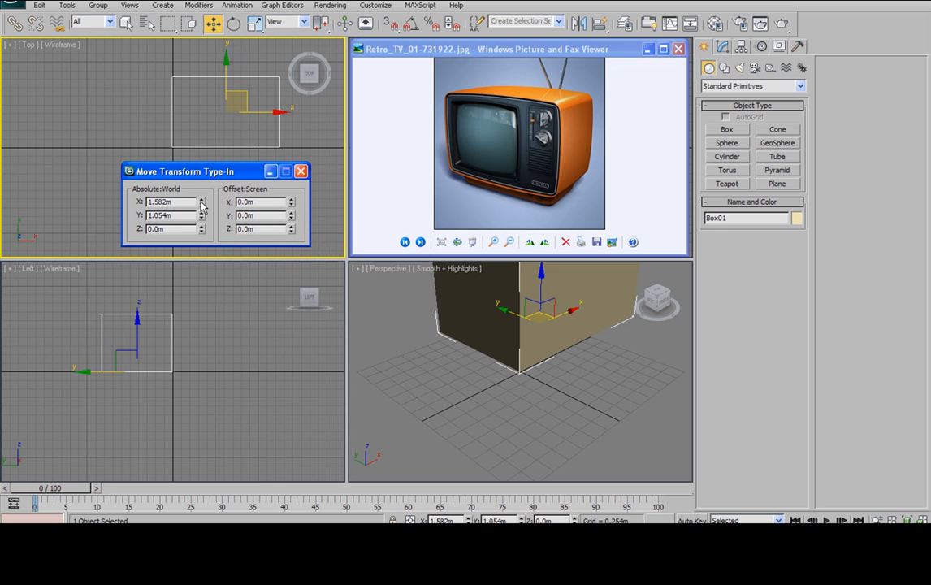
right_click(202, 203)
right_click(201, 216)
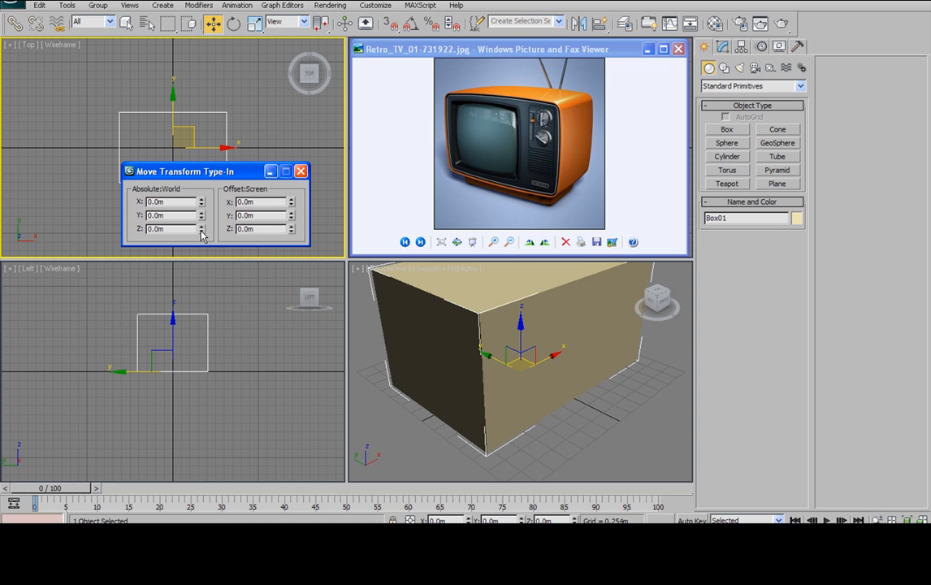
click(300, 171)
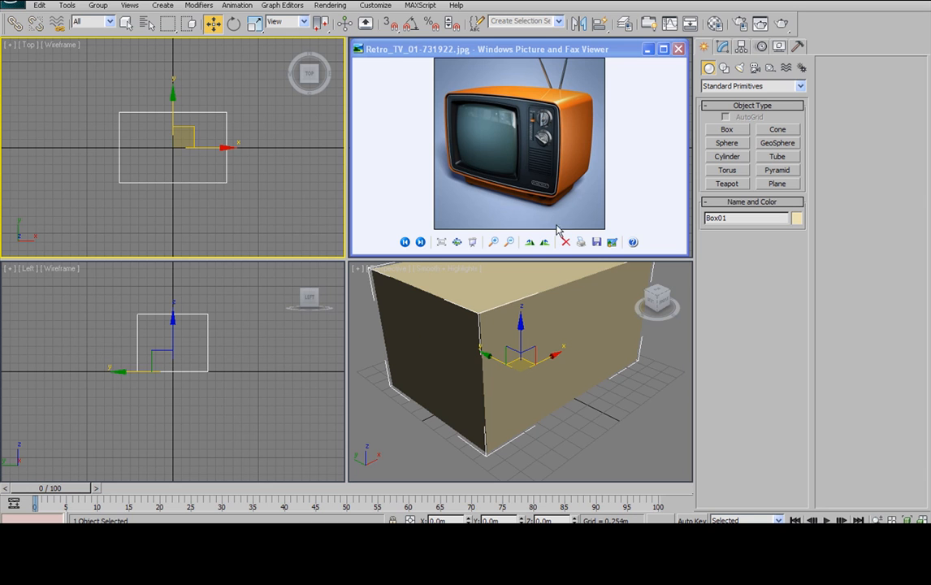
Step: Show the box at an angle in the shaded perspective view with edged faces turned on
click(528, 319)
key(f)
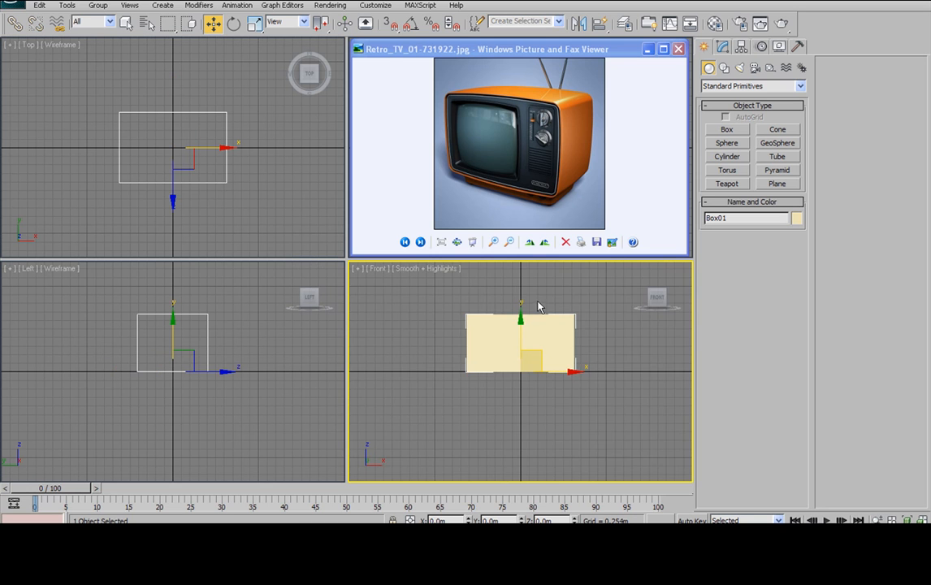
scroll(540, 305, up, 8)
middle_drag(508, 410, 513, 366)
scroll(514, 366, down, 2)
scroll(520, 382, up, 2)
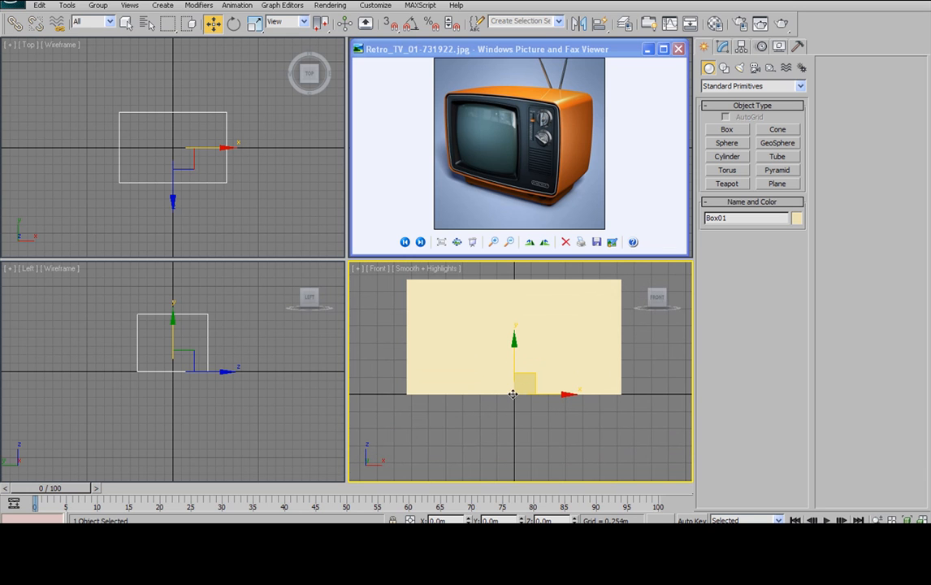
middle_drag(521, 373, 518, 409)
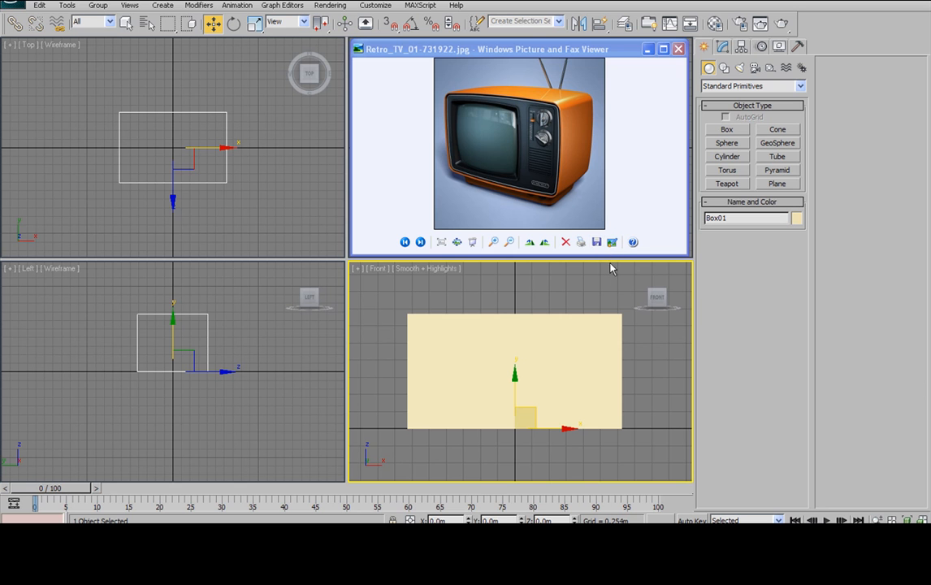
alt+middle_drag(568, 311, 547, 336)
key(p)
scroll(538, 358, down, 5)
key(F4)
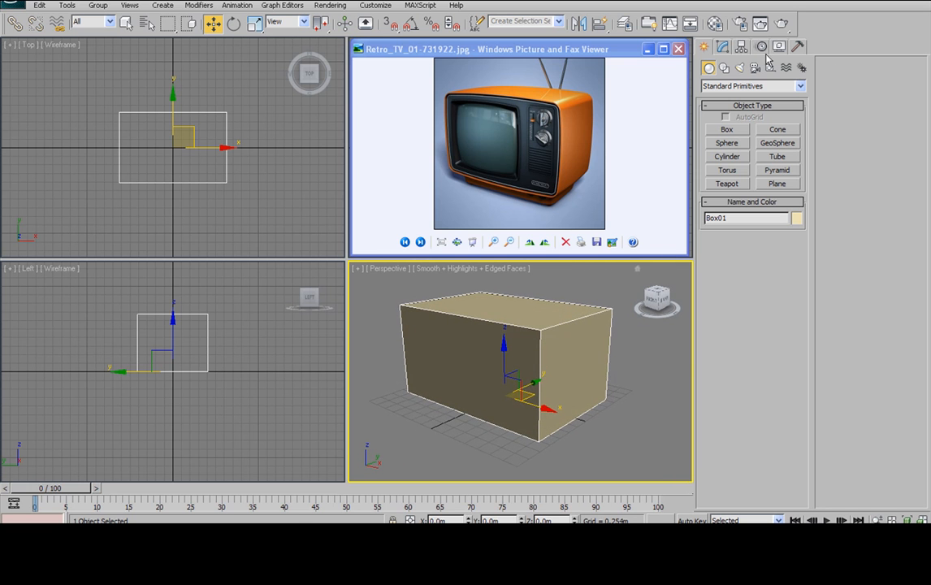
Step: Try three length segments on the box and restore a single segment
click(725, 49)
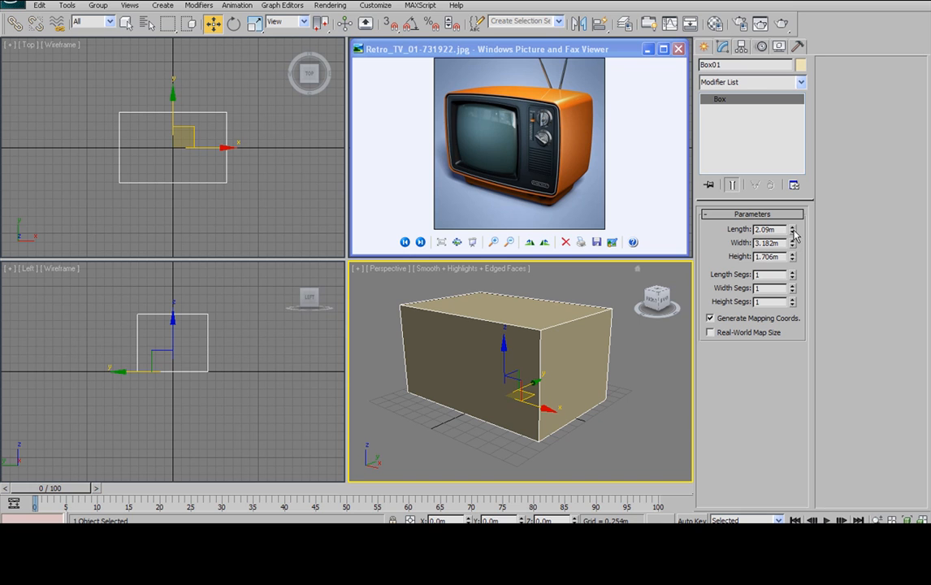
click(793, 272)
click(792, 272)
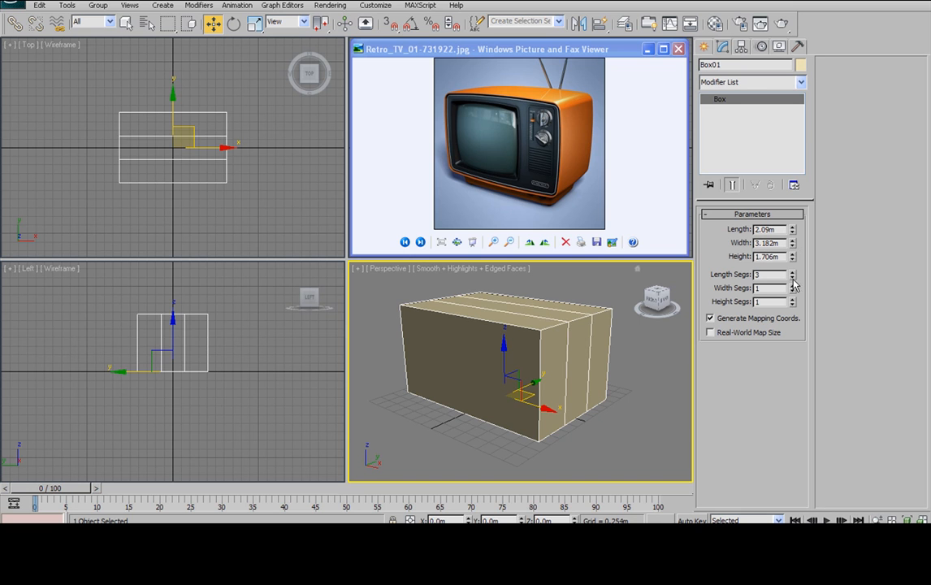
click(792, 278)
click(792, 279)
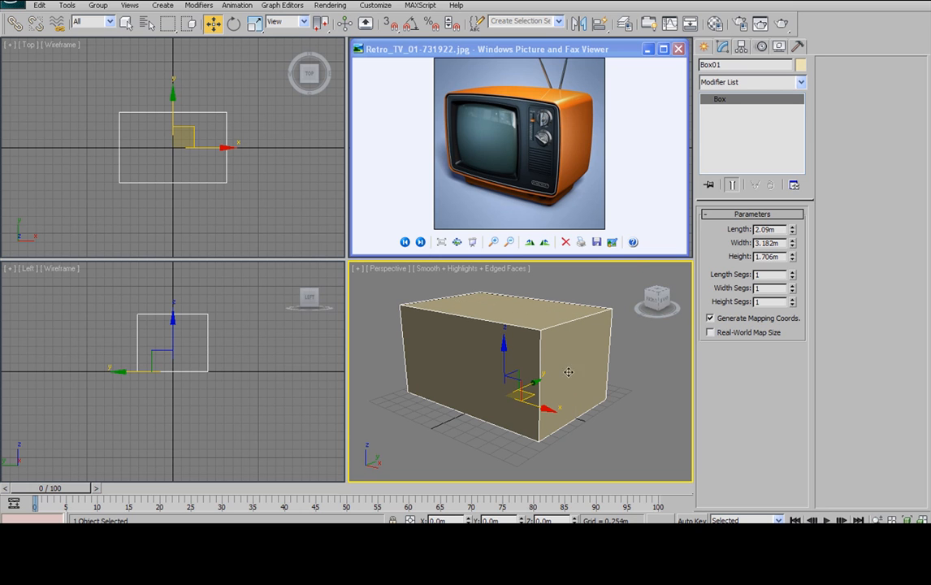
Step: Rename the box Tv and change its object color to black
click(735, 64)
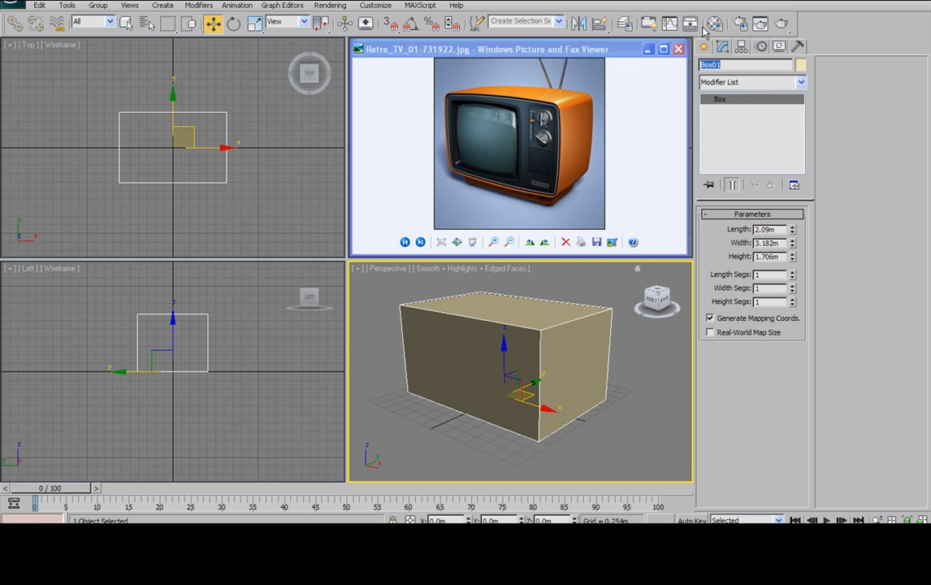
text(TV)
click(801, 66)
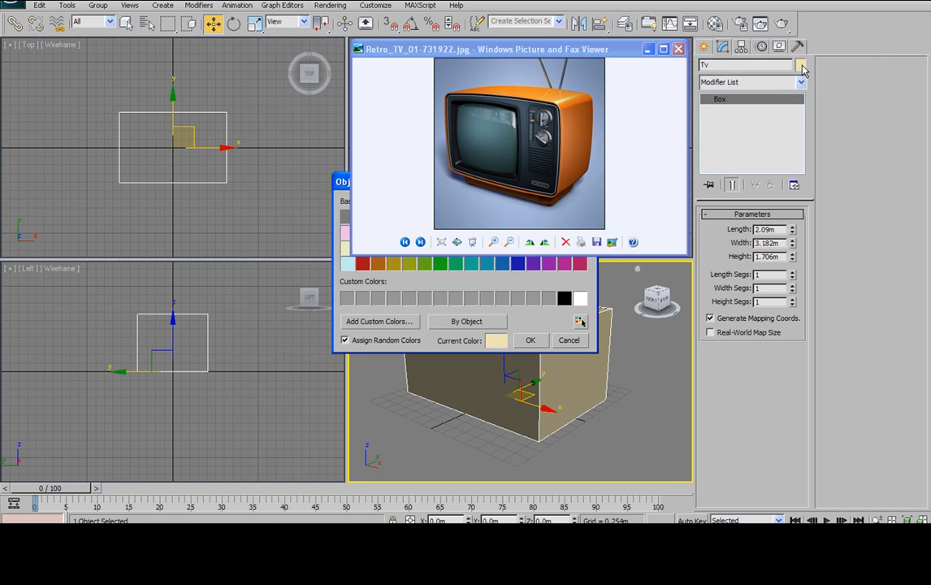
drag(345, 181, 30, 51)
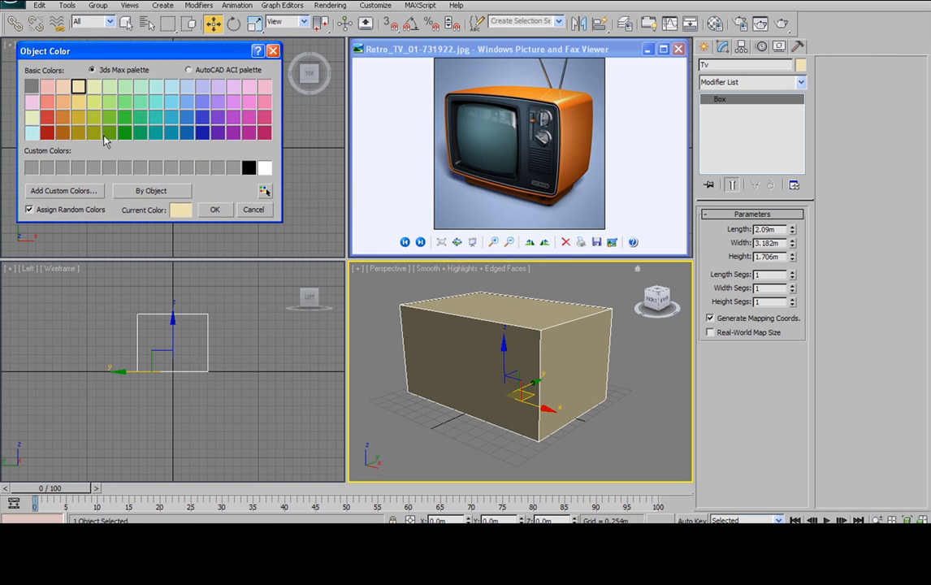
click(248, 169)
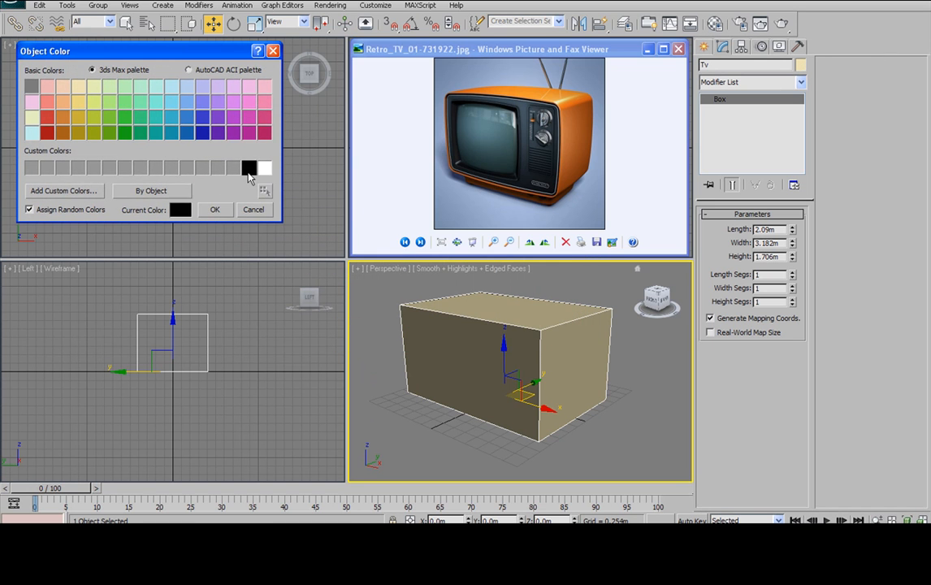
click(273, 51)
click(801, 66)
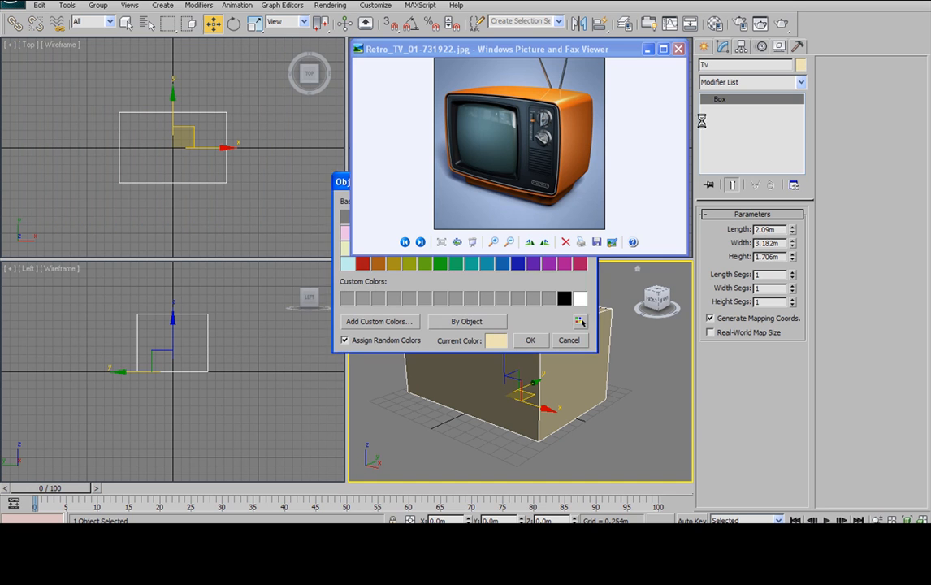
click(564, 299)
click(531, 342)
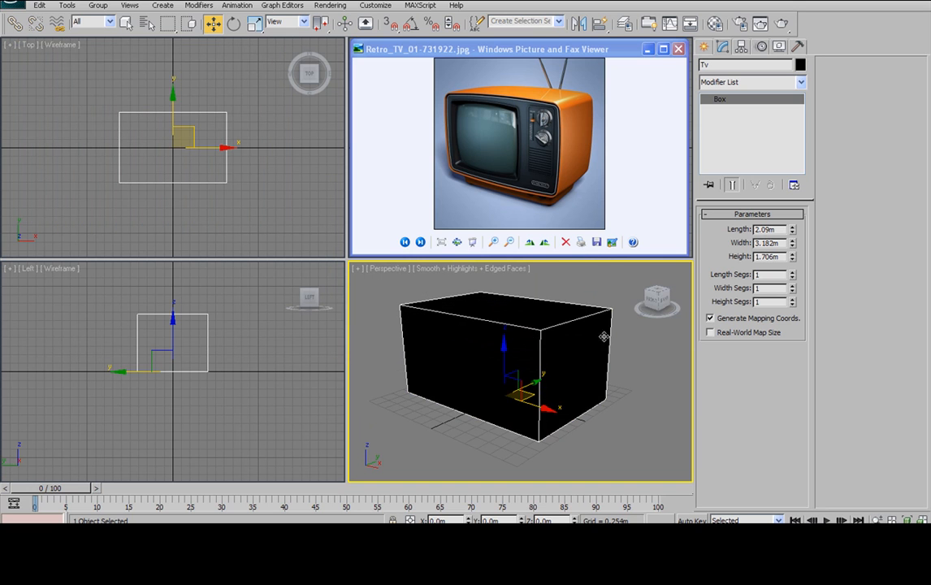
click(604, 295)
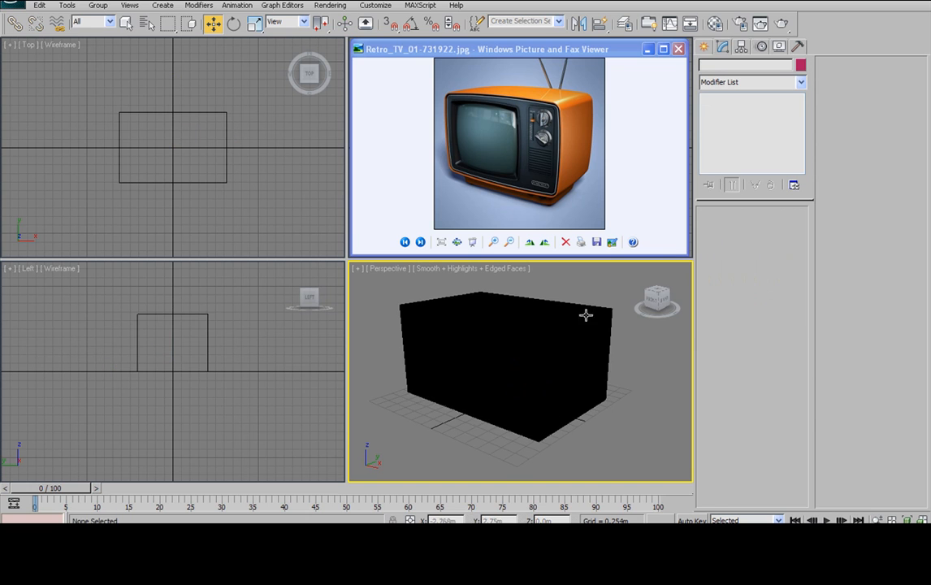
click(521, 321)
click(598, 299)
Step: Assign the 01 - Default material to the Tv box and set its specular level to 25
click(552, 337)
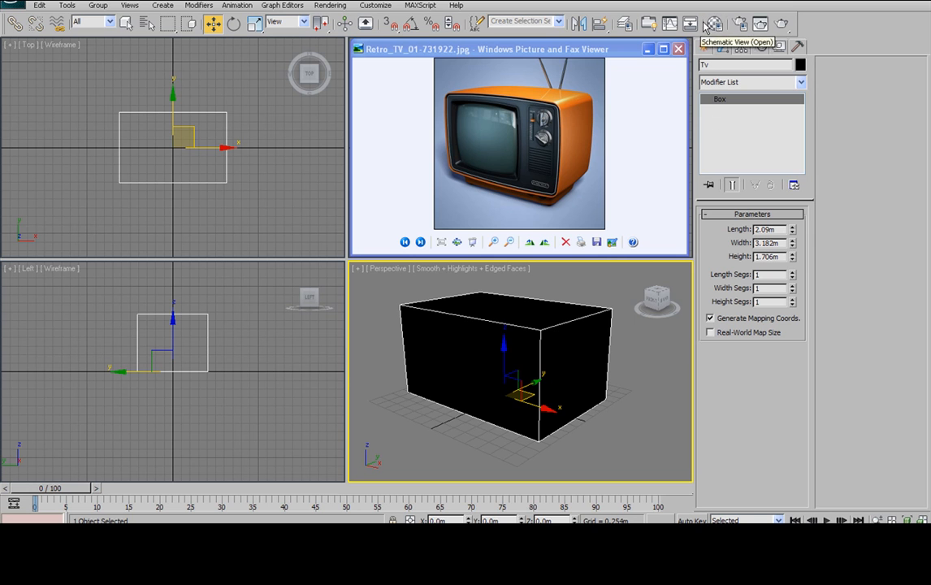
click(715, 25)
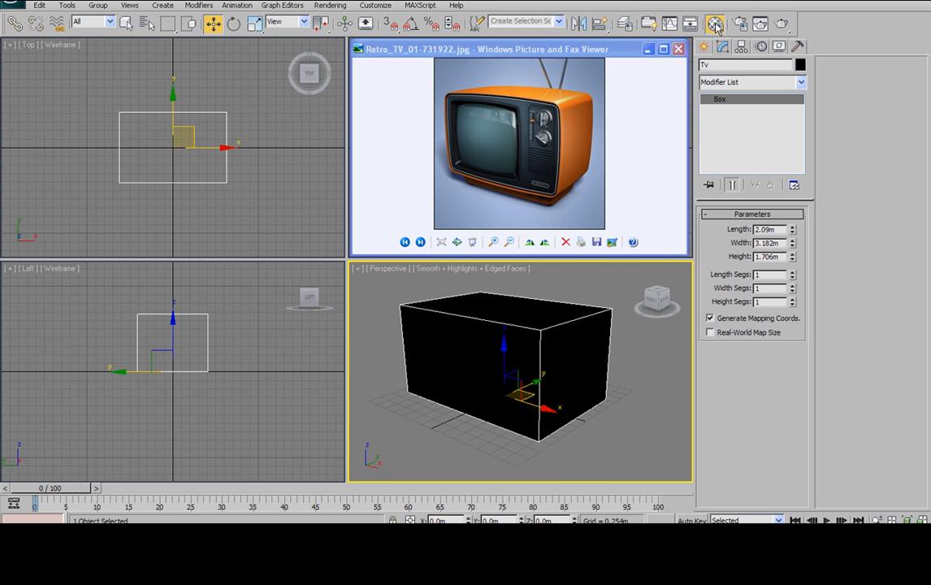
drag(505, 4, 144, 4)
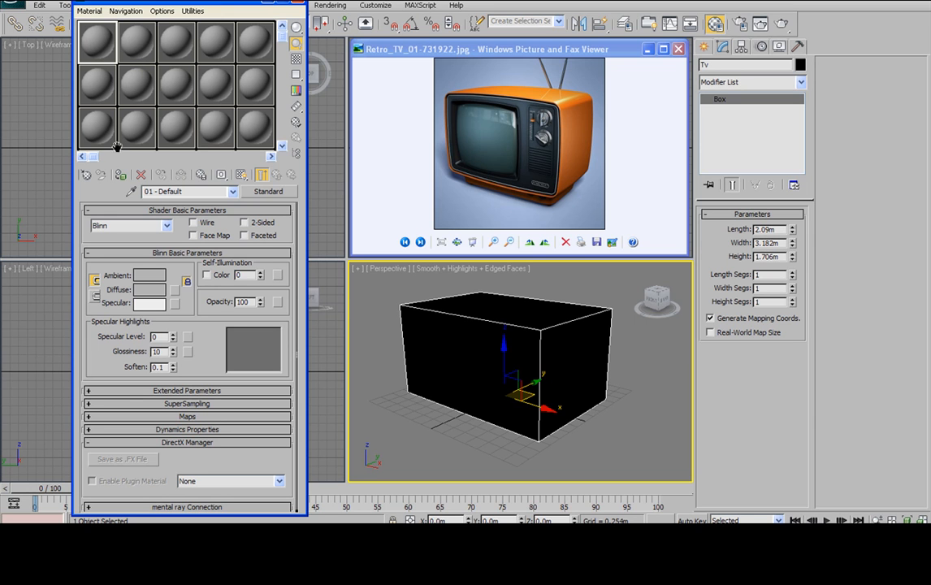
click(121, 175)
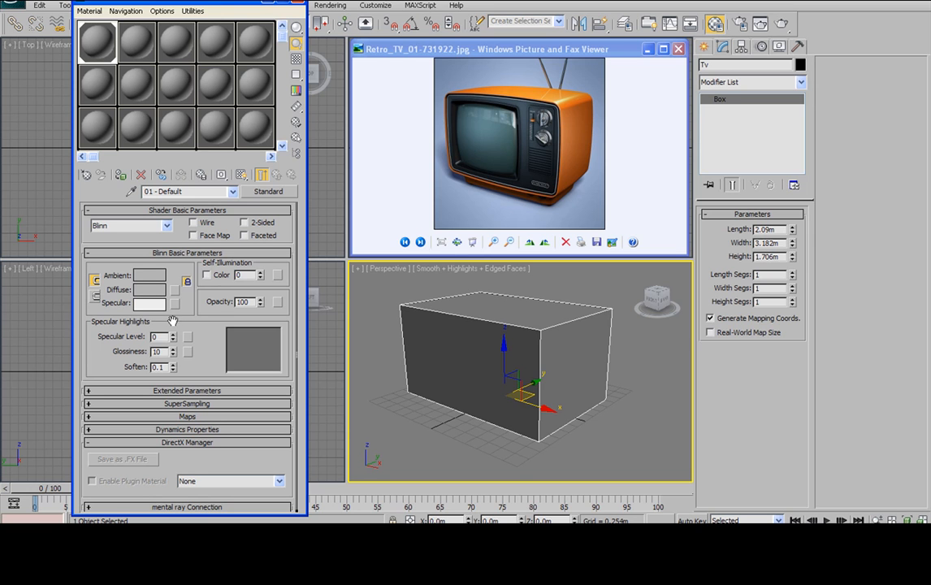
drag(173, 344, 173, 330)
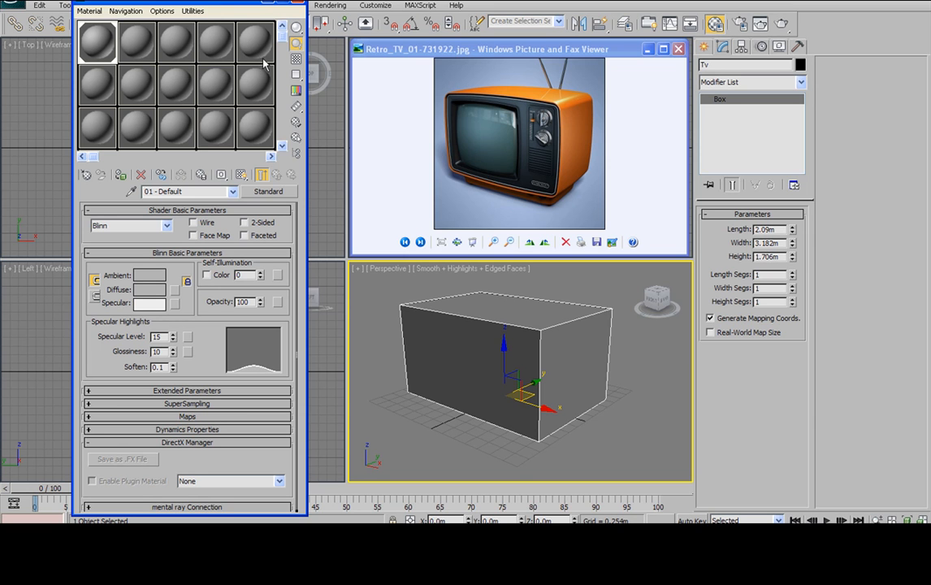
drag(173, 337, 174, 335)
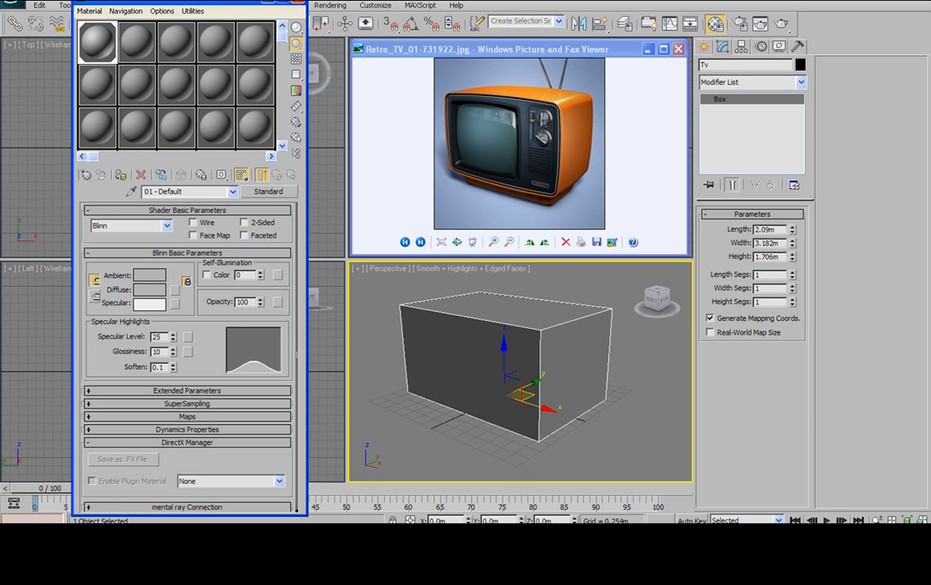
key(m)
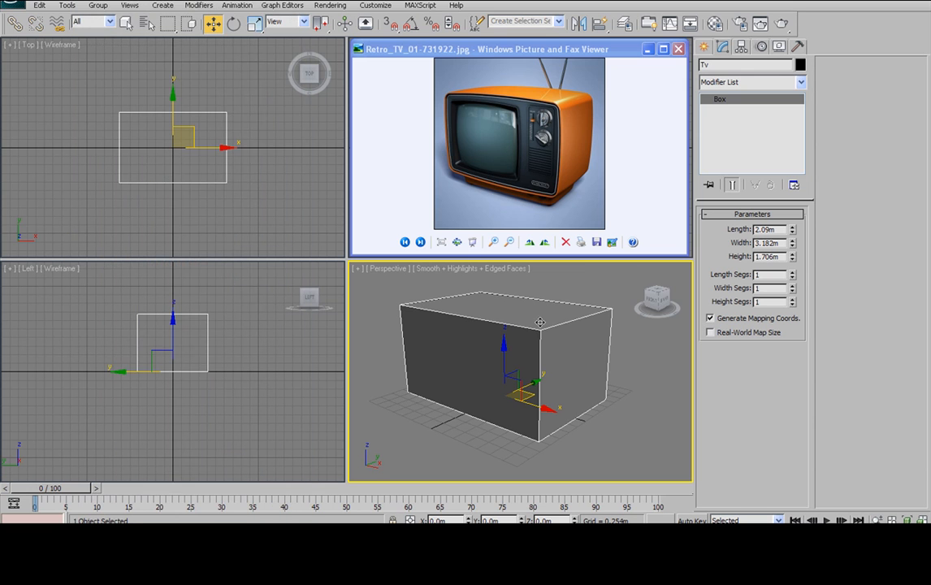
Step: Examine the box's proportions in the perspective, front and left views, ending on the front view
click(593, 280)
alt+middle_drag(593, 350, 536, 319)
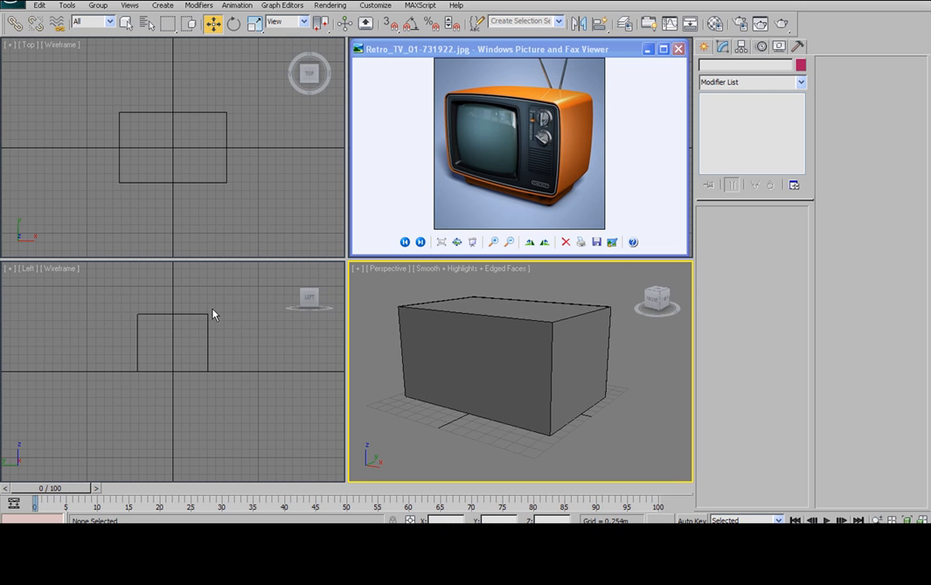
click(539, 355)
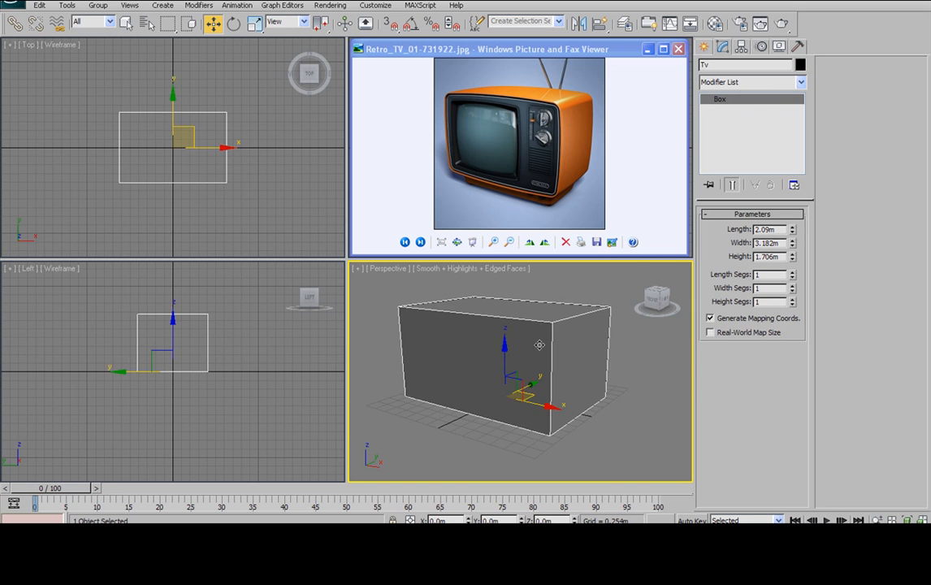
key(f)
scroll(531, 304, up, 5)
middle_drag(537, 322, 536, 364)
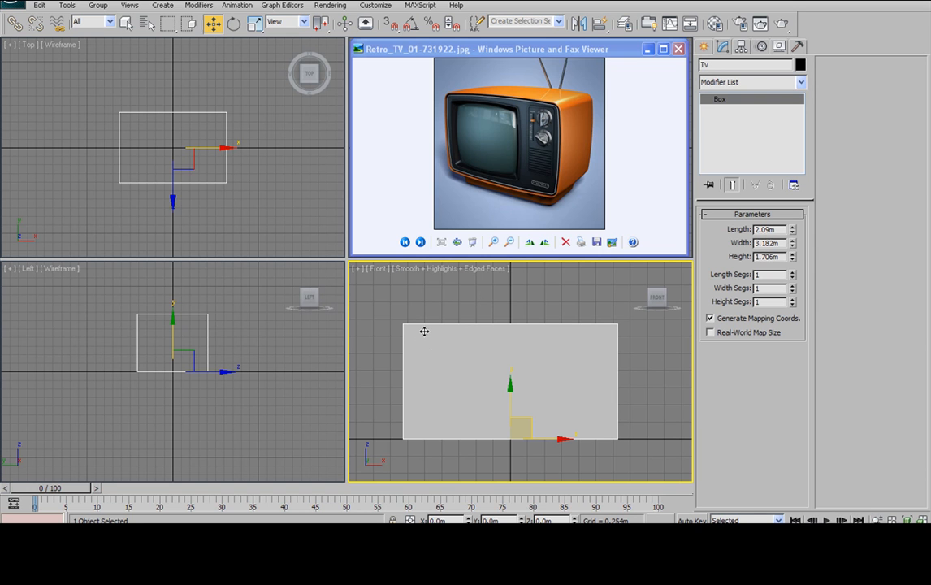
middle_drag(479, 376, 510, 345)
scroll(525, 378, down, 2)
key(p)
scroll(521, 344, down, 3)
key(l)
scroll(492, 349, up, 3)
scroll(493, 343, up, 2)
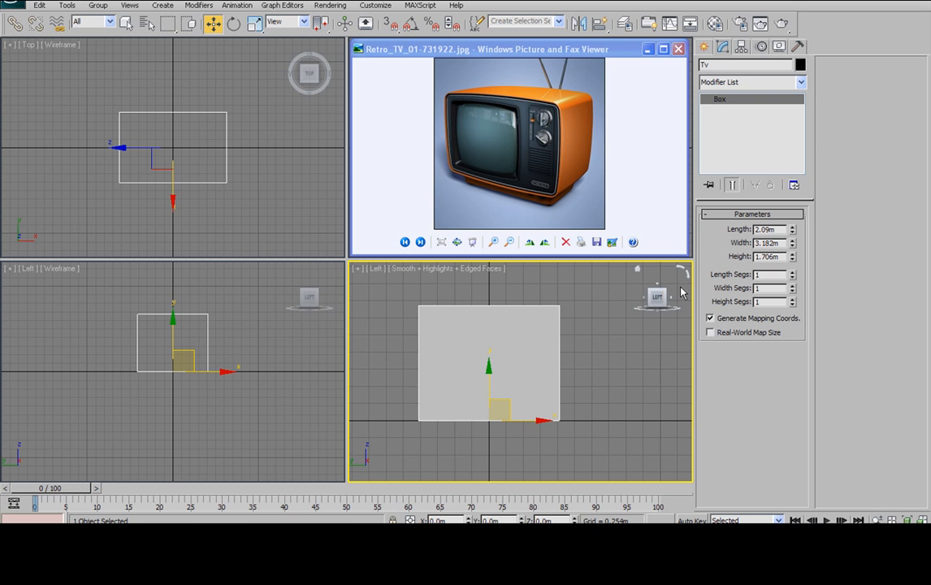
click(642, 301)
click(642, 300)
click(643, 301)
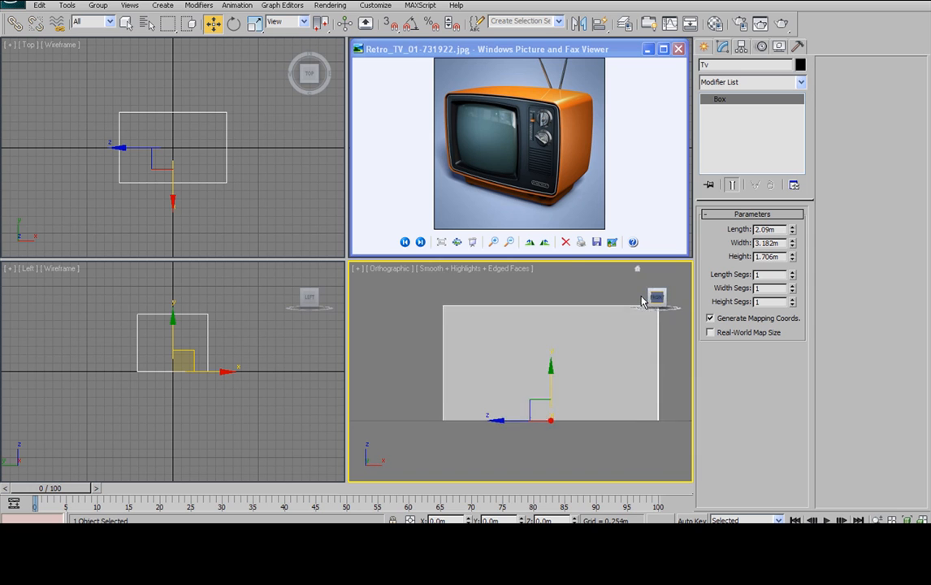
middle_drag(622, 326, 538, 320)
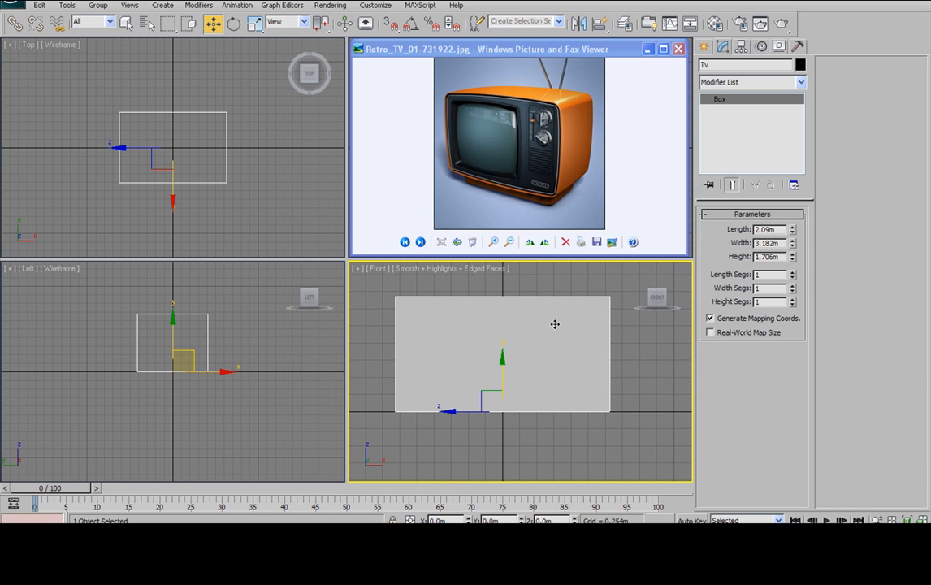
Step: Show the front view in wireframe and convert the Tv box to an editable poly
scroll(561, 323, down, 2)
key(F3)
middle_drag(561, 323, 546, 332)
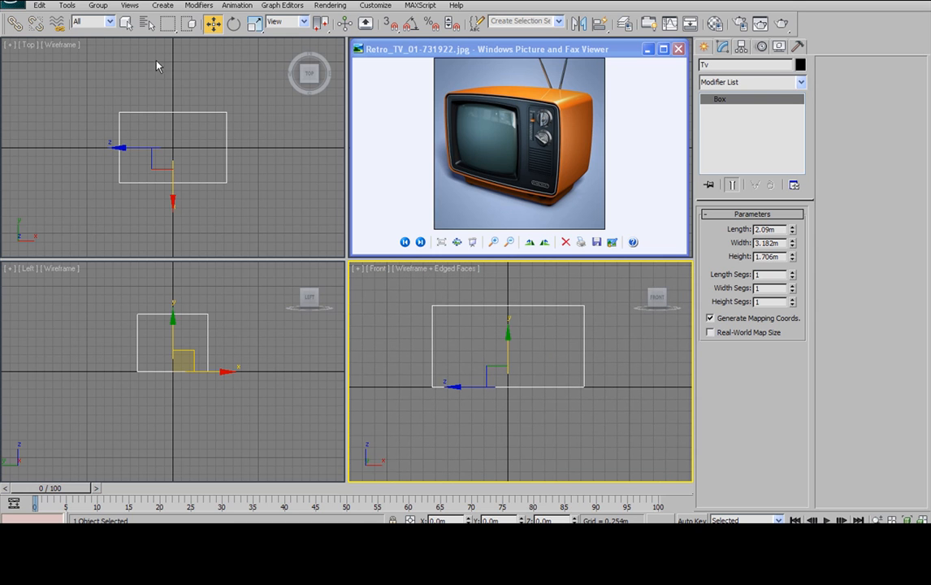
middle_drag(560, 341, 557, 334)
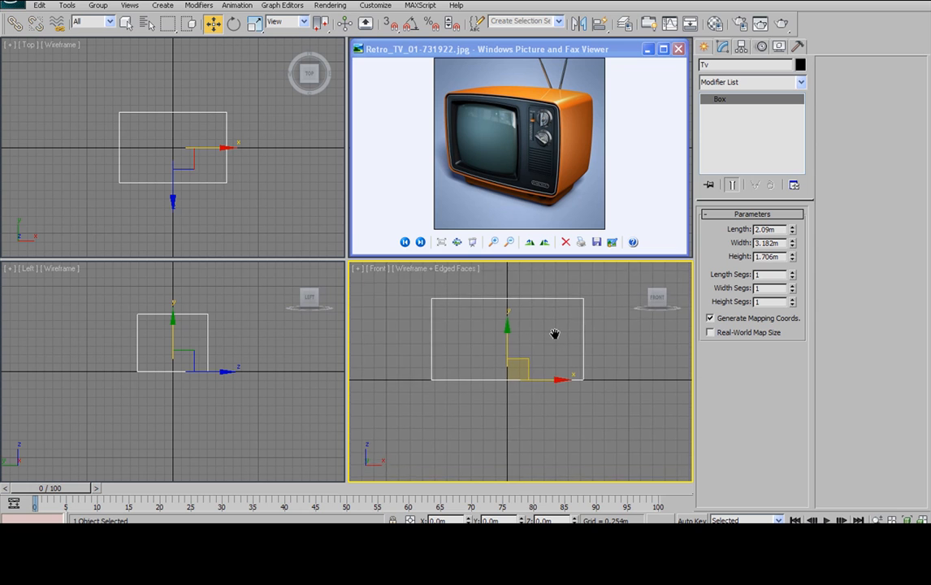
right_click(516, 298)
mouse_move(545, 415)
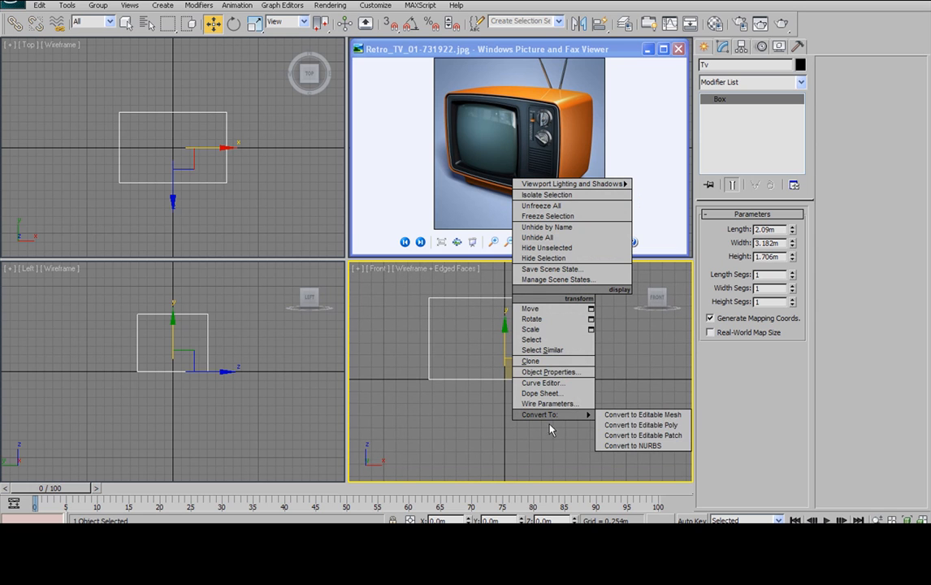
right_click(486, 296)
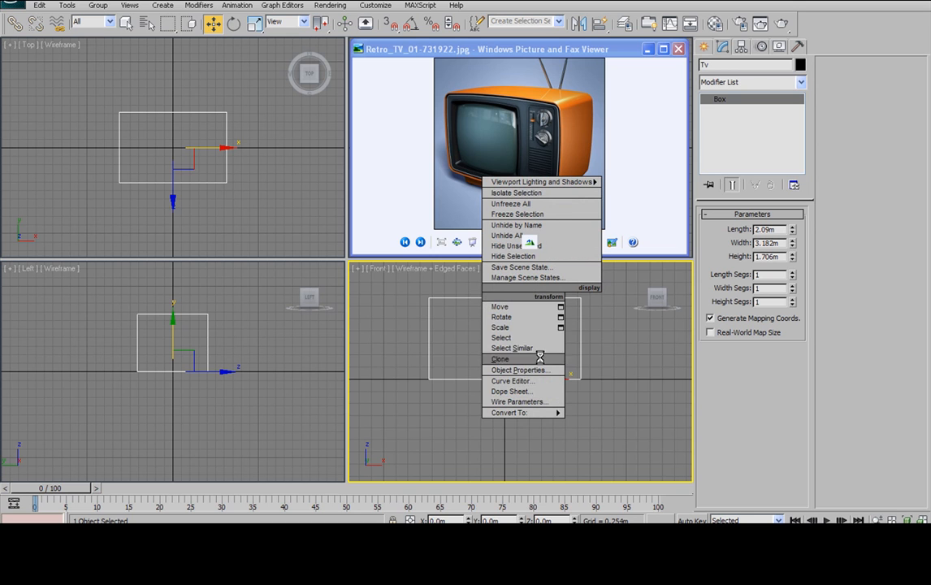
click(520, 371)
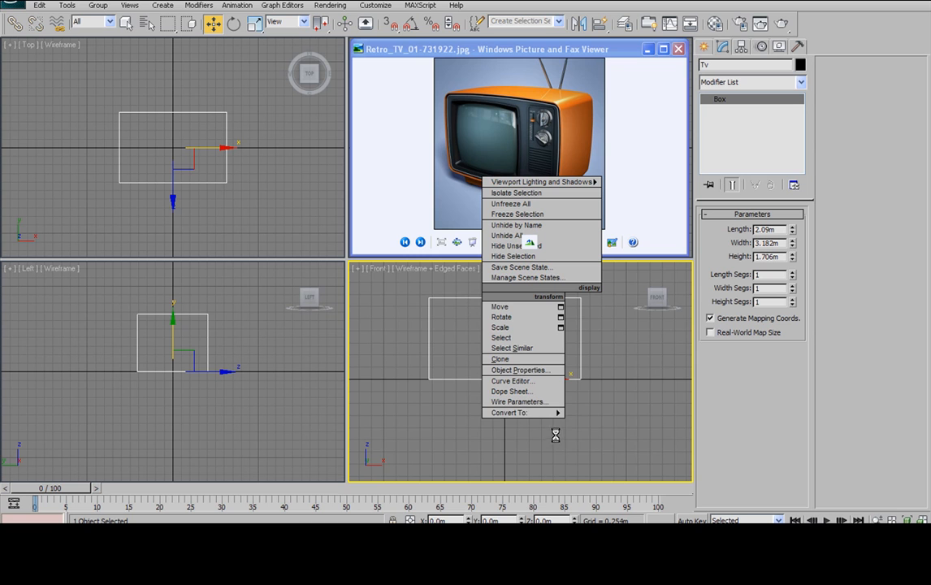
mouse_move(541, 412)
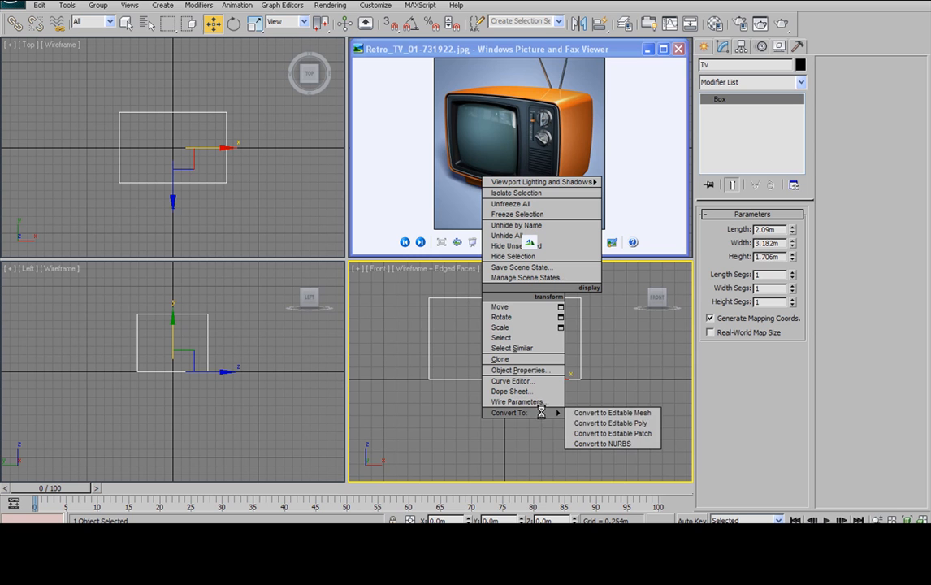
click(608, 422)
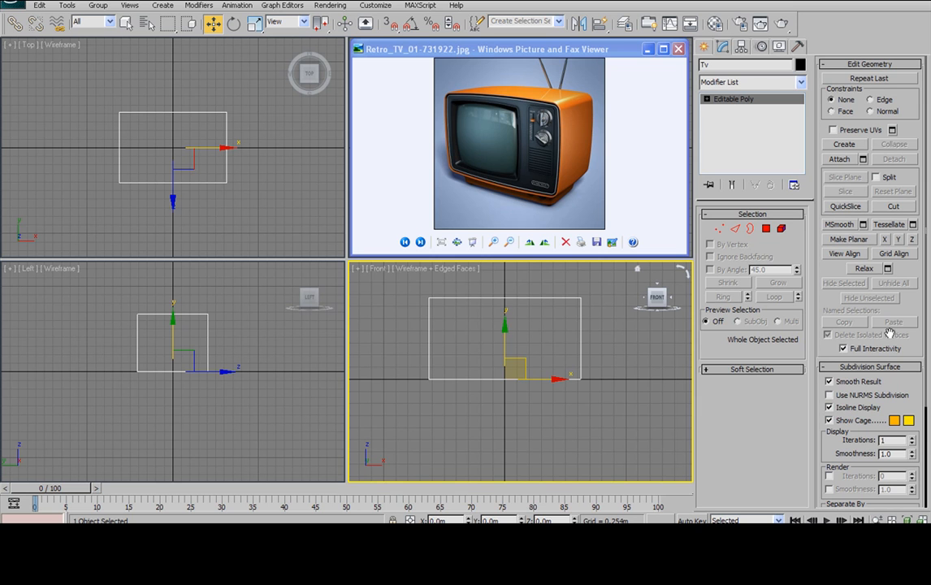
Step: Select the box's four top vertices in the front view and raise them to a height of about 1.935 m
mouse_move(539, 311)
middle_down()
mouse_move(526, 336)
mouse_move(545, 331)
mouse_move(547, 309)
middle_up()
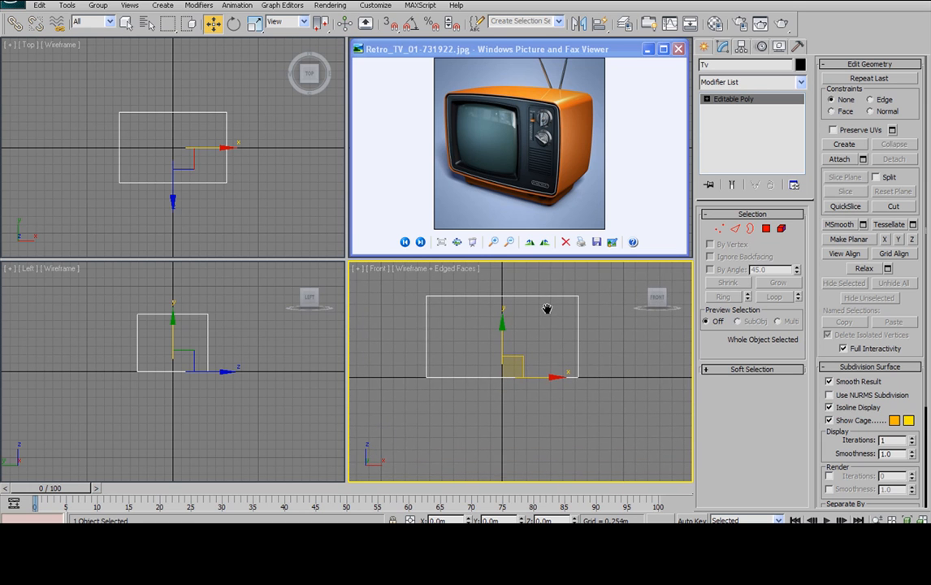
click(719, 229)
middle_drag(440, 312, 439, 350)
drag(410, 319, 591, 386)
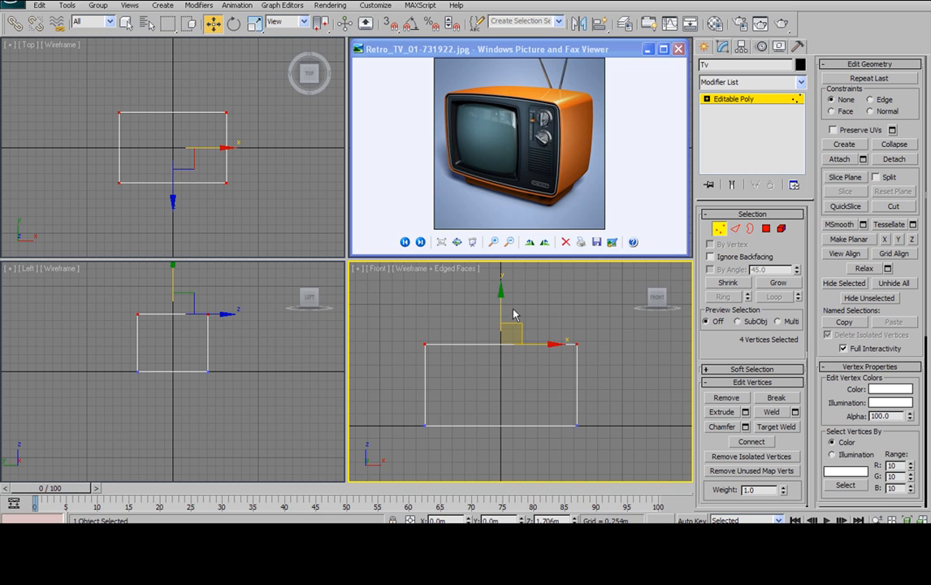
drag(362, 282, 589, 378)
drag(502, 304, 500, 293)
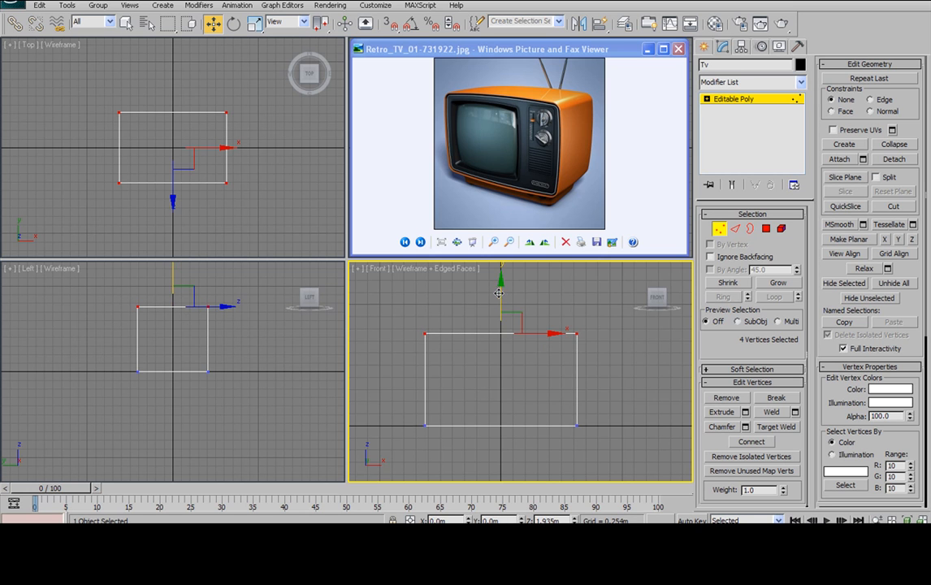
Step: Compare the side proportions with the reference photo and raise the four top vertices by about another 0.079 m
middle_drag(249, 295, 245, 315)
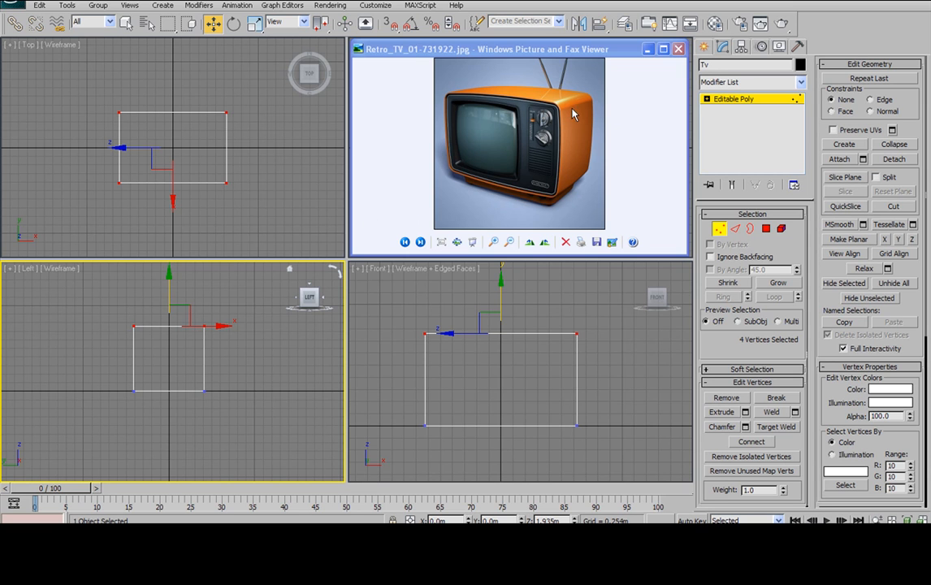
middle_drag(184, 313, 187, 329)
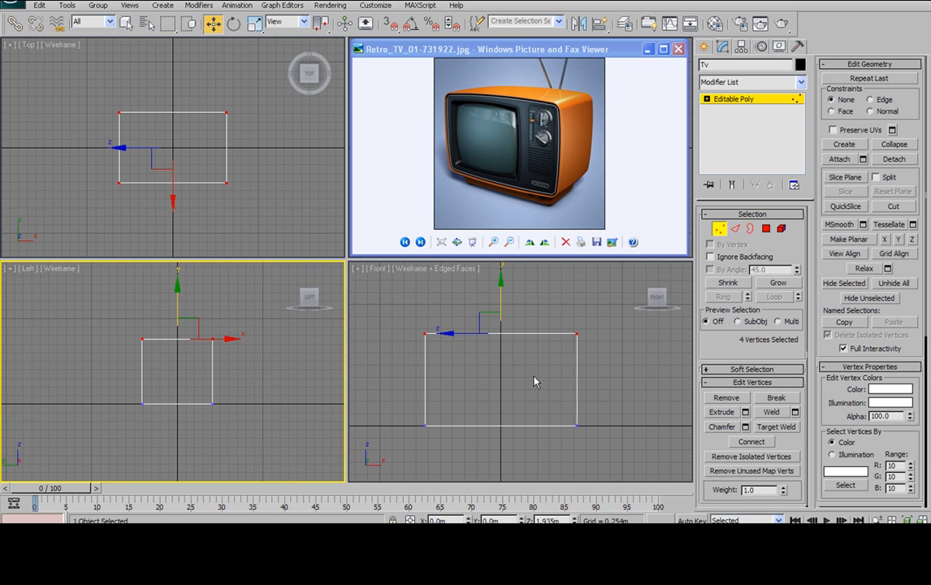
right_click(503, 286)
drag(502, 289, 502, 285)
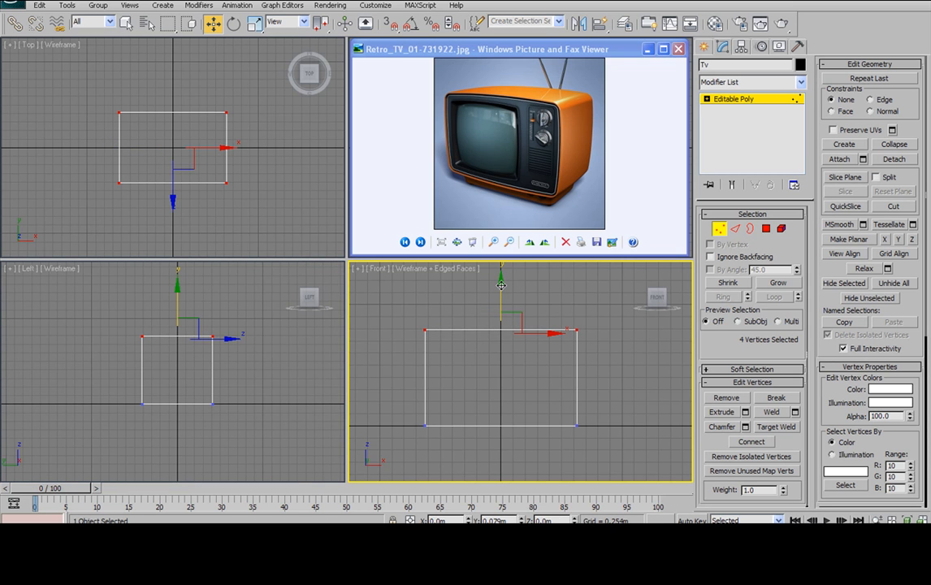
Step: Select all eight vertices in the left view and scale the box's depth to about 88%
click(222, 318)
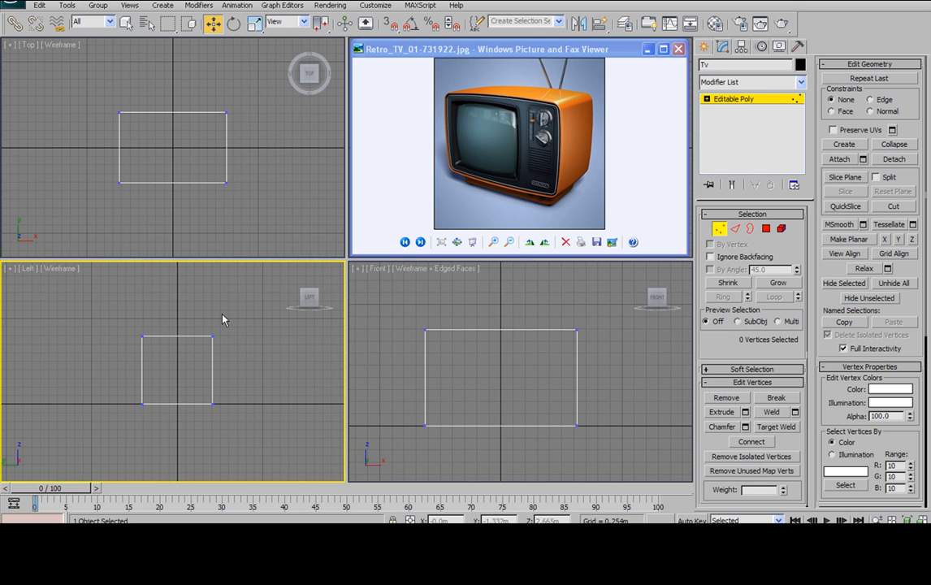
drag(124, 317, 225, 438)
key(r)
drag(239, 369, 232, 371)
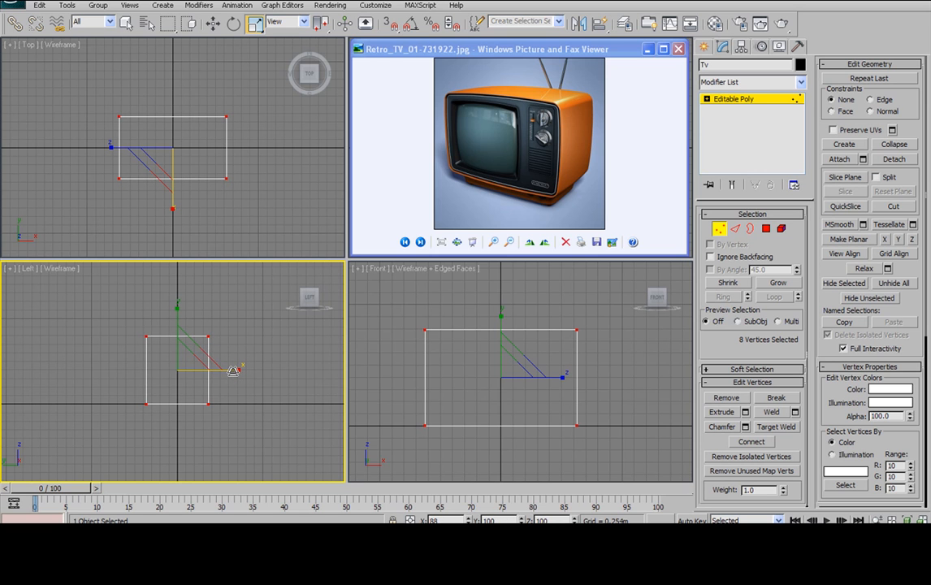
Step: Change the front view to a shaded perspective with edged faces, angled like the TV in the reference photo
click(590, 342)
alt+middle_drag(566, 366, 529, 364)
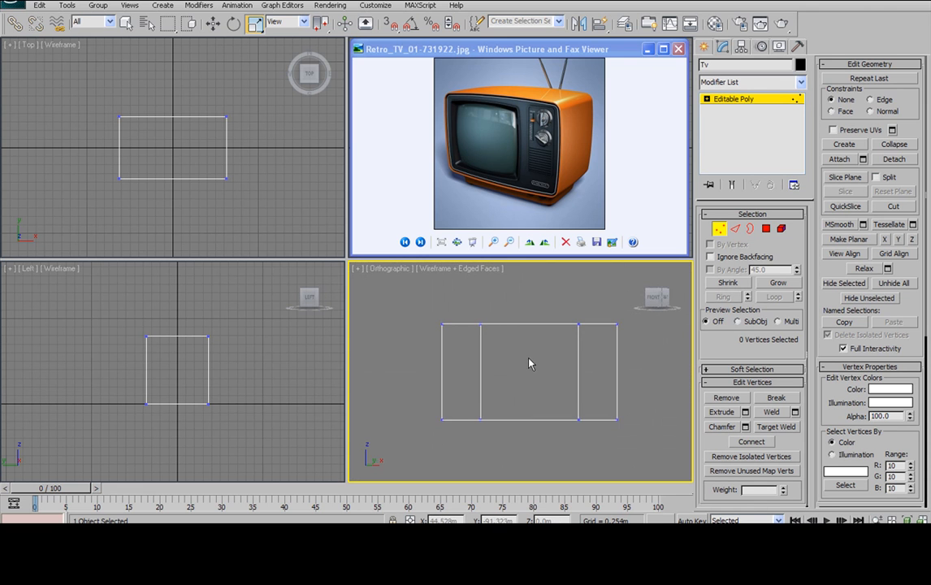
key(p)
alt+middle_drag(498, 295, 548, 329)
key(F3)
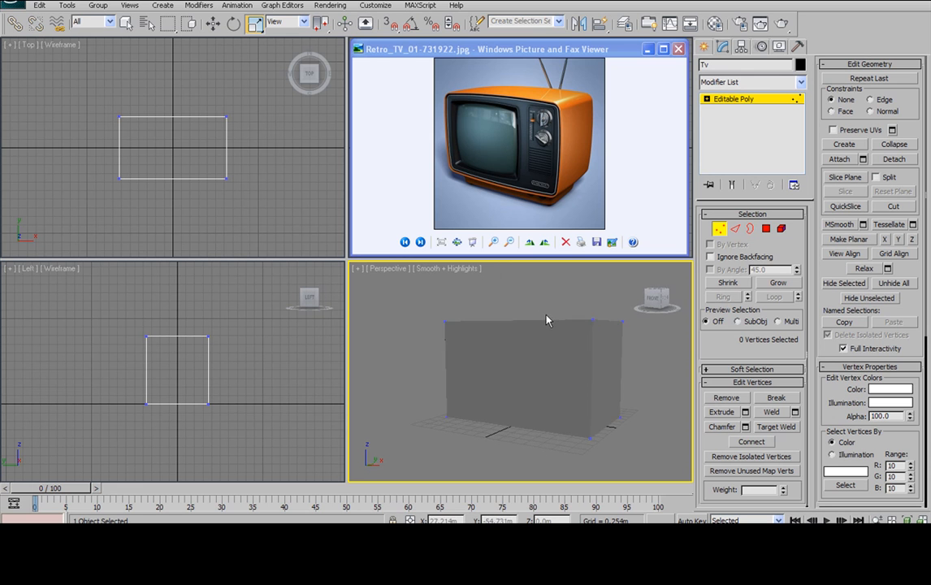
key(F4)
mouse_move(558, 339)
alt+middle_down()
mouse_move(551, 370)
mouse_move(537, 359)
mouse_move(545, 318)
mouse_move(546, 332)
mouse_move(547, 320)
mouse_move(559, 327)
mouse_move(553, 320)
alt+middle_up()
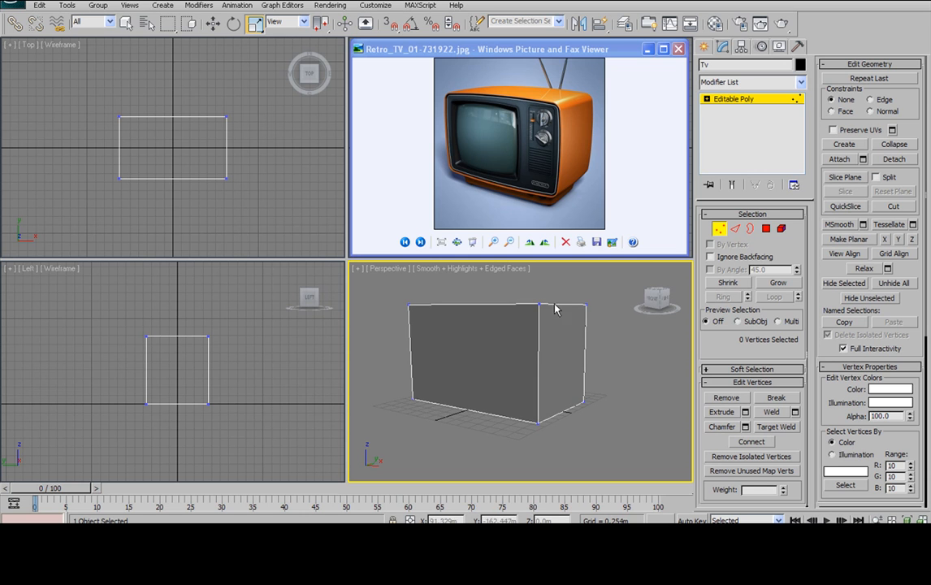
Step: Select all vertices in the top view, scale the box slightly narrower along its width, and leave vertex editing
drag(84, 96, 231, 213)
mouse_move(218, 144)
mouse_down()
mouse_move(235, 145)
mouse_move(228, 153)
mouse_up()
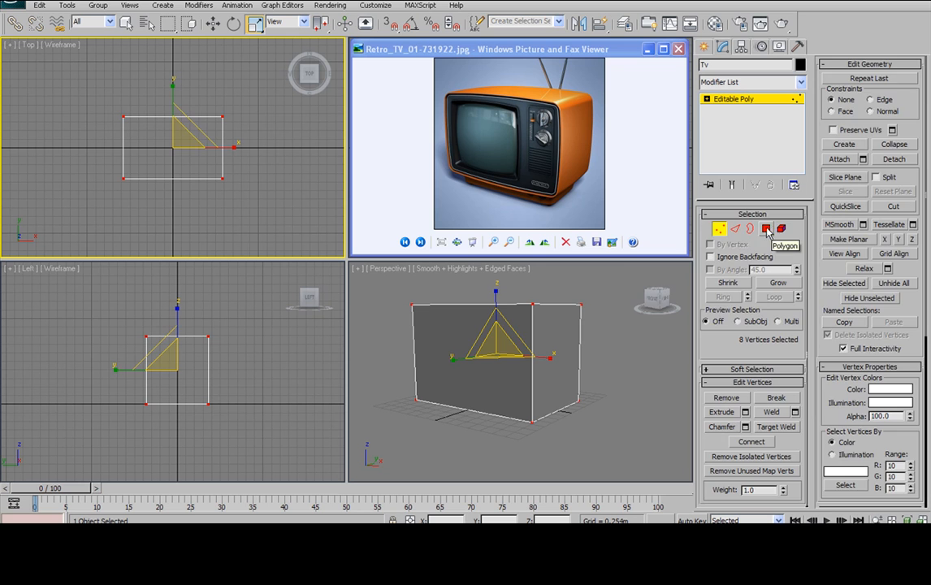
key(4)
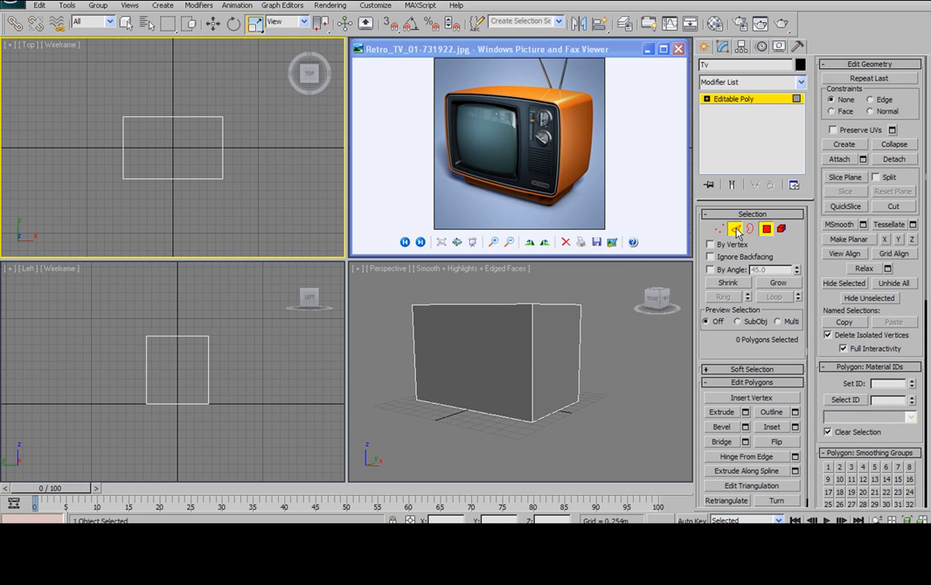
Step: Select the box's upper side edge and extend the selection with Ring to all four front-to-back edges
key(2)
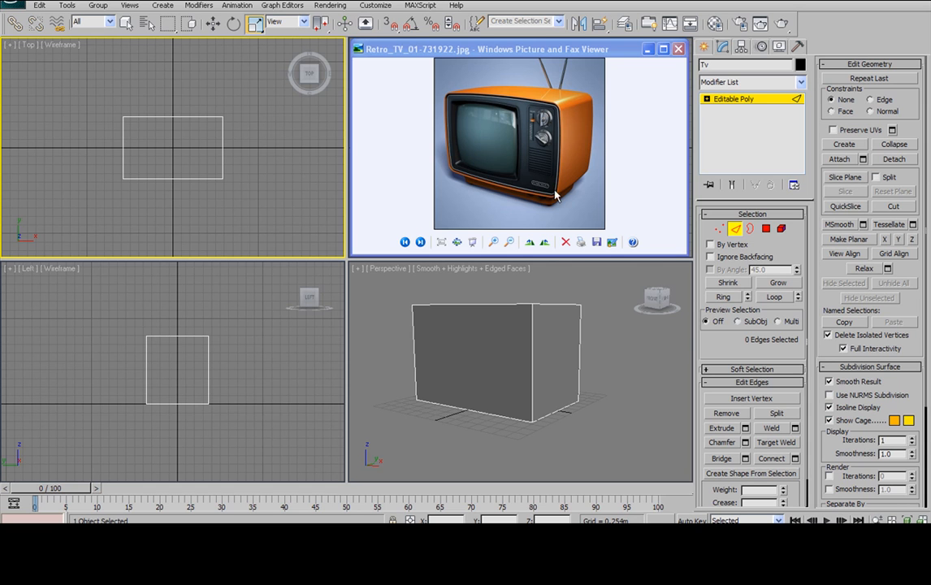
click(551, 307)
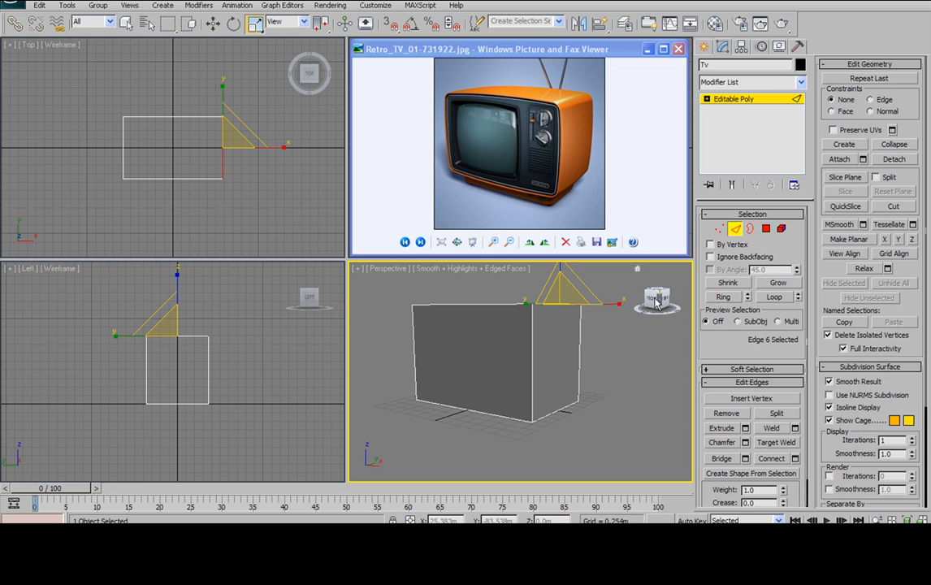
mouse_move(586, 335)
alt+middle_down()
mouse_move(582, 354)
mouse_move(571, 343)
mouse_move(593, 325)
alt+middle_up()
alt+middle_drag(626, 281, 643, 345)
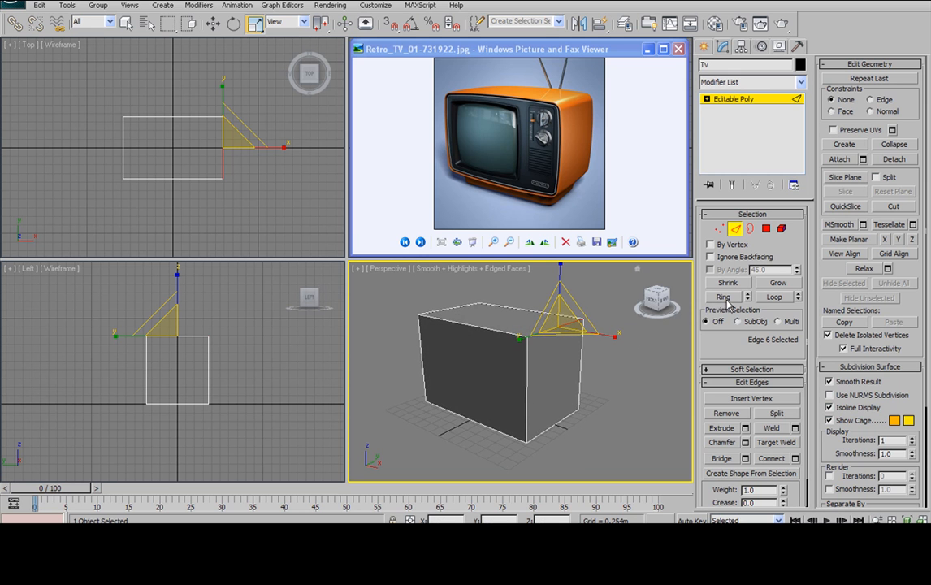
click(725, 298)
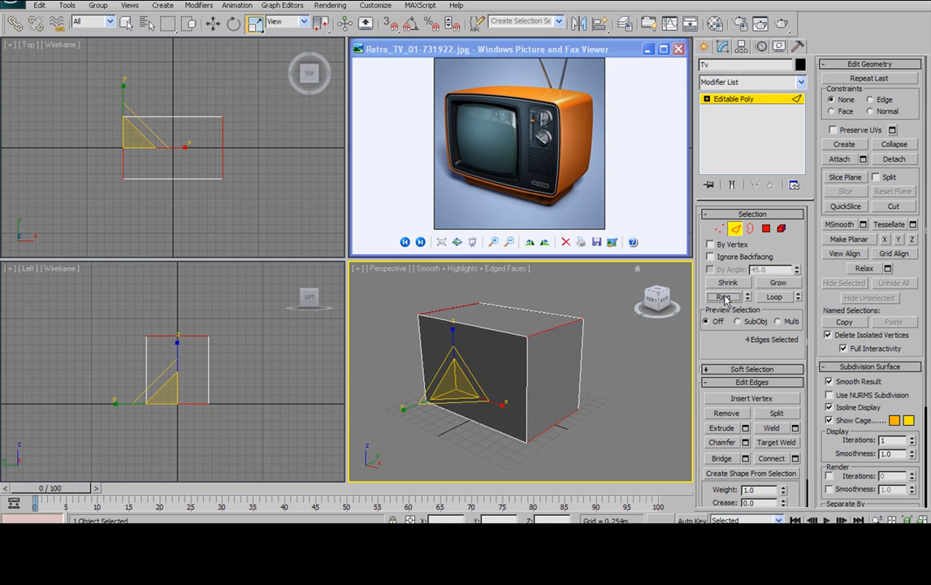
alt+middle_drag(530, 381, 572, 353)
alt+middle_drag(498, 329, 595, 327)
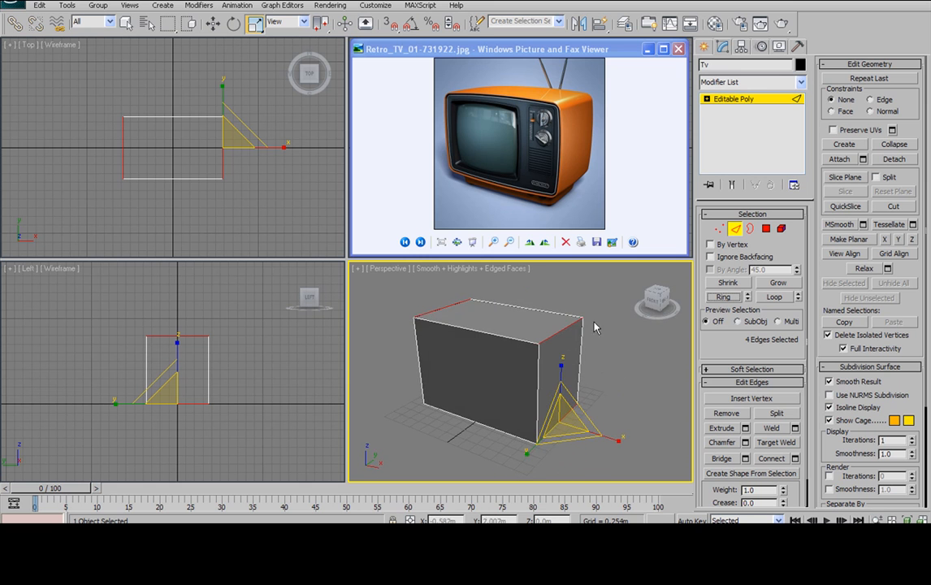
alt+middle_drag(558, 366, 599, 332)
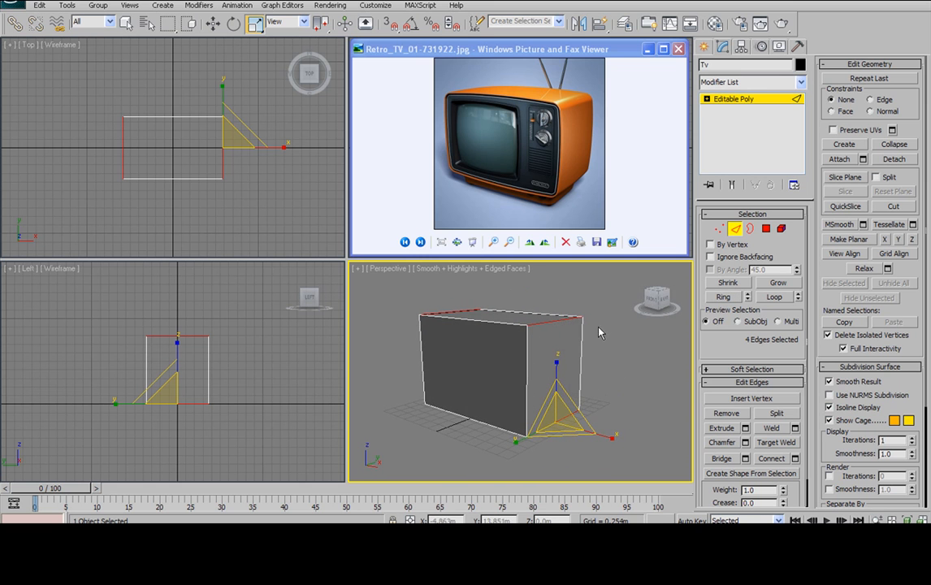
Step: Open the Chamfer settings for the four edges and move the dialog clear of the reference photo, keeping the photo displayed
click(745, 443)
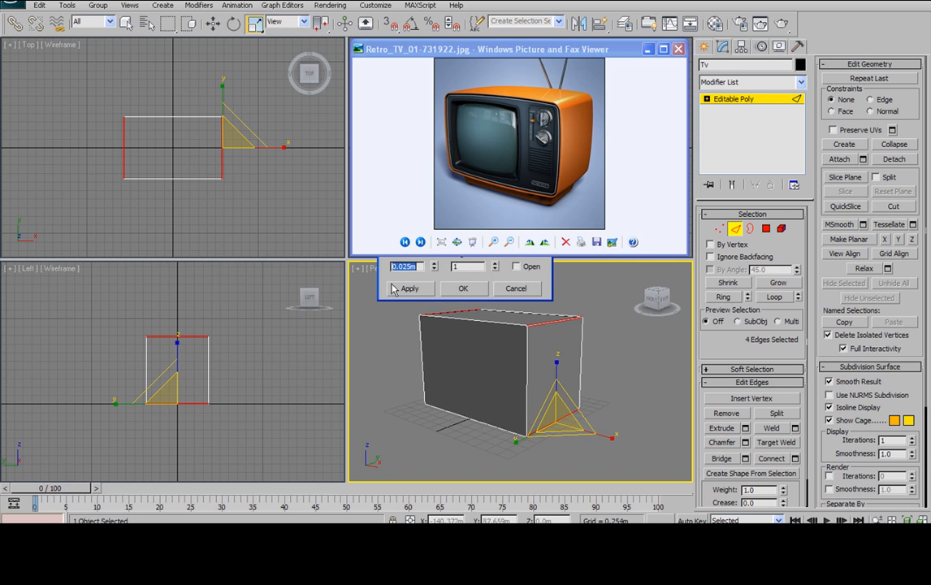
click(648, 49)
drag(505, 238, 251, 152)
key(m)
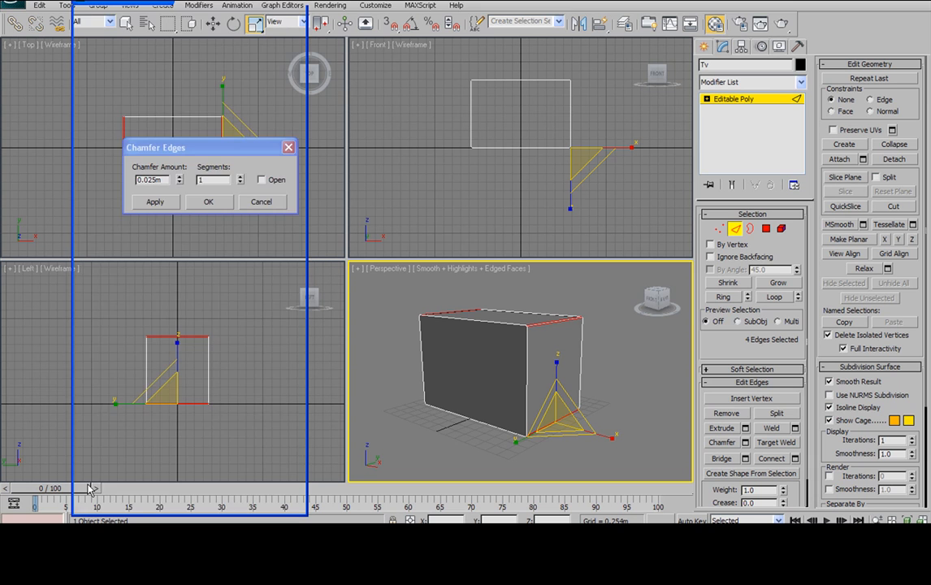
key(m)
click(195, 546)
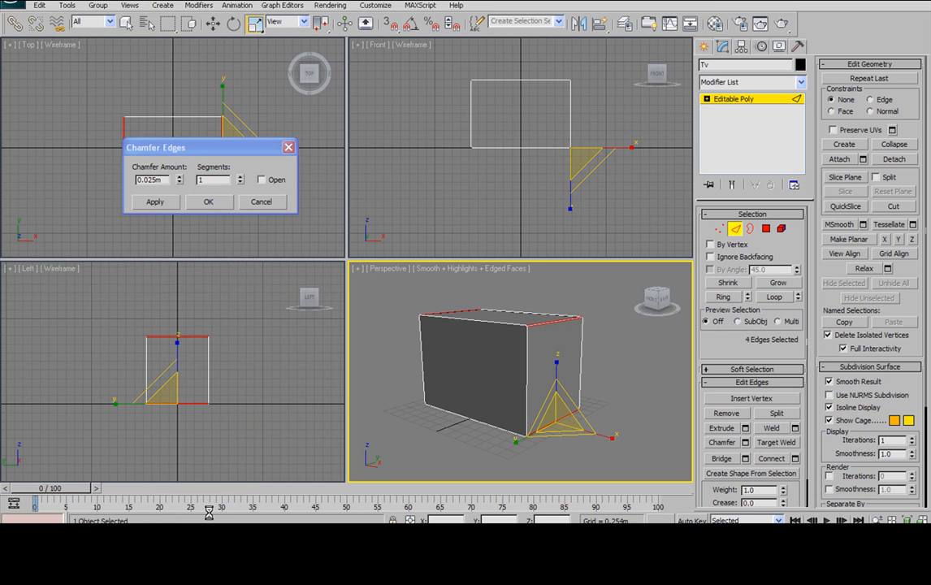
drag(263, 150, 299, 194)
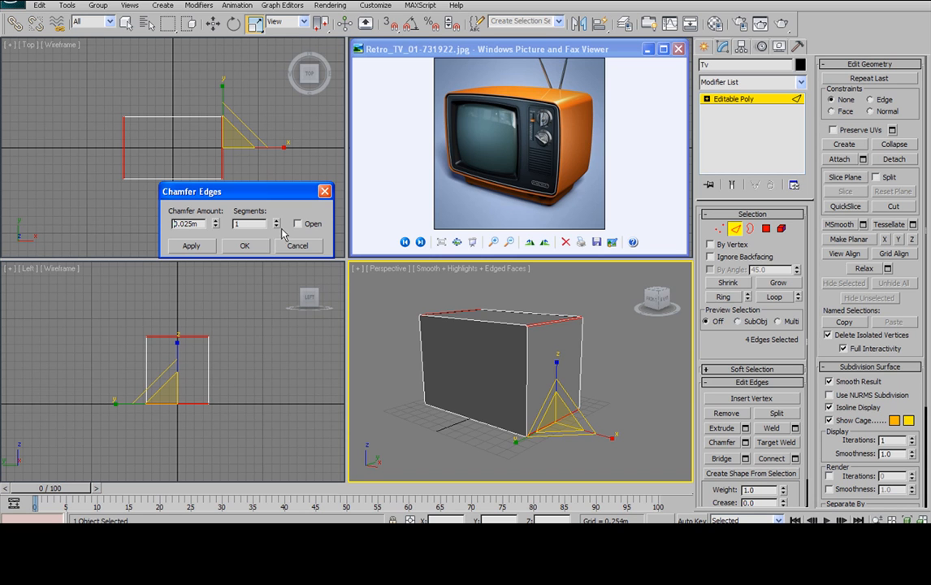
Step: Set the chamfer amount of the four edges to 0.108 m, judging the corner size in the perspective view
scroll(549, 345, up, 5)
alt+middle_drag(553, 354, 569, 333)
drag(216, 226, 308, 24)
scroll(524, 364, down, 5)
scroll(529, 364, up, 5)
middle_drag(533, 359, 542, 381)
scroll(541, 357, down, 4)
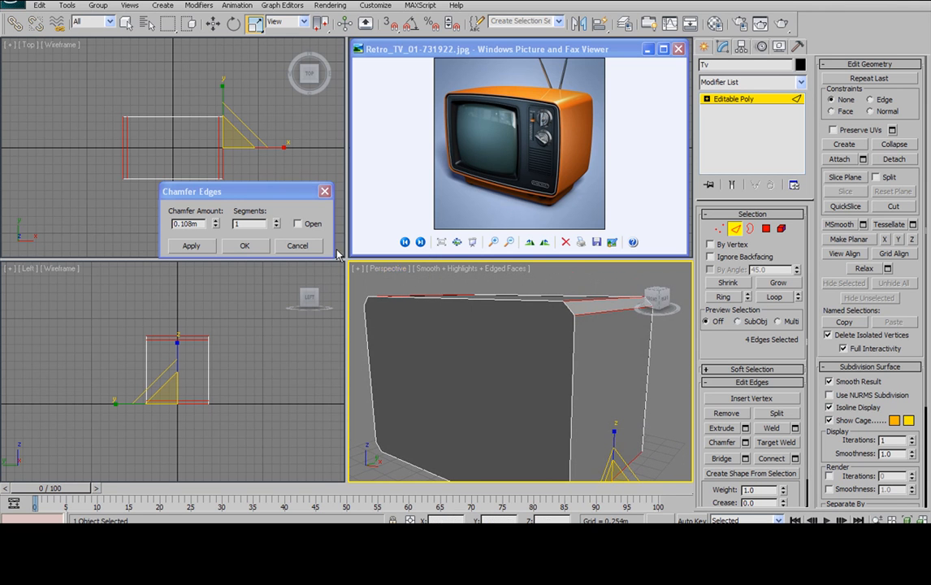
Step: Compare three chamfer segments on the four edges against the reference photo and settle on 2 segments
click(278, 225)
click(277, 222)
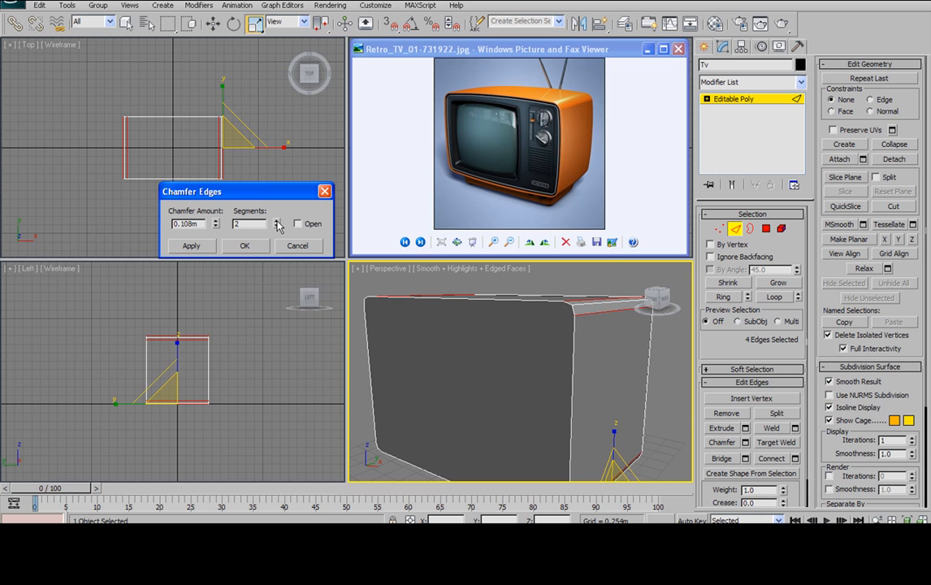
click(277, 222)
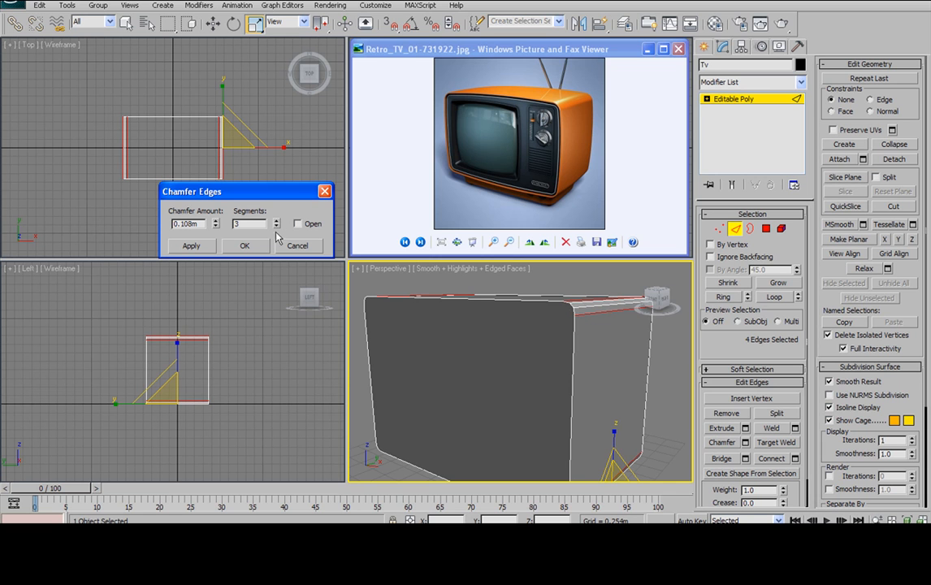
alt+middle_drag(619, 395, 613, 397)
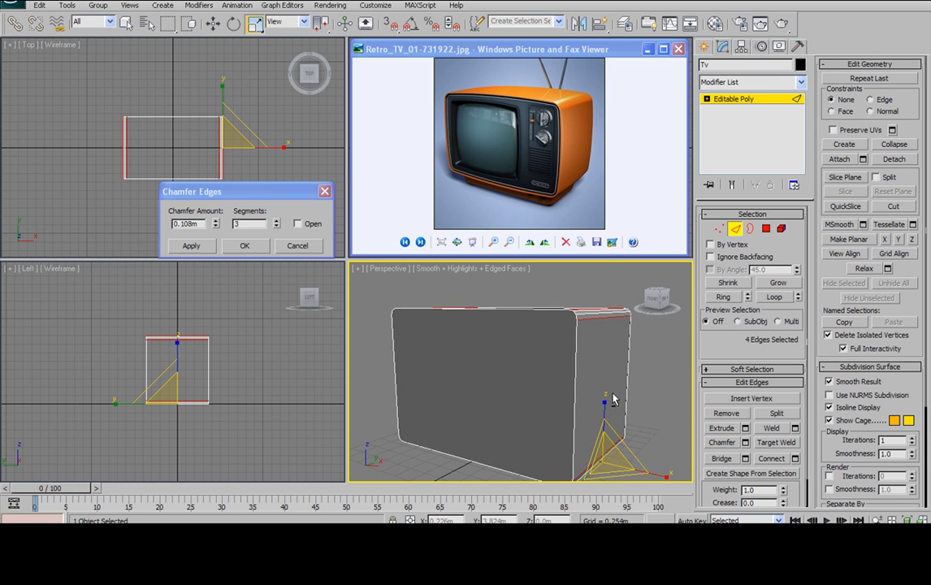
click(275, 227)
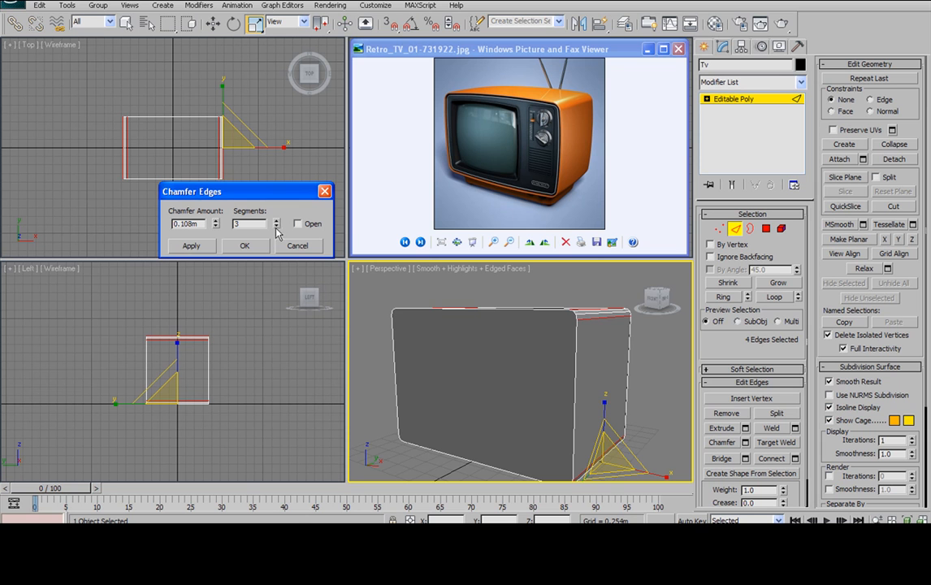
alt+middle_drag(523, 347, 578, 344)
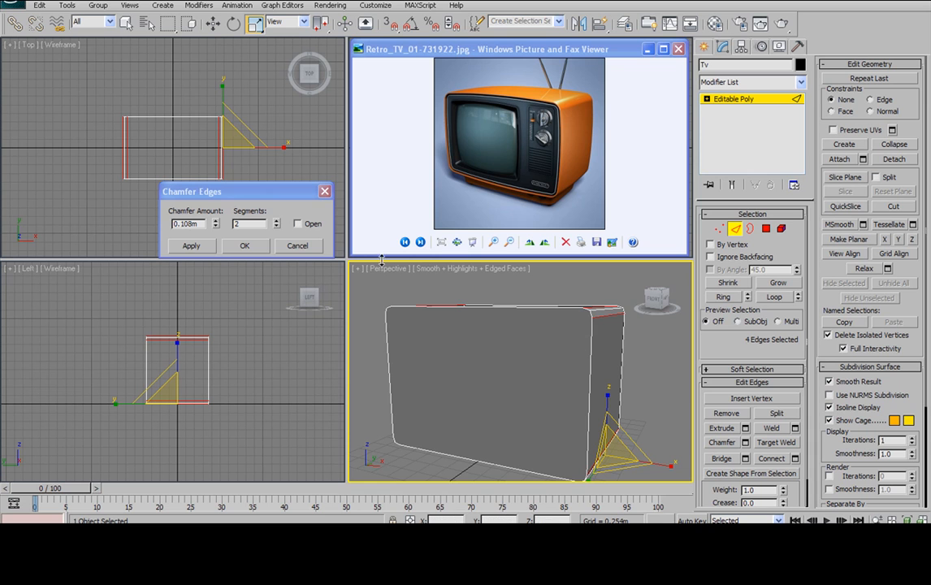
Step: Set the chamfer amount to 0.158 m and apply the chamfer to the four front-to-back edges
drag(217, 224, 253, 194)
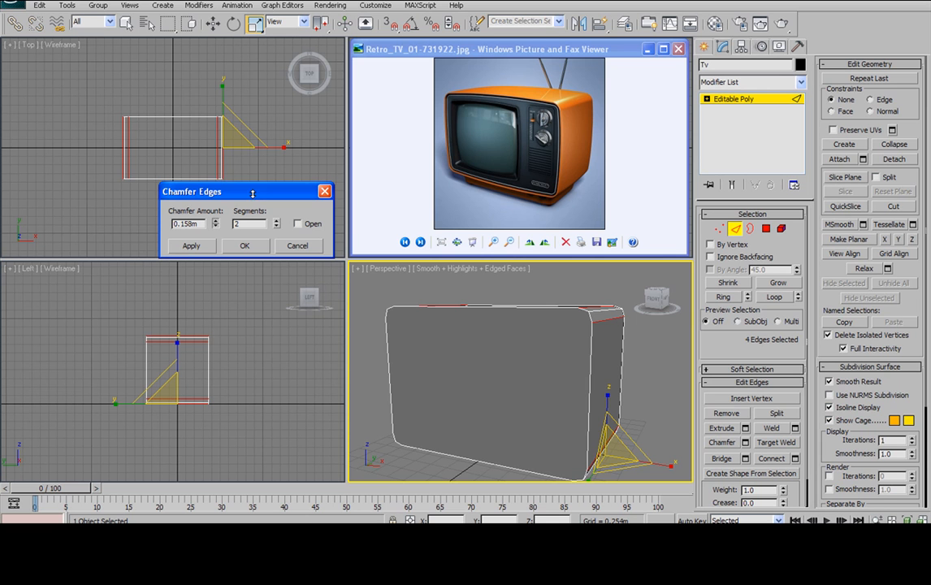
alt+middle_drag(467, 358, 470, 310)
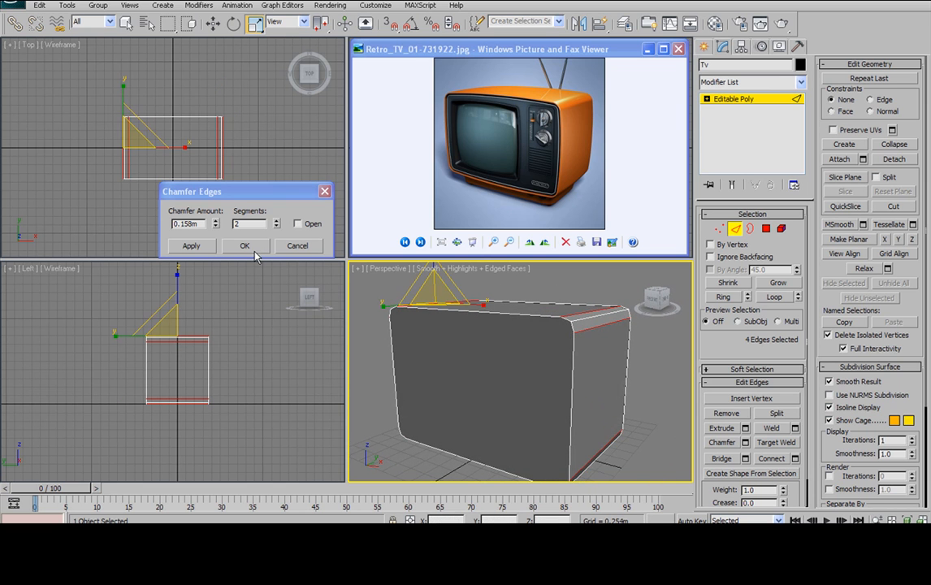
click(245, 247)
alt+middle_drag(513, 381, 557, 416)
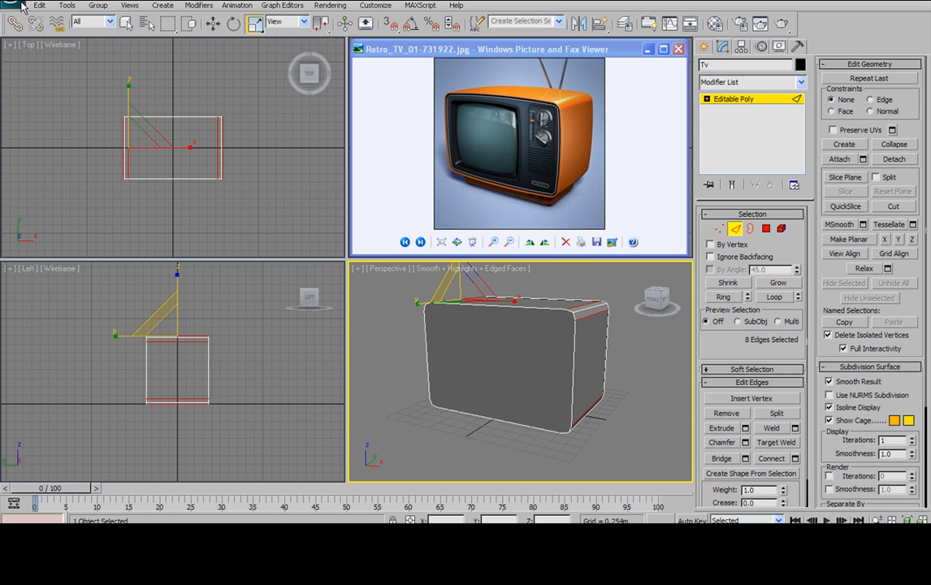
Step: Start saving the scene under a new name and choose the recently used folder Intro To 3ds Max Modeling
click(21, 6)
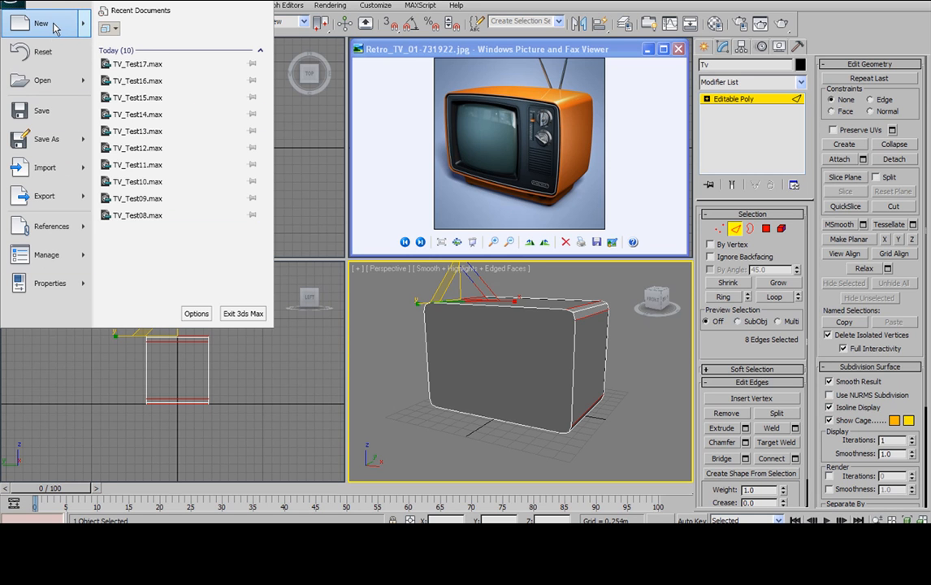
click(64, 144)
drag(267, 0, 297, 282)
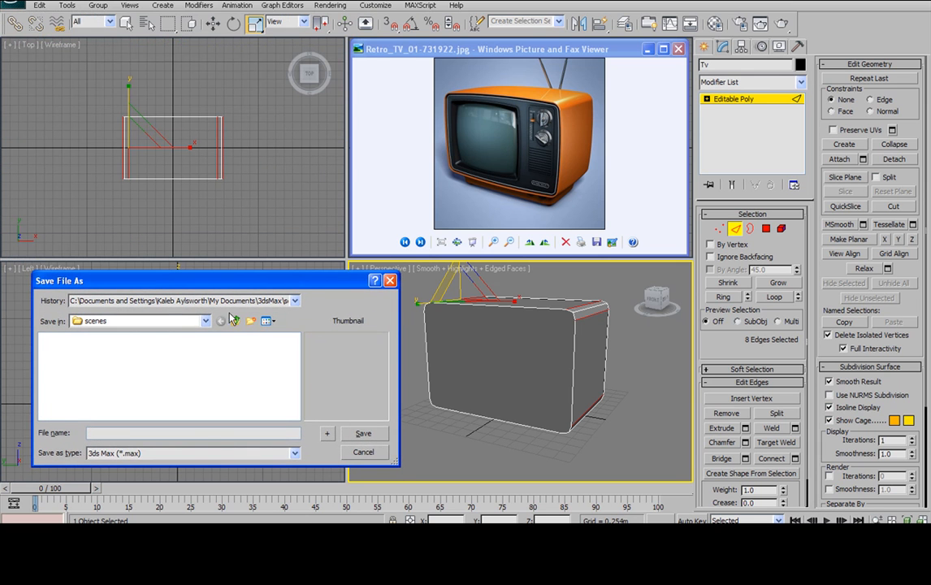
click(293, 300)
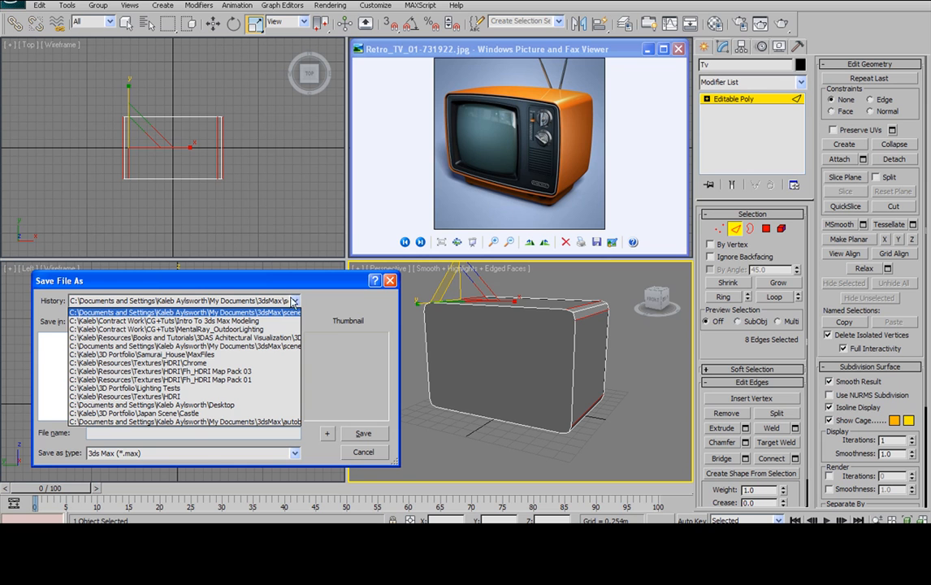
click(278, 325)
Step: Name the scene file Tv and save it
drag(271, 278, 266, 125)
click(117, 278)
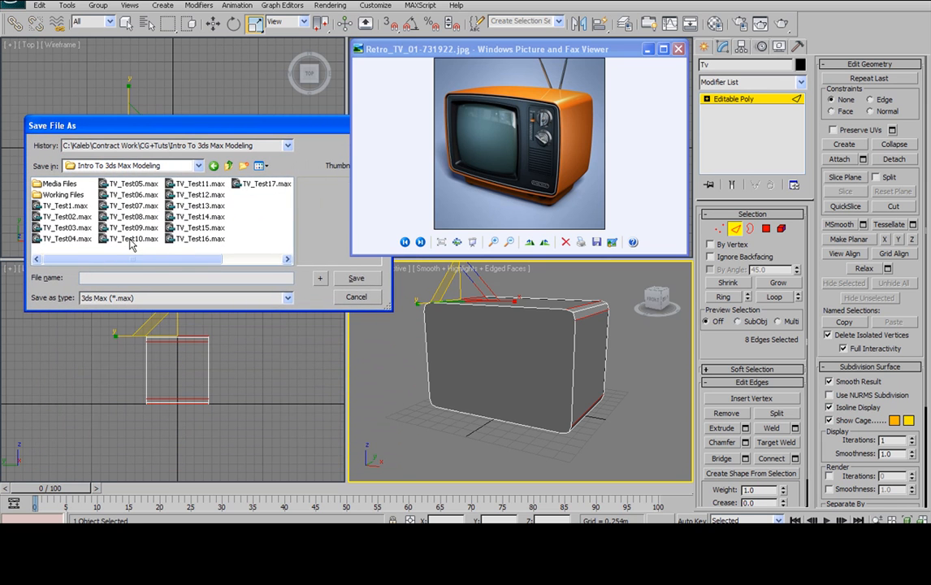
text(Tv)
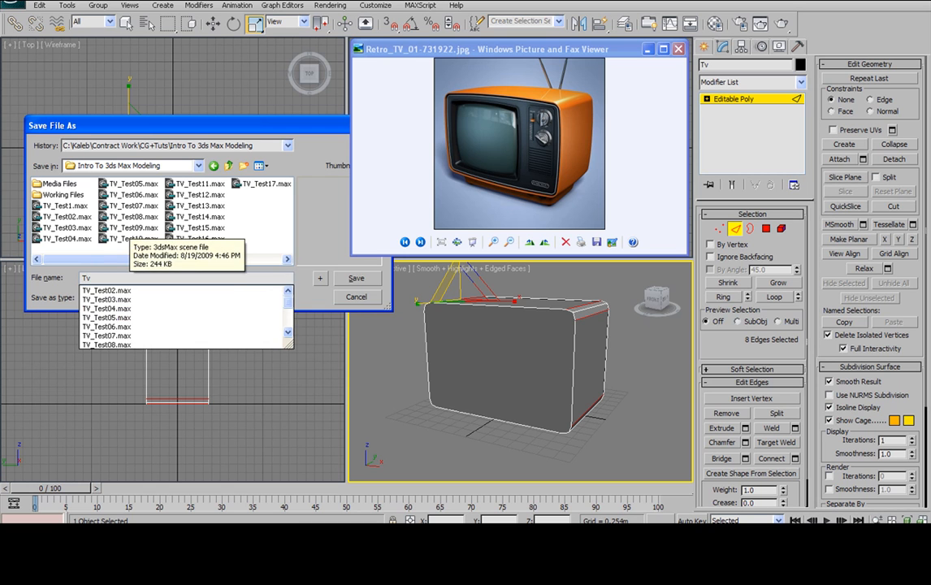
click(297, 237)
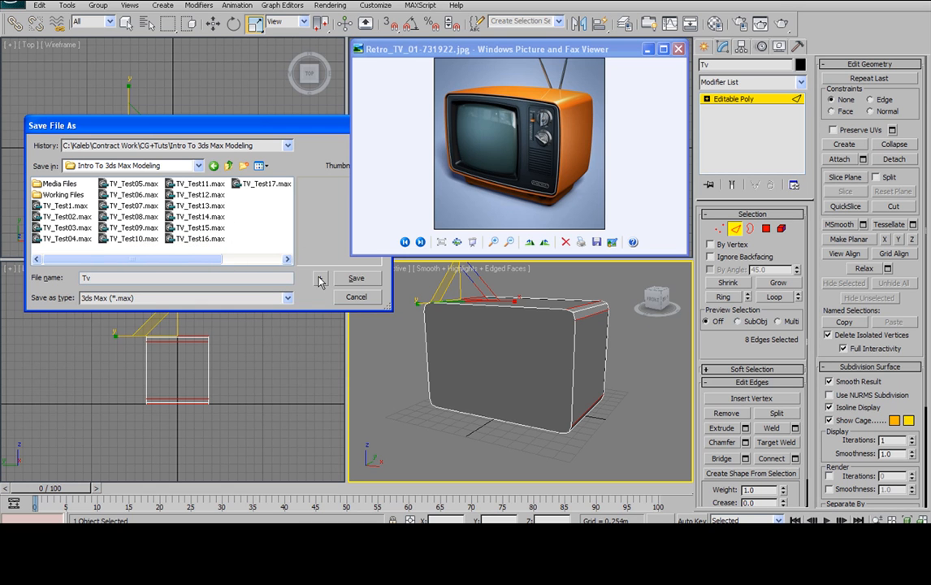
key(Return)
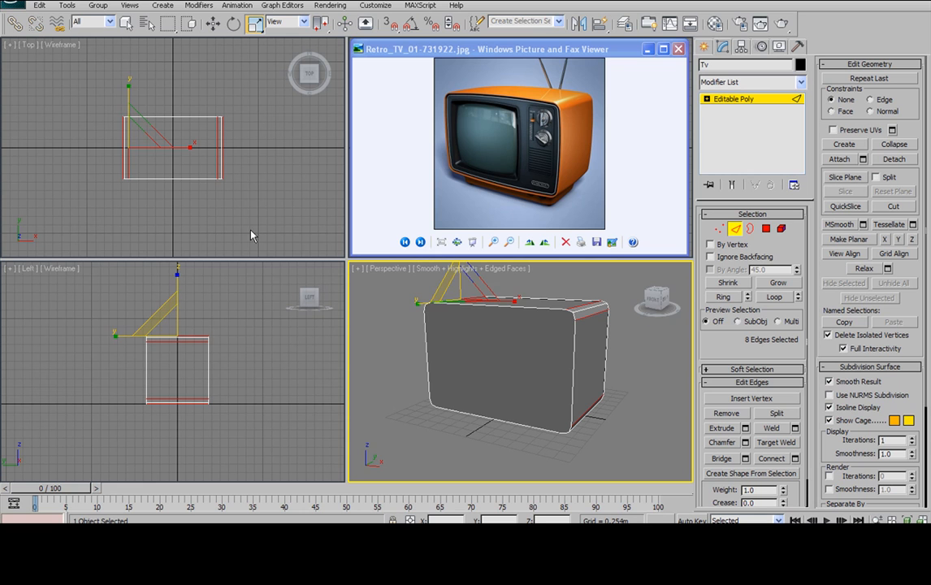
Step: Select the body's four vertical corner edges one by one on both sides and undo the accidental selection change
mouse_move(556, 332)
alt+middle_down()
mouse_move(557, 322)
mouse_move(544, 334)
mouse_move(524, 328)
mouse_move(572, 318)
mouse_move(539, 337)
mouse_move(528, 322)
mouse_move(517, 342)
mouse_move(579, 312)
mouse_move(565, 339)
mouse_move(524, 346)
alt+middle_up()
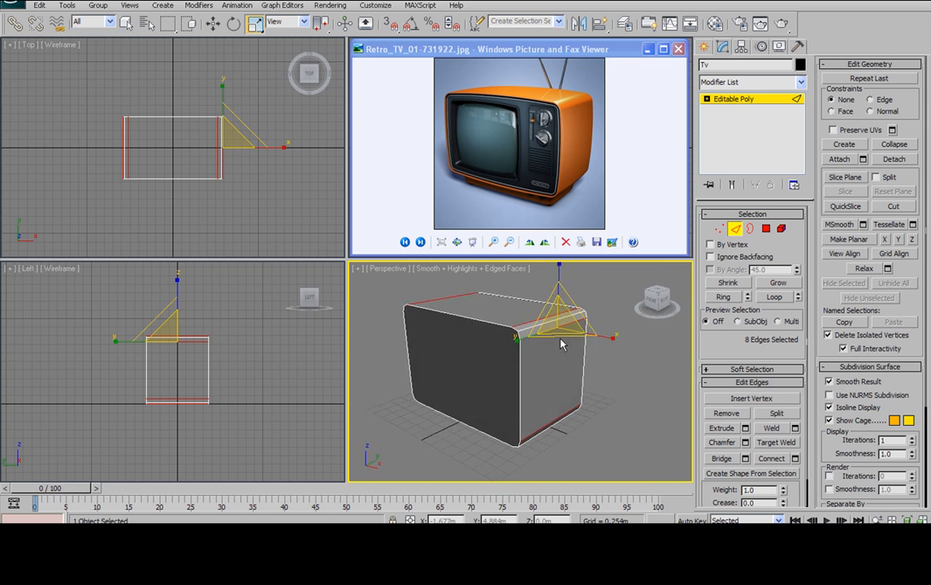
alt+middle_drag(585, 338, 579, 337)
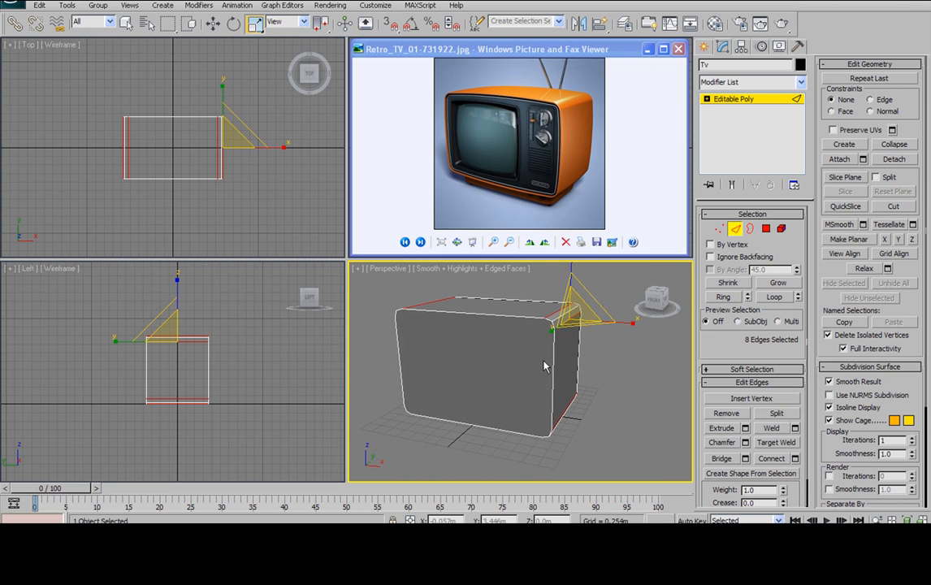
click(554, 360)
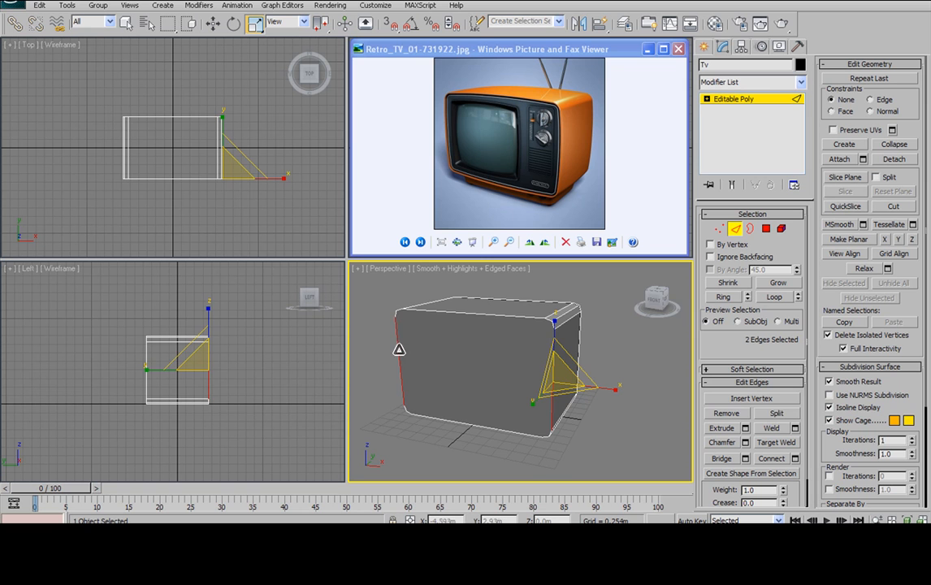
alt+middle_drag(621, 379, 520, 350)
ctrl+click(545, 366)
ctrl+click(596, 349)
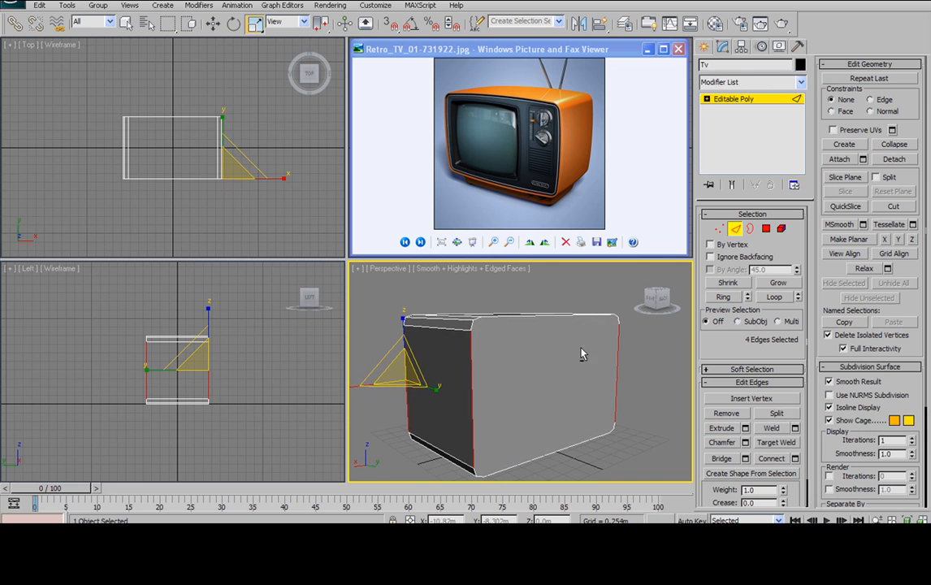
alt+middle_drag(447, 388, 600, 404)
click(350, 301)
key(ctrl+z)
alt+middle_drag(481, 308, 506, 323)
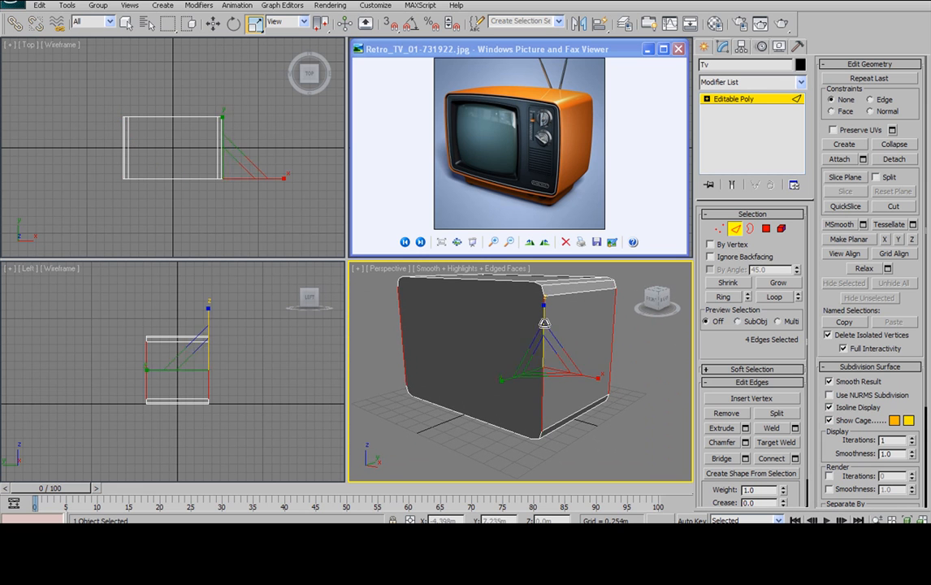
Step: Select one vertical corner edge, extend it with Ring, and add the two vertical edges on the opposite side
click(573, 327)
click(545, 333)
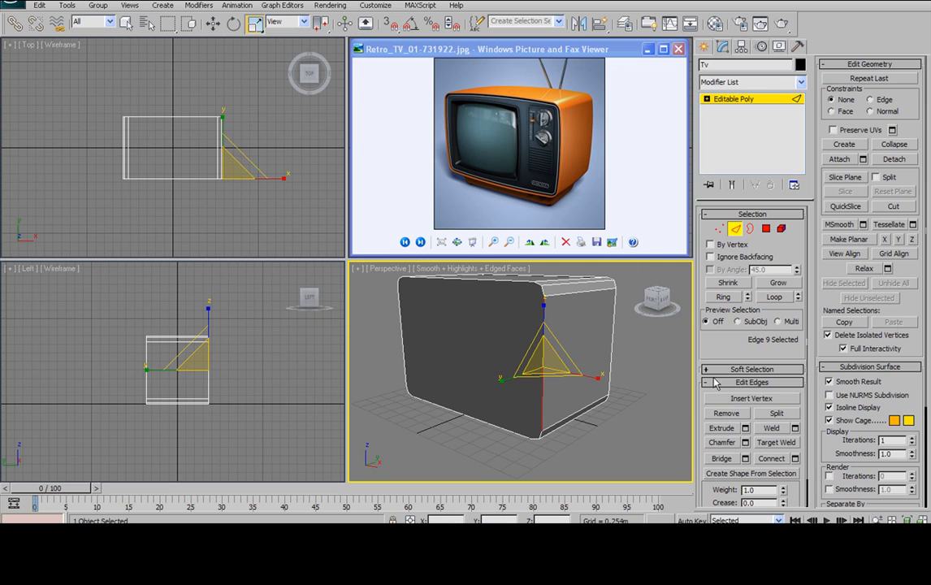
click(722, 296)
mouse_move(553, 341)
alt+middle_down()
mouse_move(427, 310)
mouse_move(557, 348)
mouse_move(551, 336)
alt+middle_up()
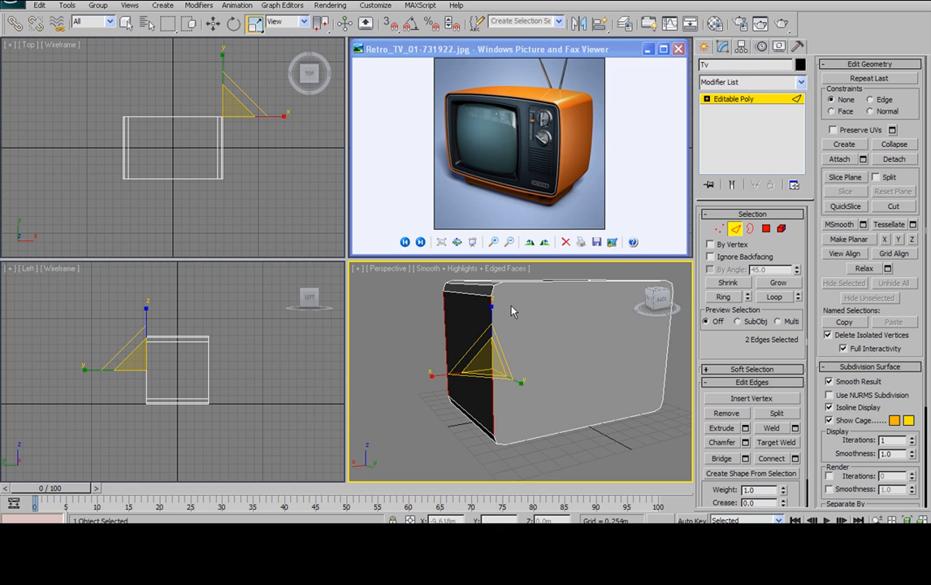
alt+middle_drag(611, 328, 453, 383)
ctrl+click(584, 330)
ctrl+click(471, 372)
alt+middle_drag(491, 328, 635, 324)
alt+middle_drag(498, 324, 341, 340)
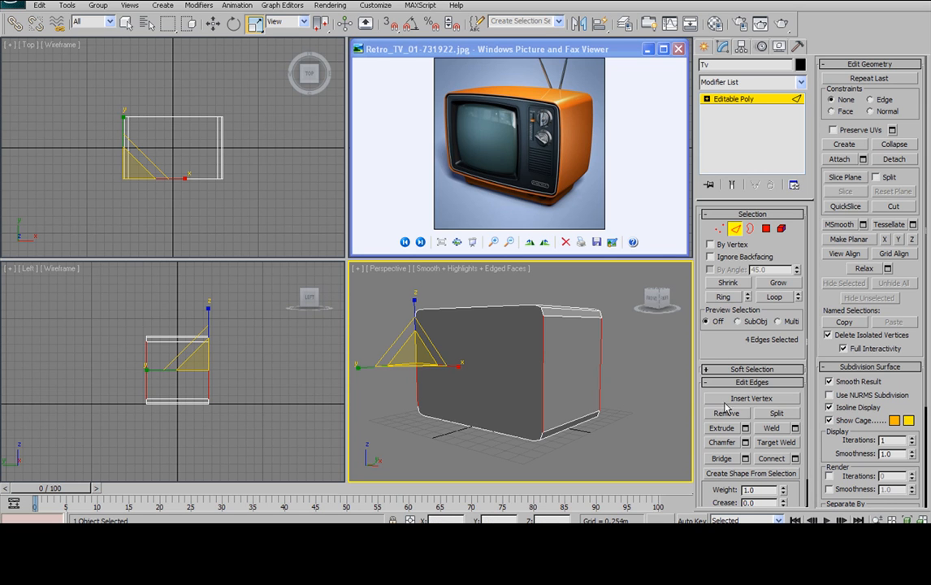
Step: Try Connect on the four vertical edges with a single segment, check the resulting loop, and undo it
click(770, 462)
alt+middle_drag(455, 325, 325, 296)
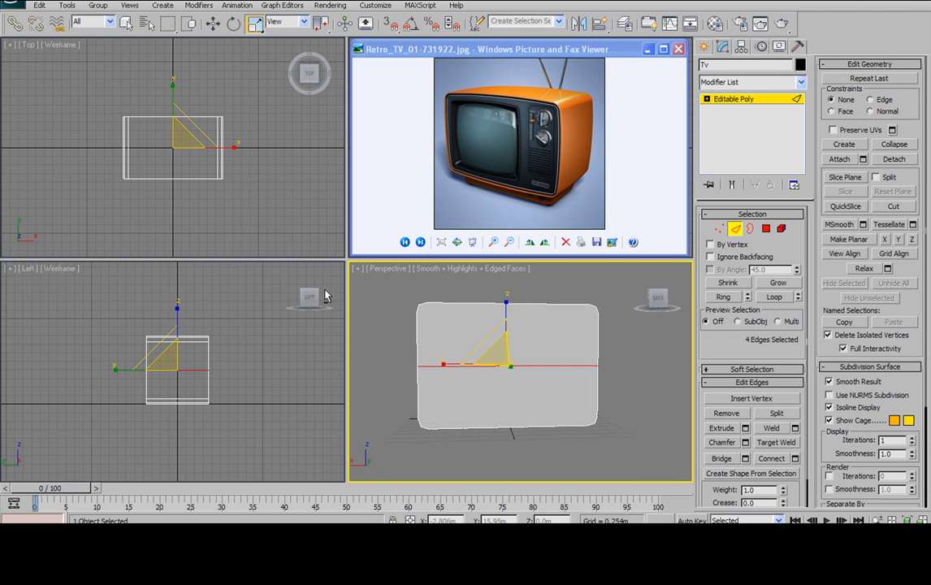
alt+middle_drag(485, 340, 478, 341)
key(ctrl+z)
Step: Connect the four vertical edges with 2 segments and a pinch of 43
click(796, 459)
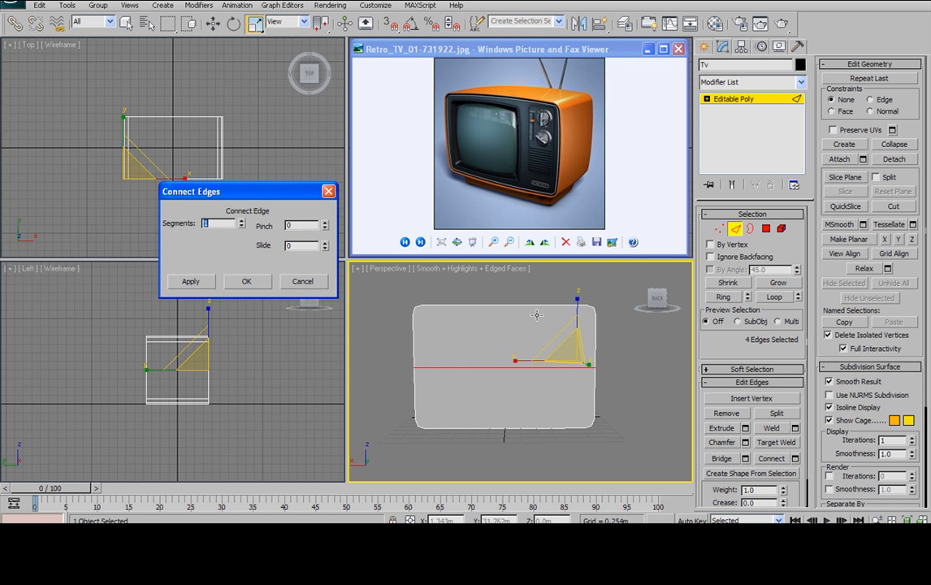
alt+middle_drag(537, 315, 497, 316)
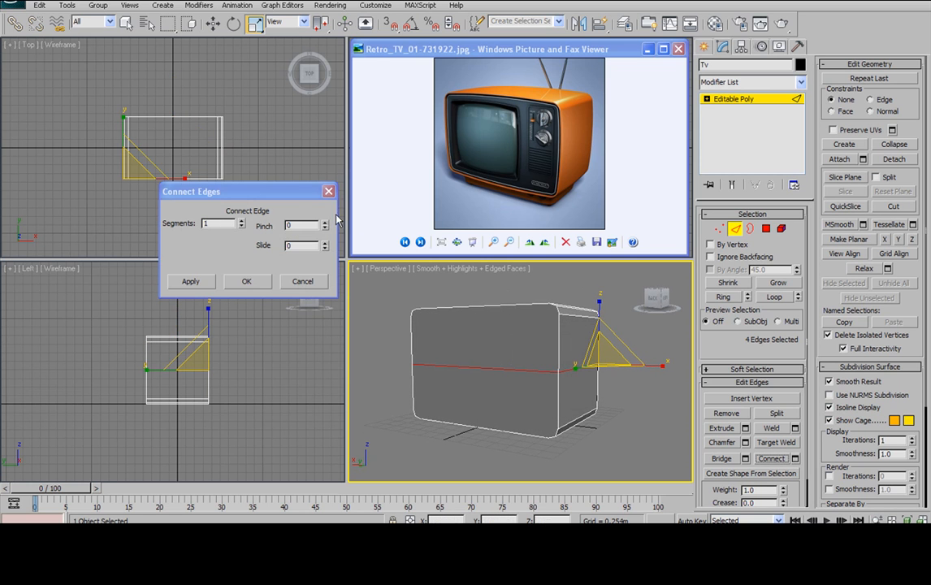
click(241, 220)
alt+middle_drag(430, 277, 471, 300)
click(298, 191)
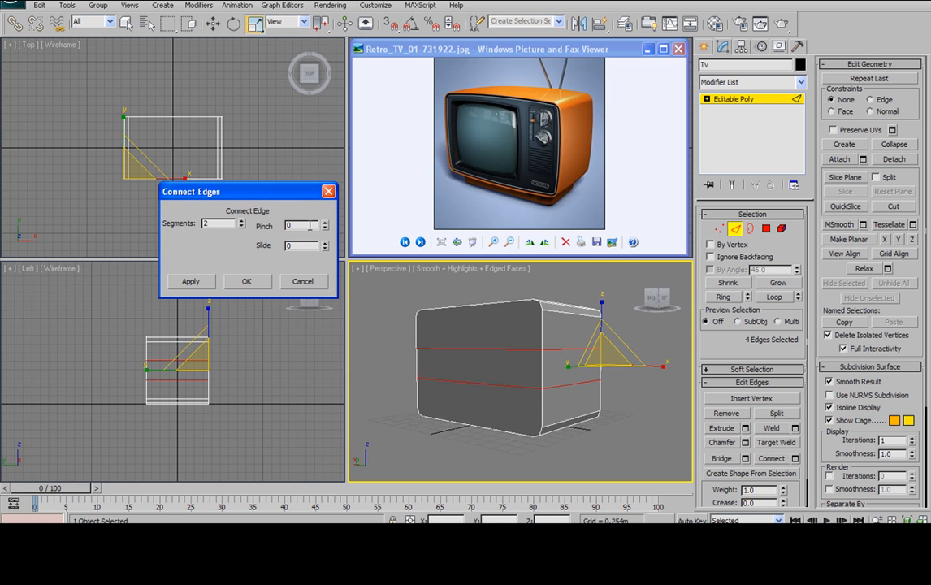
drag(324, 225, 347, 170)
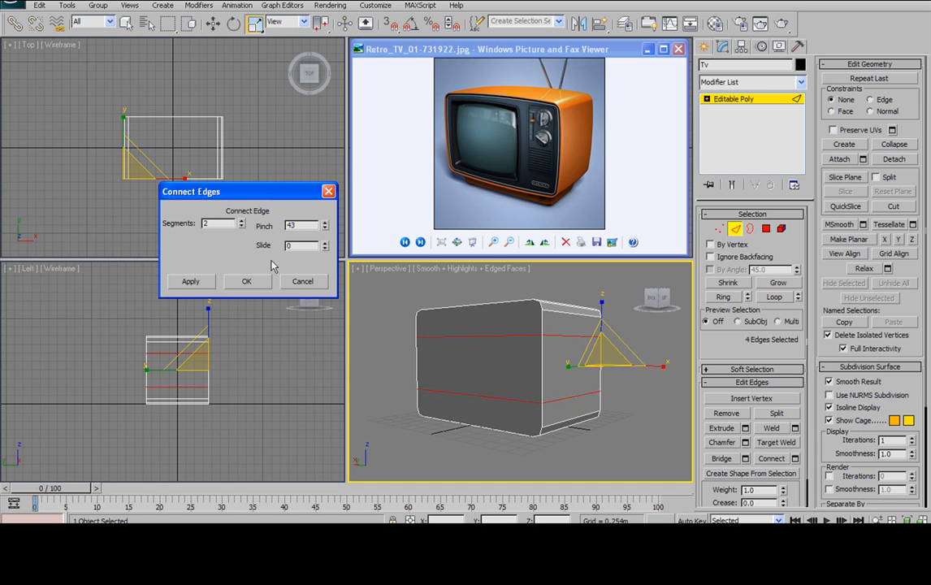
click(257, 283)
Step: Scale the two horizontal edge loops along X, trying inward and outward shapes, until the body's sides bulge slightly outward
alt+middle_drag(589, 369, 606, 389)
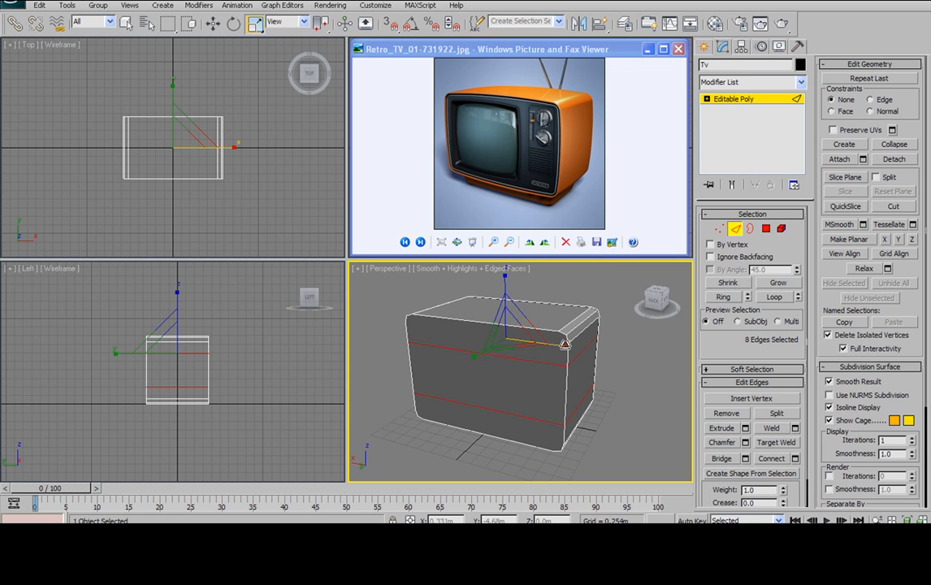
drag(565, 345, 568, 345)
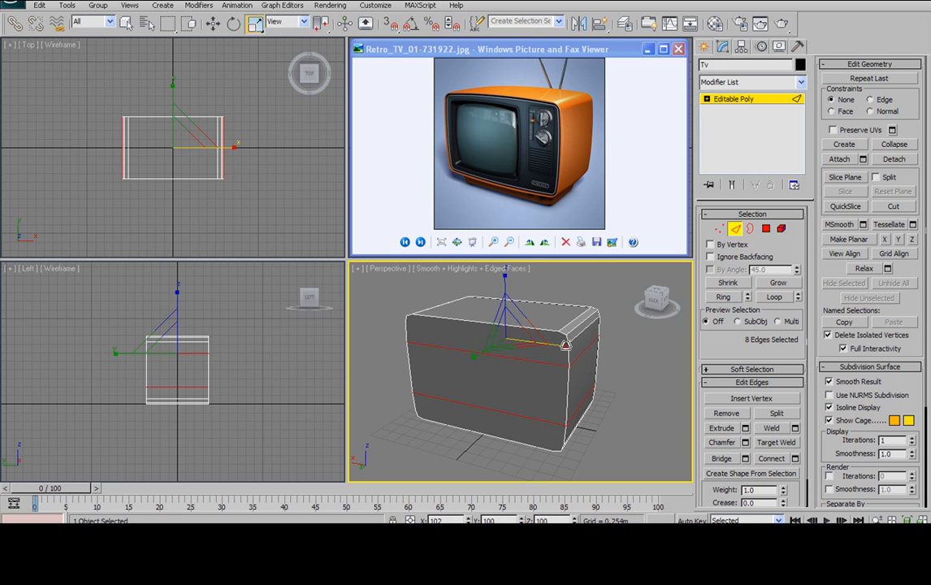
alt+middle_drag(568, 346, 586, 326)
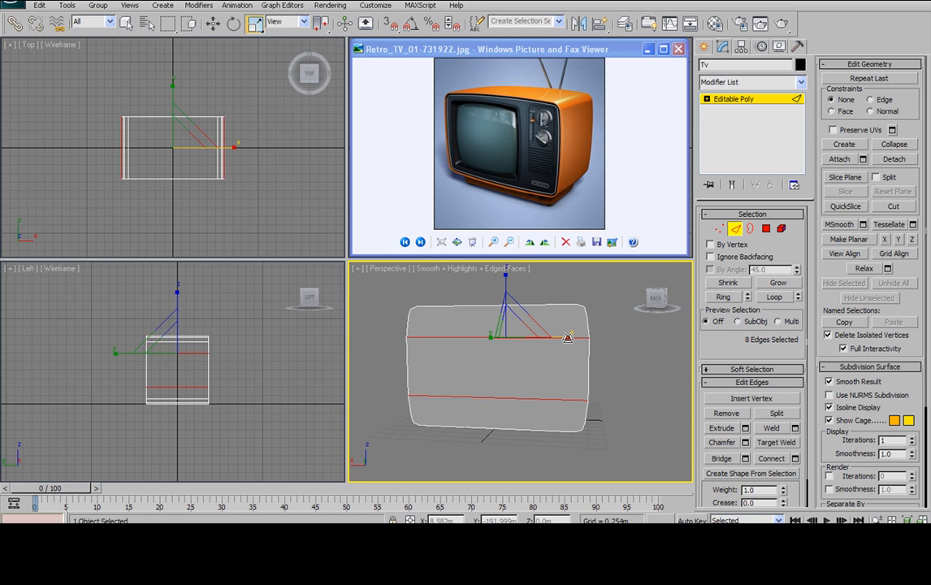
drag(567, 338, 569, 340)
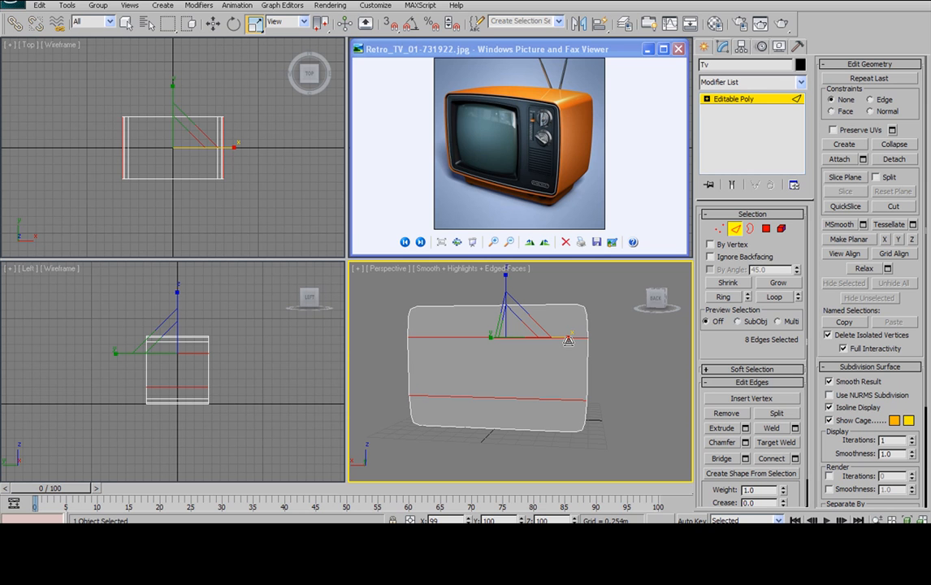
alt+middle_drag(592, 335, 569, 340)
drag(569, 340, 564, 336)
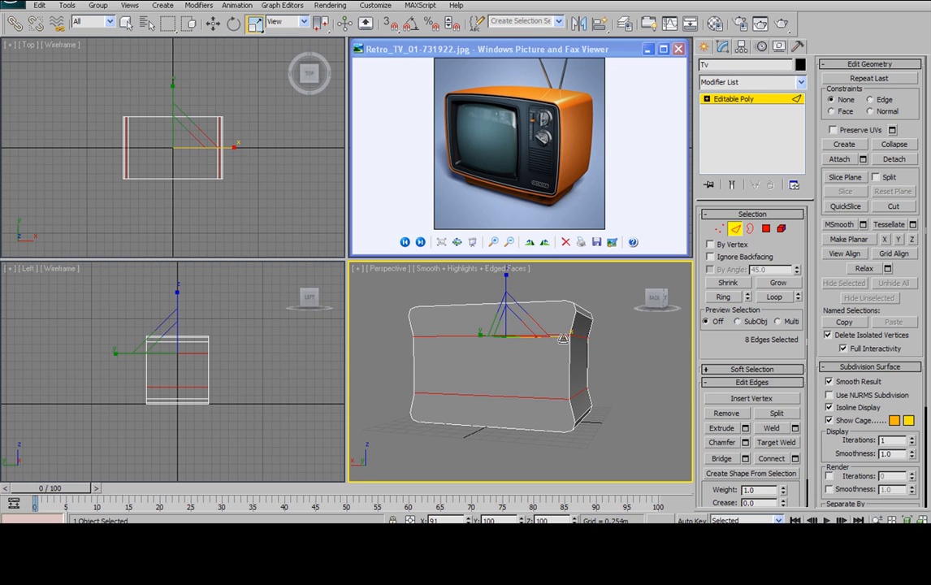
key(w)
drag(571, 339, 574, 338)
mouse_move(593, 302)
alt+middle_down()
mouse_move(586, 298)
mouse_move(582, 314)
alt+middle_up()
key(r)
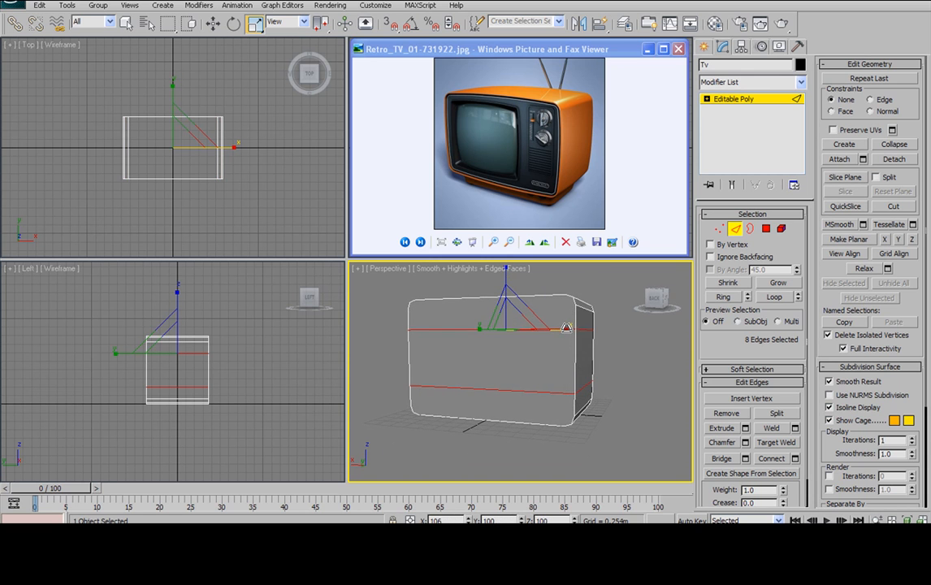
mouse_move(566, 327)
mouse_down()
mouse_move(590, 328)
mouse_move(578, 332)
mouse_up()
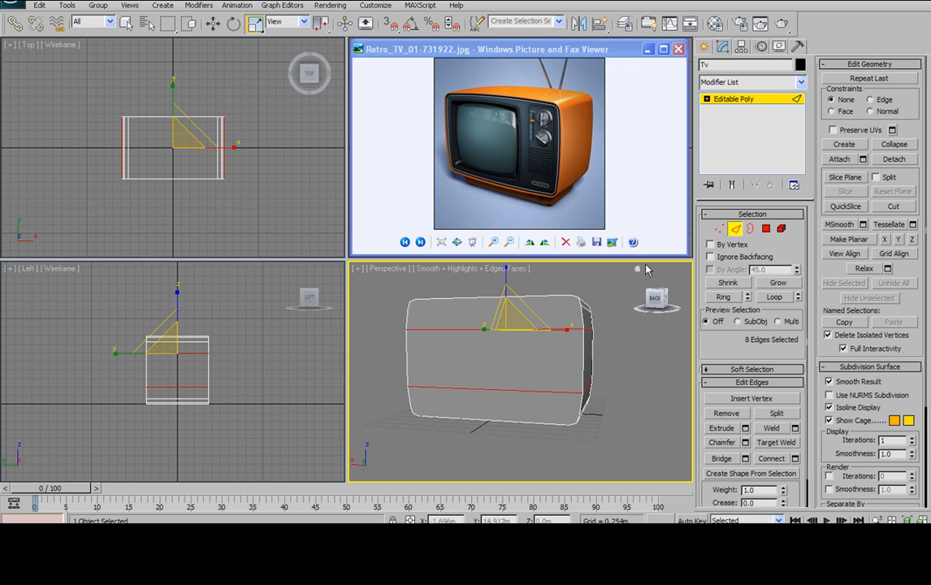
Step: Scale the eight vertices of the two horizontal loops along Z to about 118 percent, spreading the loops apart
click(718, 231)
mouse_move(558, 323)
alt+middle_down()
mouse_move(661, 316)
mouse_move(600, 311)
mouse_move(569, 320)
alt+middle_up()
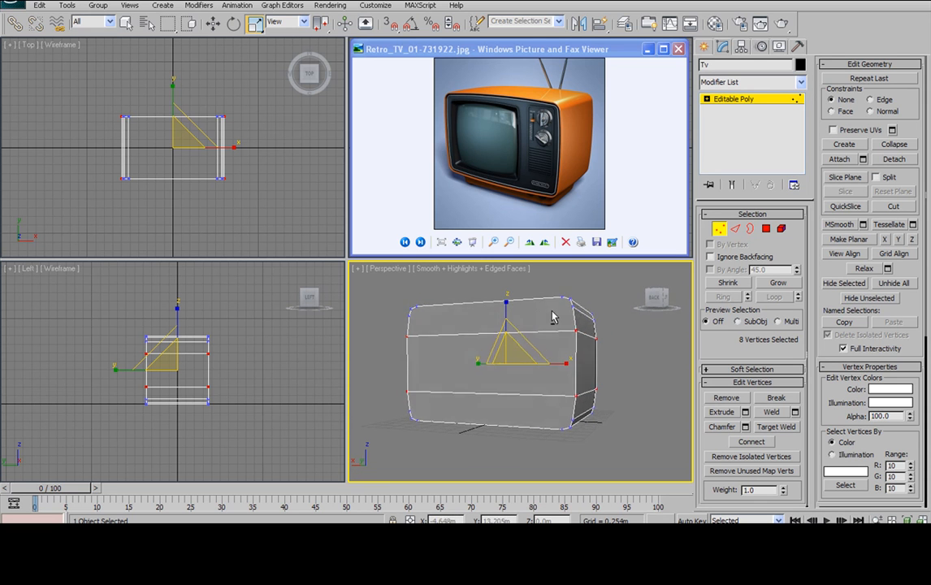
drag(507, 300, 510, 292)
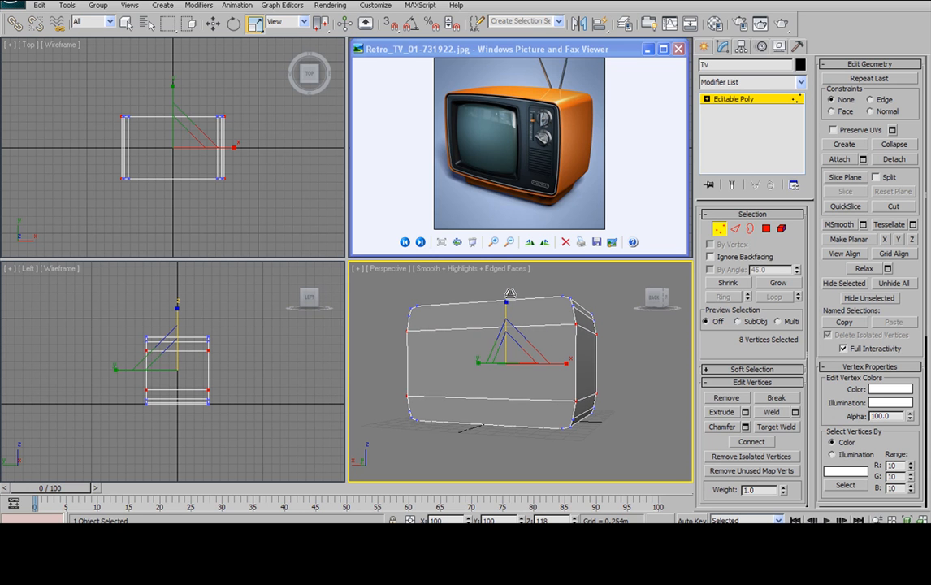
alt+middle_drag(510, 292, 575, 318)
Step: Connect the long horizontal edges around the body's front, top, back and bottom with 2 segments and a pinch of 43
click(736, 230)
drag(519, 310, 528, 506)
alt+middle_drag(568, 406, 510, 326)
click(795, 459)
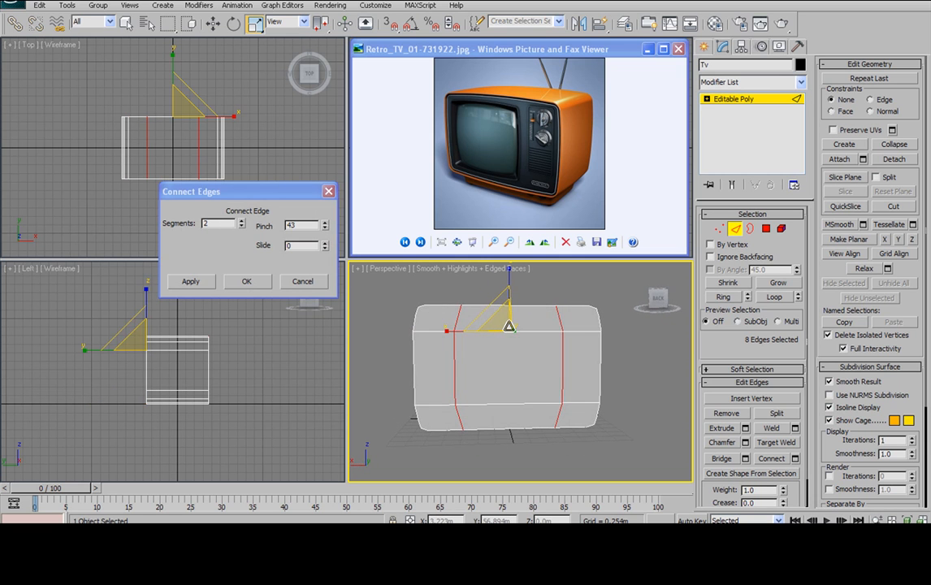
click(259, 281)
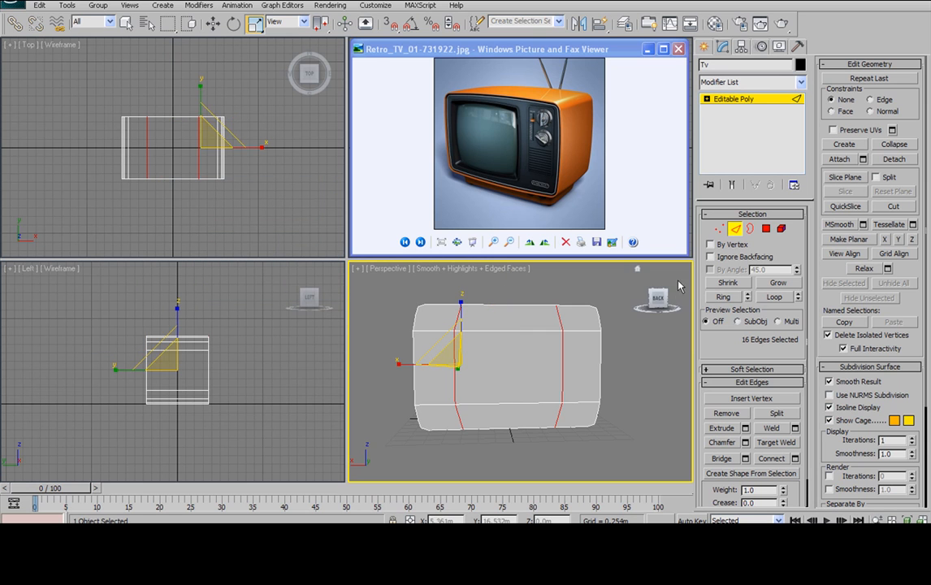
Step: In the front wireframe view, flatten the left vertical loop's eight vertices into a straight line by scaling them along X
key(f)
middle_drag(549, 341, 532, 371)
click(719, 229)
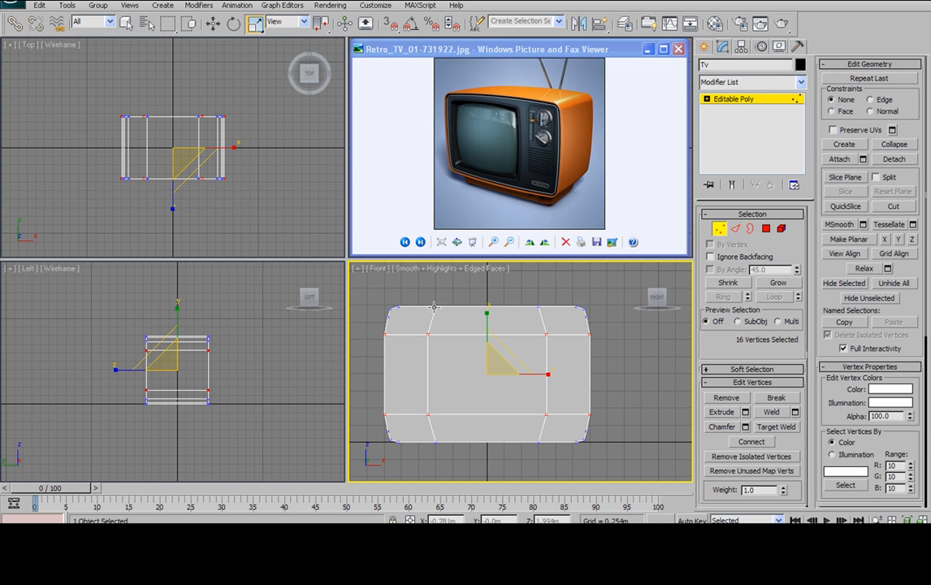
click(479, 302)
drag(416, 294, 478, 480)
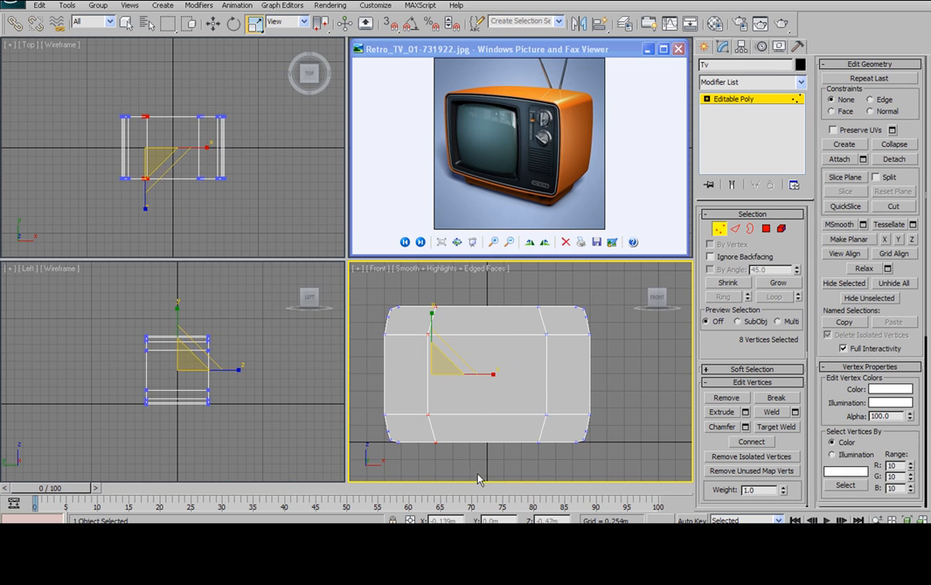
key(F3)
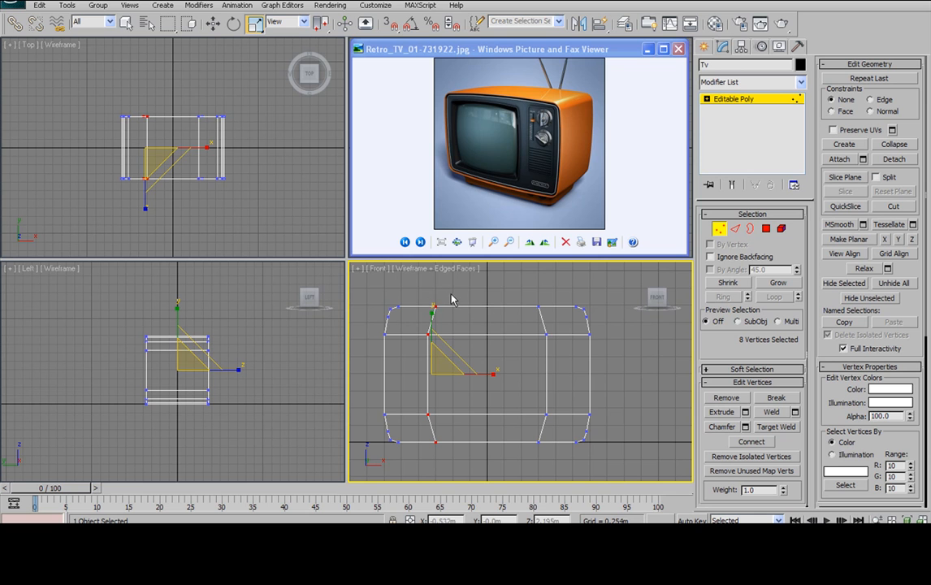
key(r)
drag(494, 376, 476, 376)
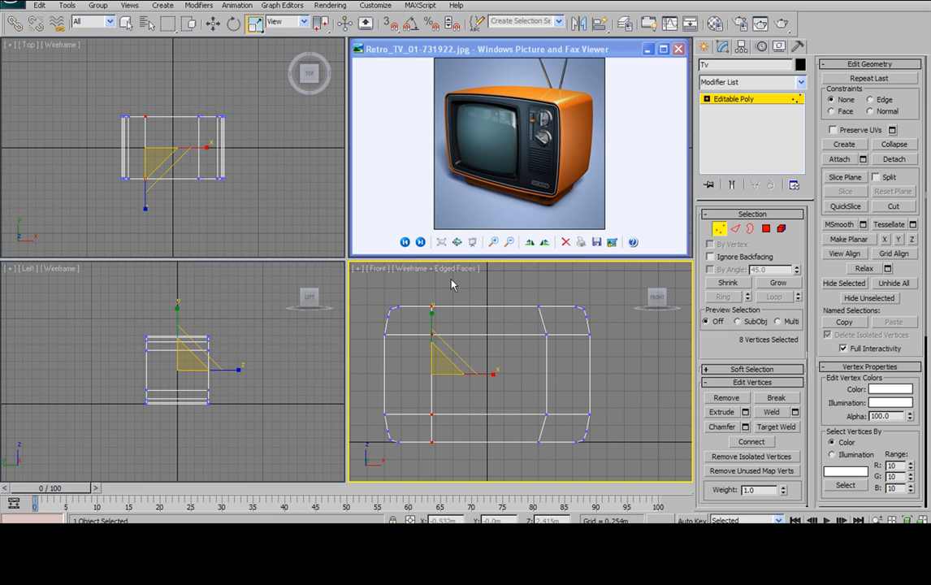
drag(496, 375, 468, 374)
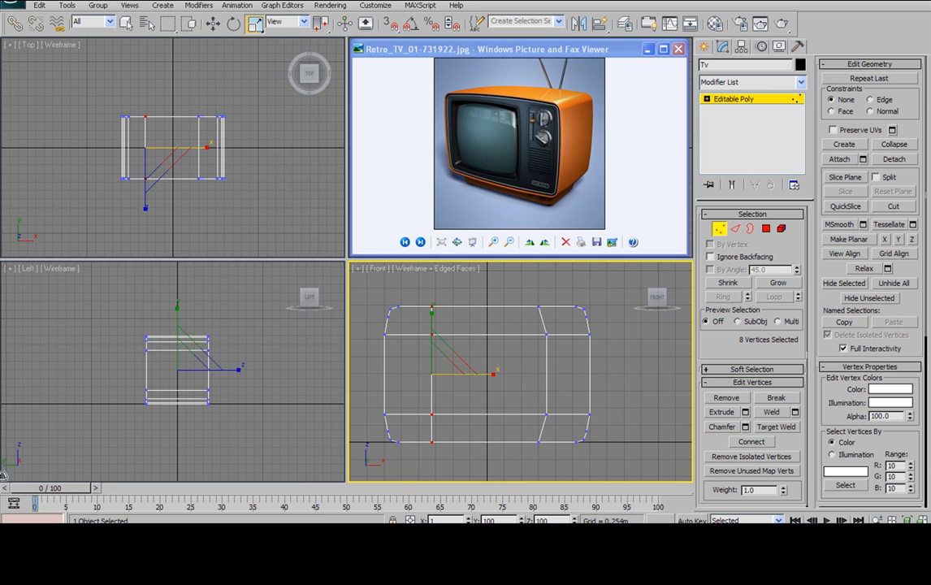
Step: Flatten the right vertical loop's vertices into a straight line along X and return to the shaded perspective view
drag(515, 281, 566, 462)
drag(604, 372, 883, 396)
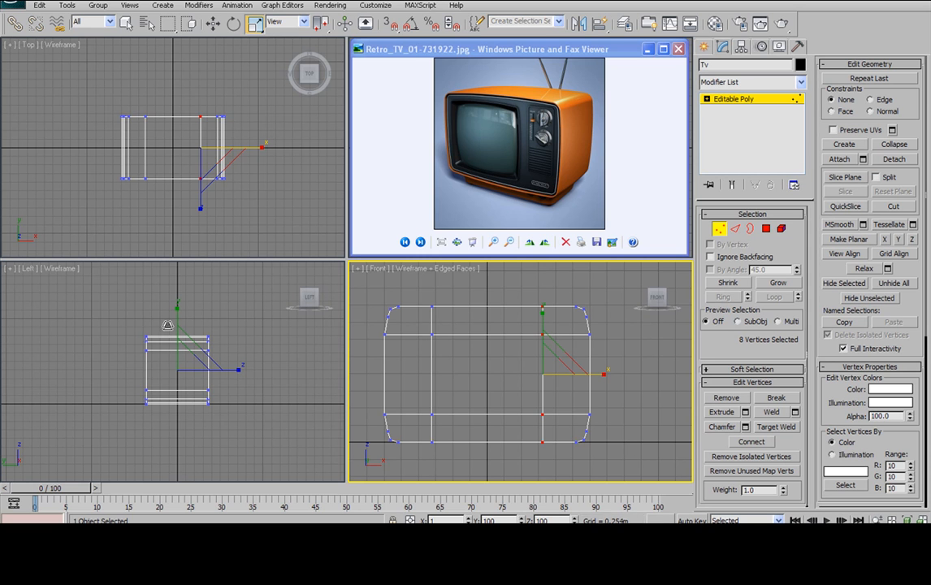
alt+middle_drag(474, 309, 485, 333)
key(p)
scroll(506, 328, down, 4)
key(F3)
mouse_move(506, 322)
alt+middle_down()
mouse_move(563, 354)
mouse_move(575, 340)
mouse_move(626, 327)
mouse_move(566, 312)
alt+middle_up()
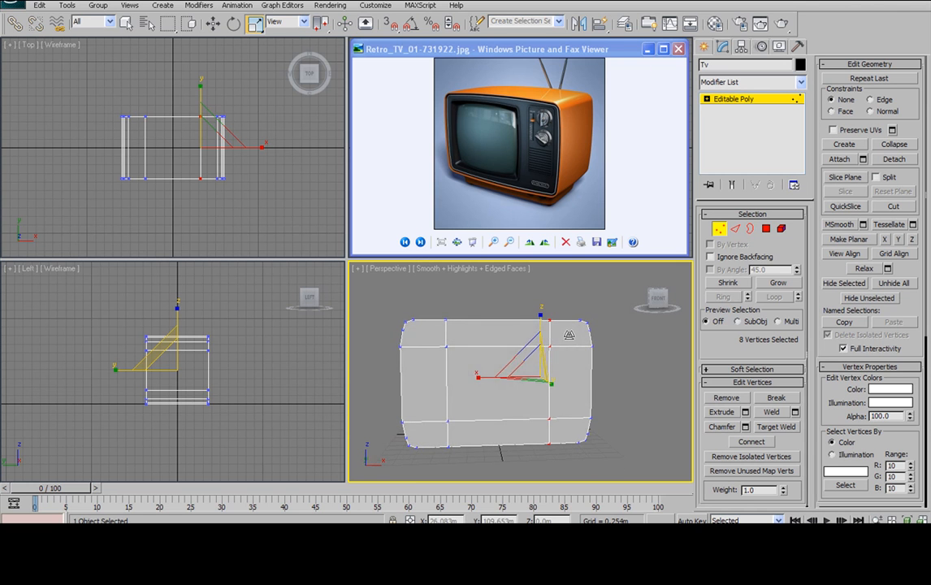
alt+middle_drag(513, 283, 495, 295)
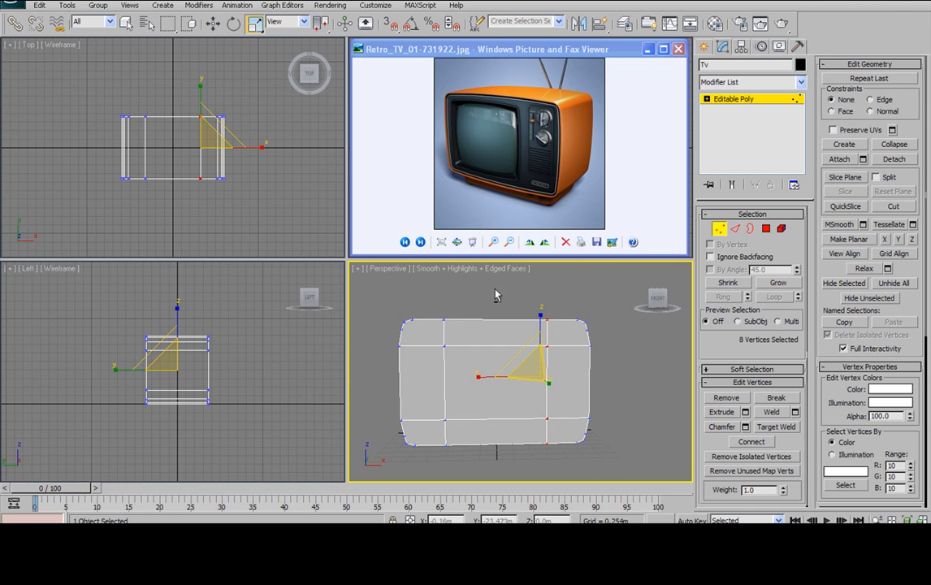
drag(553, 323, 556, 327)
alt+middle_drag(559, 401, 325, 444)
alt+middle_drag(425, 441, 656, 330)
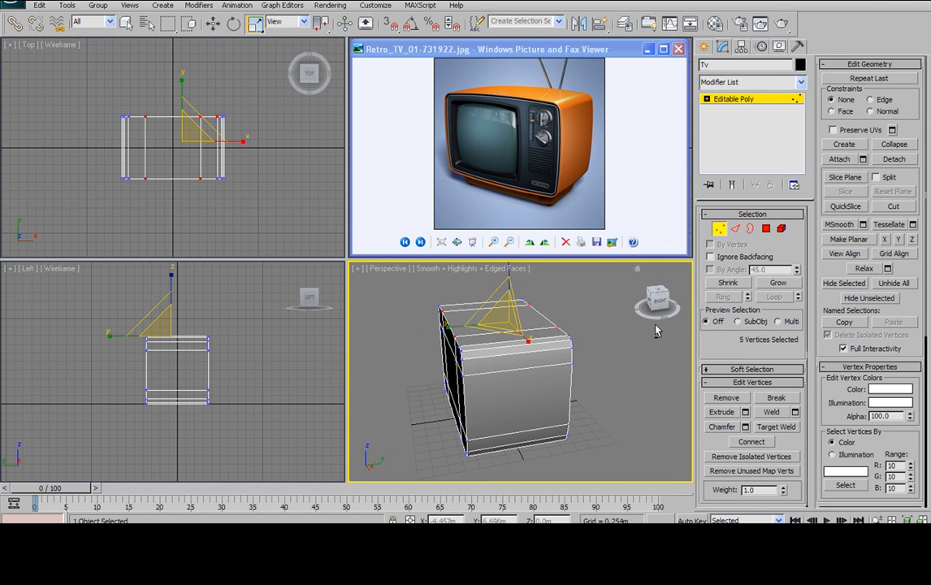
Step: Convert the middle top and bottom polygons to a vertex selection and scale it along Z so both sides bulge slightly outward
click(766, 229)
click(488, 320)
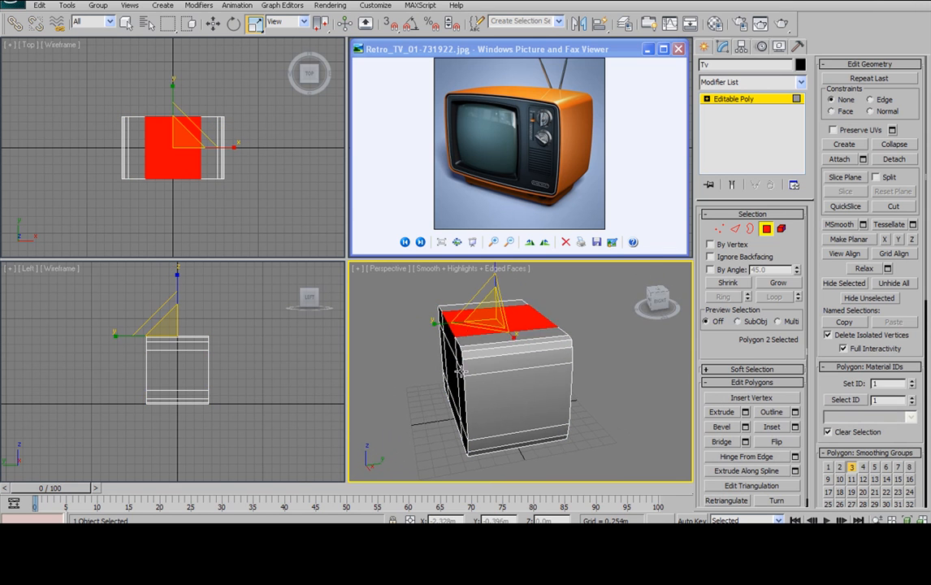
ctrl+click(481, 378)
alt+middle_drag(481, 378, 525, 432)
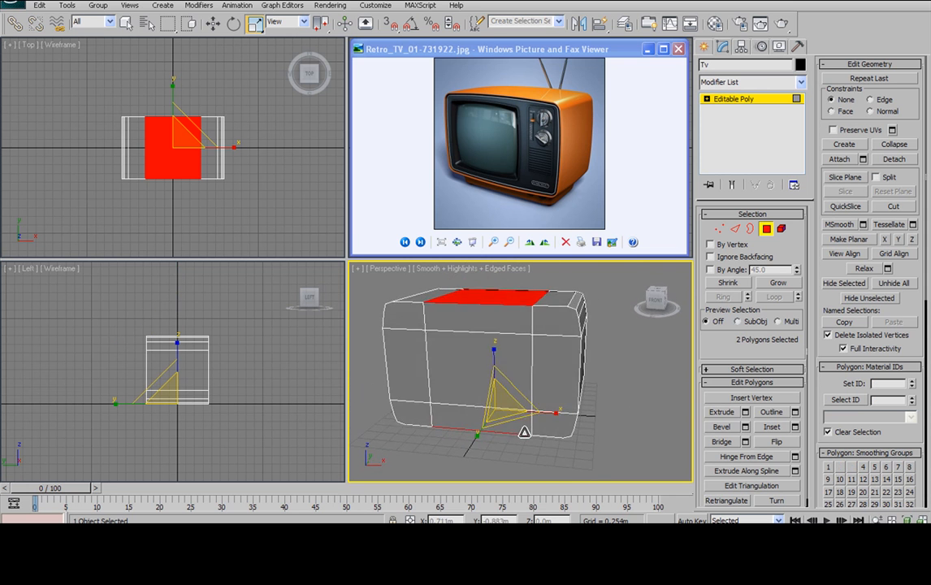
ctrl+click(719, 229)
mouse_move(512, 382)
alt+middle_down()
mouse_move(505, 318)
mouse_move(499, 332)
alt+middle_up()
drag(487, 315, 494, 309)
mouse_move(493, 309)
alt+middle_down()
mouse_move(522, 291)
mouse_move(486, 302)
alt+middle_up()
scroll(492, 302, down, 3)
key(w)
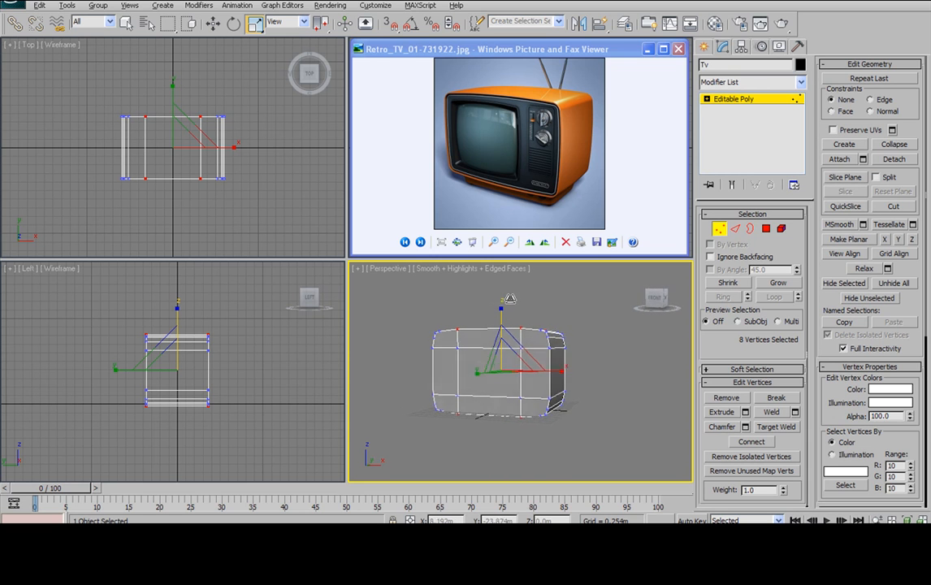
alt+middle_drag(515, 301, 543, 306)
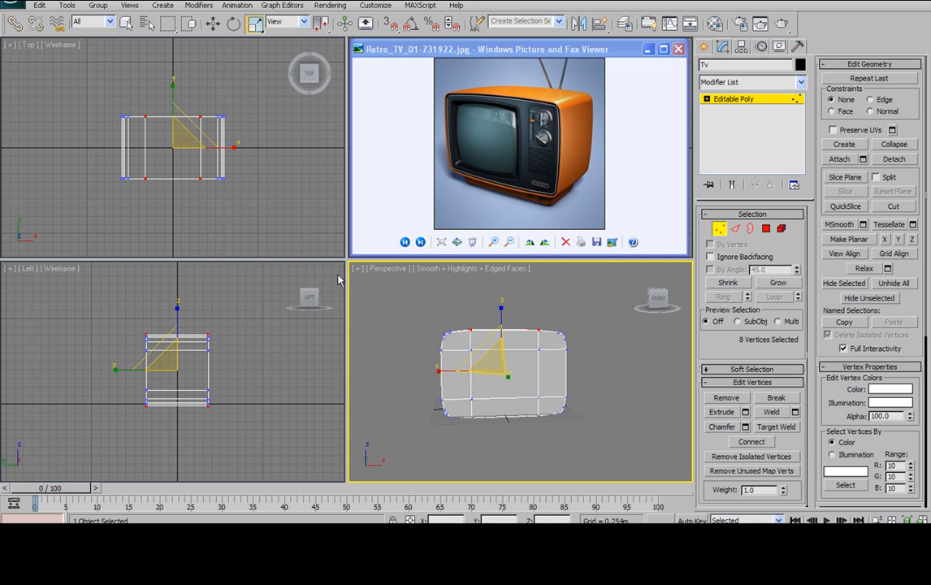
Step: Select all vertices of both vertical loops in the top view and scale them slightly apart along X
drag(138, 101, 212, 202)
alt+middle_drag(517, 307, 509, 344)
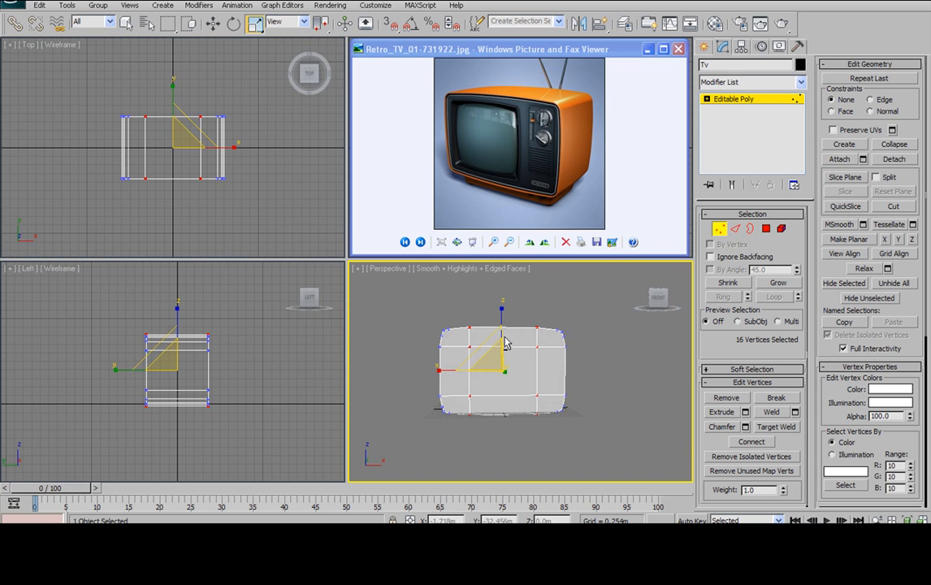
drag(454, 372, 442, 374)
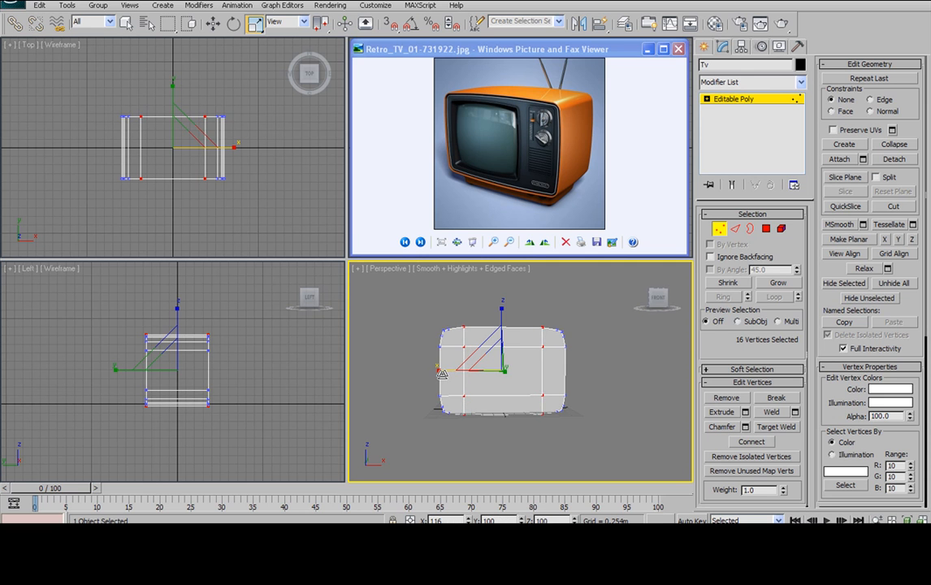
alt+middle_drag(549, 326, 560, 383)
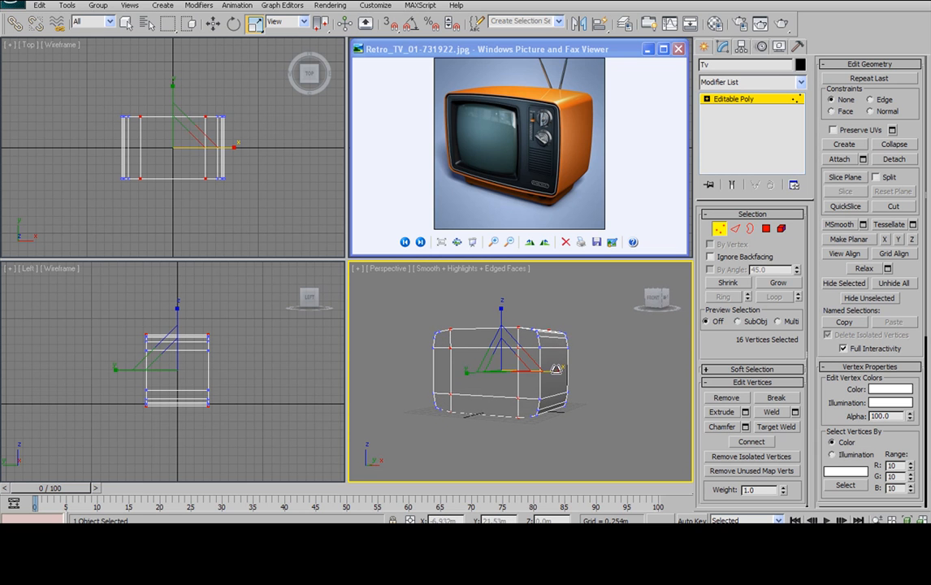
drag(552, 371, 553, 371)
click(596, 340)
alt+middle_drag(564, 329, 597, 258)
Step: Connect the horizontal edges between the two vertical loops with 1 segment, undoing the two-segment attempt
click(736, 229)
alt+middle_drag(488, 317, 495, 290)
drag(494, 290, 496, 492)
mouse_move(532, 416)
alt+middle_down()
mouse_move(514, 421)
mouse_move(524, 419)
alt+middle_up()
click(772, 460)
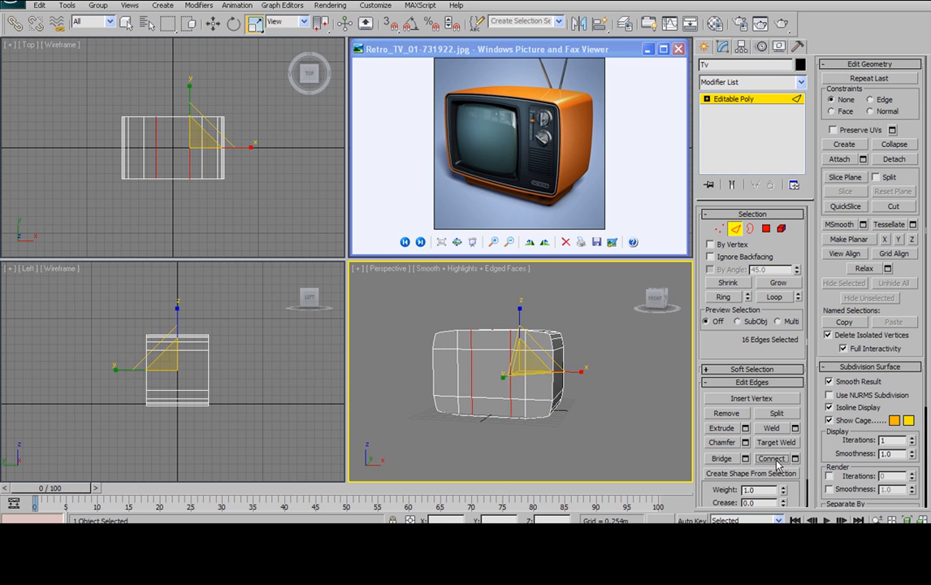
key(ctrl+z)
click(795, 458)
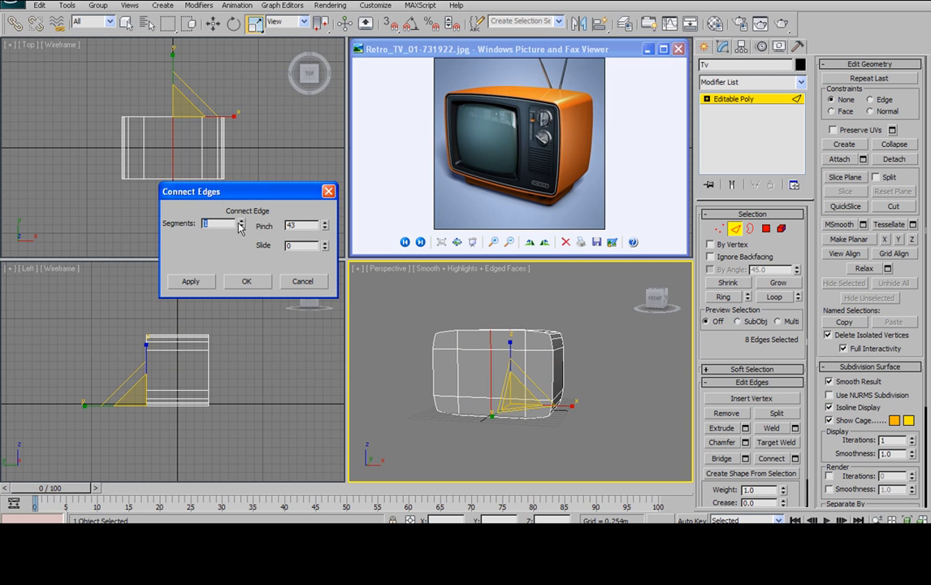
click(248, 282)
Step: Scale the vertical centre loop along Z so the middle of the top and bottom bulges slightly outward
alt+middle_drag(407, 330, 432, 334)
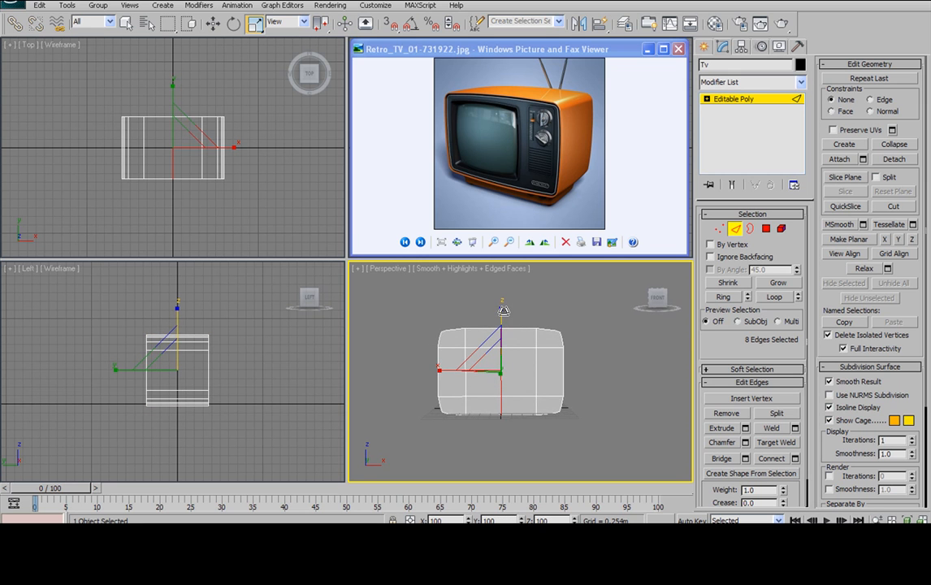
alt+middle_drag(504, 309, 526, 333)
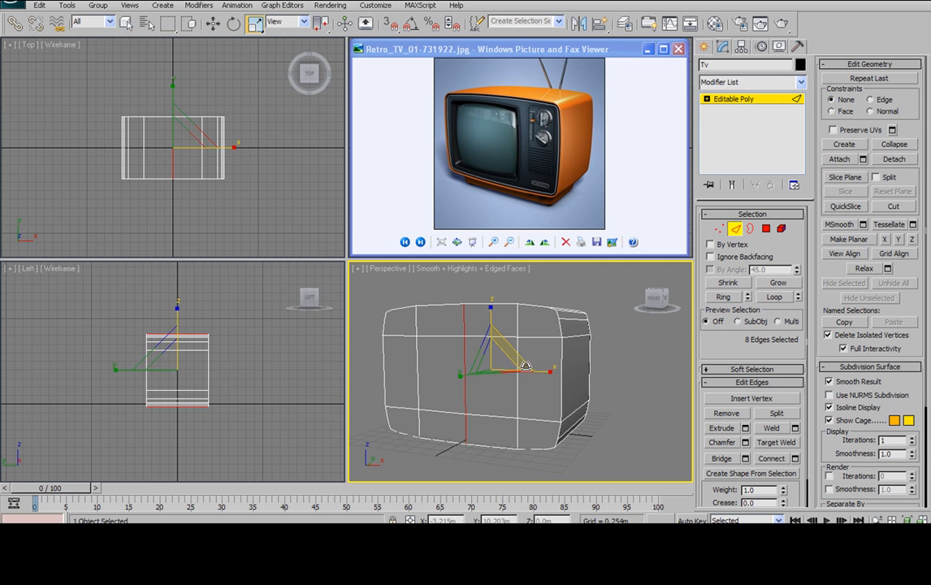
mouse_move(551, 334)
alt+middle_down()
mouse_move(538, 323)
mouse_move(600, 321)
mouse_move(581, 345)
mouse_move(536, 350)
mouse_move(553, 323)
alt+middle_up()
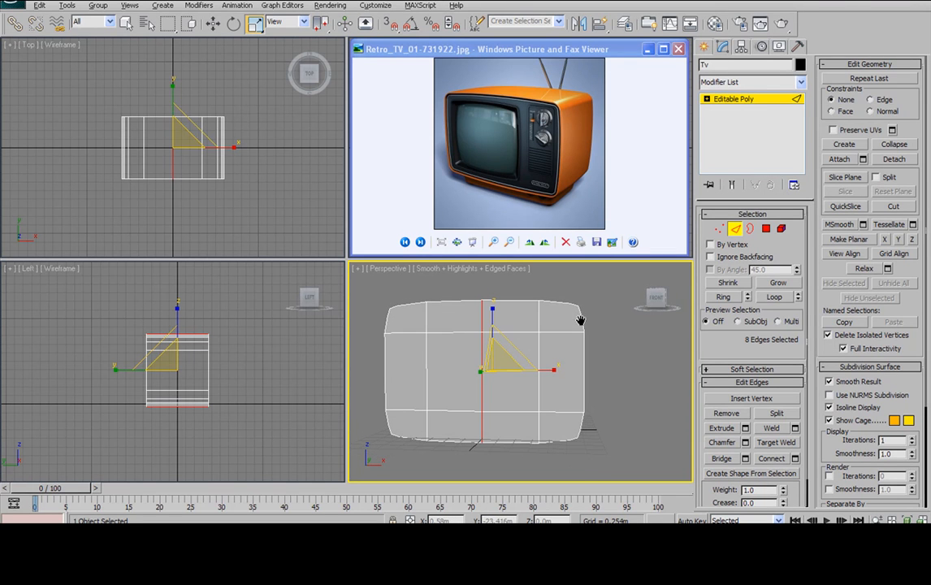
Step: Select the vertical edges of the body's middle band and connect them with one horizontal loop
drag(629, 395, 629, 388)
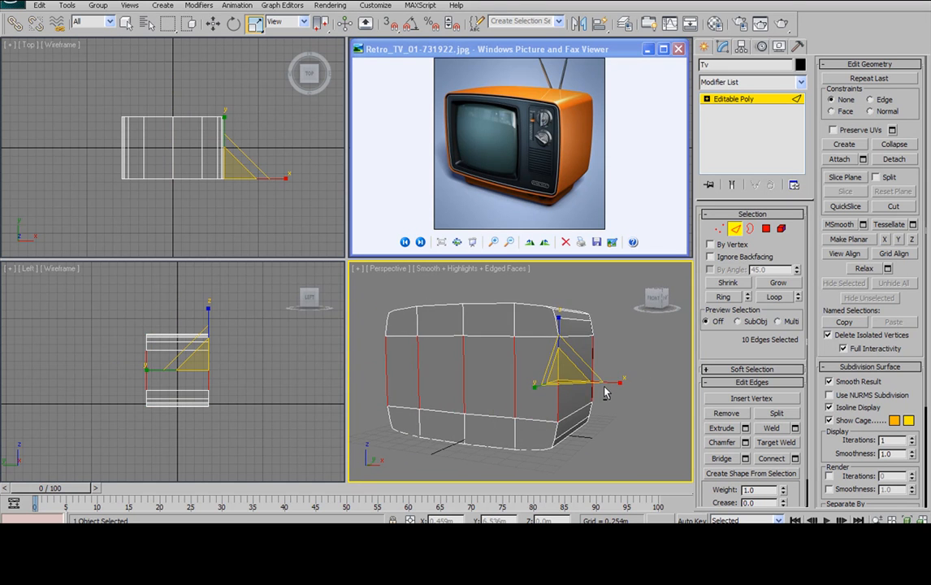
click(778, 460)
mouse_move(557, 368)
alt+middle_down()
mouse_move(581, 366)
mouse_move(552, 366)
alt+middle_up()
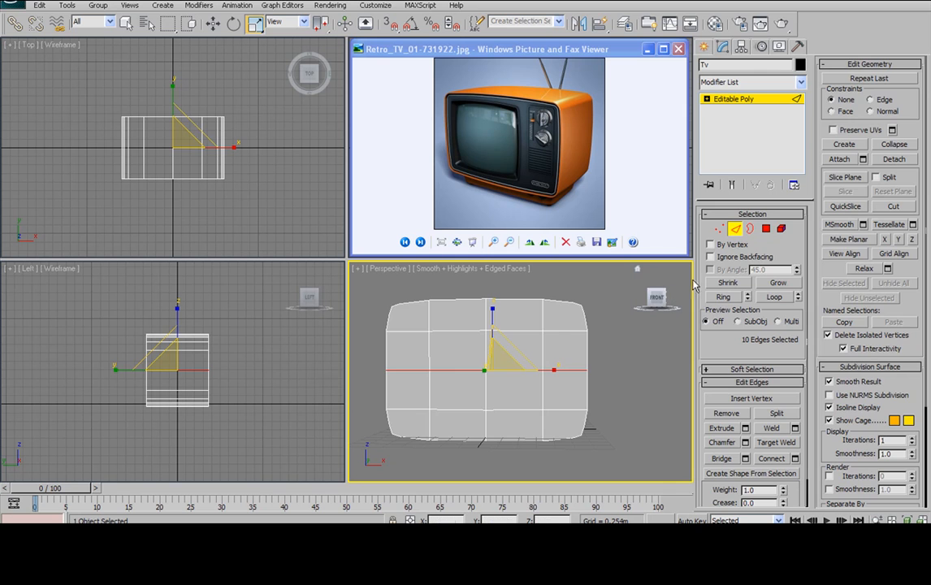
Step: Select the four corner vertices where the middle horizontal loop meets both sides, scale them slightly outward along X, and deselect them
click(719, 228)
alt+middle_drag(553, 332, 529, 353)
drag(576, 390, 575, 390)
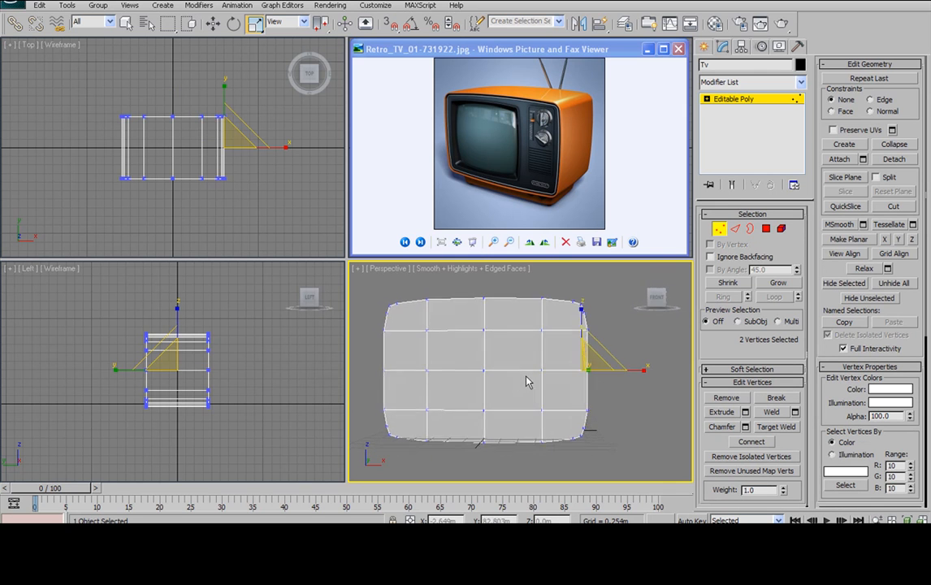
ctrl+drag(386, 372, 398, 384)
alt+middle_drag(399, 383, 635, 390)
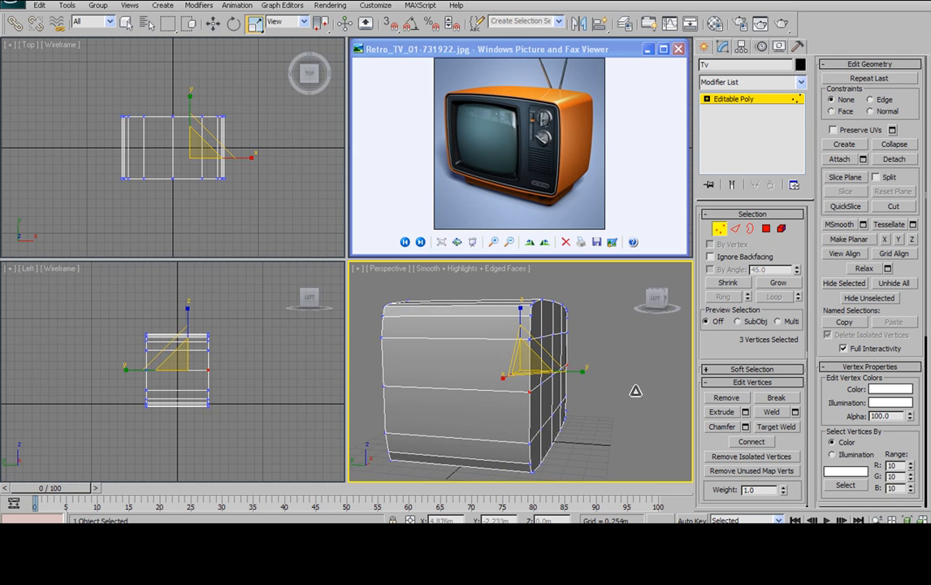
ctrl+click(386, 383)
alt+middle_drag(525, 404, 561, 363)
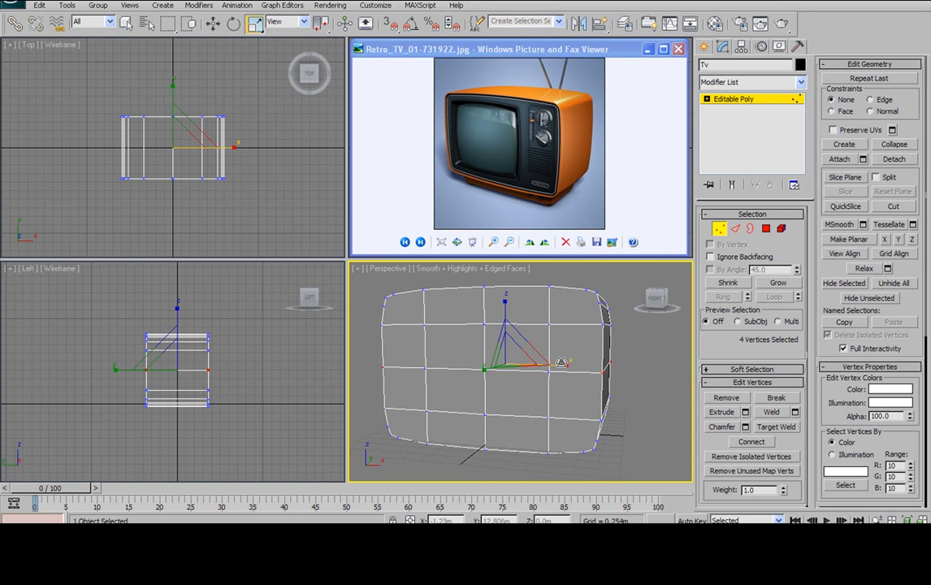
drag(565, 365, 562, 365)
alt+middle_drag(562, 364, 543, 337)
scroll(552, 341, down, 3)
click(435, 313)
alt+middle_drag(521, 370, 529, 363)
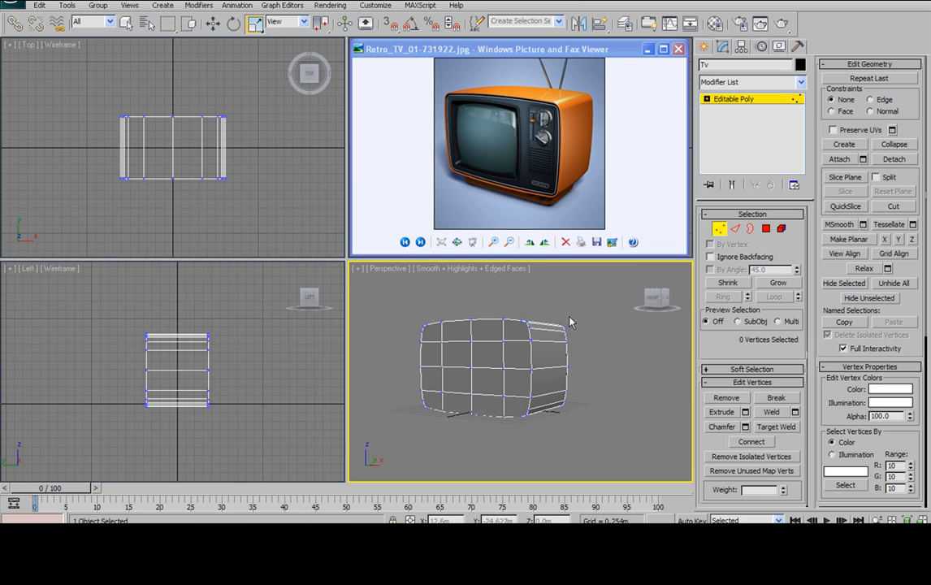
click(13, 3)
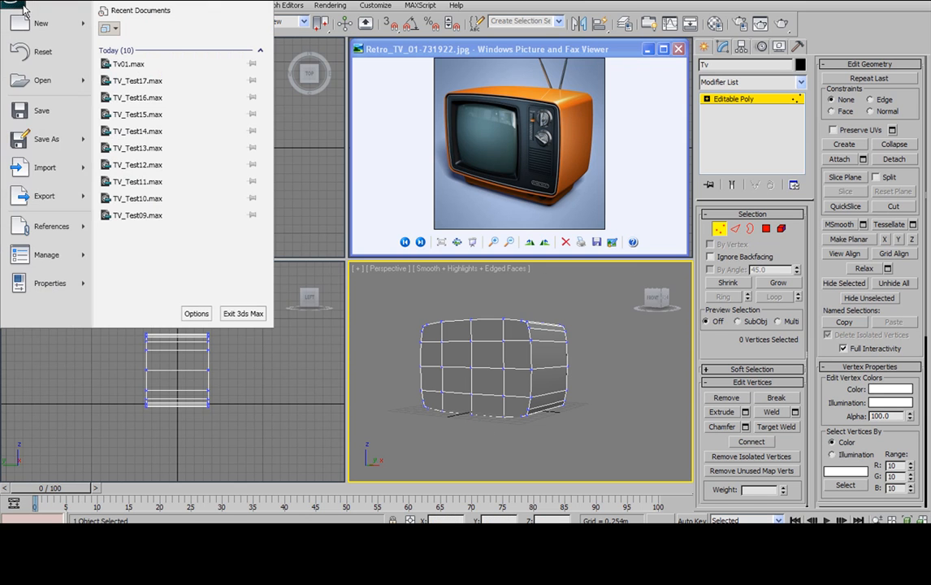
click(49, 139)
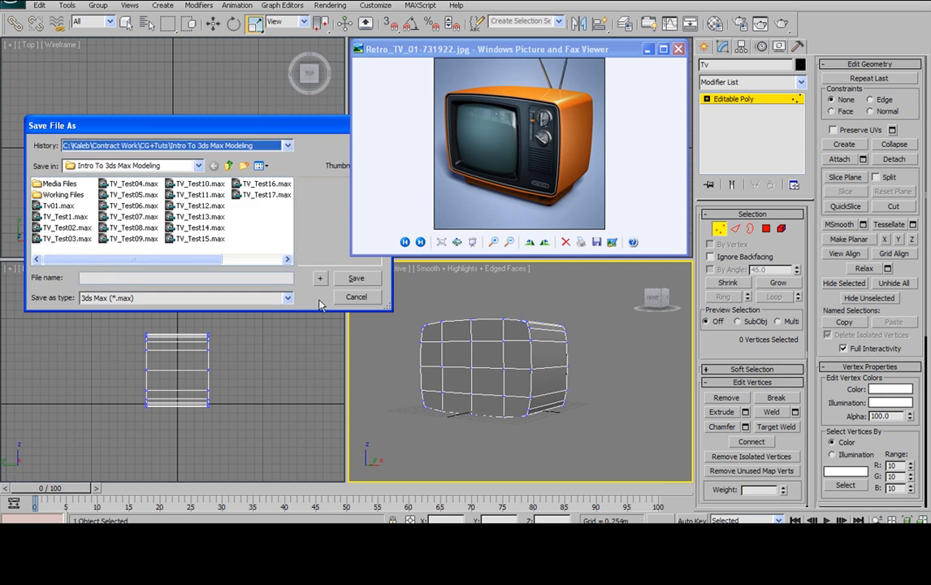
click(354, 295)
Step: Select all vertices of the body's back face and scale them down slightly along Z so the cabinet tapers toward the rear
middle_drag(543, 364, 477, 368)
alt+middle_drag(543, 289, 533, 291)
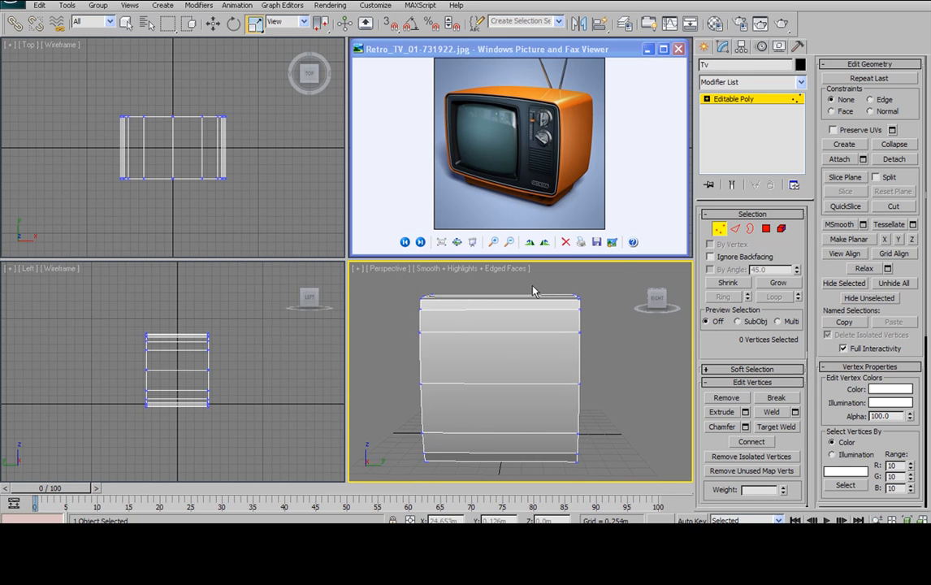
drag(579, 307, 625, 479)
alt+middle_drag(626, 480, 505, 312)
scroll(573, 378, down, 3)
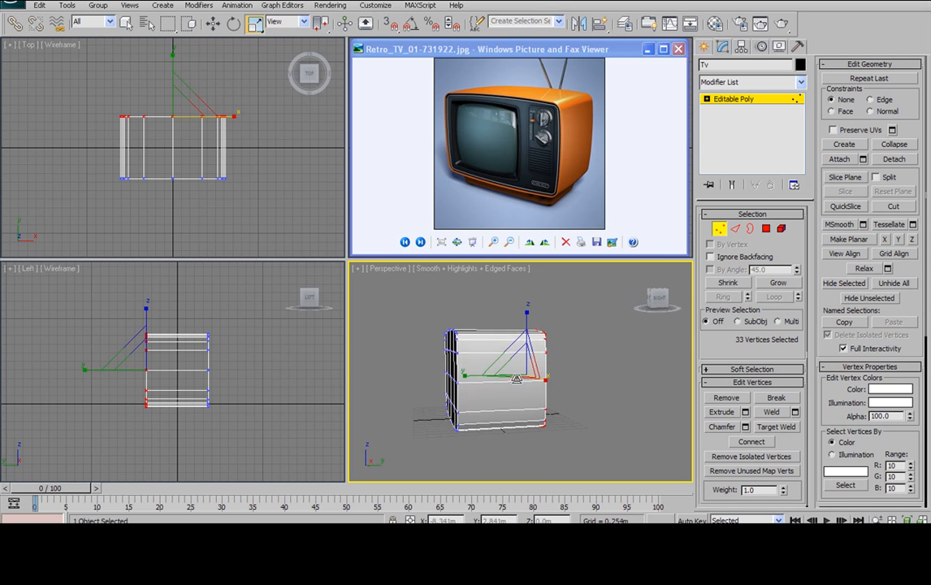
scroll(520, 341, up, 3)
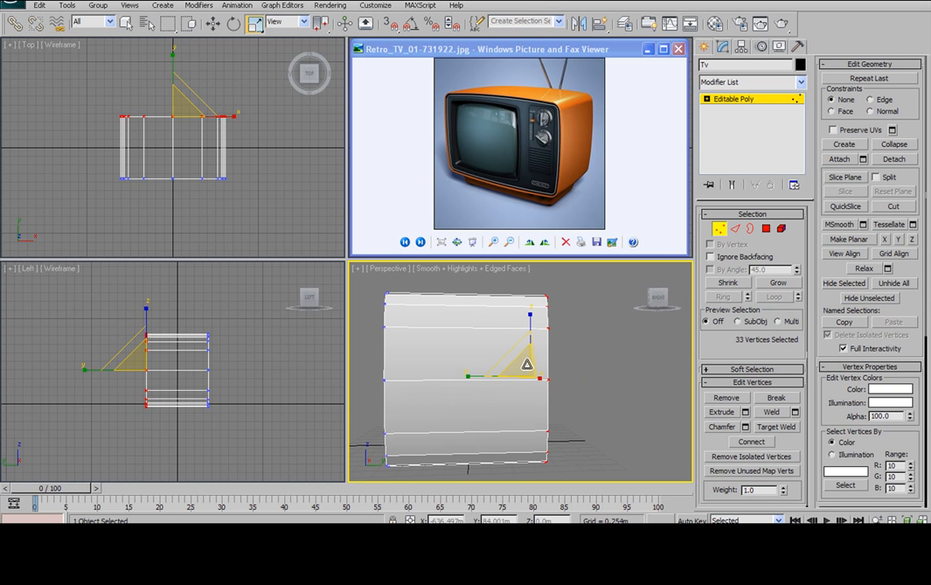
alt+middle_drag(527, 363, 598, 372)
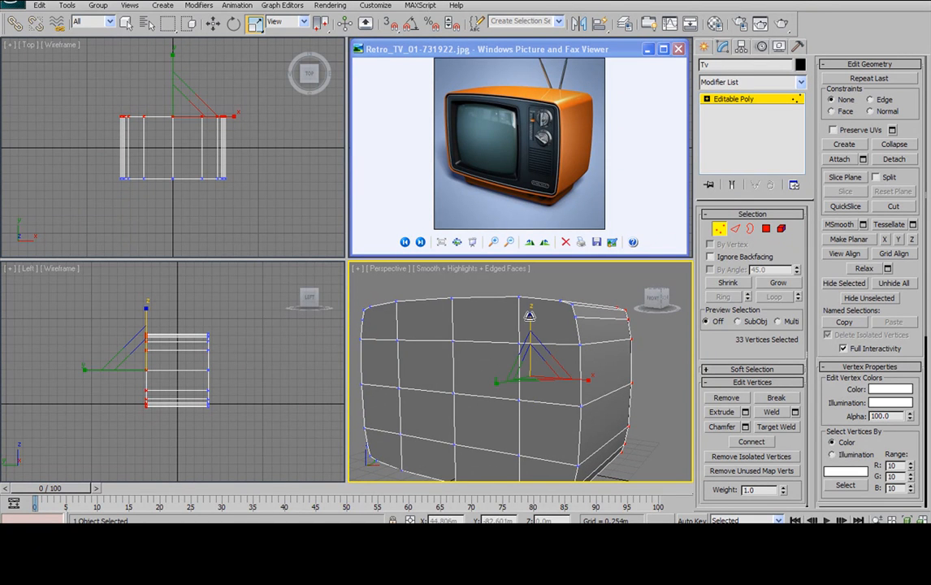
alt+middle_drag(601, 339, 524, 331)
drag(533, 319, 533, 322)
alt+middle_drag(533, 324, 586, 294)
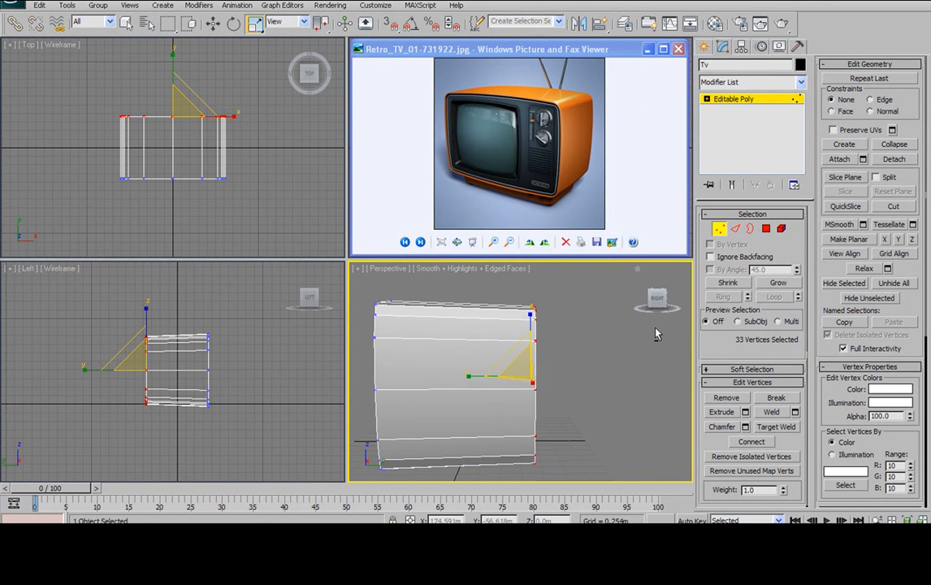
Step: Select the front-to-back edges around the body and connect them with one loop halfway through its depth
middle_drag(507, 385, 560, 362)
scroll(524, 357, down, 3)
scroll(540, 359, up, 3)
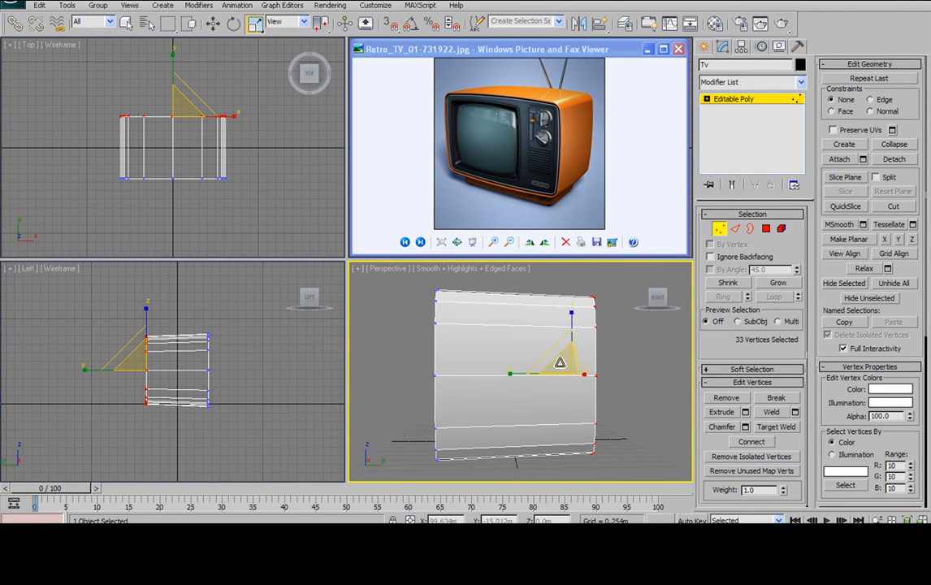
click(736, 231)
scroll(513, 302, down, 3)
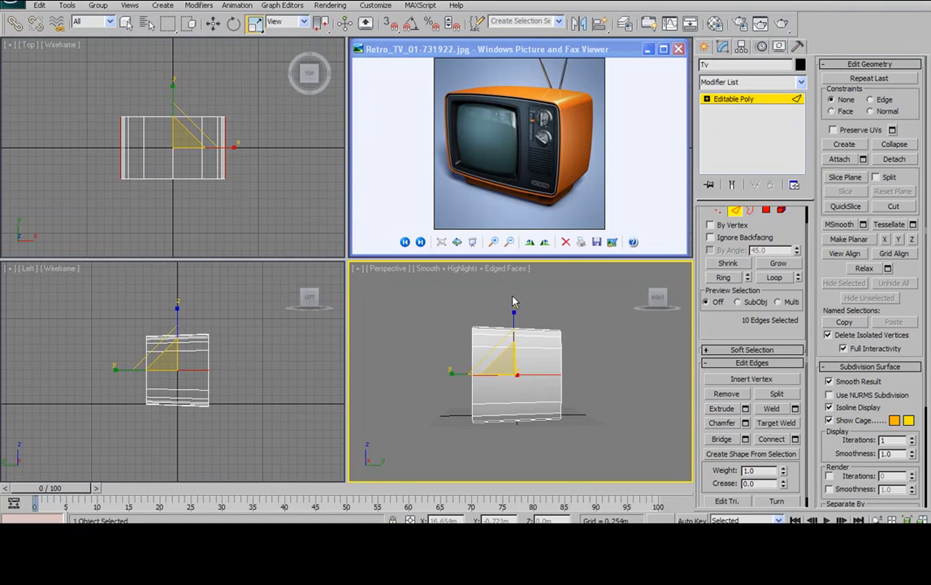
drag(534, 453, 553, 470)
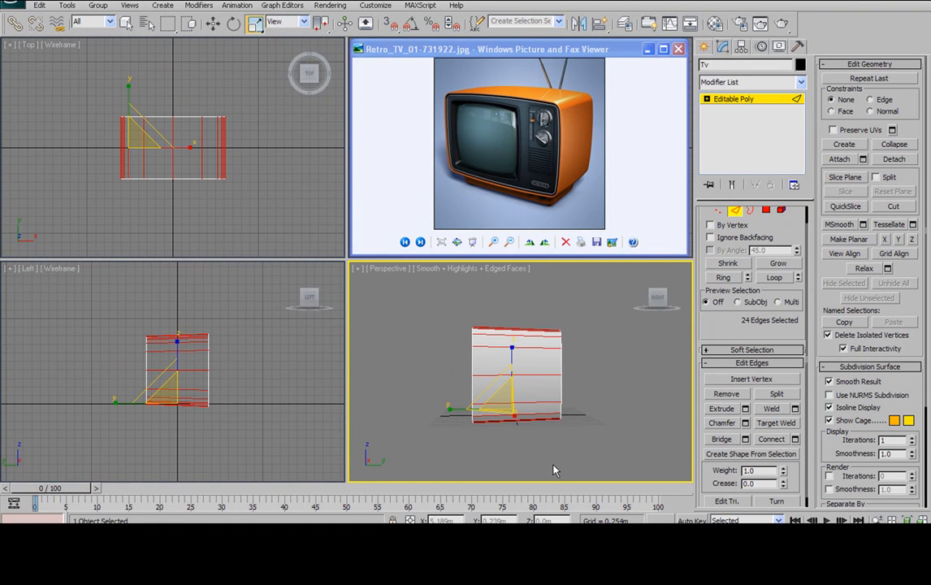
click(795, 440)
click(255, 283)
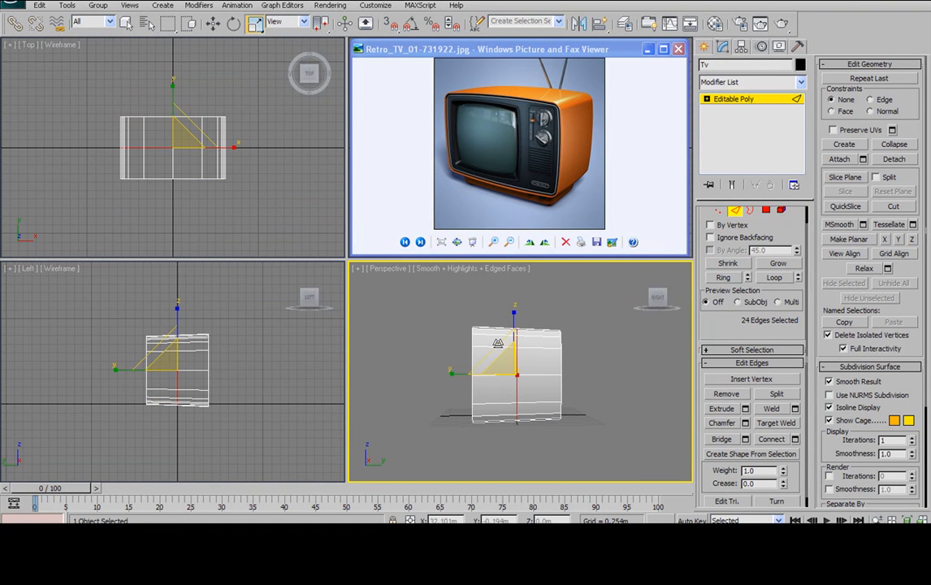
Step: Scale the new mid-depth loop along Z to about 104 percent, nudge it slightly along Y, and deselect it
drag(516, 317, 517, 316)
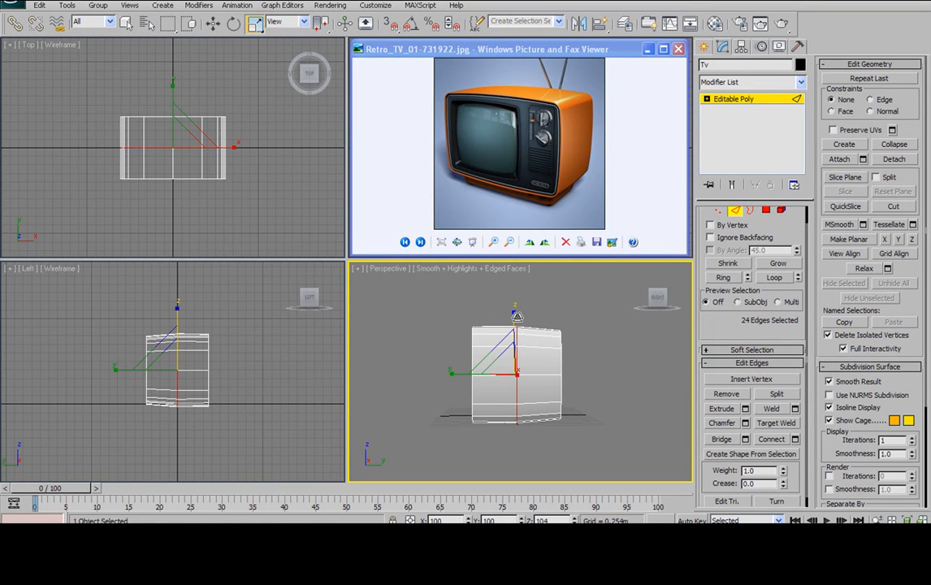
click(213, 24)
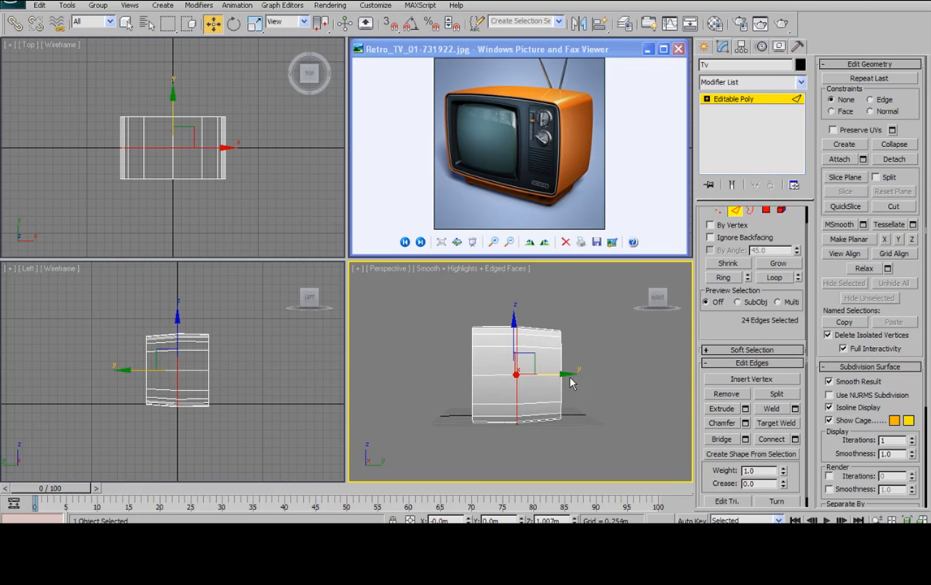
drag(565, 374, 561, 373)
click(617, 343)
alt+middle_drag(618, 343, 619, 374)
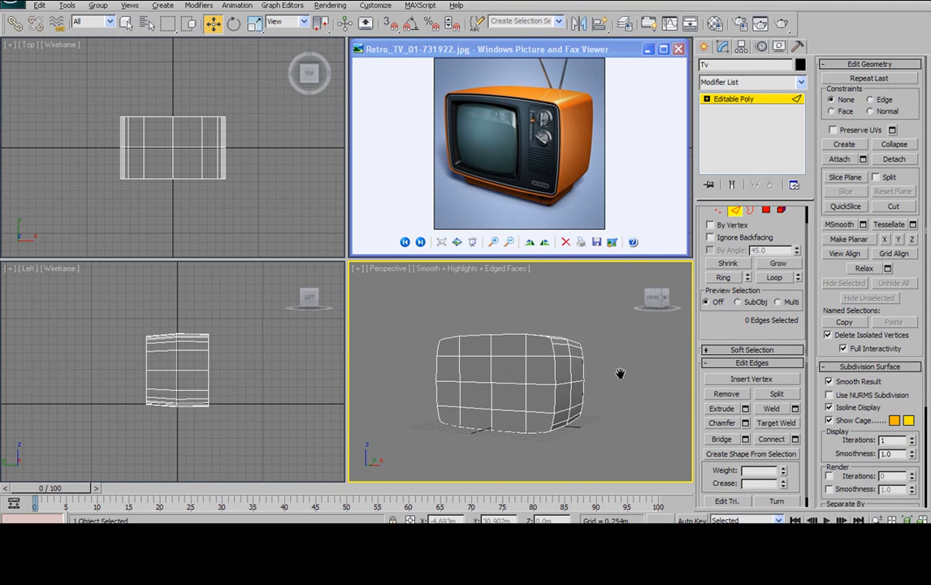
Step: Switch to polygon selection and examine the cabinet's rounded front rim and trim in the reference photo
click(766, 210)
alt+middle_drag(505, 370, 495, 281)
scroll(498, 390, up, 3)
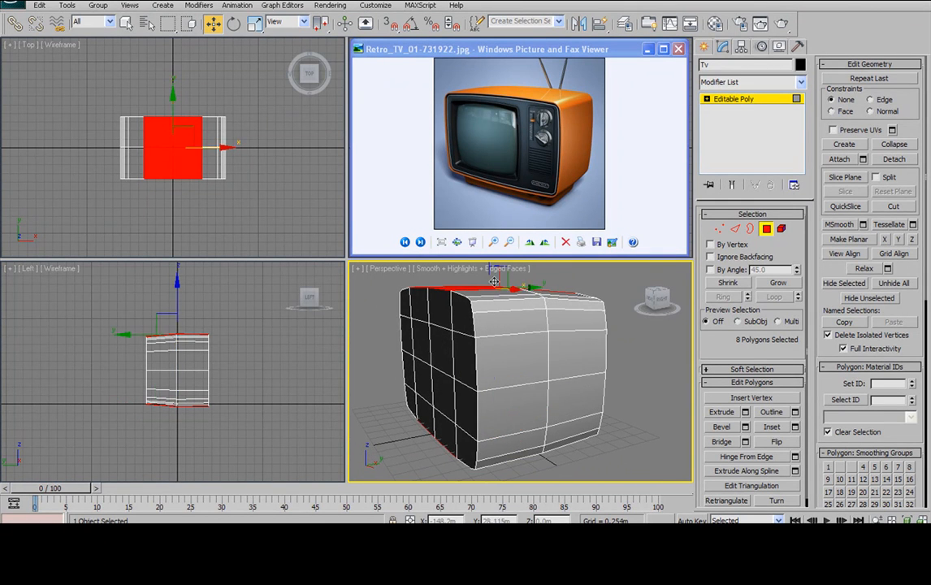
ctrl+scroll(581, 144, up, 5)
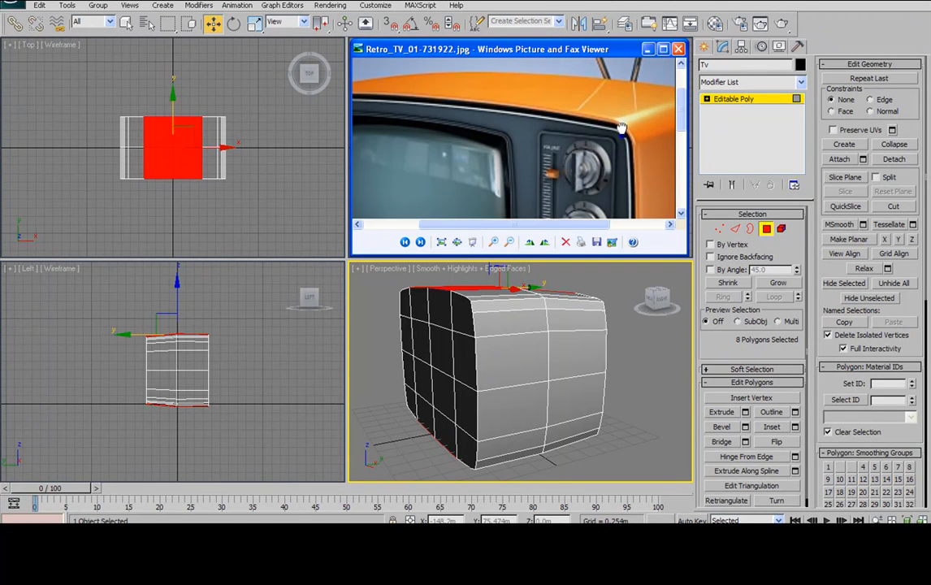
drag(536, 135, 608, 146)
drag(362, 120, 413, 106)
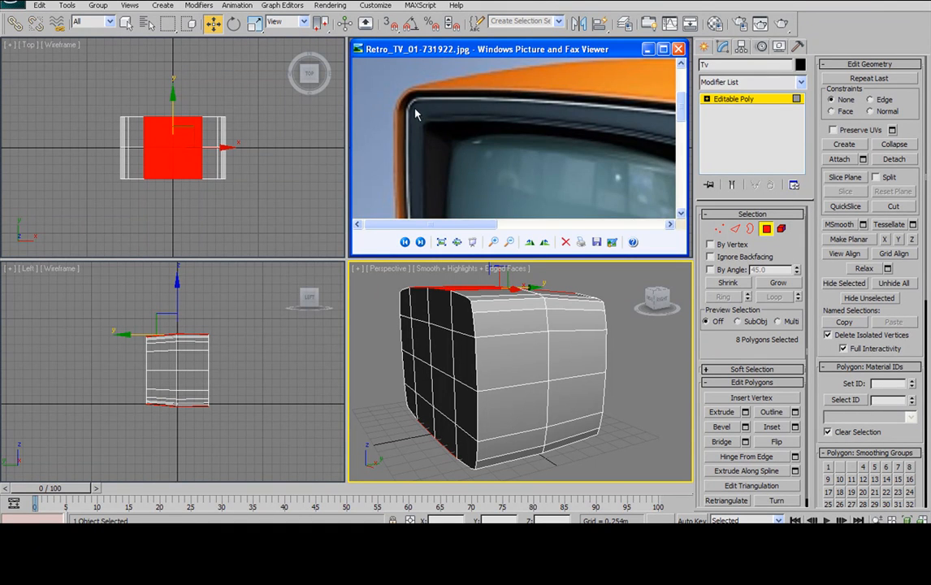
ctrl+scroll(460, 132, down, 3)
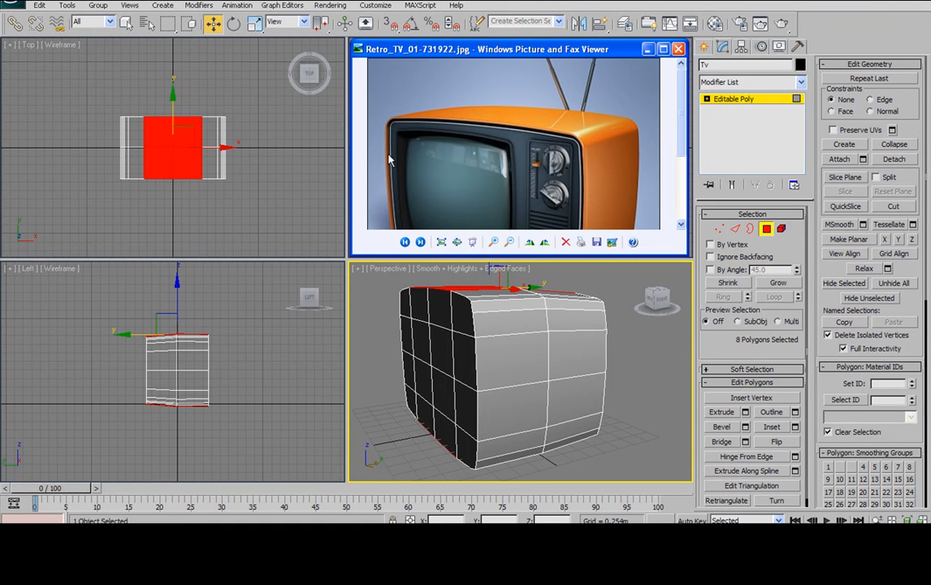
drag(421, 109, 463, 189)
alt+middle_drag(453, 309, 503, 338)
ctrl+click(435, 350)
ctrl+click(489, 347)
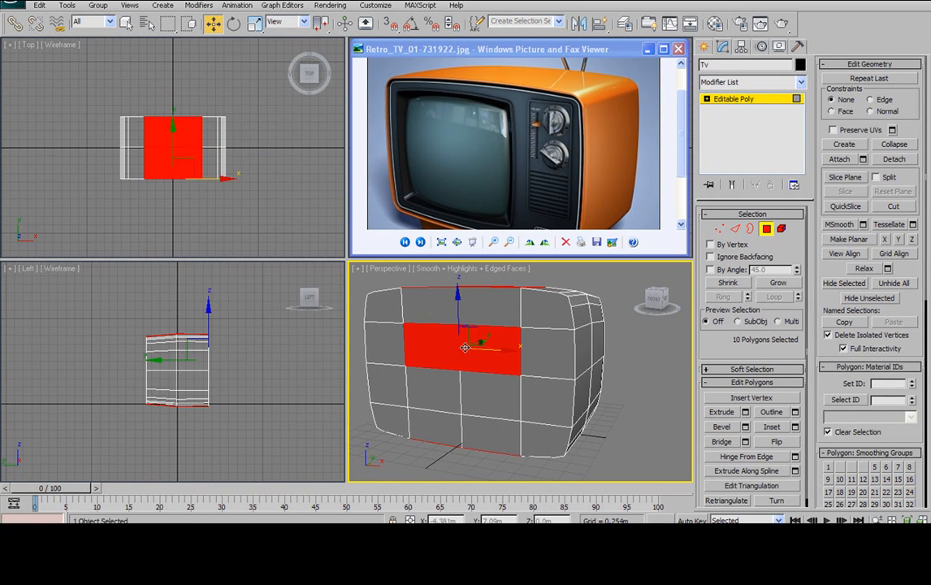
ctrl+click(490, 402)
ctrl+click(432, 402)
alt+middle_drag(630, 368, 487, 341)
Step: Select the four central polygons on both the back and front faces, and grow the selection to cover both faces entirely
click(522, 415)
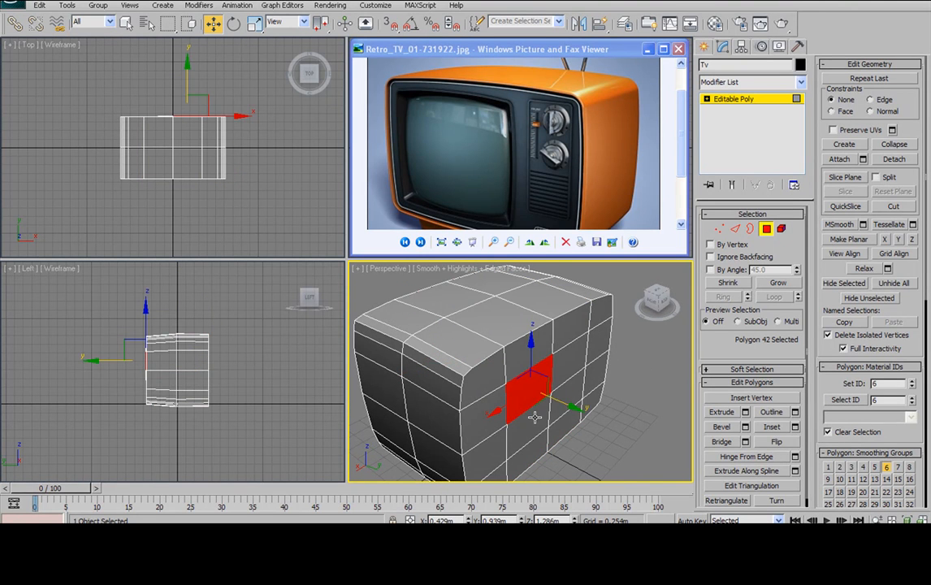
ctrl+click(476, 390)
ctrl+click(520, 346)
ctrl+click(488, 334)
alt+middle_drag(488, 333, 578, 326)
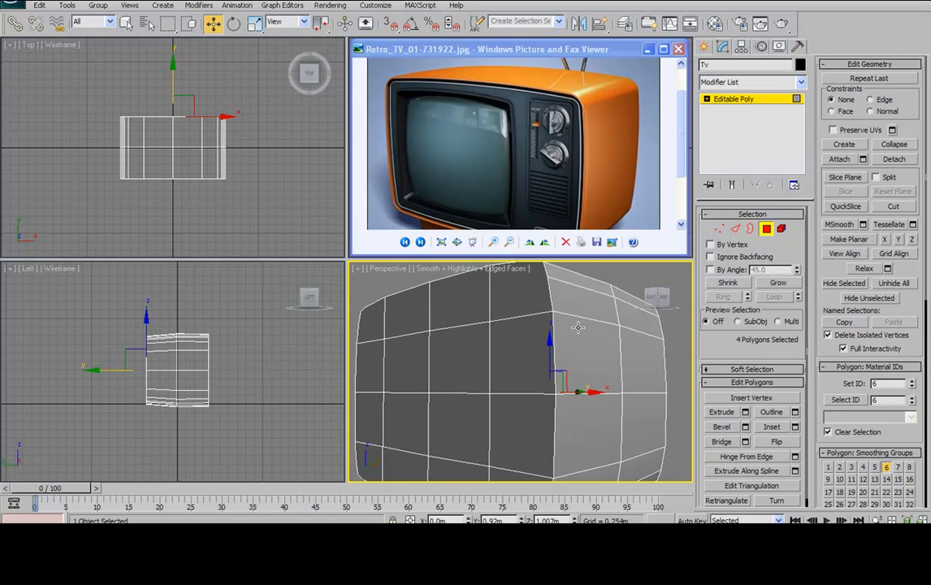
ctrl+click(465, 402)
ctrl+click(419, 404)
ctrl+click(421, 358)
ctrl+click(469, 356)
scroll(472, 358, down, 3)
alt+middle_drag(472, 357, 583, 368)
click(796, 287)
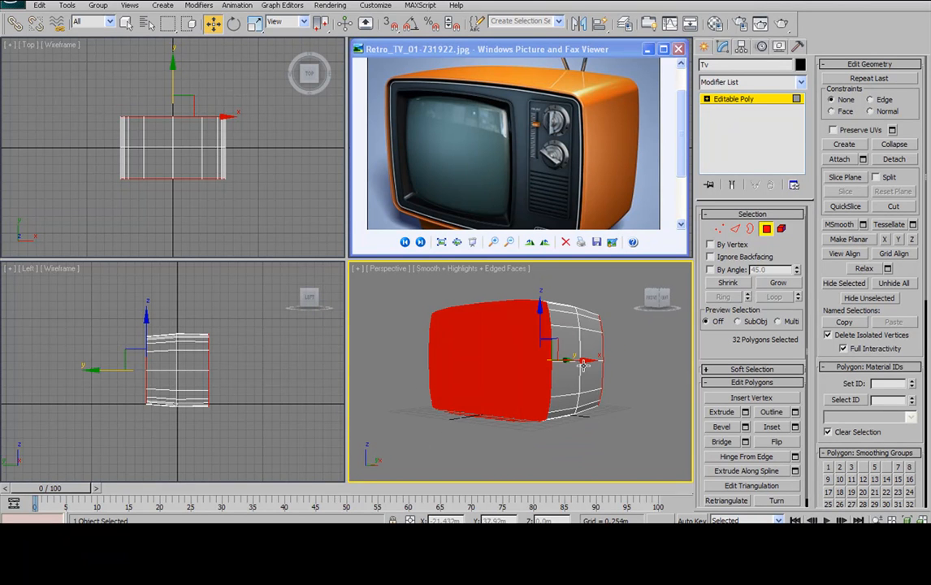
Step: Start a group bevel on the selected front and back faces and set its height to 0.024 m
click(745, 427)
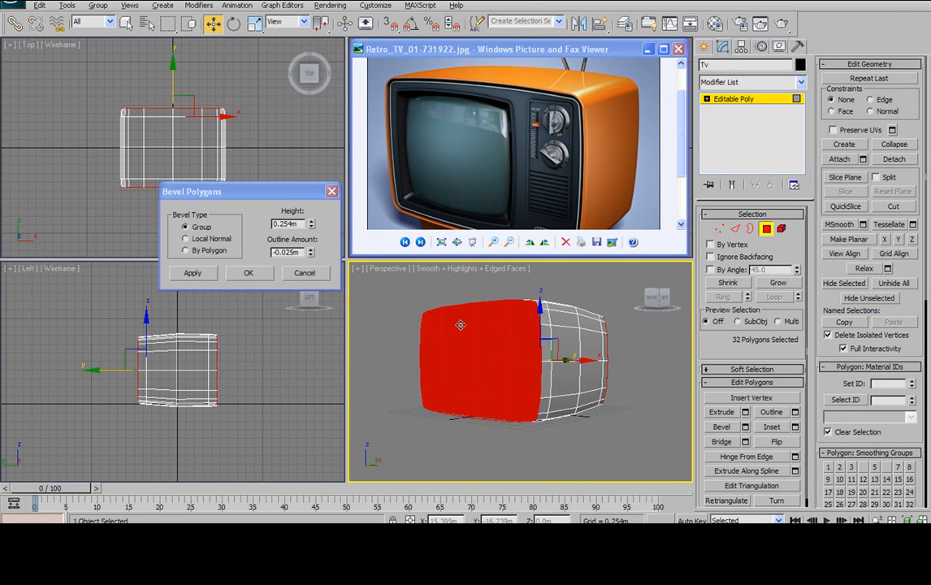
alt+middle_drag(395, 325, 324, 279)
drag(313, 228, 313, 272)
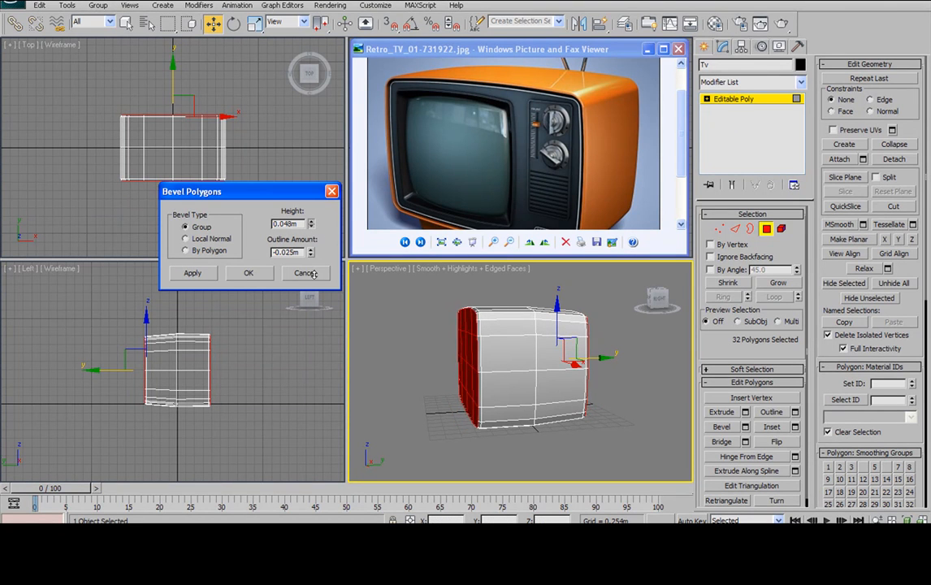
scroll(582, 405, up, 5)
middle_drag(582, 406, 539, 353)
scroll(548, 351, down, 4)
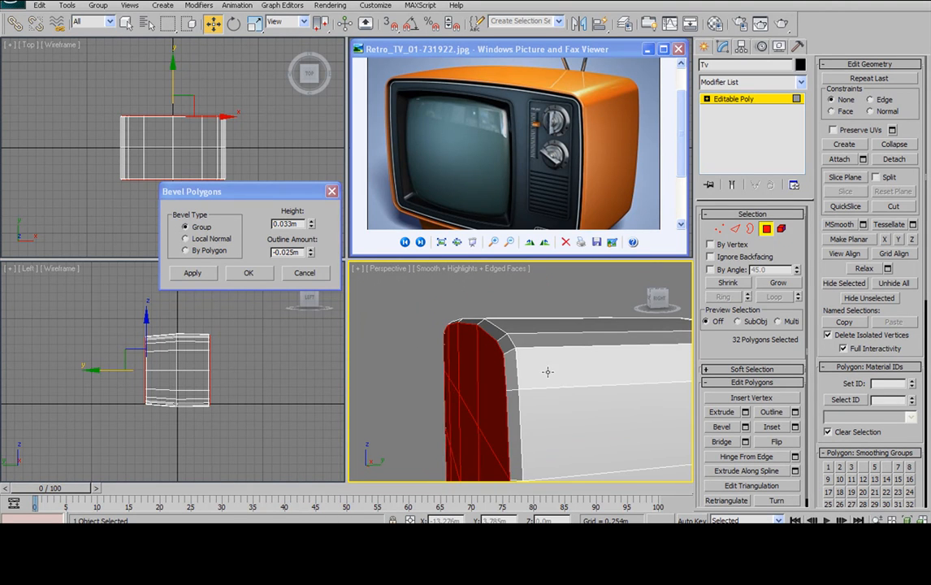
drag(311, 224, 312, 246)
alt+middle_drag(416, 306, 538, 371)
mouse_move(539, 370)
alt+middle_down()
mouse_move(525, 366)
mouse_move(551, 365)
mouse_move(530, 364)
alt+middle_up()
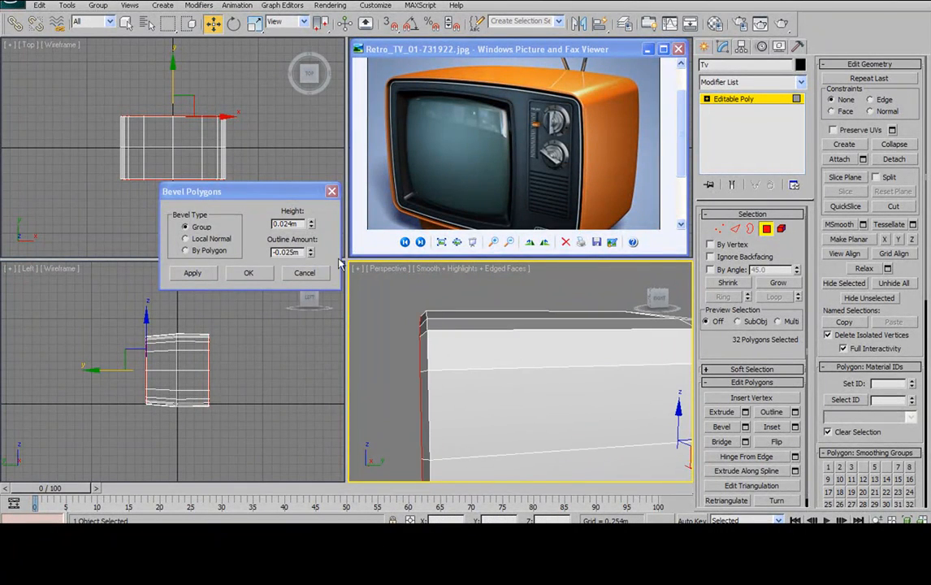
Step: Set the bevel's outline amount to -0.013 m and apply it to the front and back faces
drag(325, 218, 327, 223)
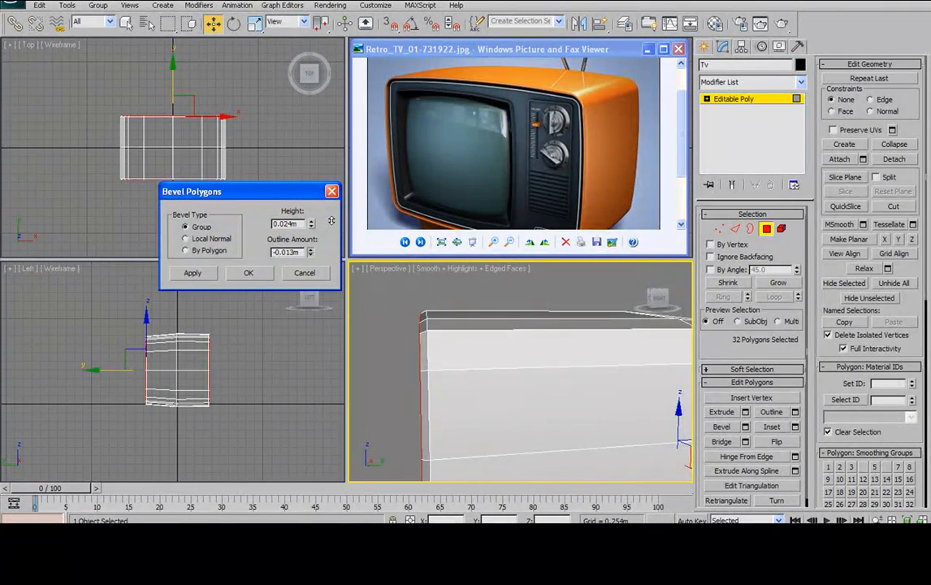
click(261, 273)
alt+middle_drag(514, 407, 574, 385)
scroll(534, 403, down, 5)
scroll(574, 385, down, 3)
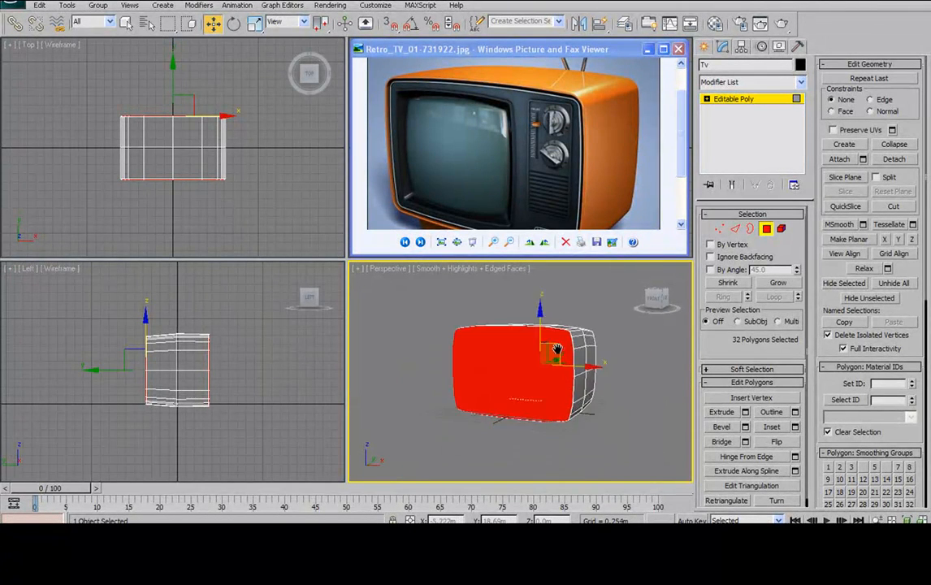
Step: Turn off the shaded display of selected faces so the selection shows only as red edges
scroll(540, 351, up, 4)
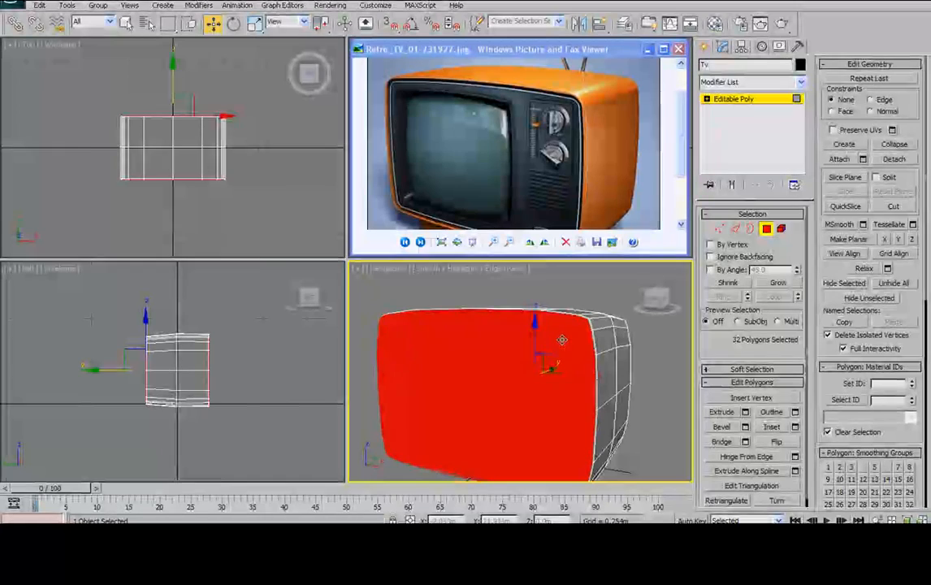
key(F2)
key(F2)
key(F2)
mouse_move(539, 329)
middle_down()
mouse_move(579, 333)
mouse_move(571, 331)
middle_up()
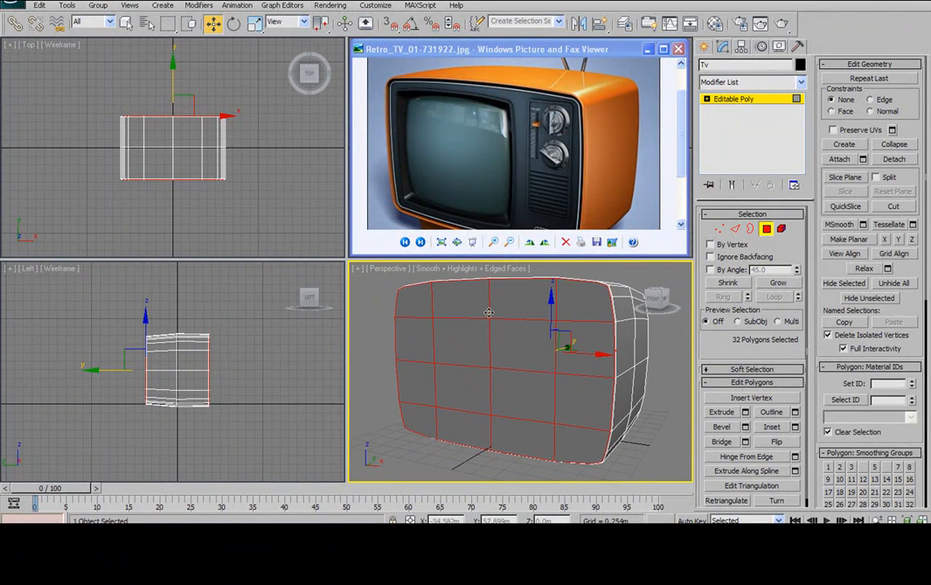
key(F2)
key(F2)
mouse_move(501, 374)
alt+middle_down()
mouse_move(529, 380)
mouse_move(518, 385)
alt+middle_up()
key(F2)
key(F2)
key(F2)
key(F2)
key(F2)
key(F2)
scroll(565, 381, up, 5)
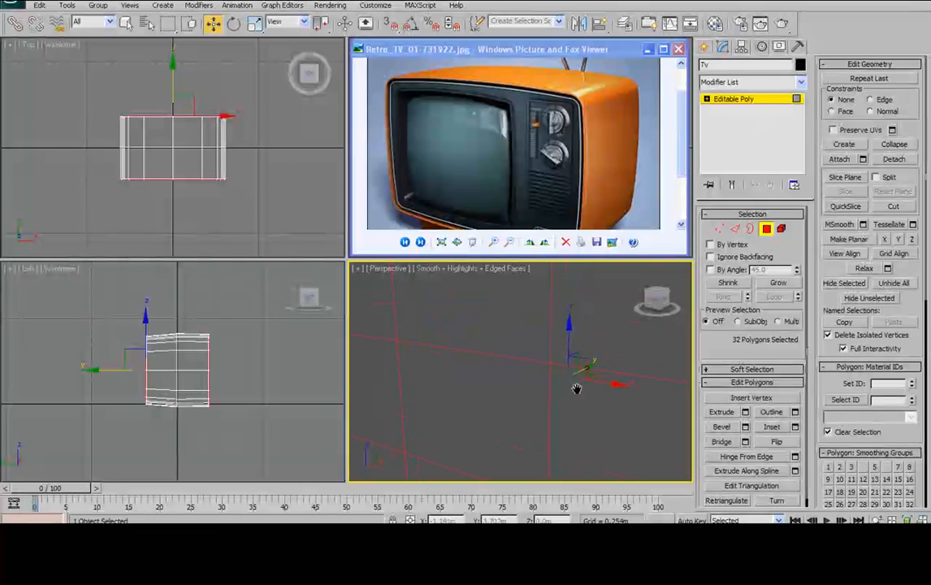
Step: Maximize the Perspective viewport with the TV's front face in view
key(alt+w)
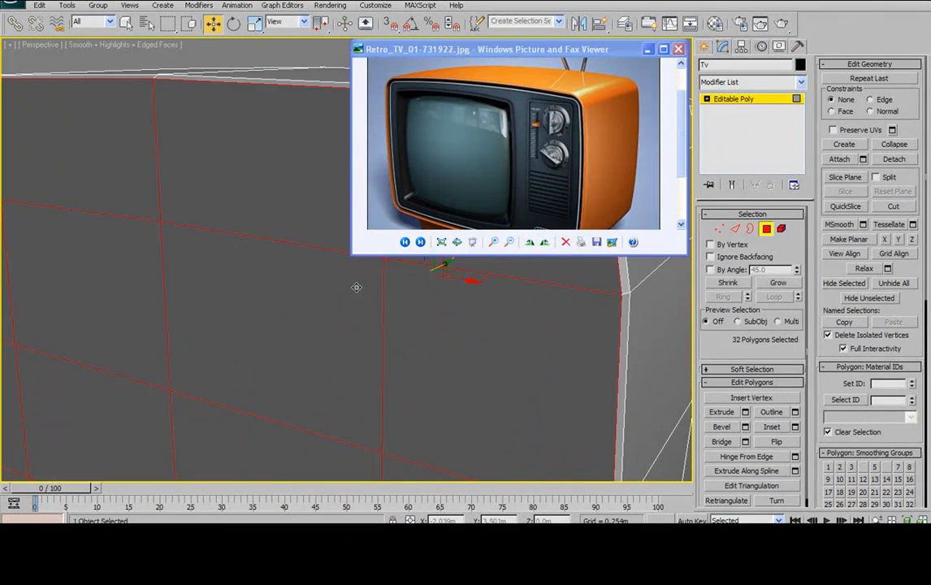
middle_drag(356, 287, 418, 327)
scroll(318, 294, down, 4)
alt+middle_drag(318, 285, 260, 277)
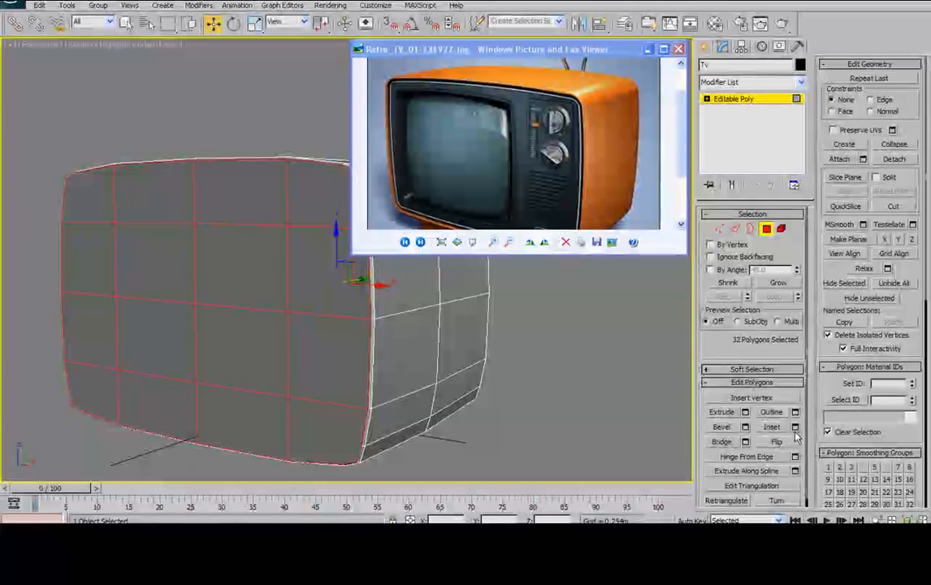
Step: Start a group inset on the selected front and back faces and check its preview along the front rim
click(796, 428)
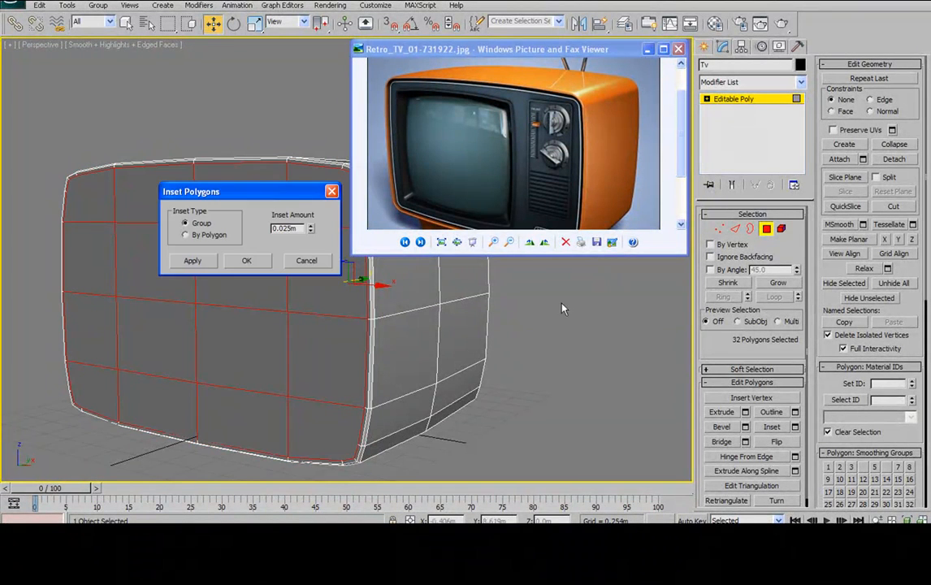
drag(292, 203, 596, 325)
middle_drag(339, 260, 366, 331)
scroll(365, 332, up, 5)
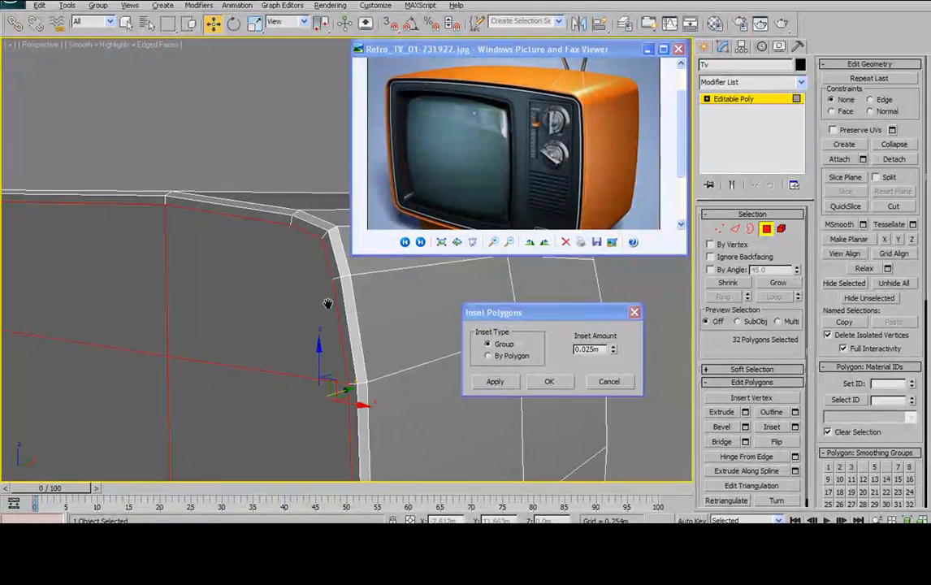
scroll(318, 290, down, 5)
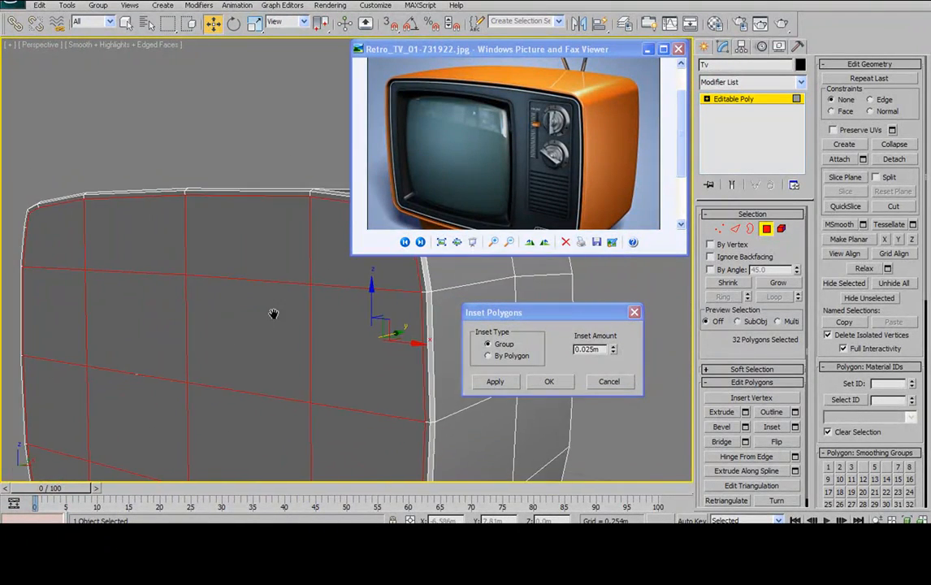
alt+middle_drag(346, 318, 325, 261)
alt+middle_drag(250, 197, 313, 216)
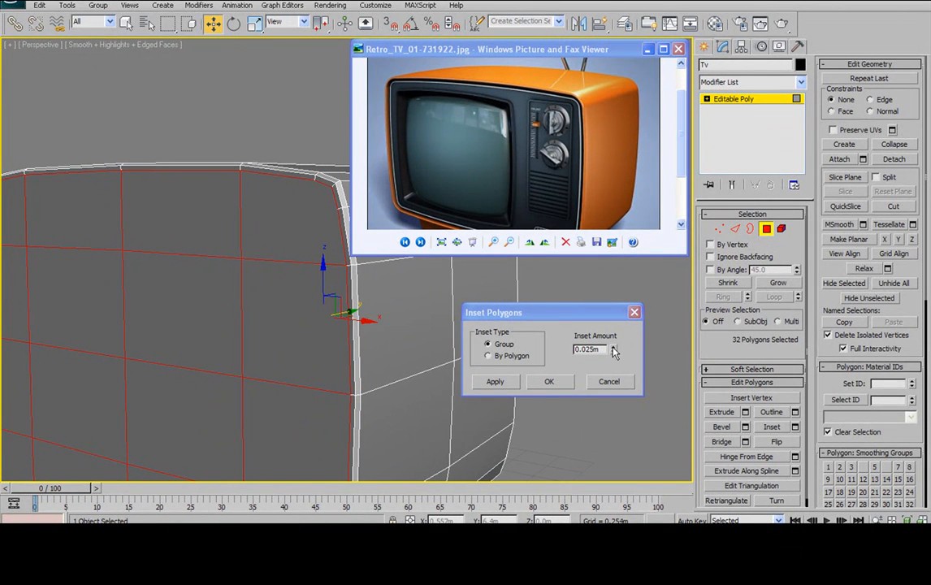
Step: Enlarge the front rim in the reference photo and inset the selected faces as a group by 0.064 m
scroll(571, 138, up, 4)
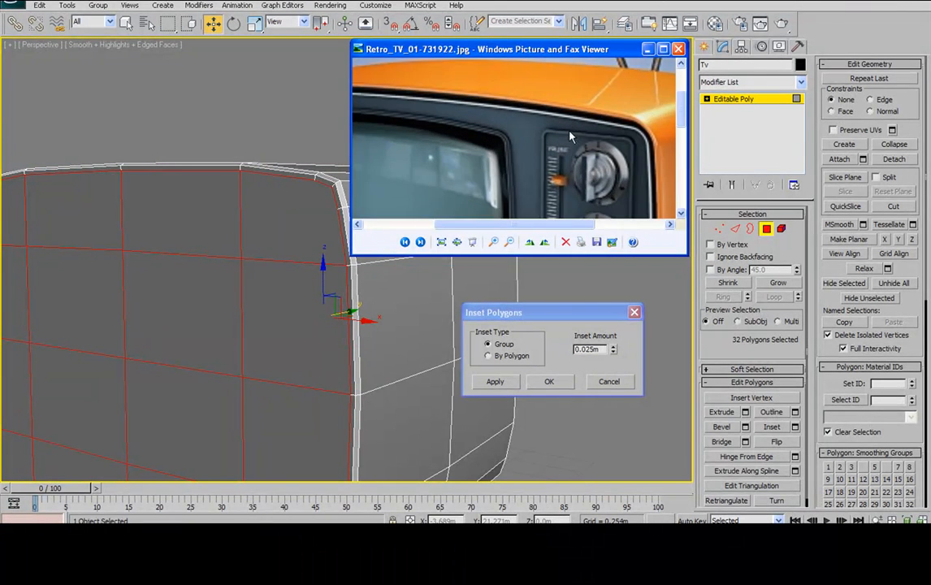
scroll(571, 138, up, 2)
middle_drag(295, 209, 271, 216)
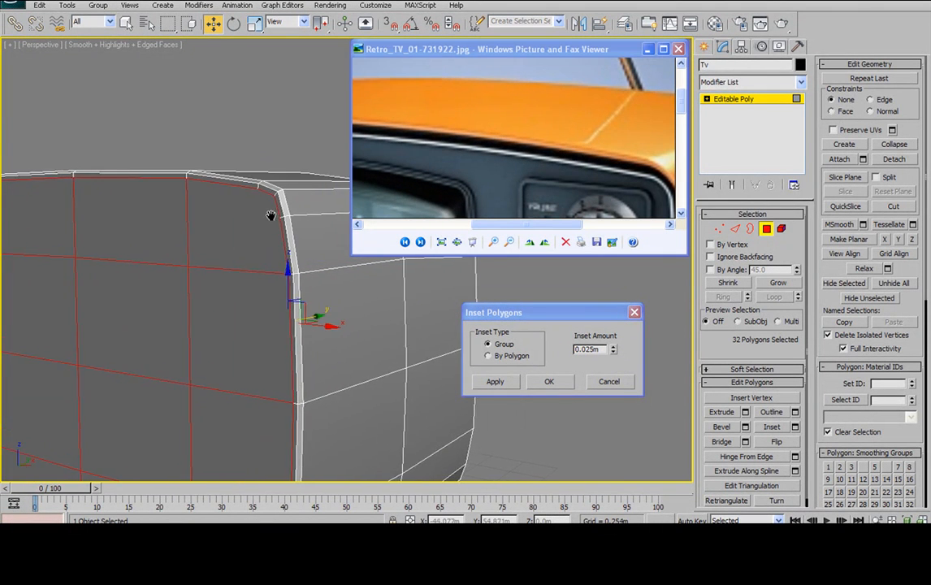
scroll(260, 227, down, 5)
scroll(325, 236, up, 5)
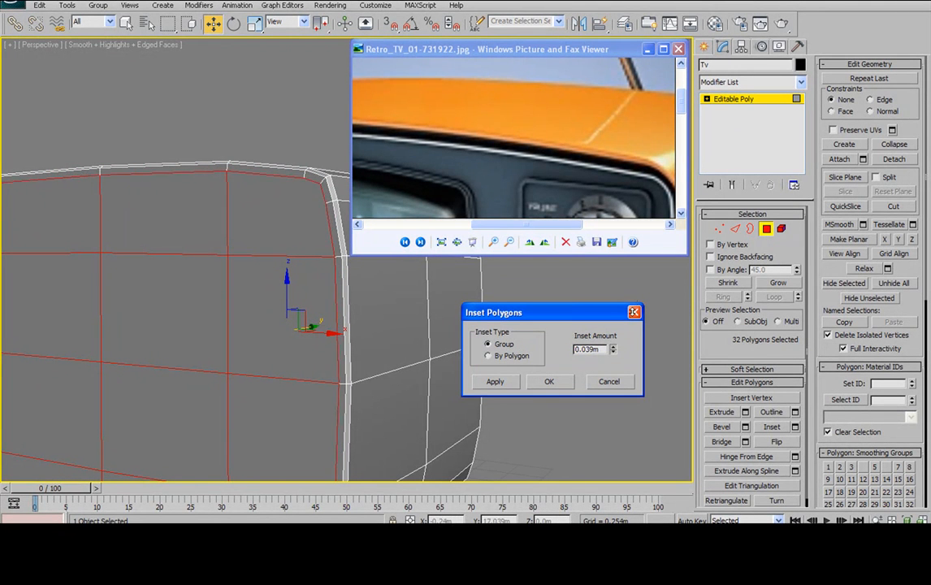
scroll(172, 237, down, 5)
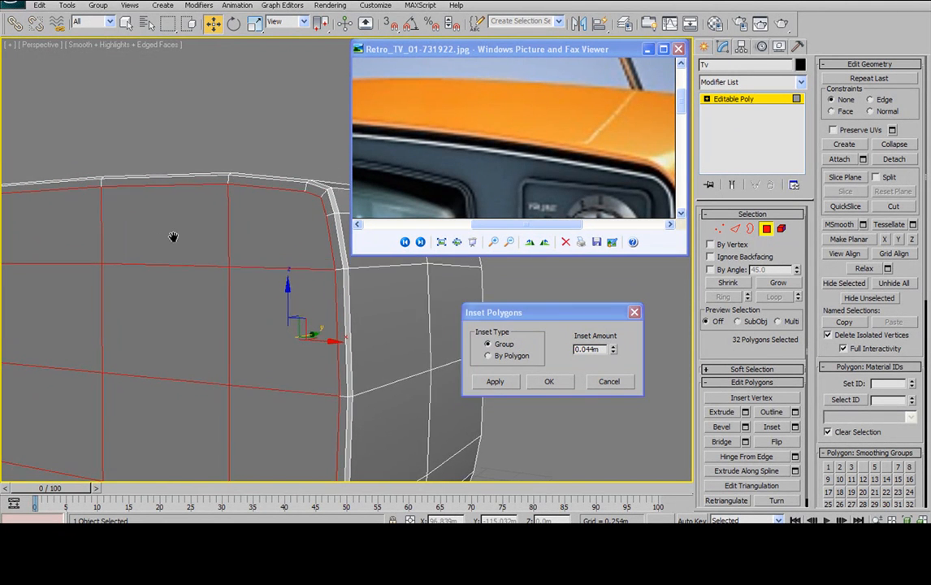
alt+middle_drag(158, 233, 219, 248)
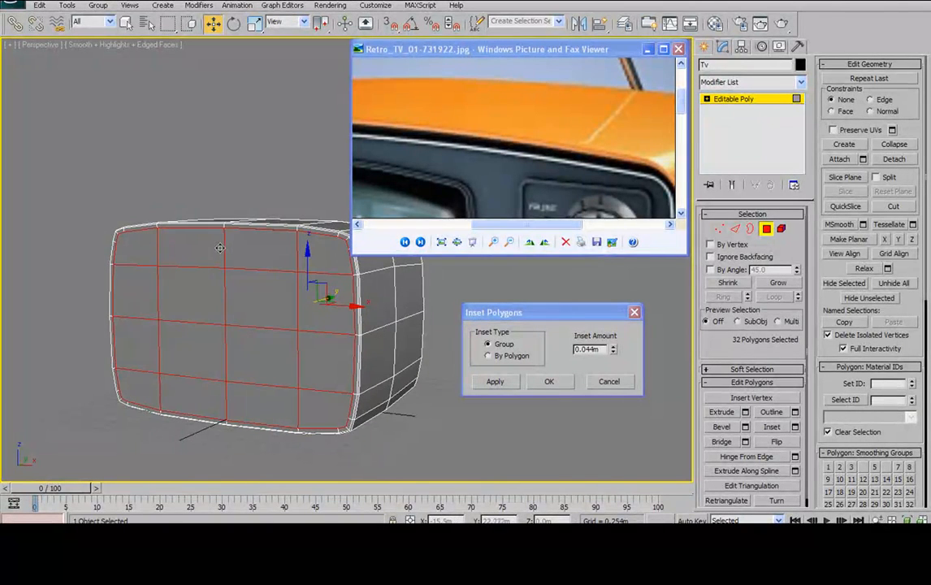
drag(616, 351, 613, 350)
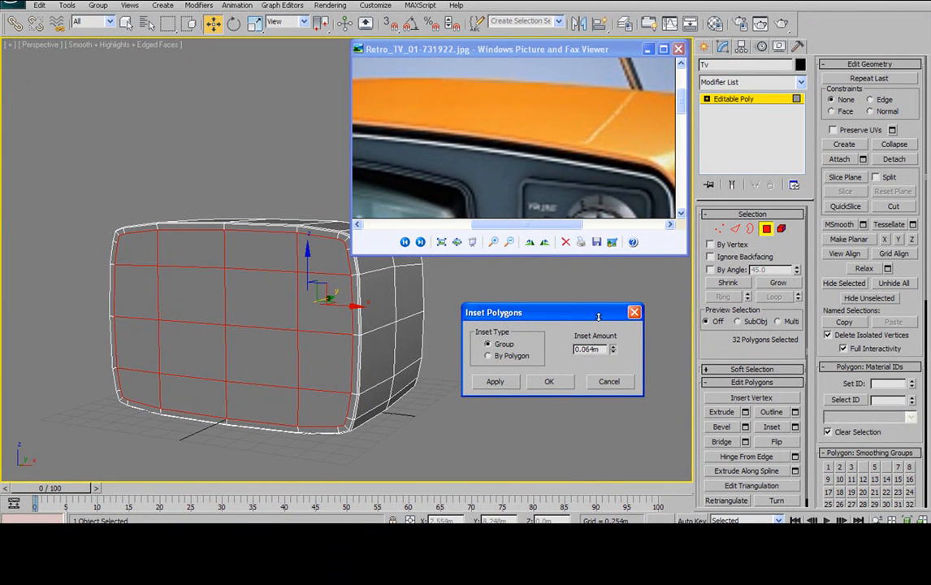
click(549, 381)
Step: Select the full ring of short edges crossing the inset border around the TV's front face
alt+middle_drag(445, 362, 317, 301)
scroll(373, 347, up, 3)
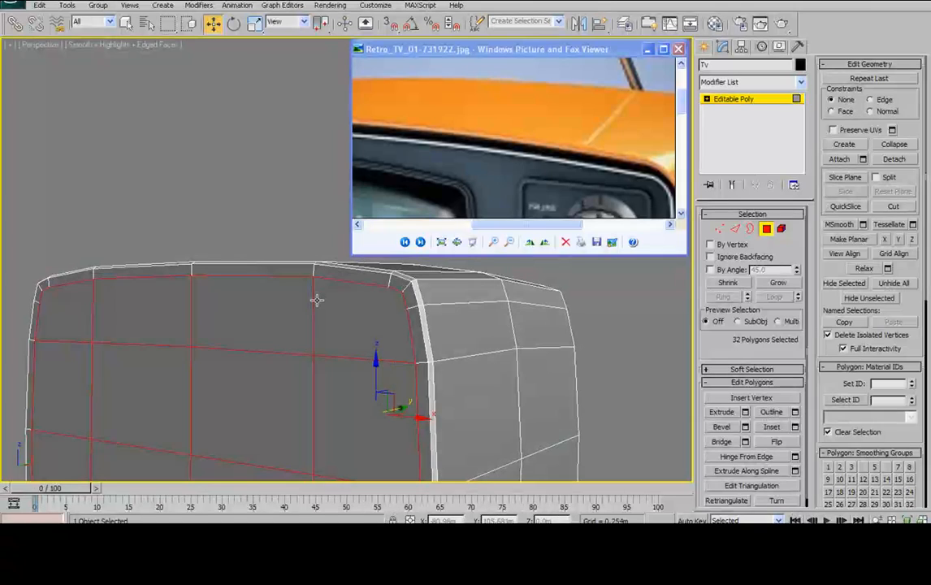
click(736, 229)
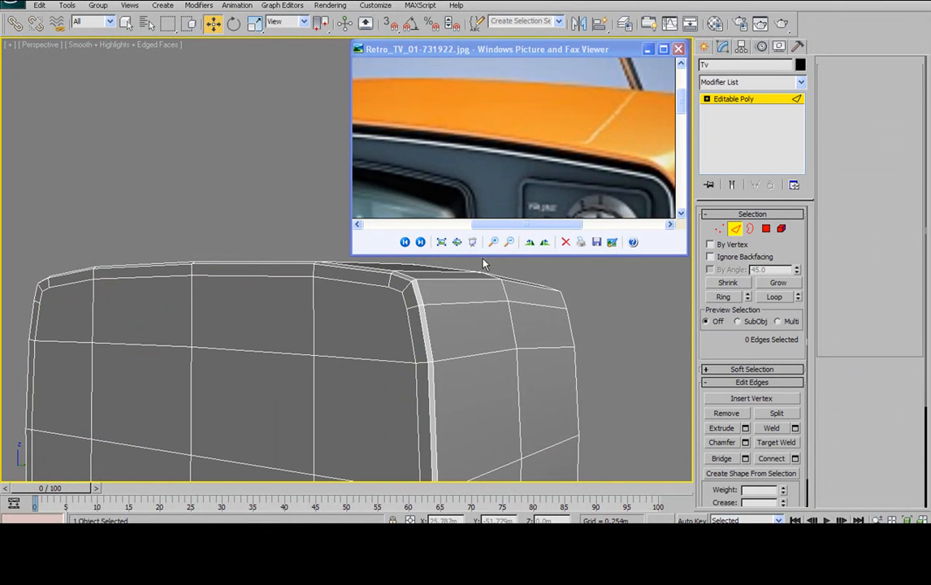
alt+middle_drag(406, 289, 453, 293)
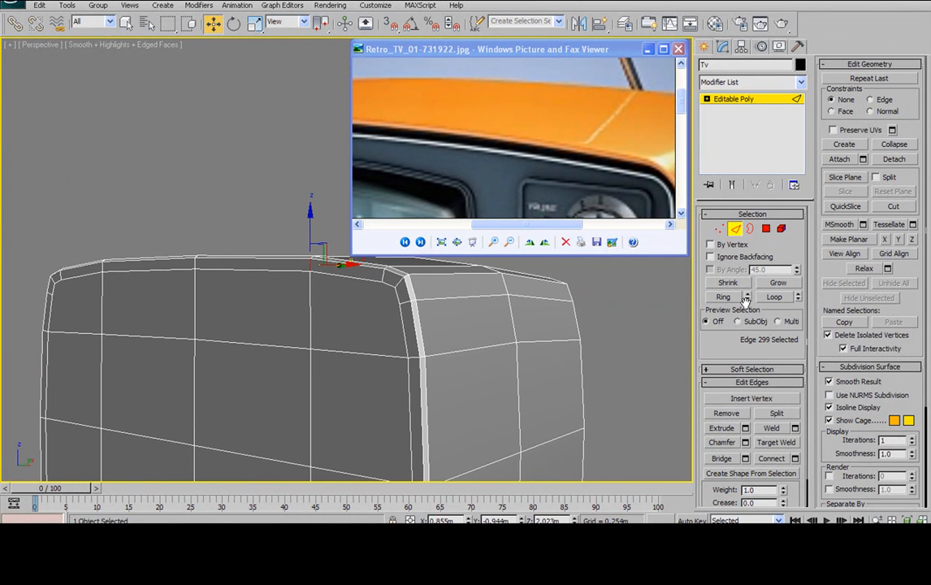
alt+middle_drag(284, 306, 318, 212)
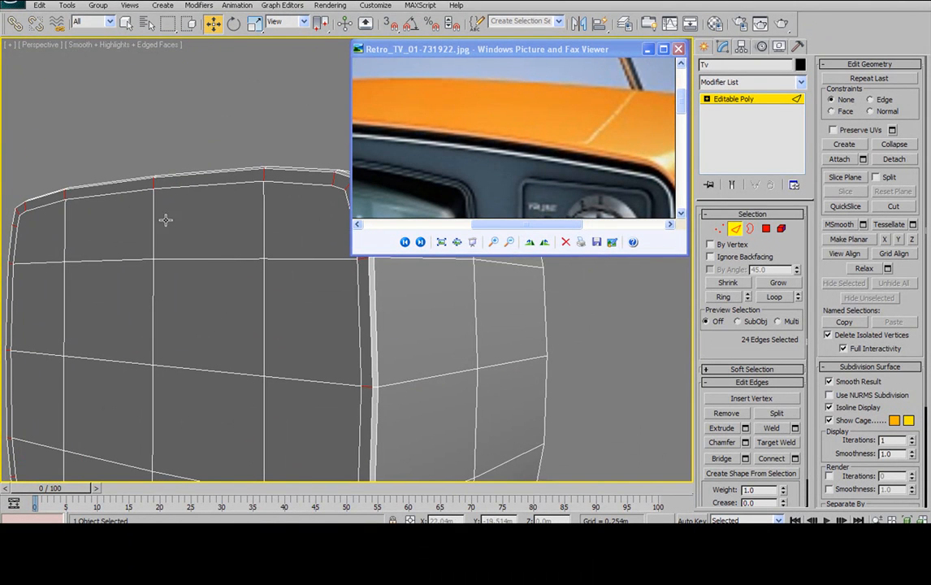
scroll(165, 219, down, 5)
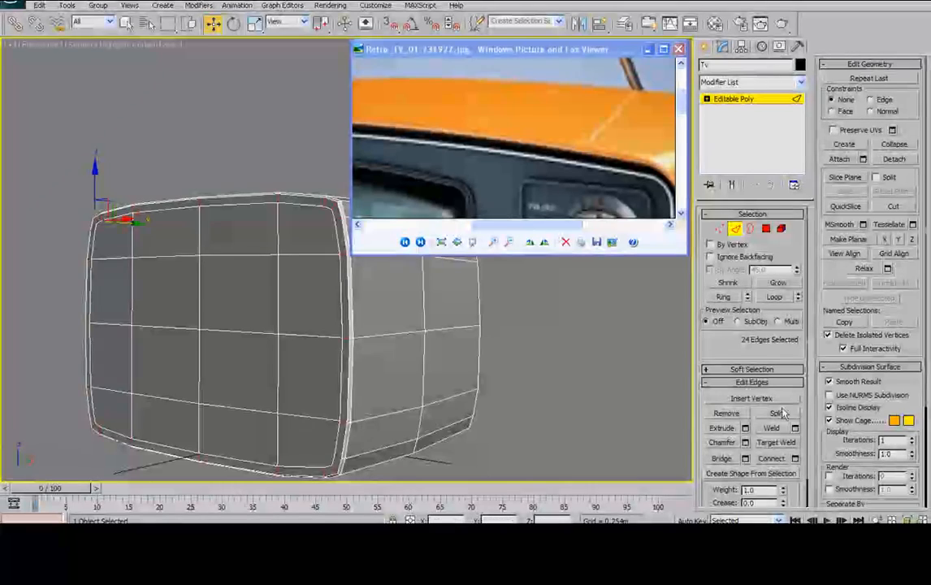
Step: Connect the selected ring edges with 1 segment and pinch 0 to add a loop around the front border
click(796, 459)
alt+middle_drag(275, 285, 236, 192)
scroll(268, 217, up, 5)
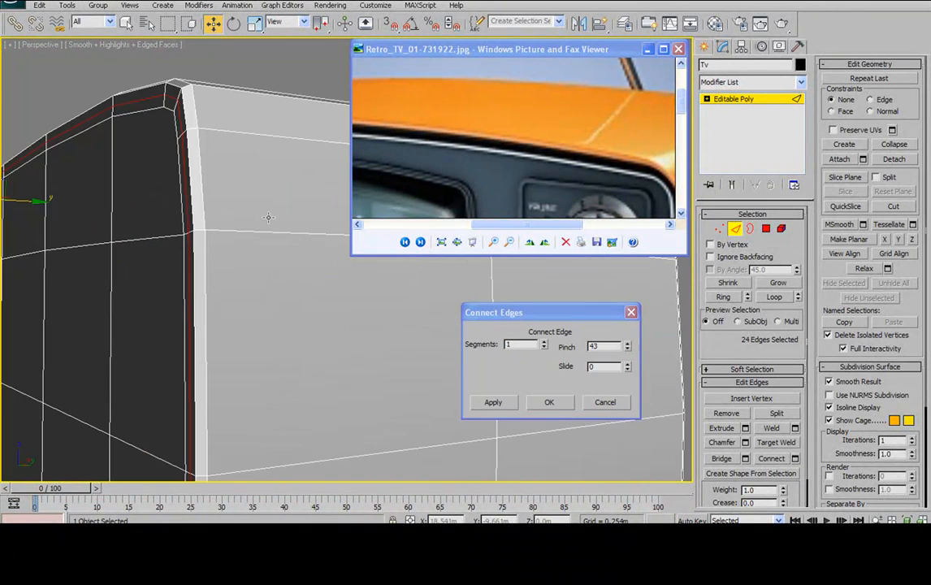
right_click(627, 347)
alt+middle_drag(216, 136, 273, 243)
click(563, 408)
Step: Move the new front border loop about 0.008 m along Y into the cabinet to form a shallow groove
alt+middle_drag(520, 382, 395, 338)
mouse_move(328, 360)
middle_down()
mouse_move(332, 282)
mouse_move(264, 313)
mouse_move(261, 327)
mouse_move(191, 352)
mouse_move(241, 298)
mouse_move(229, 314)
middle_up()
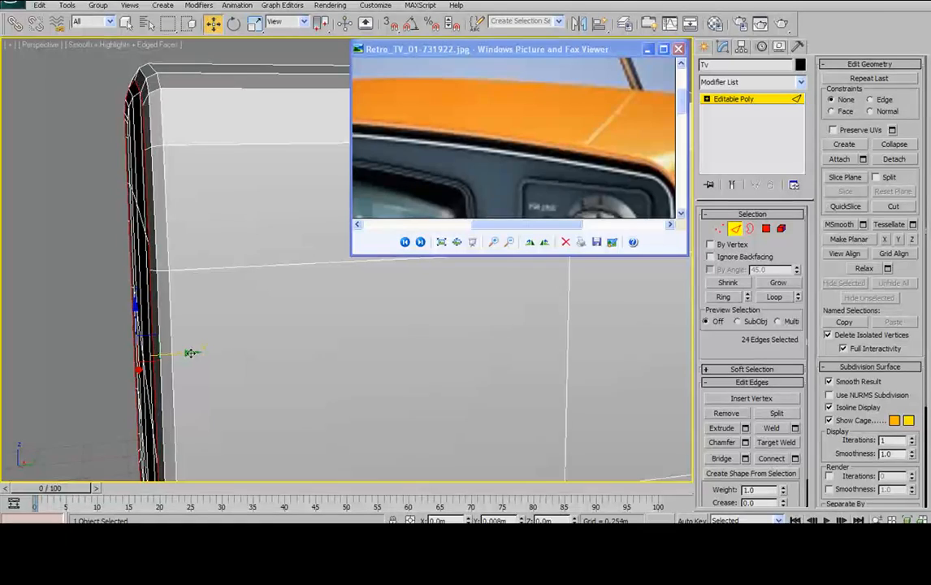
alt+middle_drag(194, 262, 228, 272)
scroll(229, 272, down, 3)
middle_drag(306, 213, 253, 203)
alt+middle_drag(193, 256, 239, 245)
Step: Select the polygons of the cabinet's sides and front rim from their edge loops and show selected faces shaded
scroll(197, 254, down, 3)
scroll(196, 254, up, 3)
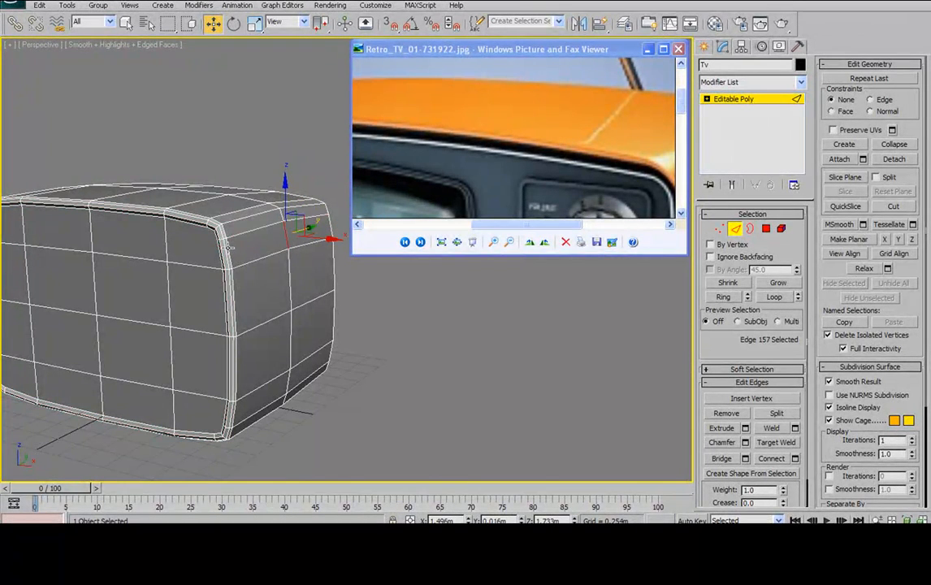
alt+middle_drag(223, 253, 204, 238)
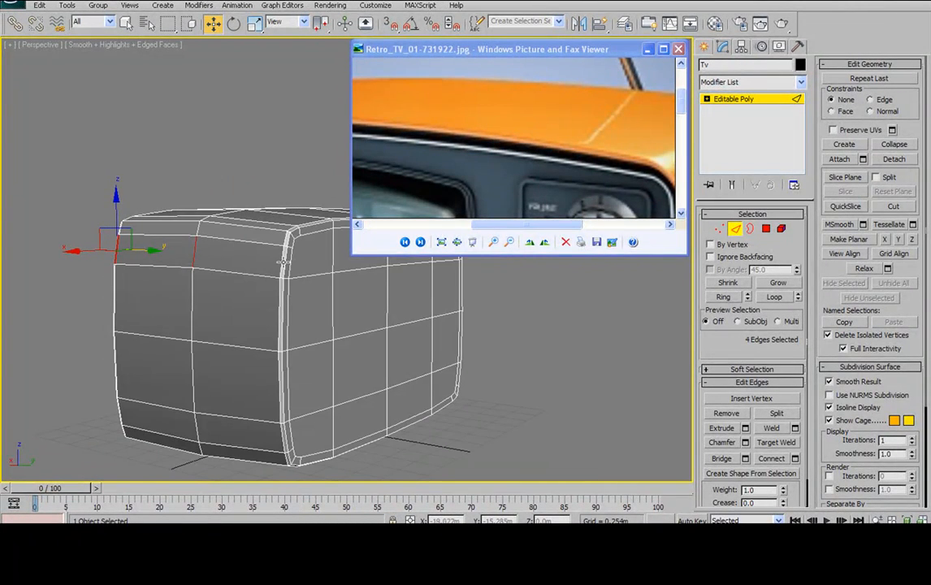
alt+middle_drag(280, 259, 335, 253)
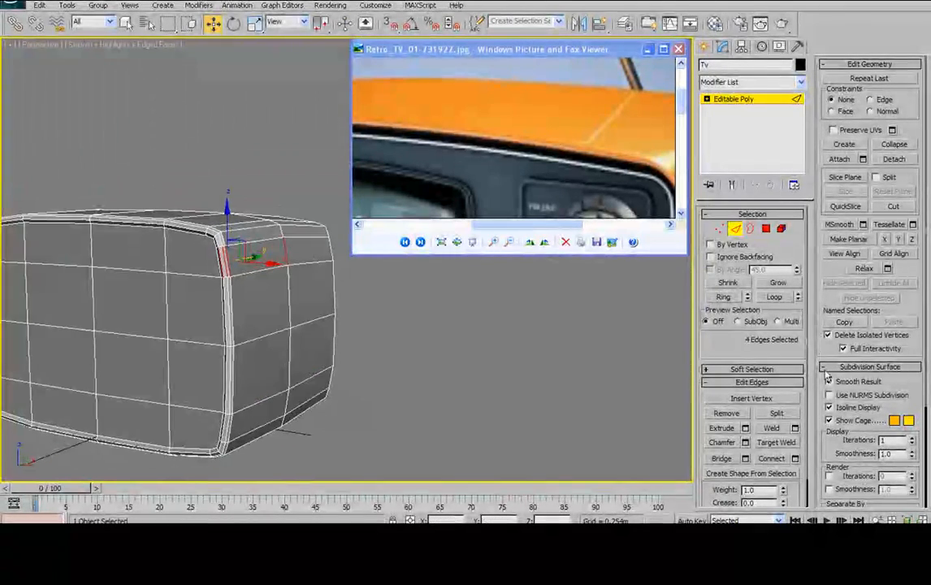
alt+middle_drag(278, 311, 319, 327)
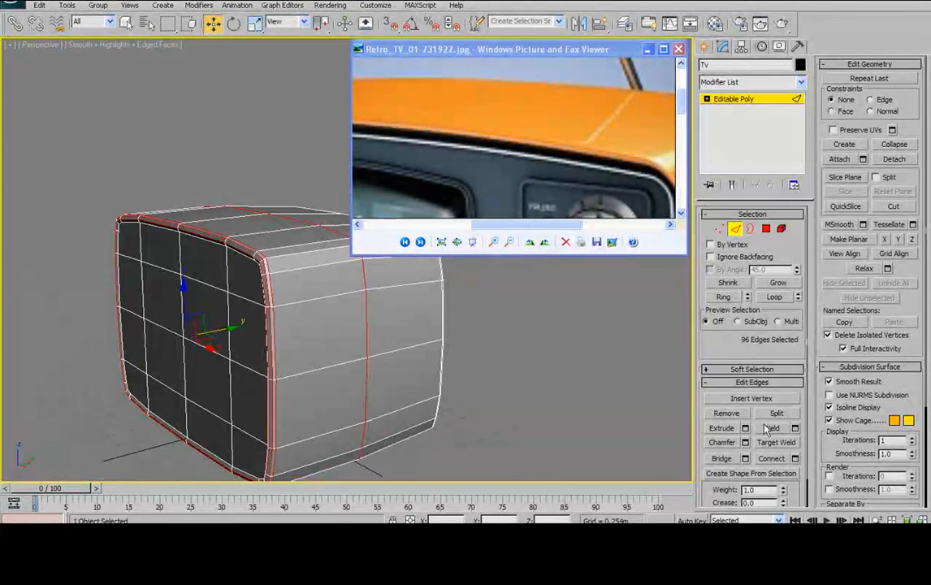
click(766, 230)
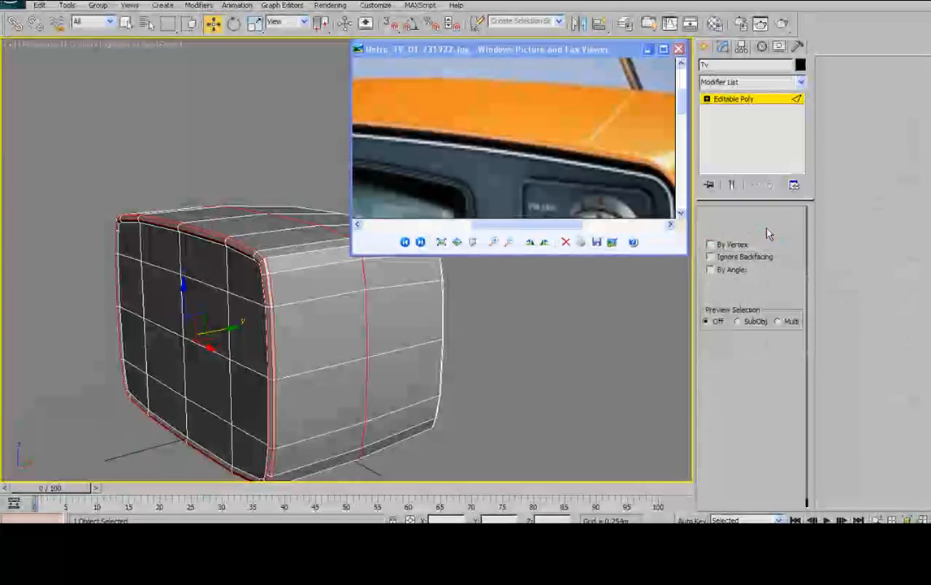
key(F2)
mouse_move(325, 252)
alt+middle_down()
mouse_move(244, 244)
mouse_move(302, 279)
mouse_move(277, 268)
mouse_move(305, 260)
mouse_move(280, 250)
mouse_move(345, 215)
mouse_move(269, 232)
mouse_move(301, 230)
alt+middle_up()
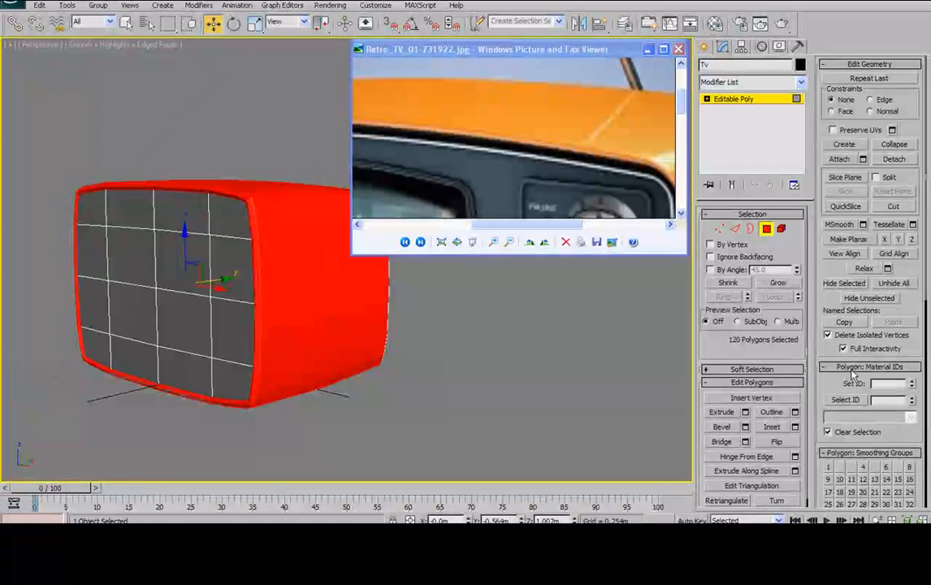
Step: Assign the selected side and front-rim polygons to smoothing group 1
drag(830, 382, 874, 166)
click(875, 151)
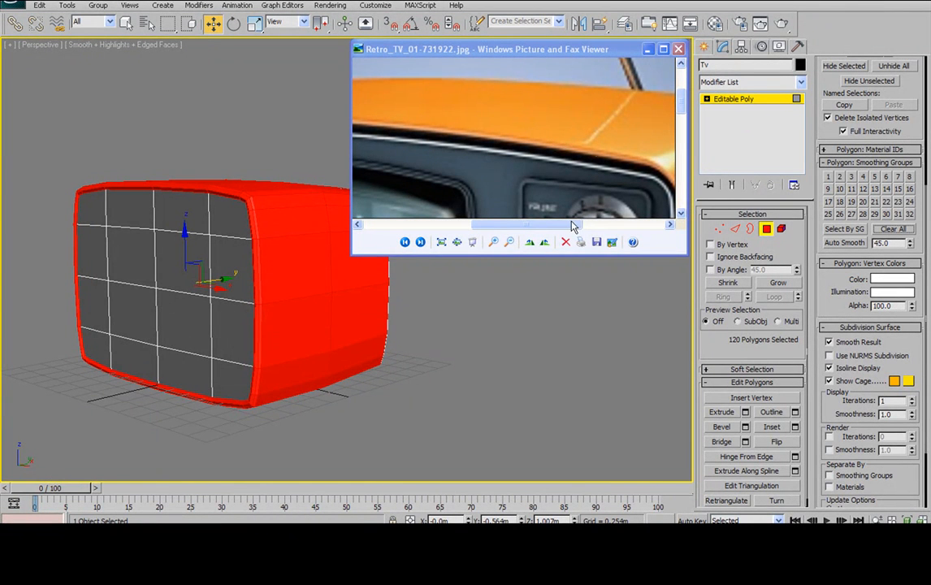
alt+middle_drag(280, 260, 215, 285)
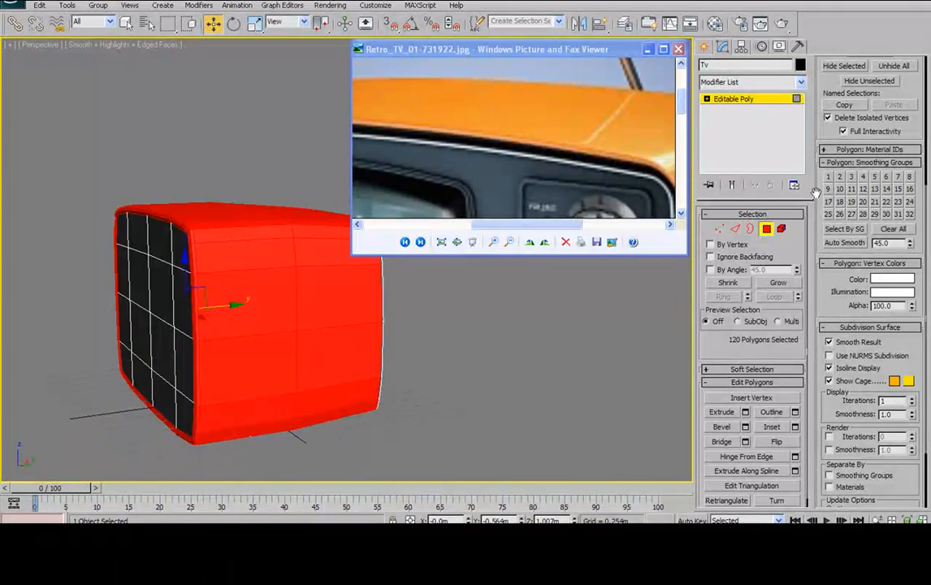
alt+middle_drag(135, 210, 439, 272)
Step: Select the polygon loop of the back face's outer rim and assign it to smoothing group 1
alt+middle_drag(360, 292, 333, 285)
scroll(330, 281, up, 5)
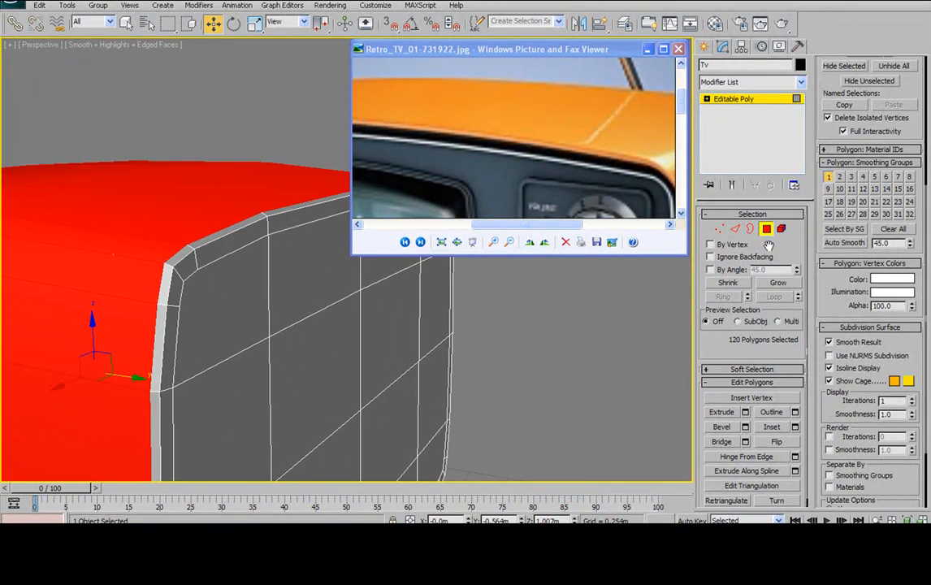
click(736, 230)
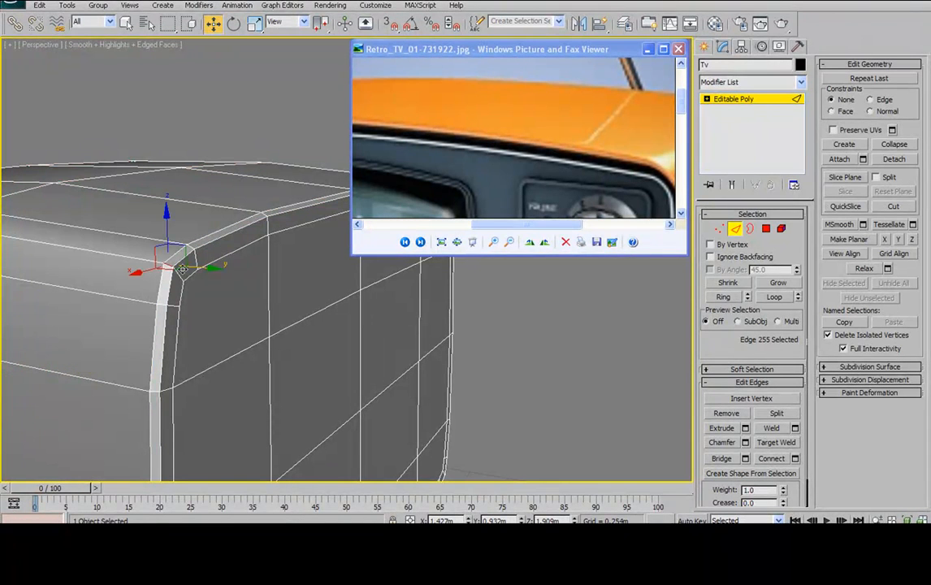
ctrl+click(767, 228)
click(829, 394)
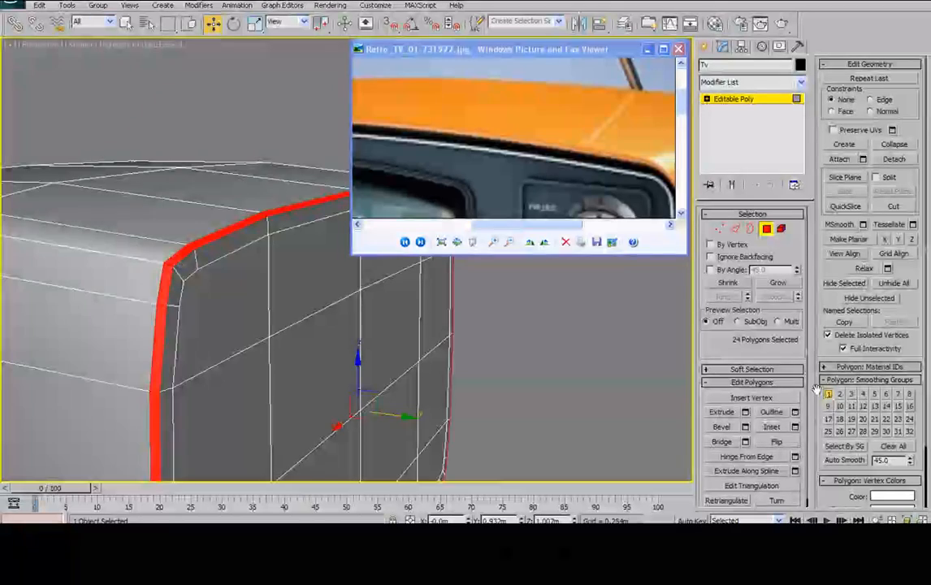
Step: Inspect the cabinet's smoothing with the edge display off, and restore the edge display
scroll(138, 238, down, 5)
alt+middle_drag(137, 239, 199, 212)
scroll(223, 227, up, 4)
key(F4)
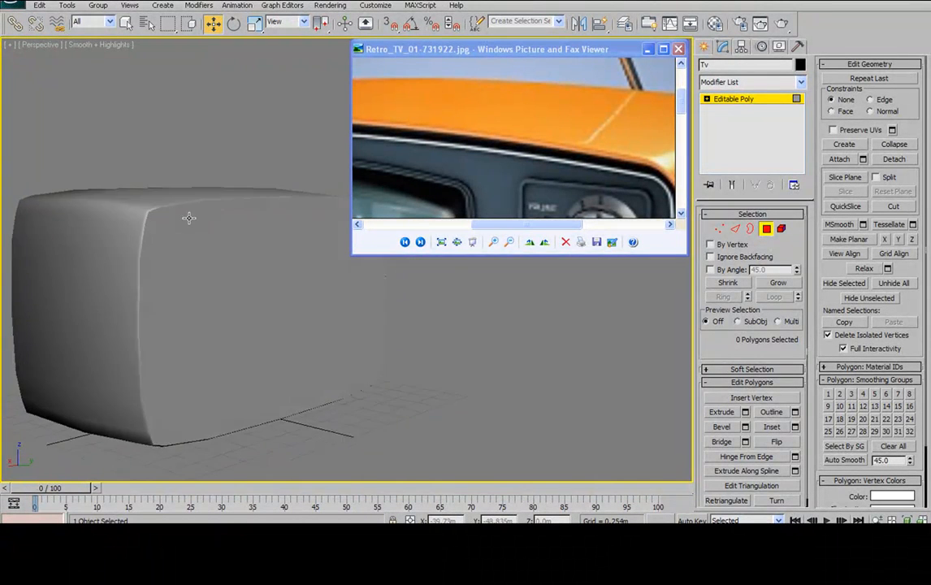
key(F4)
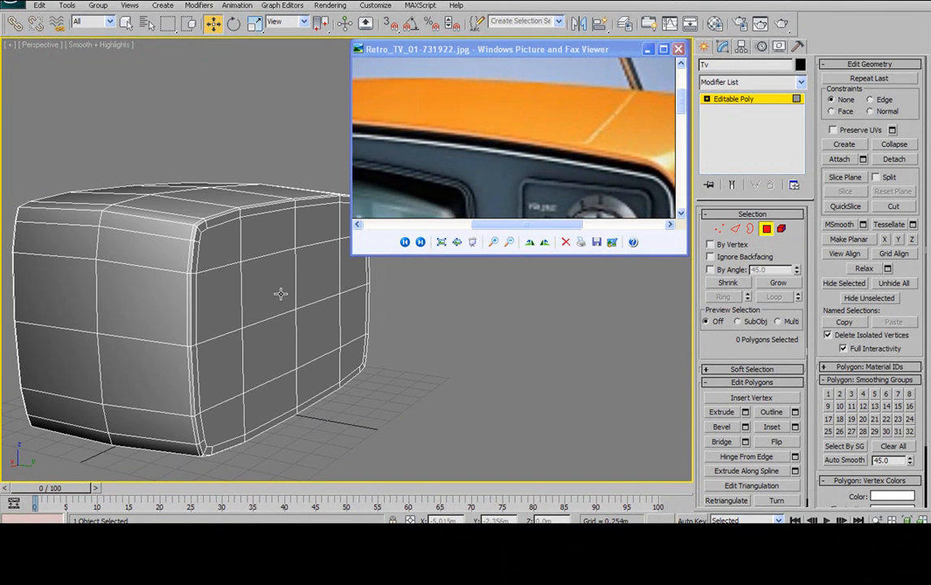
Step: Select the four central back polygons, grow the selection over the whole back face and assign smoothing group 2
click(272, 288)
ctrl+click(317, 329)
ctrl+click(272, 358)
ctrl+click(321, 279)
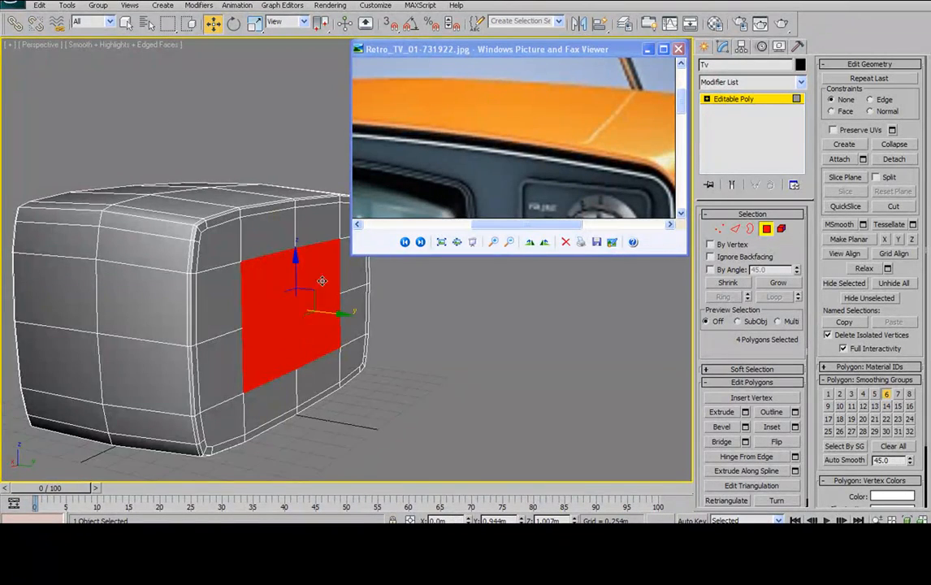
alt+middle_drag(322, 282, 310, 279)
click(779, 283)
click(779, 283)
alt+middle_drag(347, 314, 353, 354)
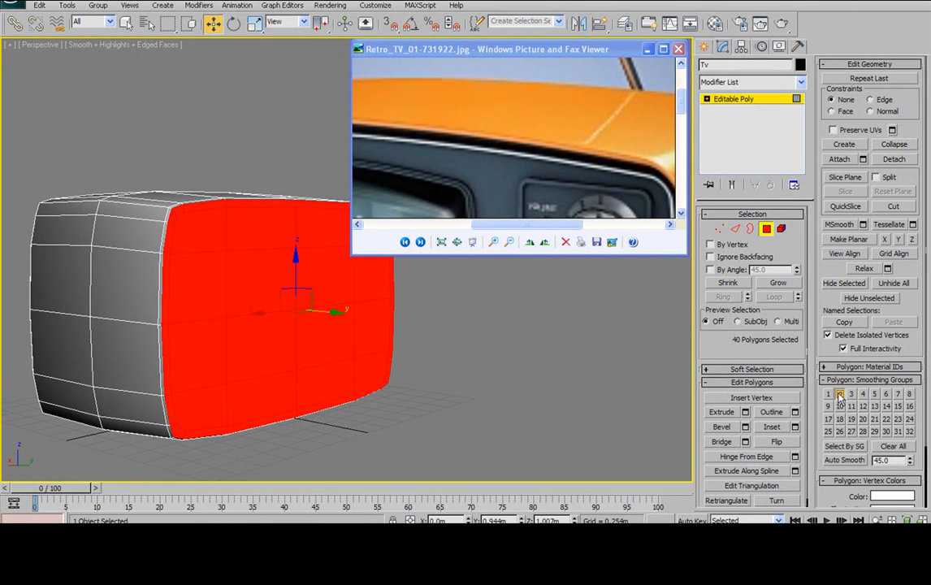
Step: Clear the smoothing groups of the 4 by 4 block of polygons inside the front rim and deselect them
alt+middle_drag(282, 329, 410, 281)
click(145, 291)
ctrl+click(125, 333)
ctrl+click(198, 350)
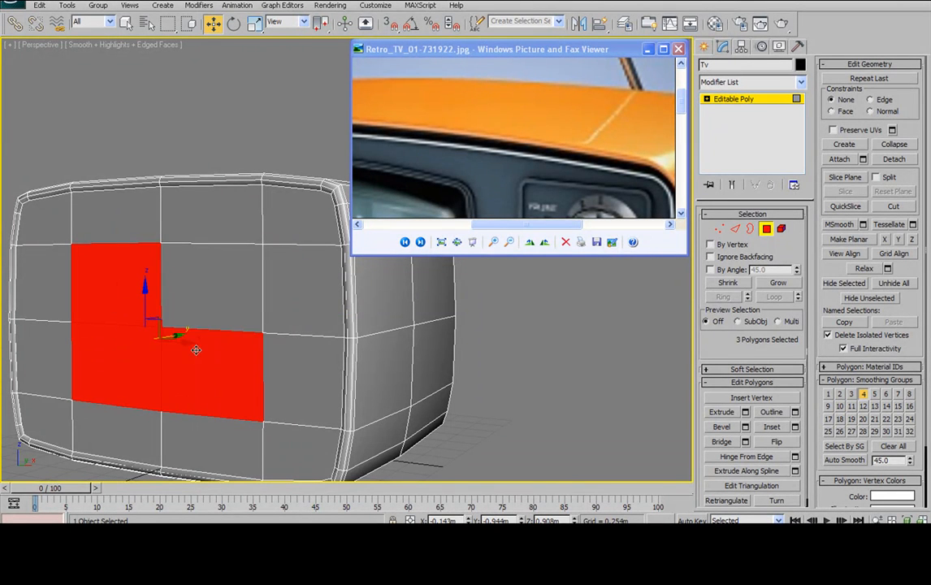
ctrl+click(217, 303)
click(778, 283)
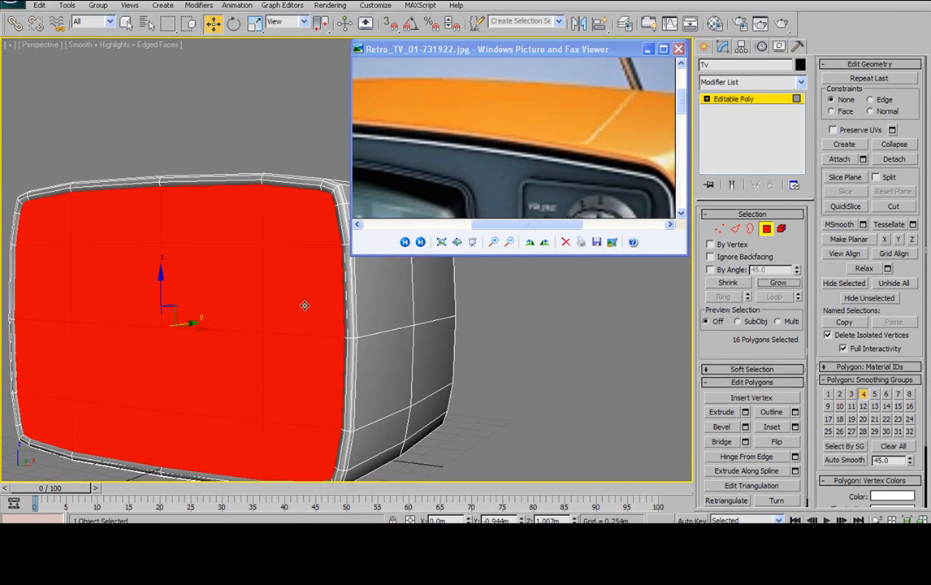
alt+middle_drag(304, 305, 604, 378)
click(865, 393)
click(890, 444)
click(335, 103)
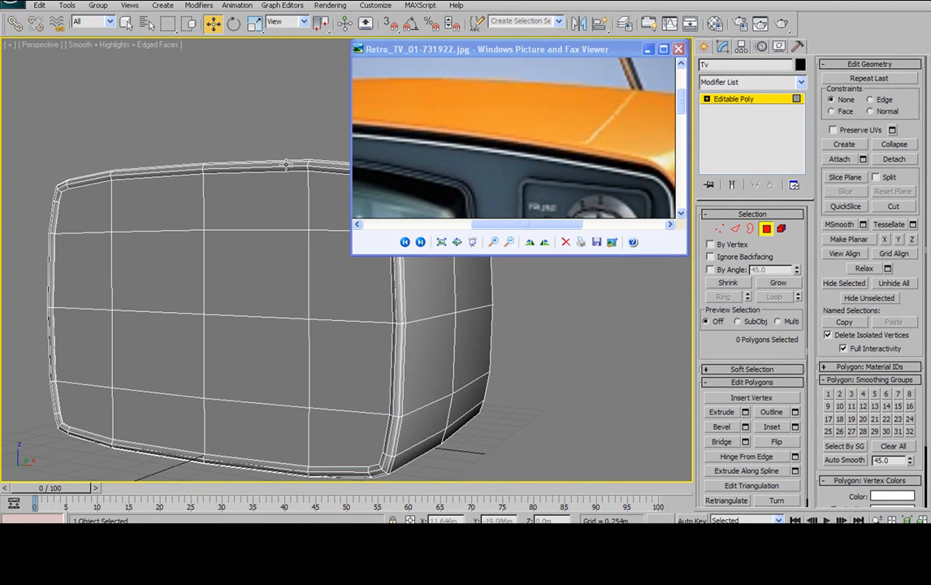
Step: Save the scene as a new 3ds Max file in the Intro To 3ds Max Modeling folder
scroll(295, 176, down, 5)
alt+middle_drag(294, 175, 170, 205)
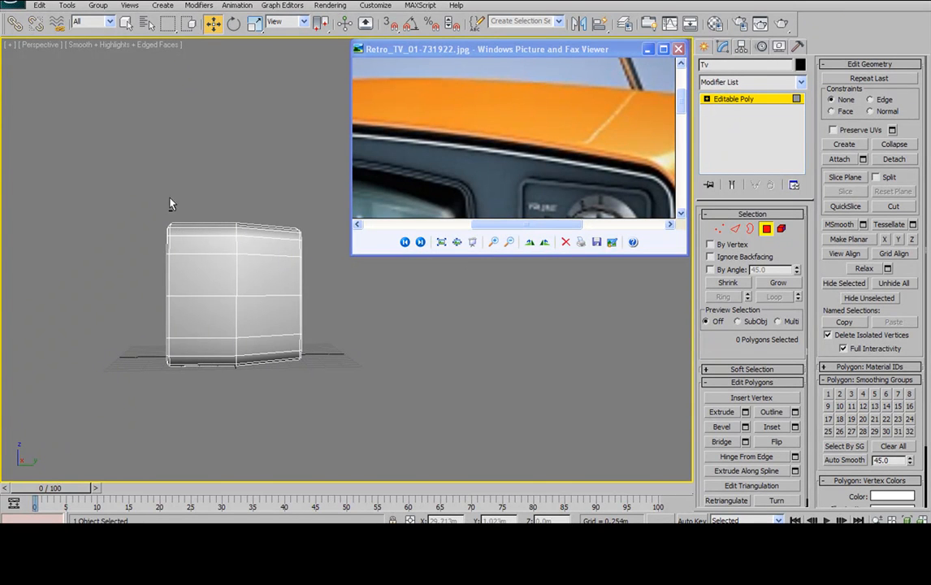
click(13, 5)
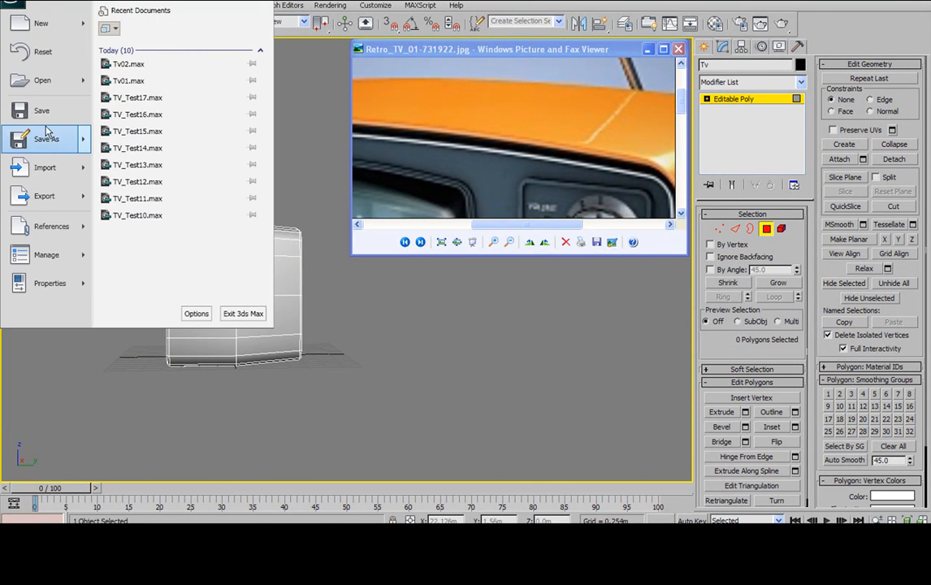
click(68, 146)
click(356, 279)
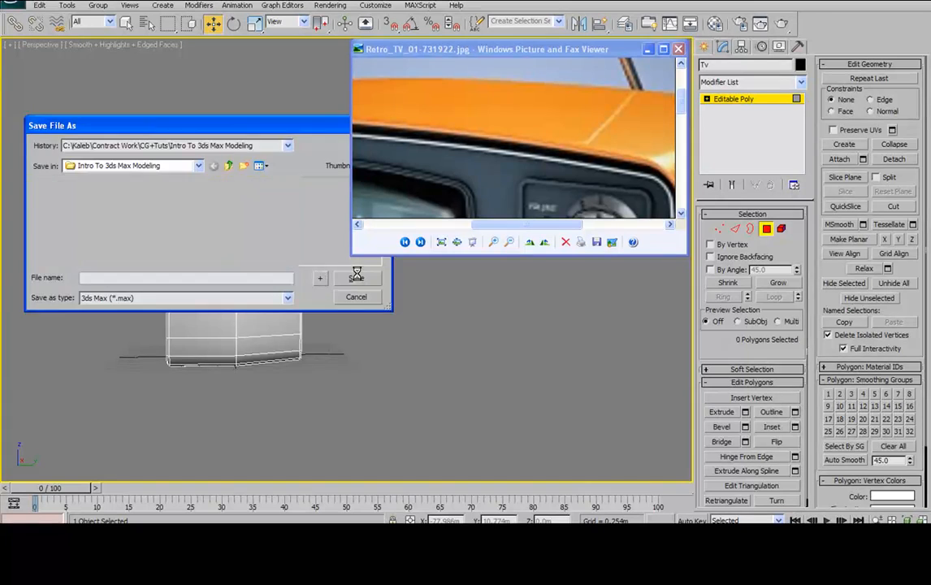
Step: Select the edge loop around the middle of the cabinet's depth and scale it slightly smaller vertically in the Left view
click(737, 230)
click(236, 244)
click(775, 298)
alt+middle_drag(503, 280, 212, 221)
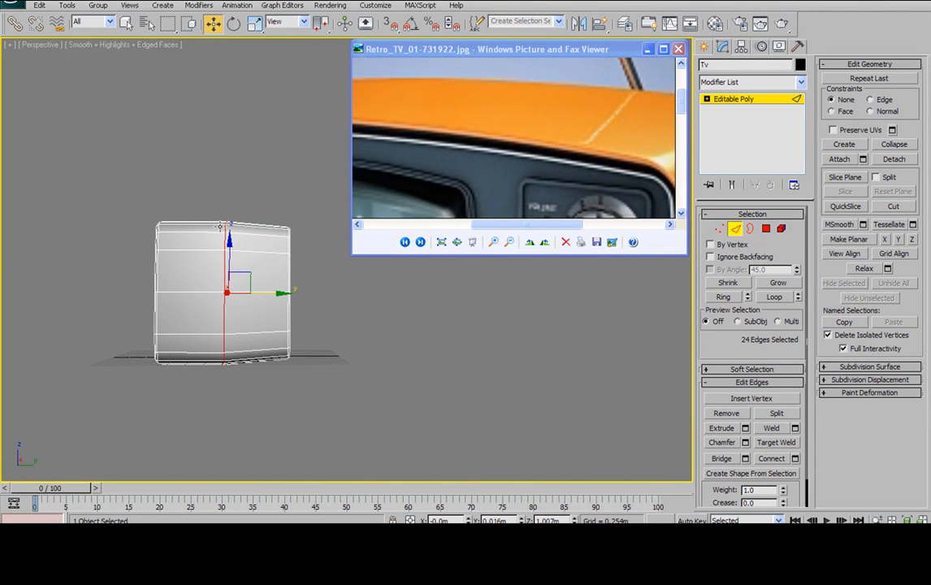
key(l)
middle_drag(291, 204, 204, 247)
scroll(204, 247, up, 4)
middle_drag(202, 209, 269, 220)
click(255, 22)
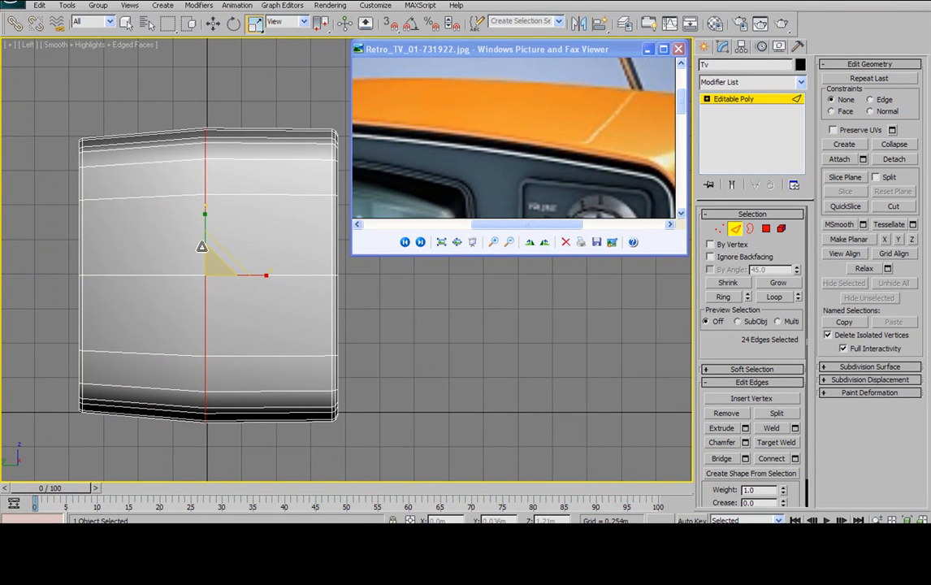
drag(208, 220, 209, 222)
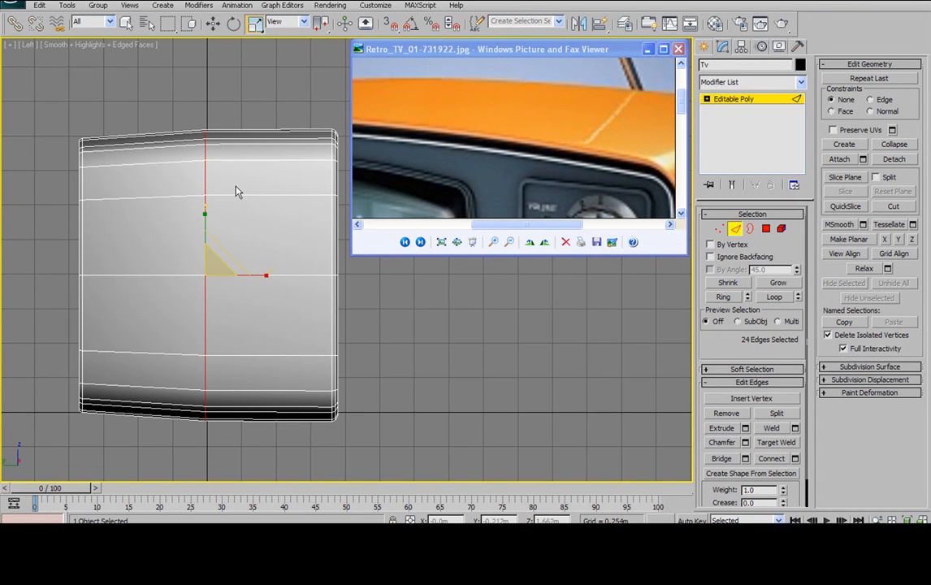
Step: Move the middle edge loop toward the cabinet's front, deselect it and return to the Perspective view
key(w)
drag(258, 275, 290, 271)
click(256, 123)
alt+middle_drag(268, 139, 226, 181)
key(p)
scroll(92, 183, up, 5)
scroll(455, 139, down, 4)
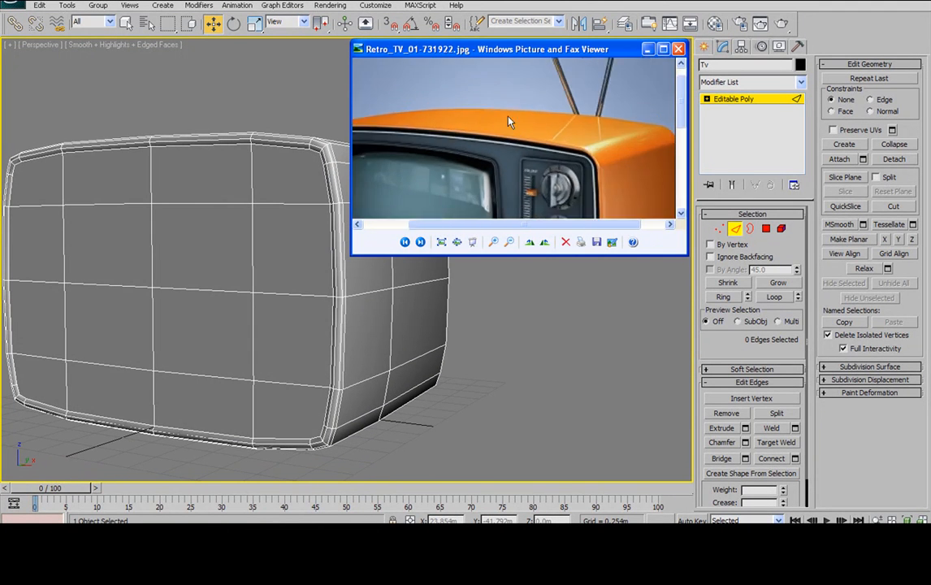
Step: Show the whole television in the reference photo and select the eight central polygons on the cabinet's underside
scroll(478, 118, down, 5)
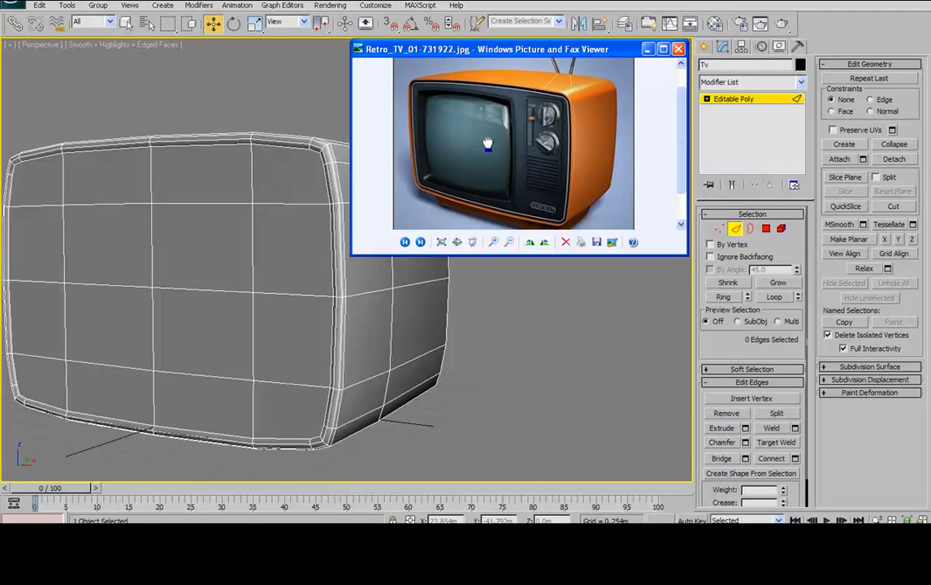
scroll(469, 111, up, 2)
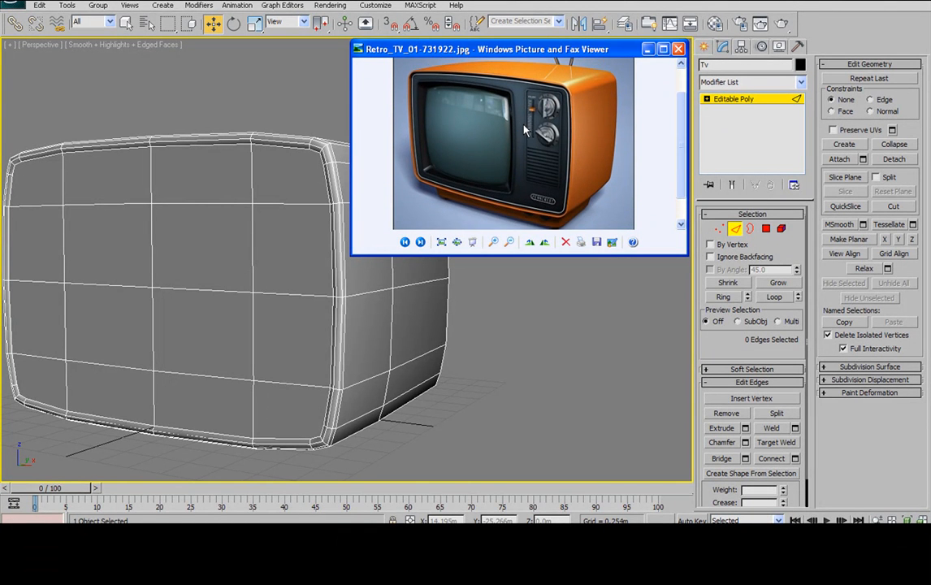
drag(525, 113, 563, 121)
middle_drag(122, 207, 216, 199)
click(767, 230)
click(86, 237)
ctrl+click(122, 310)
ctrl+click(180, 311)
ctrl+click(189, 236)
ctrl+click(273, 230)
ctrl+click(312, 297)
ctrl+click(407, 301)
ctrl+click(411, 264)
Step: Clone the eight selected underside polygons to an element, offset slightly upward into the cabinet
alt+middle_drag(410, 264, 366, 186)
alt+middle_drag(289, 197, 98, 321)
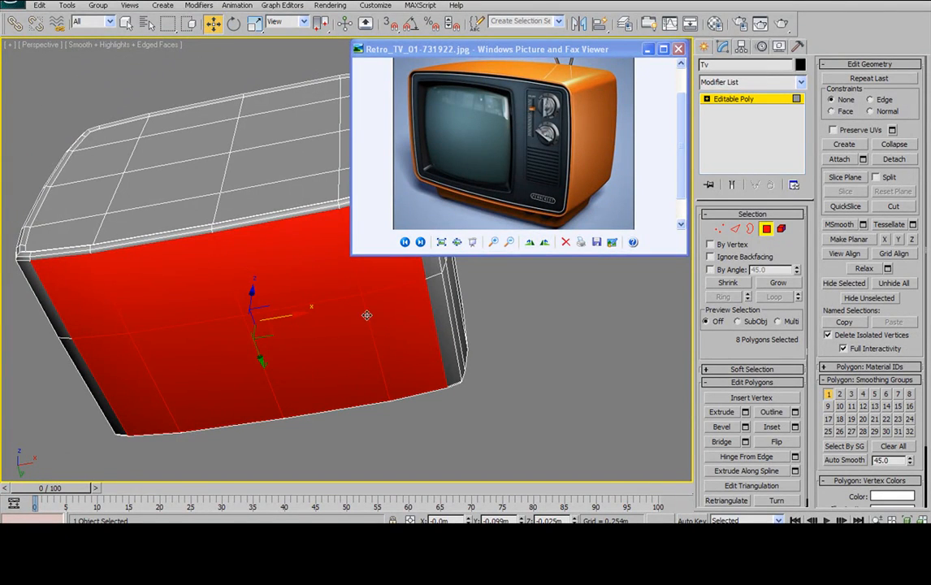
alt+middle_drag(239, 270, 66, 265)
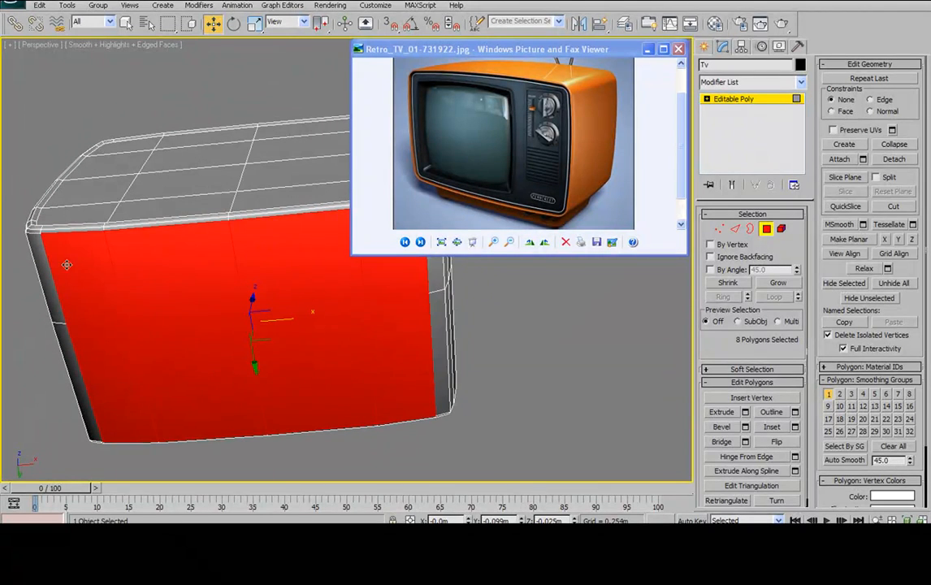
alt+middle_drag(227, 271, 325, 248)
alt+middle_drag(390, 274, 150, 279)
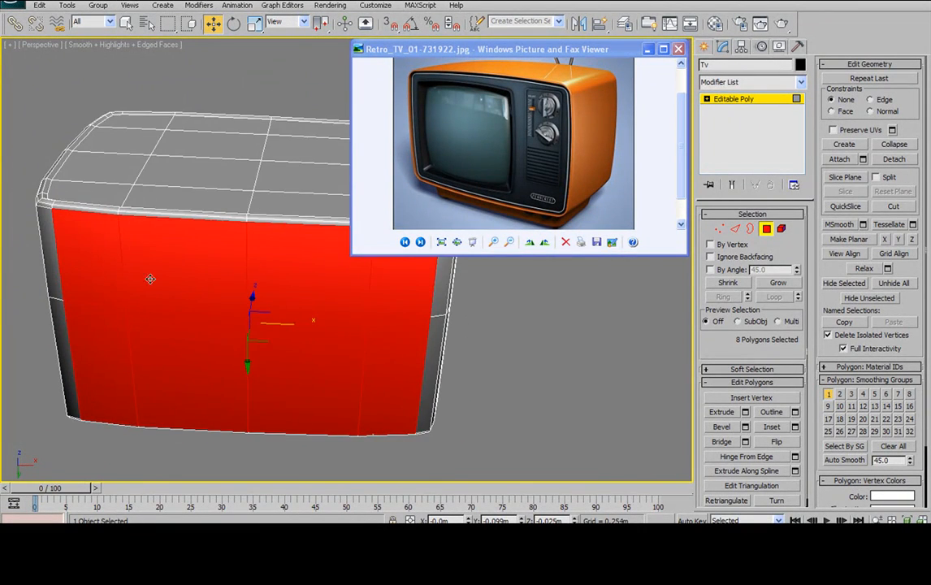
alt+middle_drag(282, 265, 262, 303)
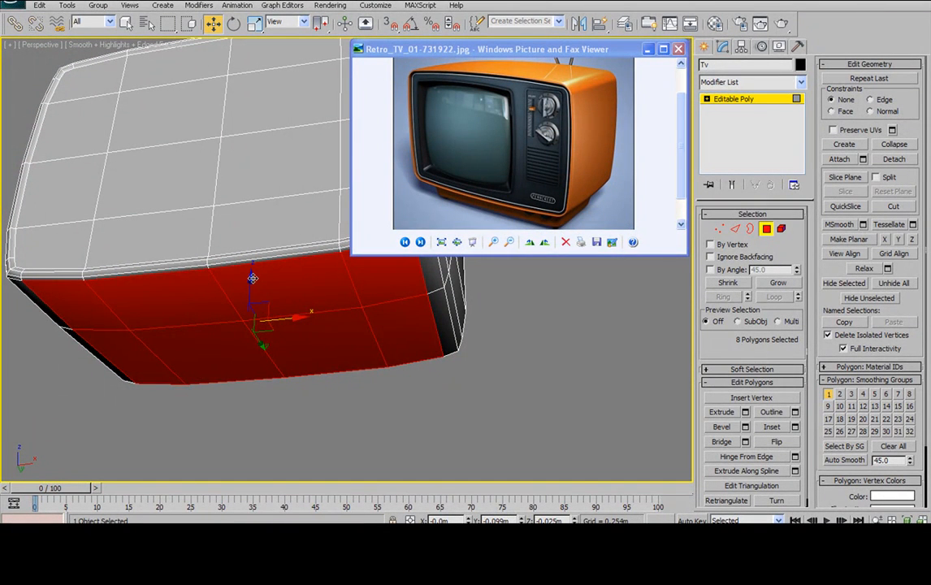
mouse_move(252, 278)
mouse_down()
mouse_move(236, 330)
mouse_move(258, 278)
mouse_up()
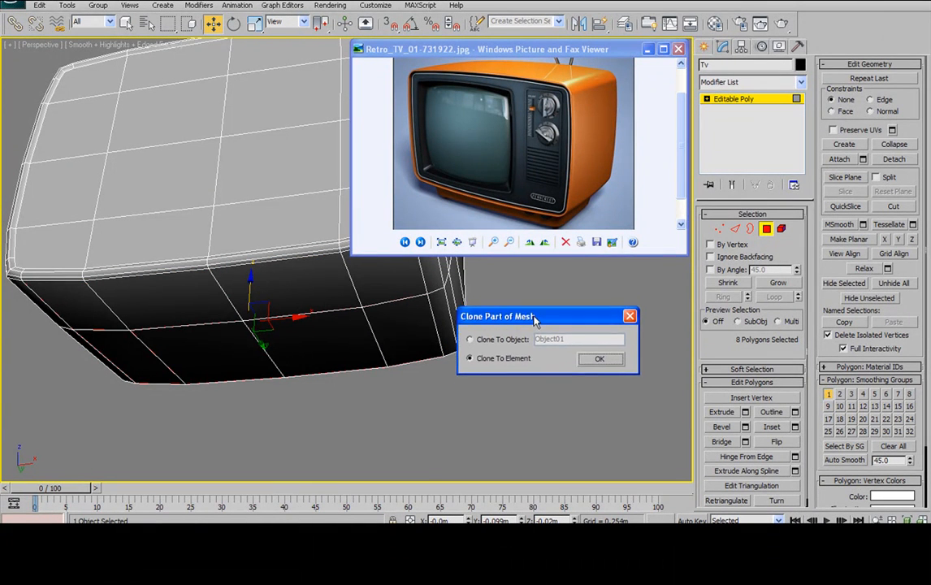
drag(512, 312, 488, 294)
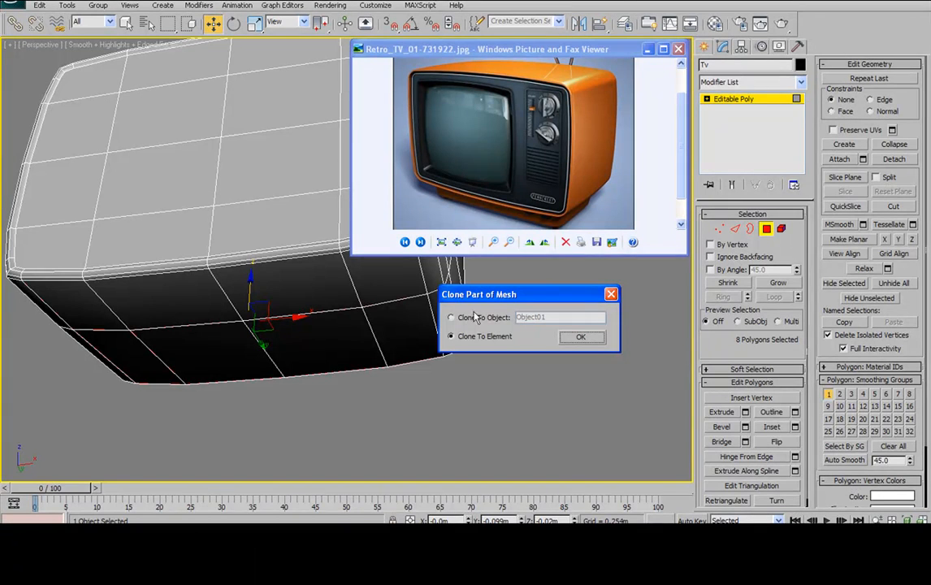
drag(491, 299, 458, 320)
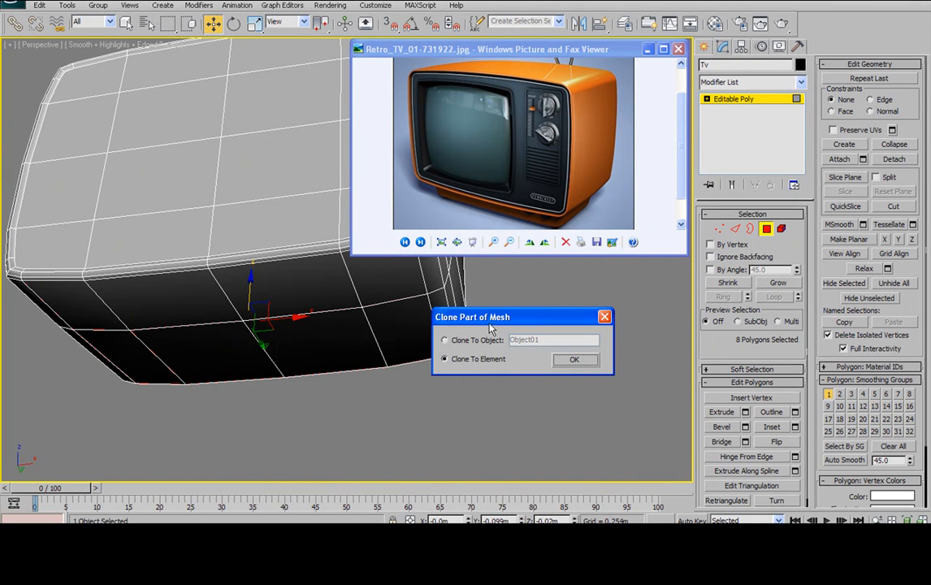
drag(489, 319, 506, 308)
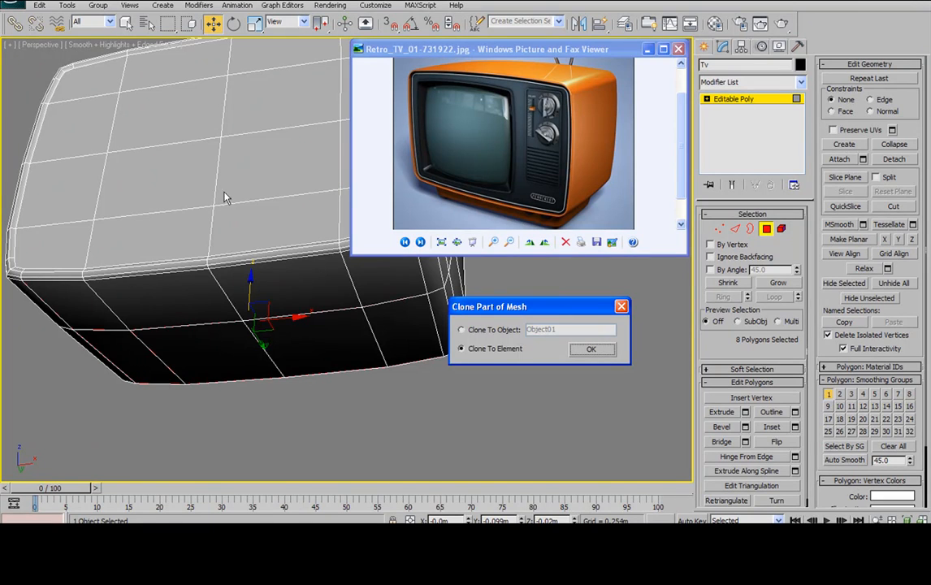
click(591, 351)
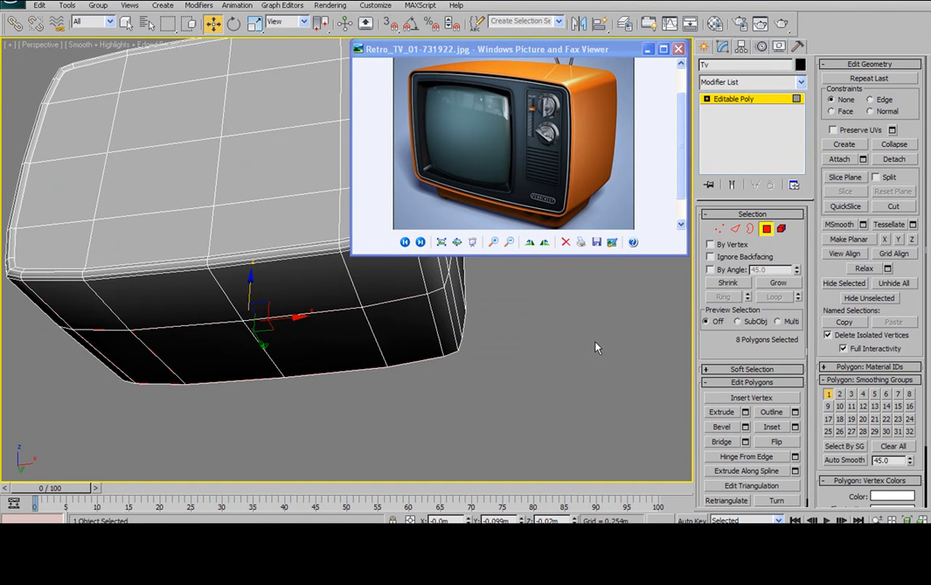
Step: Show the model in wireframe and scale the cloned underside panel to 75 percent along Y
key(F3)
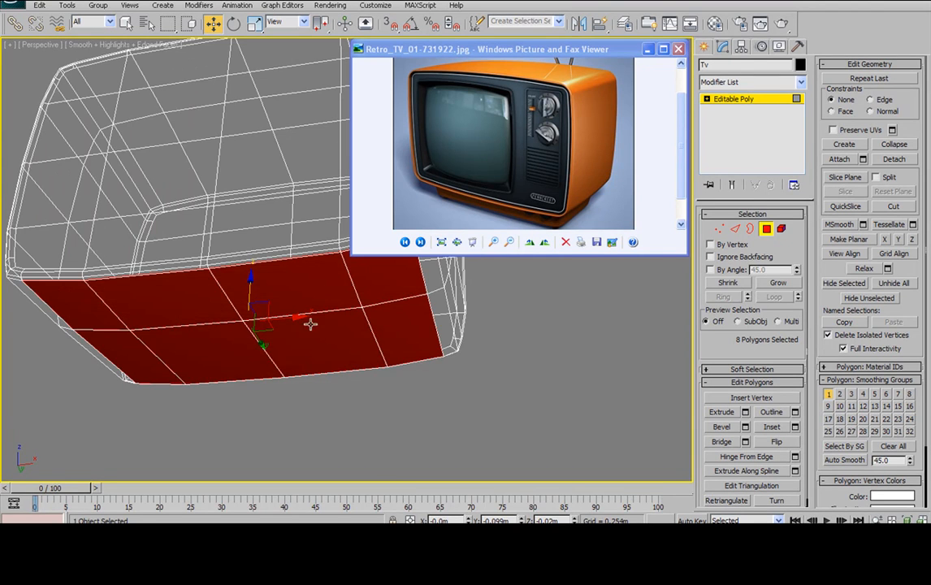
mouse_move(258, 291)
alt+middle_down()
mouse_move(280, 317)
mouse_move(287, 302)
mouse_move(291, 322)
mouse_move(308, 251)
alt+middle_up()
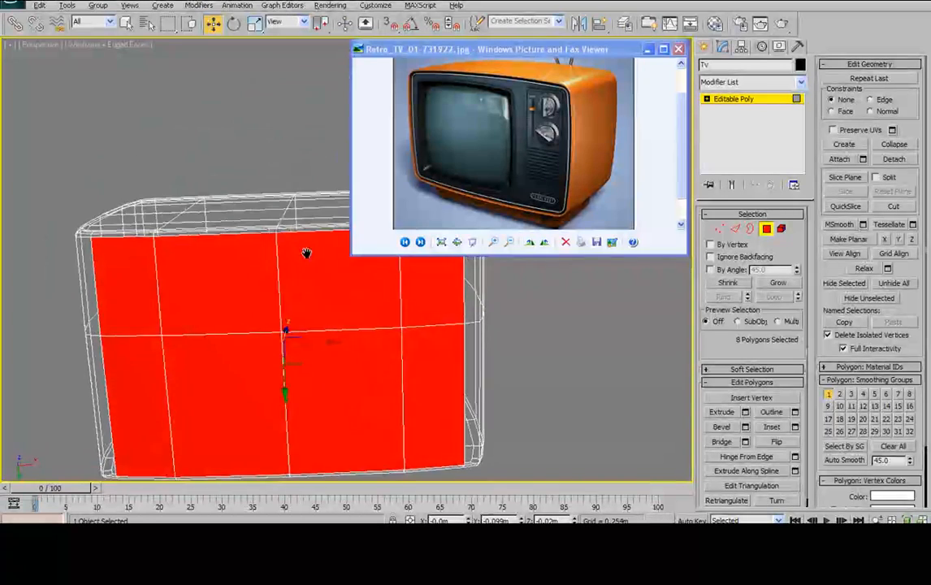
scroll(302, 291, down, 3)
key(F3)
alt+middle_drag(301, 291, 296, 318)
key(F3)
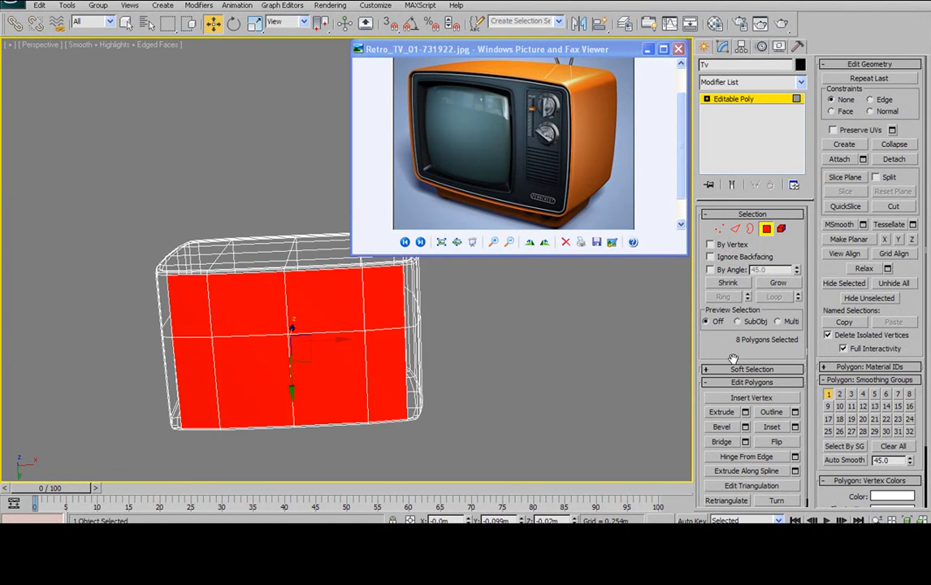
key(r)
alt+middle_drag(332, 294, 325, 385)
key(e)
key(r)
drag(287, 406, 288, 394)
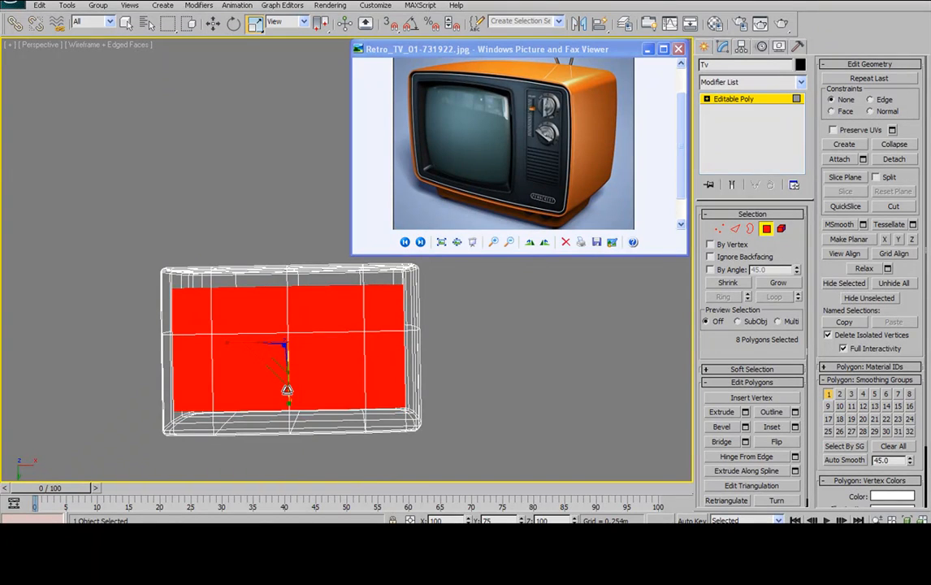
alt+middle_drag(286, 391, 341, 350)
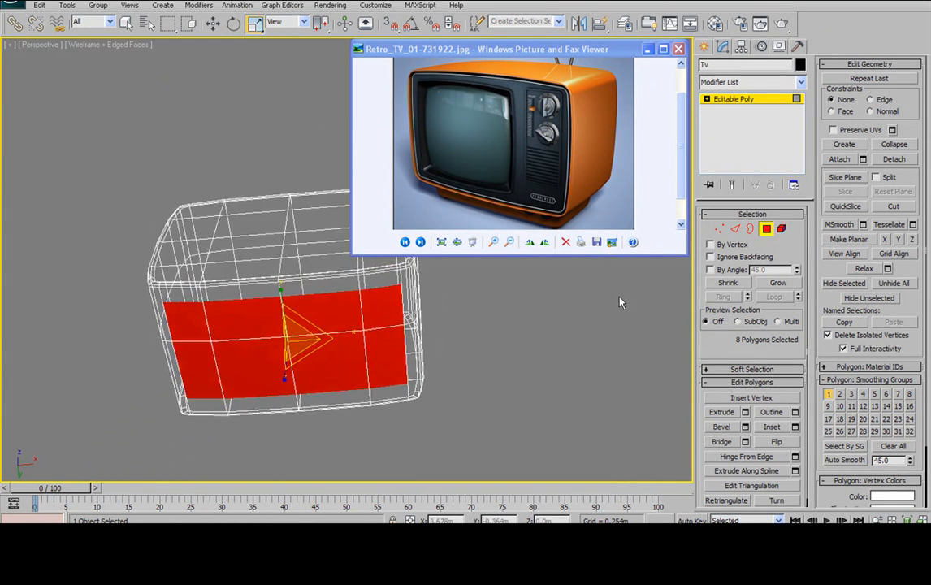
Step: Select the six vertices at the two ends of the cloned panel and scale them to 88 percent along X
click(720, 230)
alt+middle_drag(382, 325, 426, 324)
drag(198, 240, 381, 439)
alt+middle_drag(361, 301, 343, 339)
drag(346, 338, 340, 345)
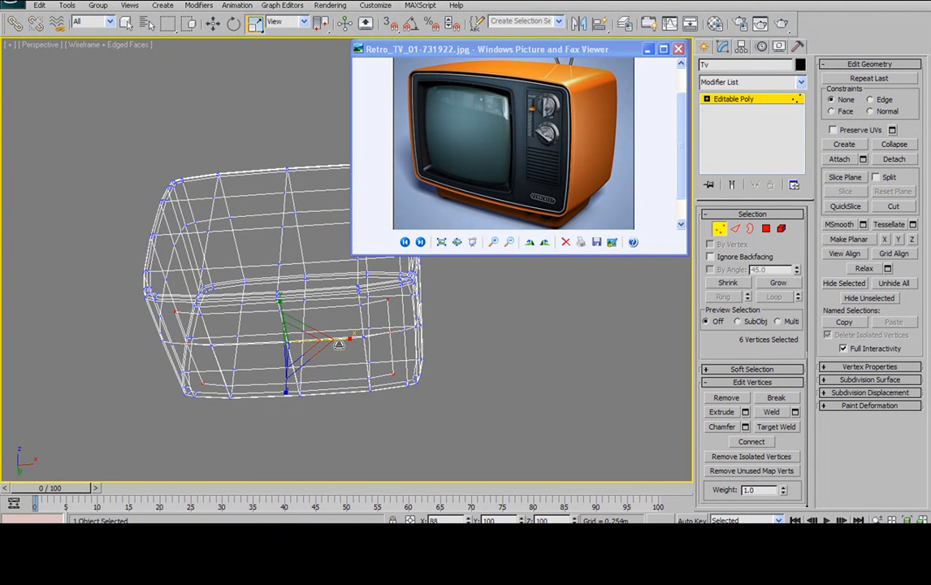
alt+middle_drag(340, 344, 343, 342)
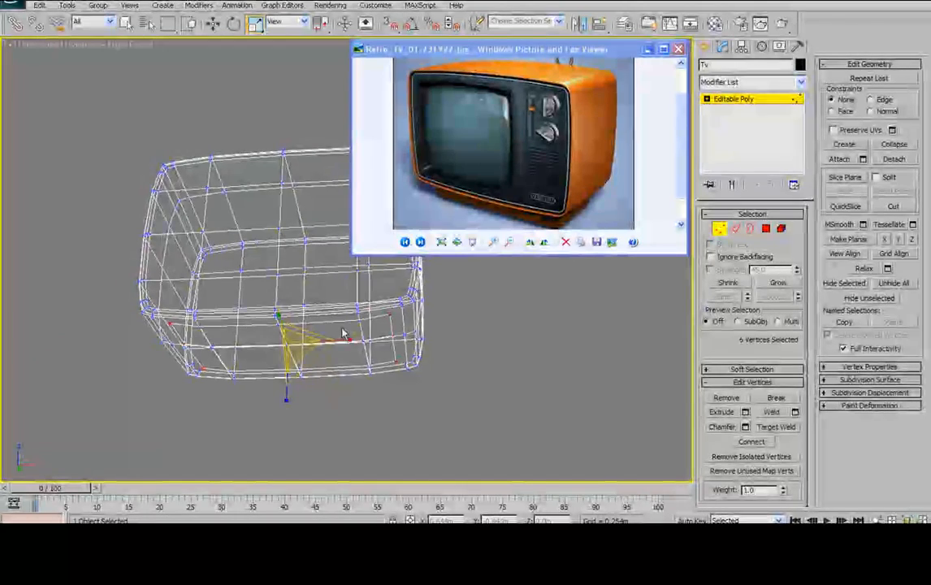
Step: Restore the shaded display, nudge the panel's six end vertices slightly along Z and deselect them
key(F3)
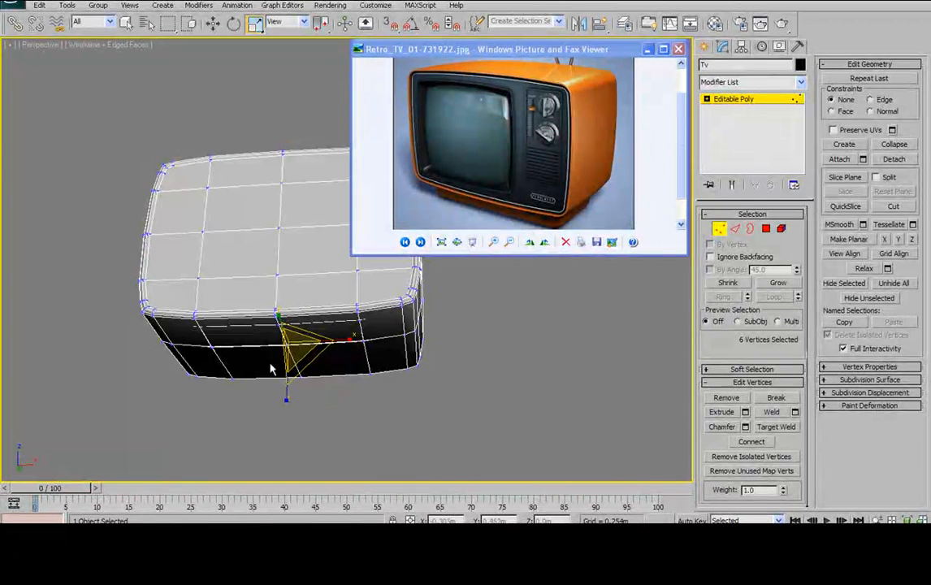
alt+middle_drag(271, 369, 277, 309)
key(w)
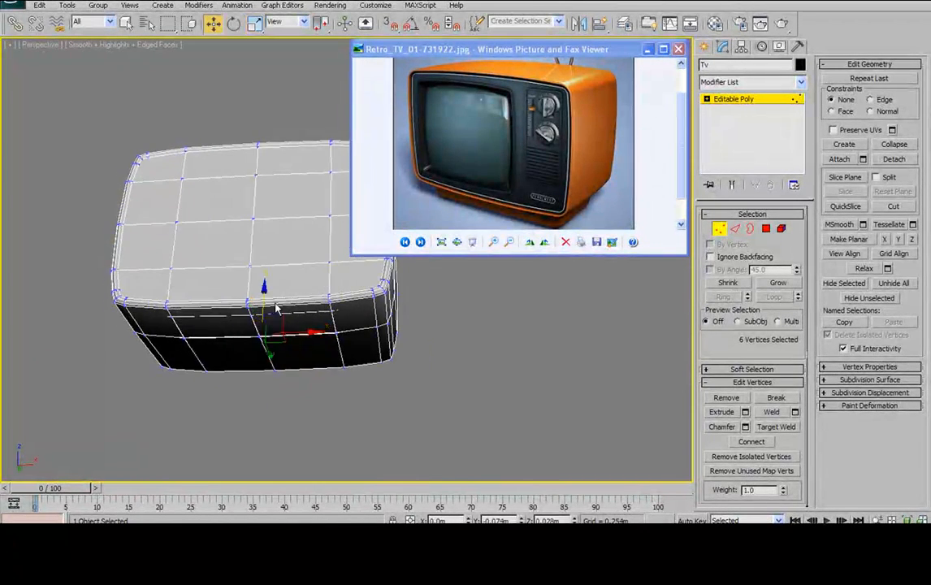
drag(267, 293, 276, 292)
drag(276, 292, 277, 292)
click(274, 113)
mouse_move(244, 267)
alt+middle_down()
mouse_move(257, 217)
mouse_move(251, 266)
alt+middle_up()
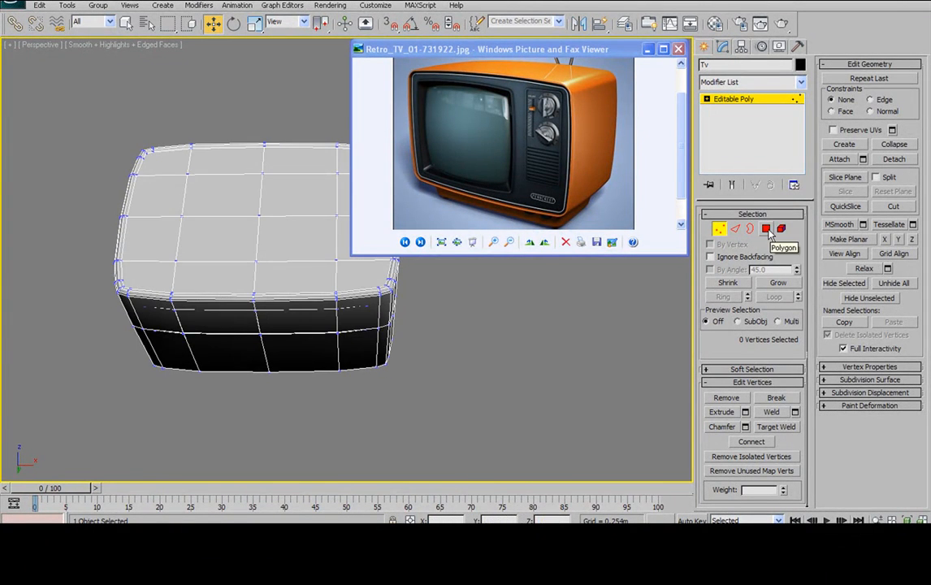
Step: Select the cloned panel's eight polygons in wireframe and restore the shaded display
key(F3)
alt+middle_drag(322, 400, 316, 378)
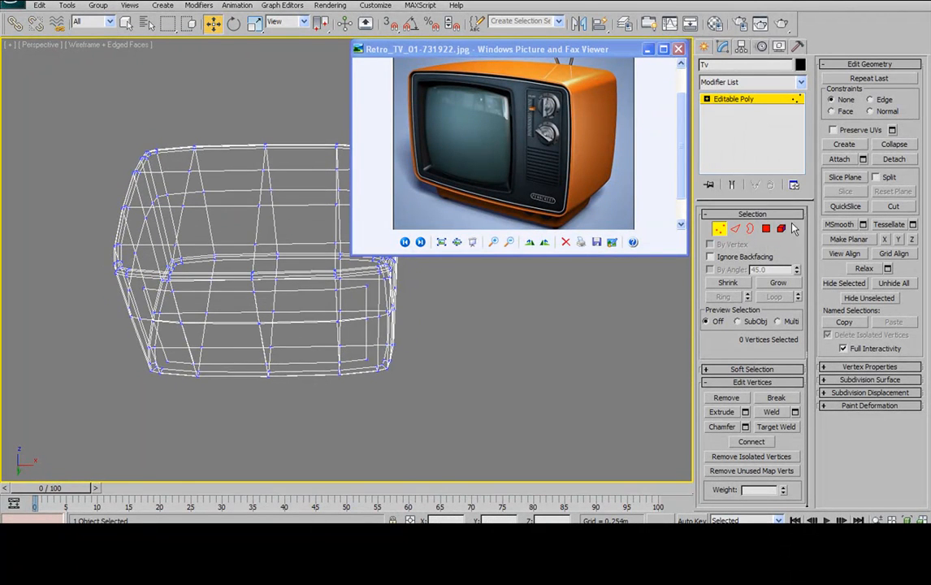
click(767, 229)
click(217, 326)
alt+middle_drag(216, 326, 174, 396)
alt+middle_drag(245, 403, 225, 384)
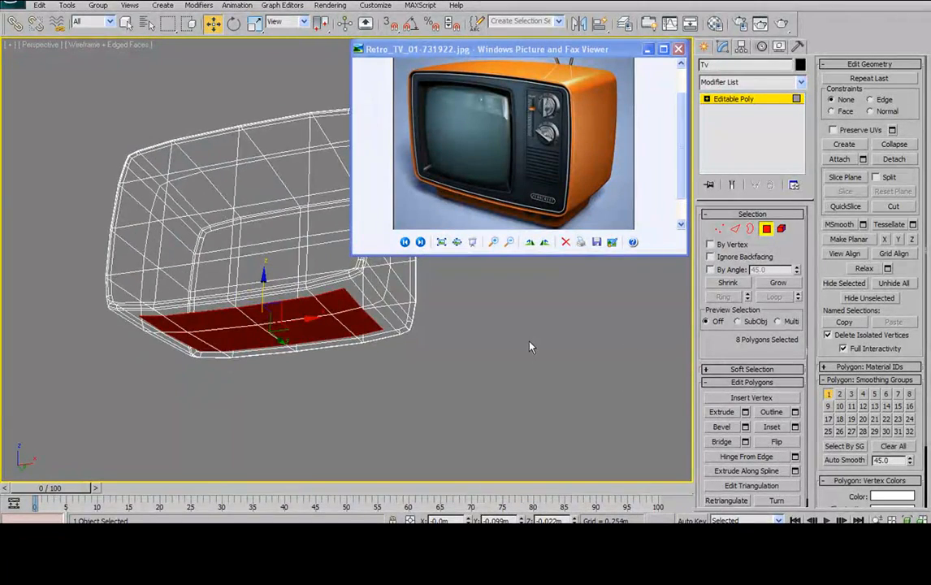
key(F3)
mouse_move(461, 327)
alt+middle_down()
mouse_move(474, 294)
mouse_move(513, 321)
alt+middle_up()
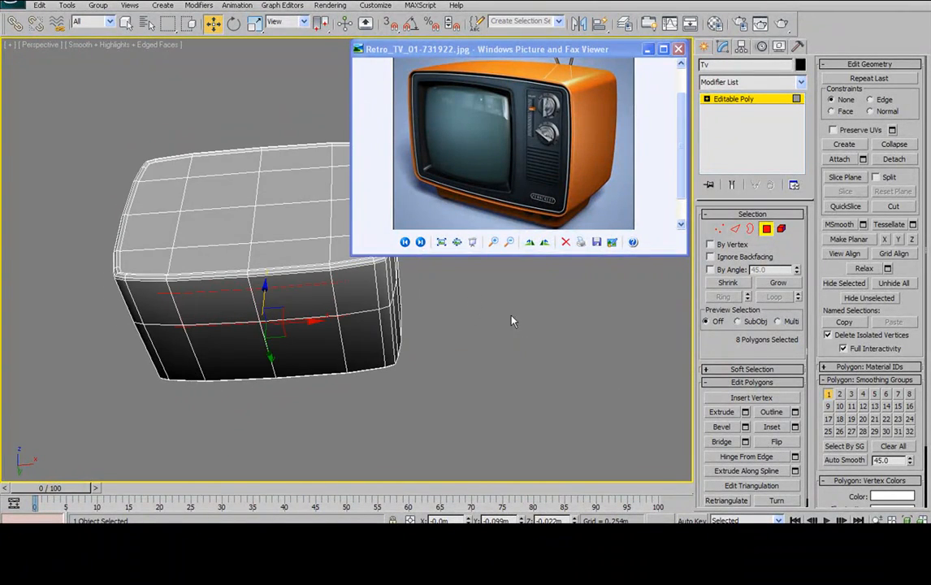
Step: Extrude the cloned panel's polygons downward as a group with a height of 0.338 m to form the base
click(746, 412)
alt+middle_drag(386, 311, 361, 350)
drag(602, 339, 611, 315)
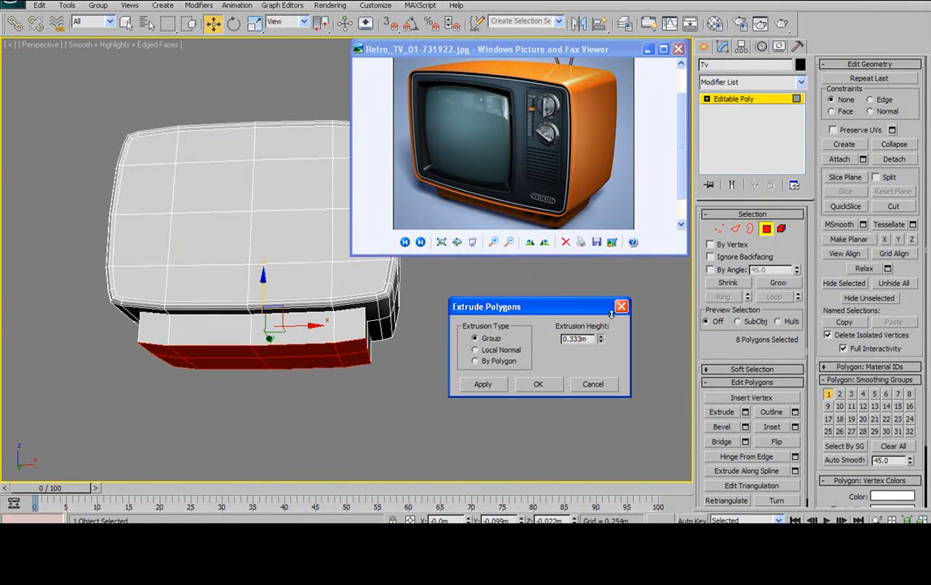
alt+middle_drag(401, 312, 386, 277)
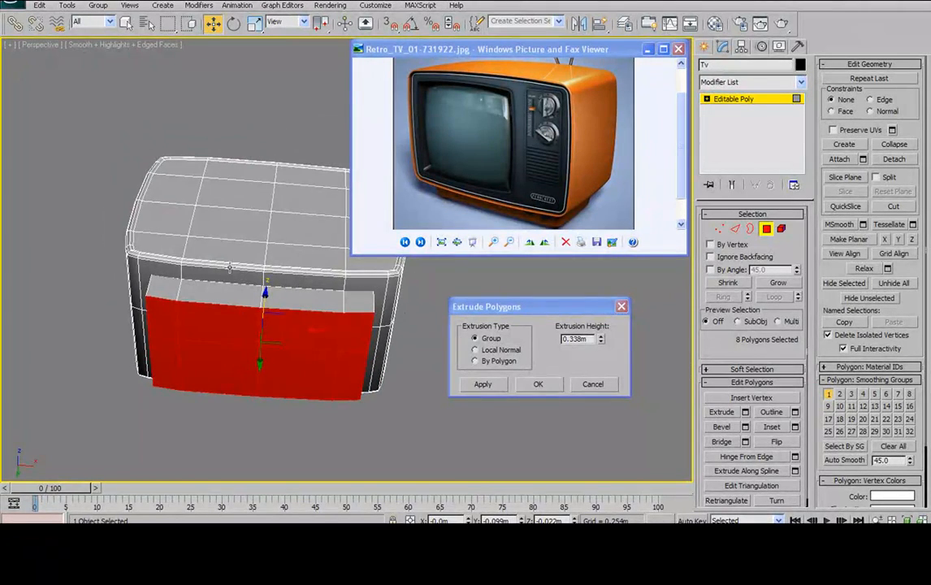
alt+middle_drag(140, 269, 91, 344)
click(536, 384)
Step: Select the five bottom vertices at the base's rear end in the left view and lower them level with the front ones
alt+middle_drag(297, 294, 261, 236)
key(l)
scroll(277, 361, up, 4)
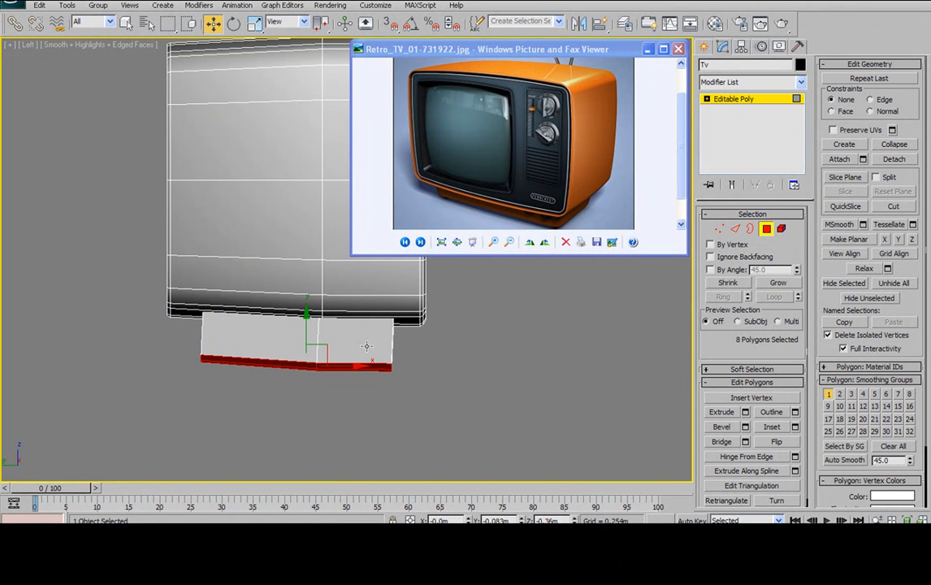
click(719, 231)
drag(172, 308, 221, 360)
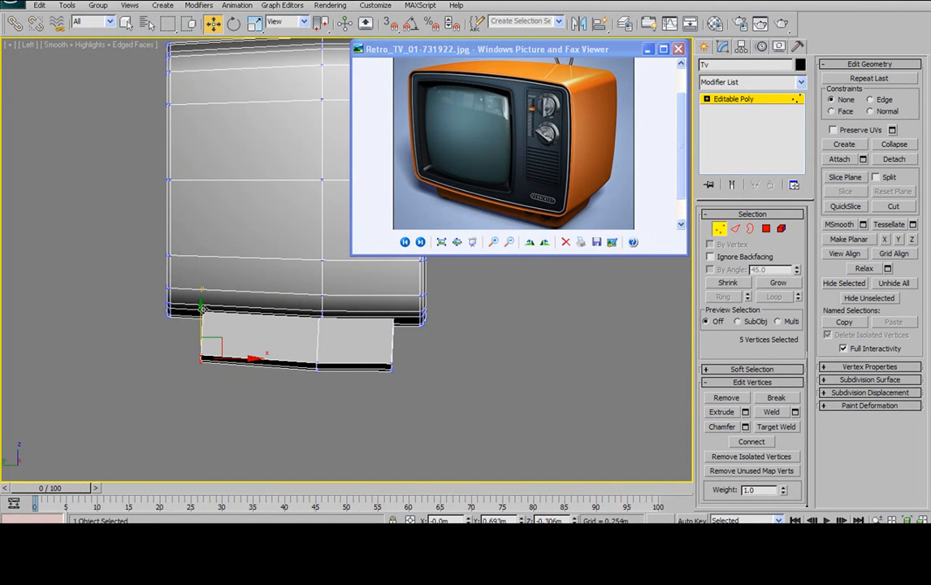
drag(196, 314, 197, 322)
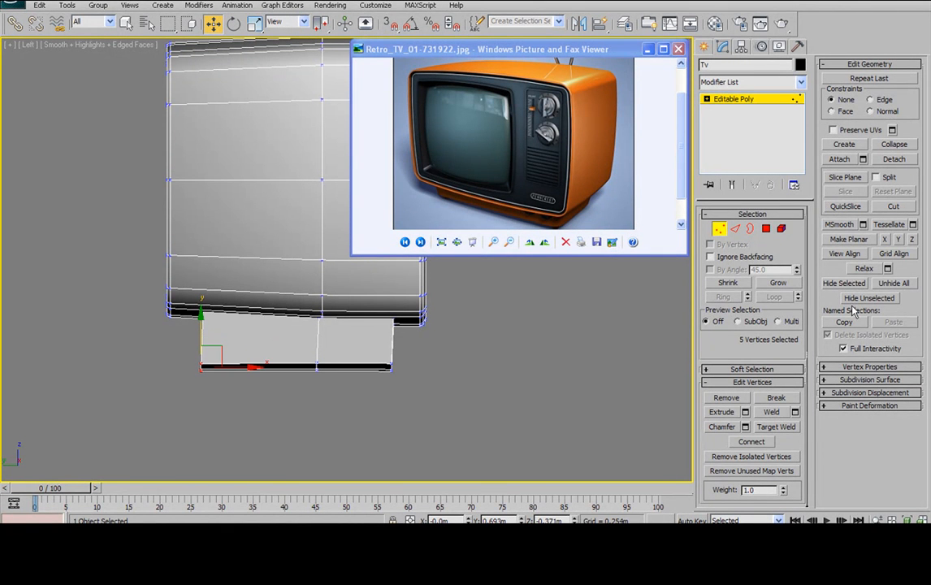
click(766, 228)
alt+middle_drag(296, 329, 279, 318)
click(270, 322)
ctrl+click(358, 353)
ctrl+click(335, 404)
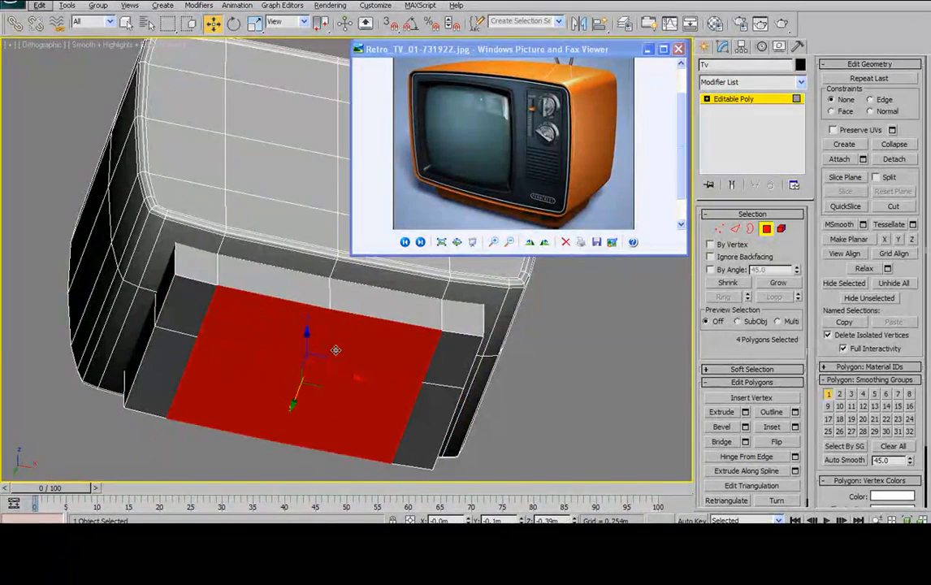
mouse_move(336, 350)
alt+middle_down()
mouse_move(438, 375)
mouse_move(347, 360)
alt+middle_up()
click(640, 334)
Step: Select the six-edge loop running across the base's width along its underside and remove it
click(738, 229)
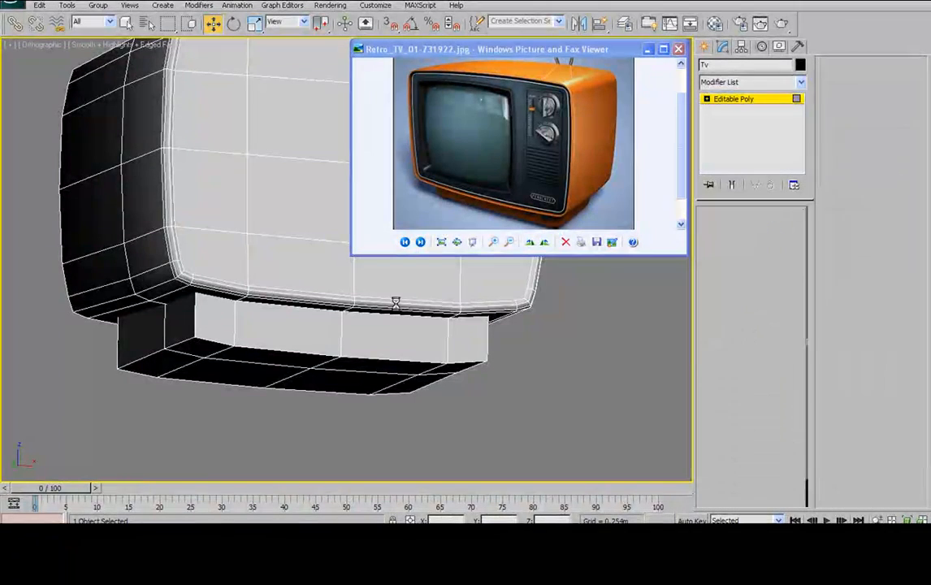
click(263, 358)
click(775, 296)
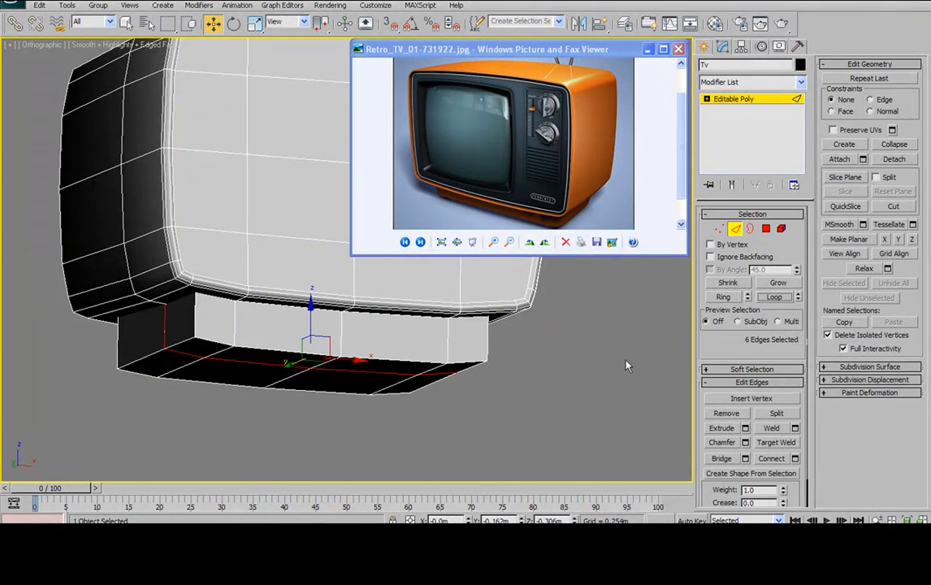
click(726, 413)
alt+middle_drag(551, 395, 399, 344)
Step: Remove the two front-to-back edge loops near the base's sides, keeping the central one
click(767, 228)
alt+middle_drag(524, 264, 445, 256)
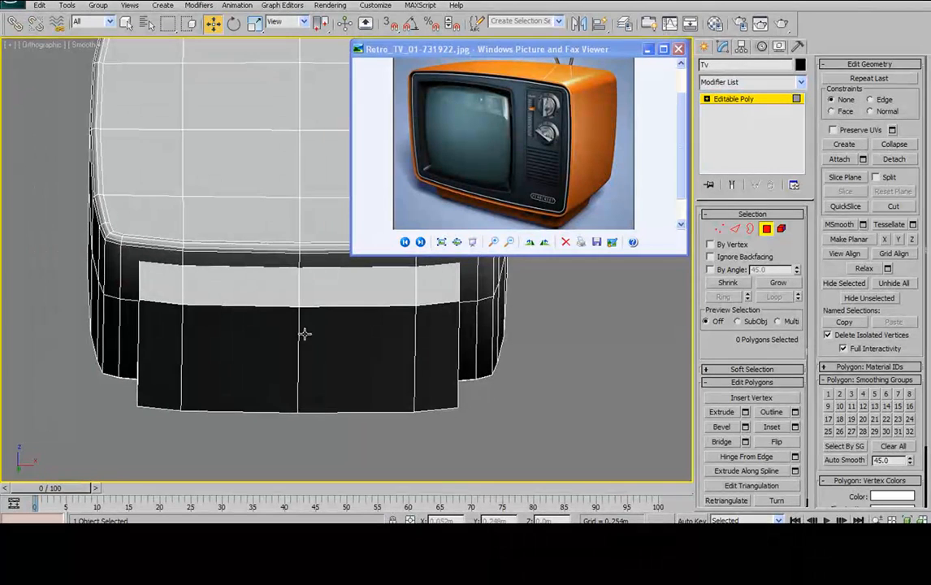
click(735, 230)
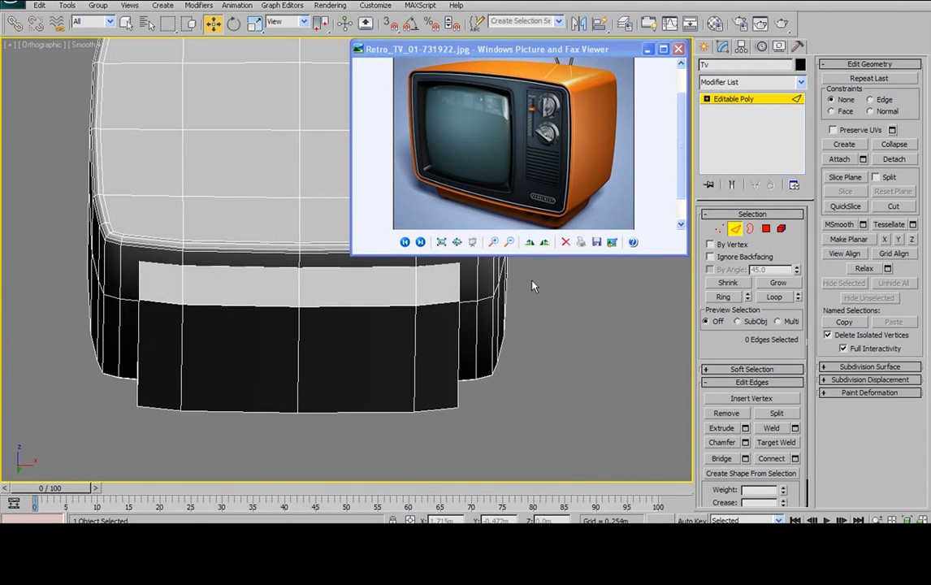
click(414, 316)
ctrl+click(180, 323)
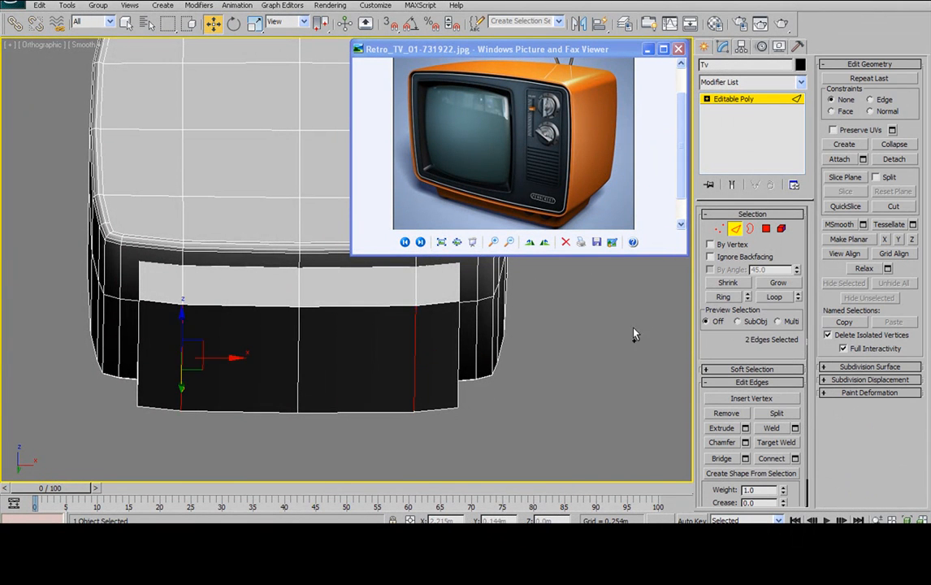
click(776, 298)
click(726, 414)
alt+middle_drag(384, 312, 358, 309)
Step: Select the base's two underside polygons, switch to their six vertices and flatten them vertically by scaling in the front view
click(767, 229)
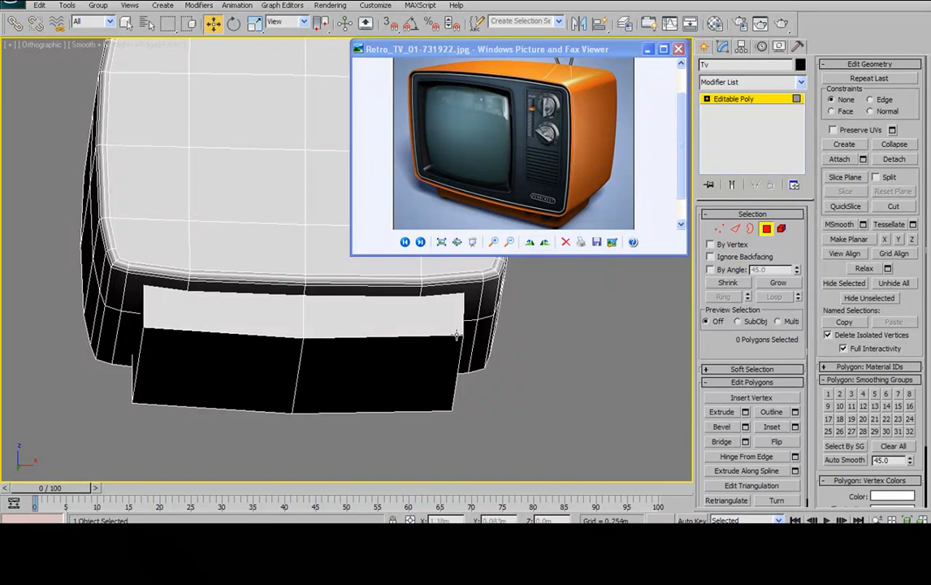
click(332, 345)
ctrl+click(249, 347)
alt+middle_drag(249, 347, 319, 327)
key(f)
scroll(205, 316, down, 3)
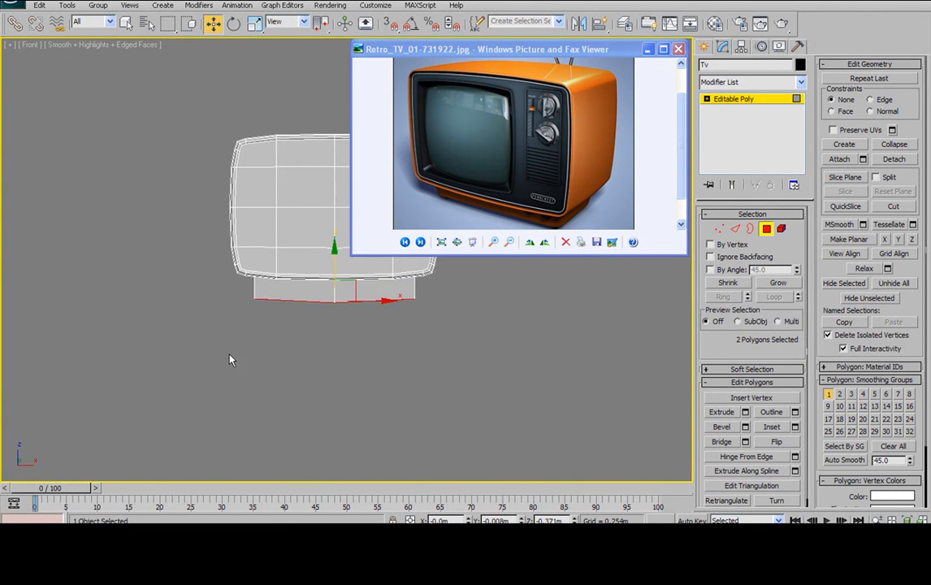
click(718, 230)
middle_drag(309, 260, 274, 298)
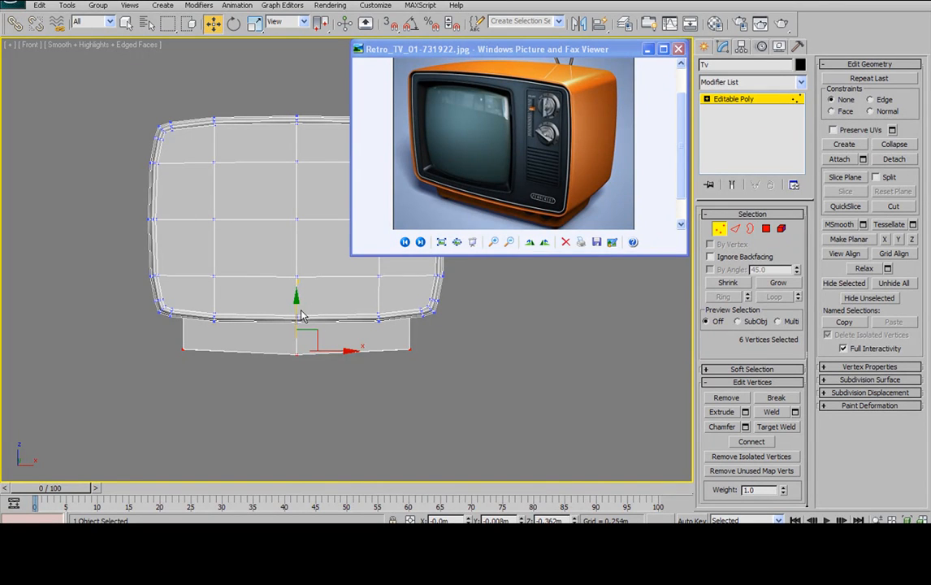
key(r)
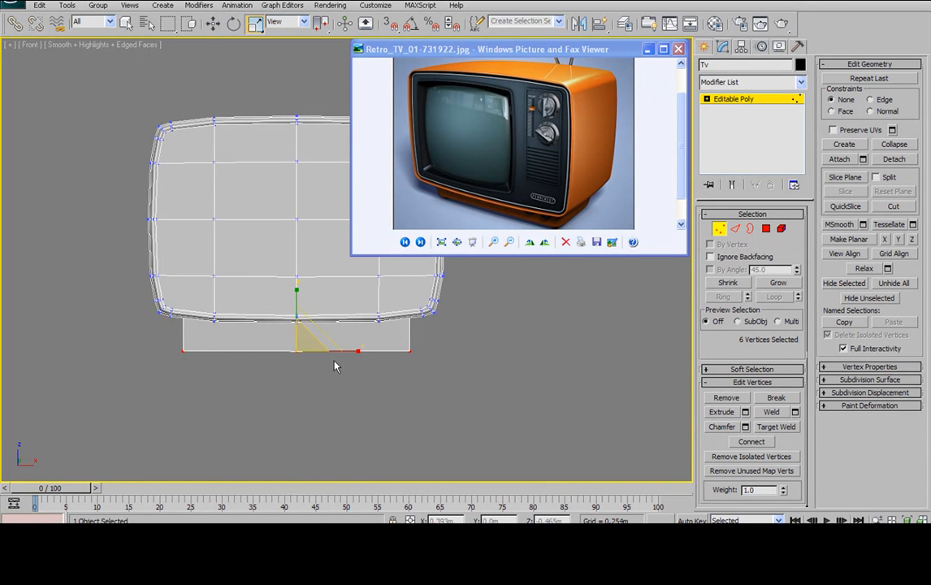
drag(305, 311, 355, 350)
Step: Scale the base's six bottom vertices slightly inward along the depth in the left view and deselect them
alt+middle_drag(505, 332, 360, 321)
key(l)
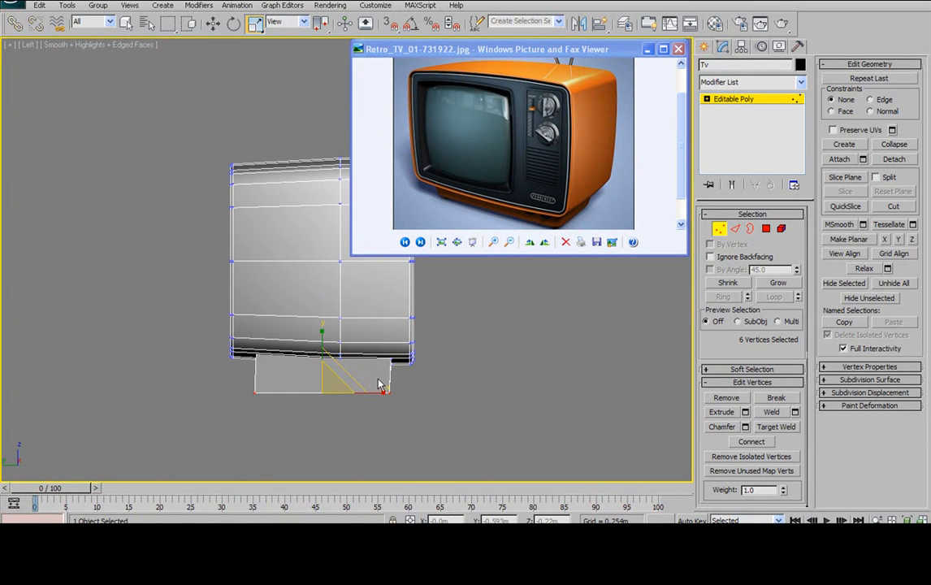
drag(380, 392, 378, 393)
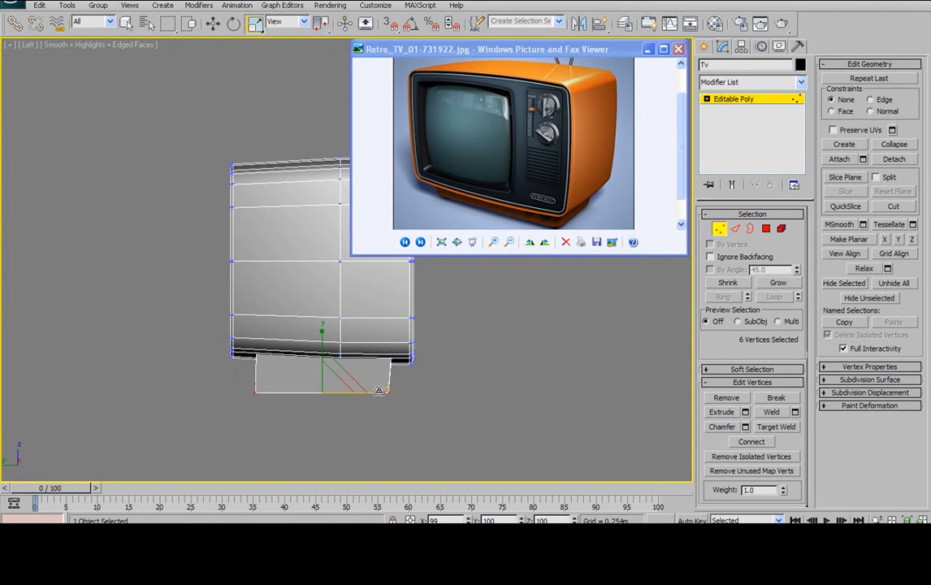
drag(379, 391, 381, 389)
click(392, 355)
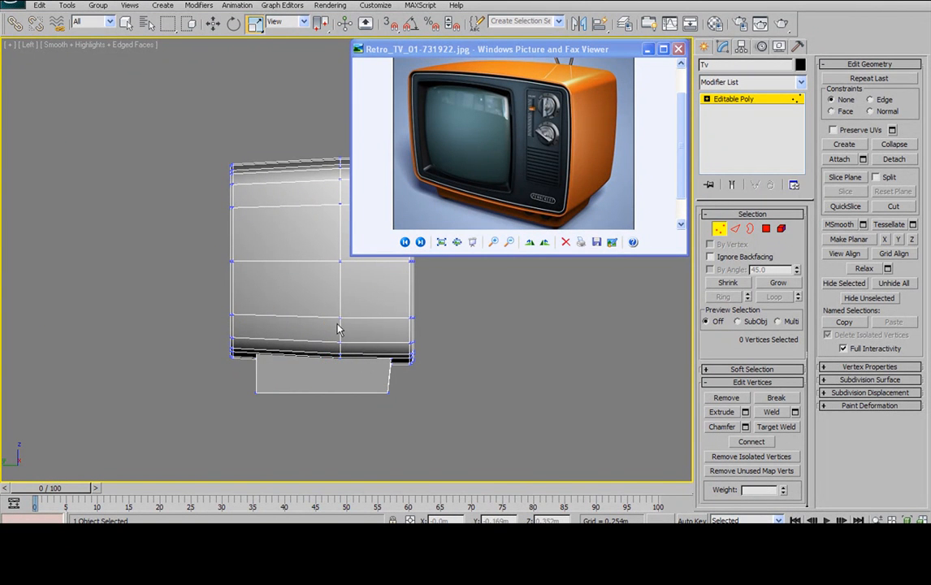
drag(275, 433, 276, 433)
click(461, 387)
alt+middle_drag(462, 387, 340, 366)
click(13, 5)
click(46, 108)
key(Escape)
alt+middle_drag(352, 317, 320, 300)
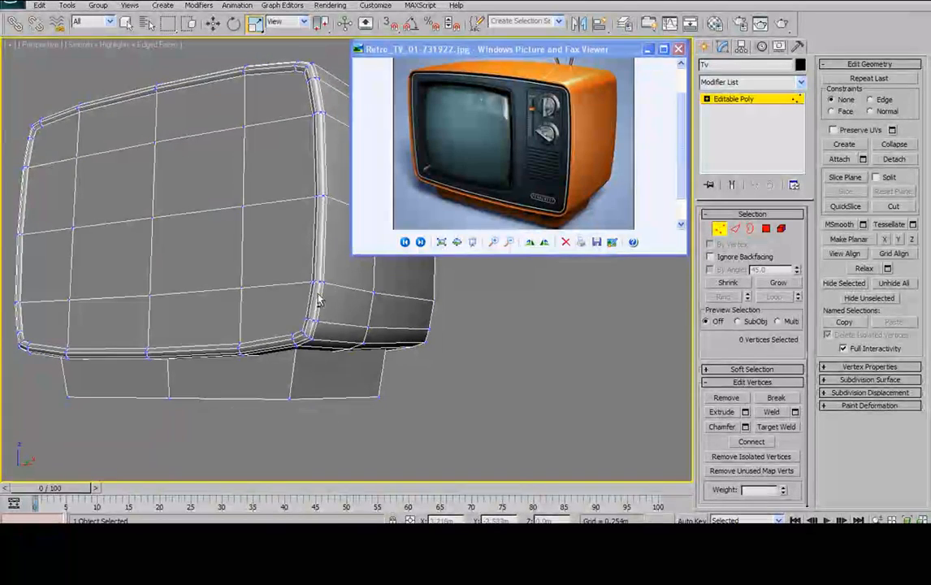
Step: Select the base as an element and hide all unselected geometry
click(735, 230)
alt+middle_drag(359, 294, 345, 278)
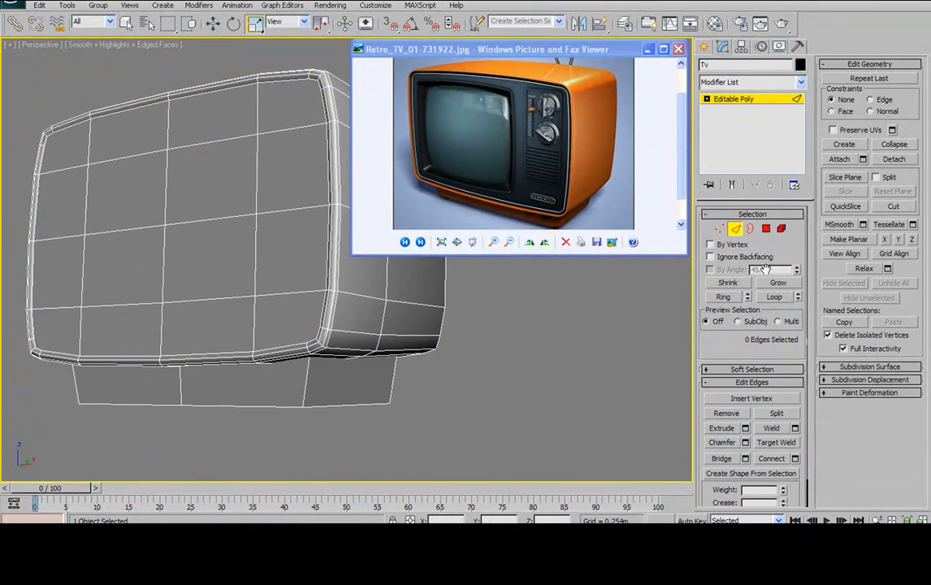
click(784, 230)
click(343, 389)
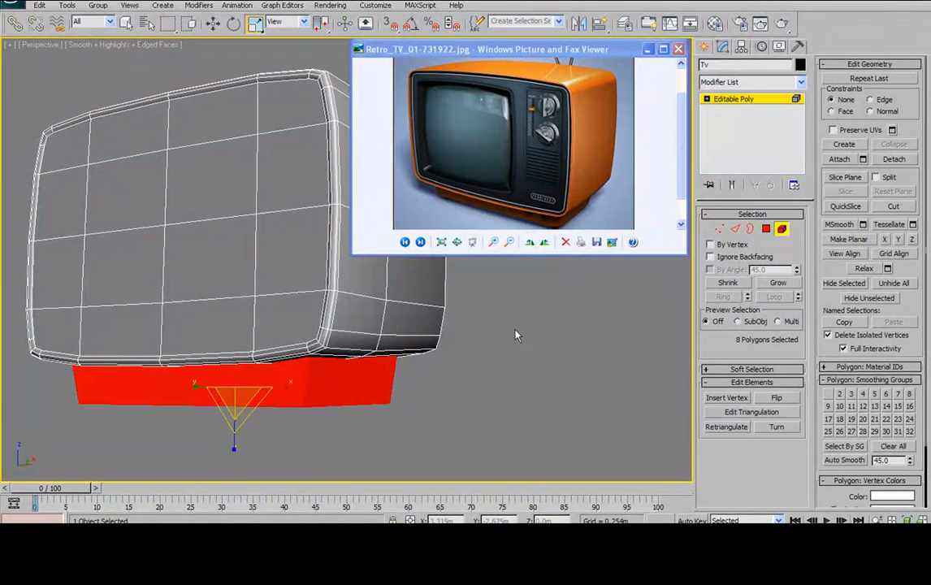
scroll(905, 268, down, 1)
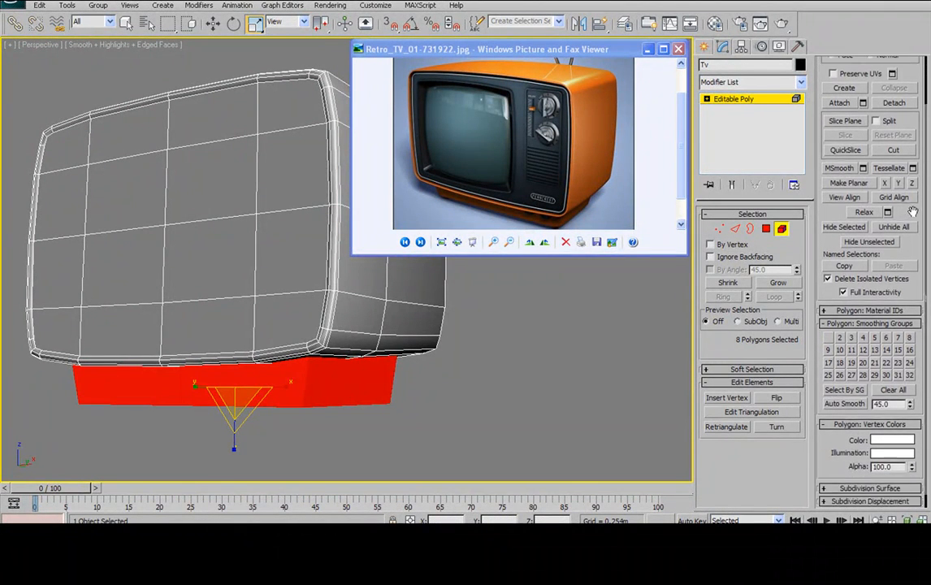
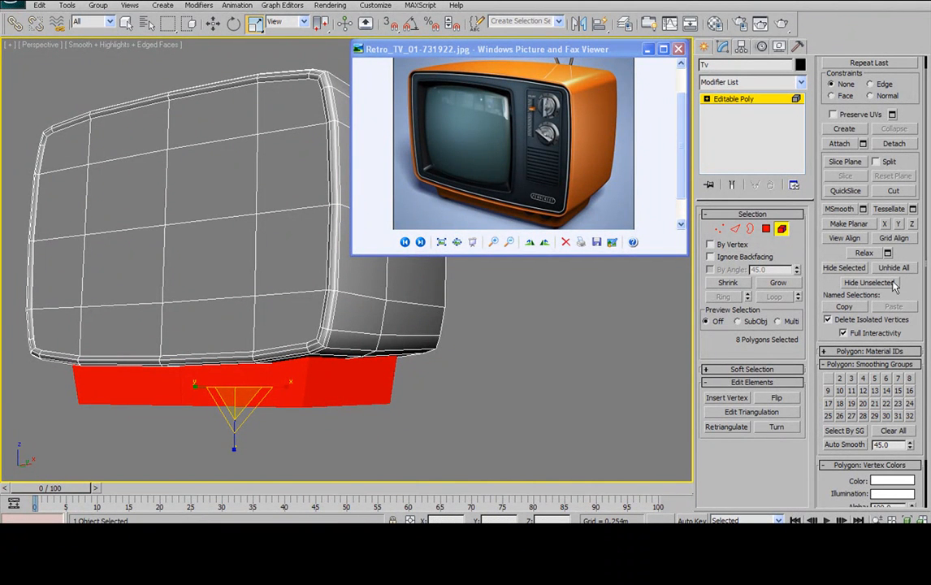
click(863, 282)
alt+middle_drag(303, 377, 247, 369)
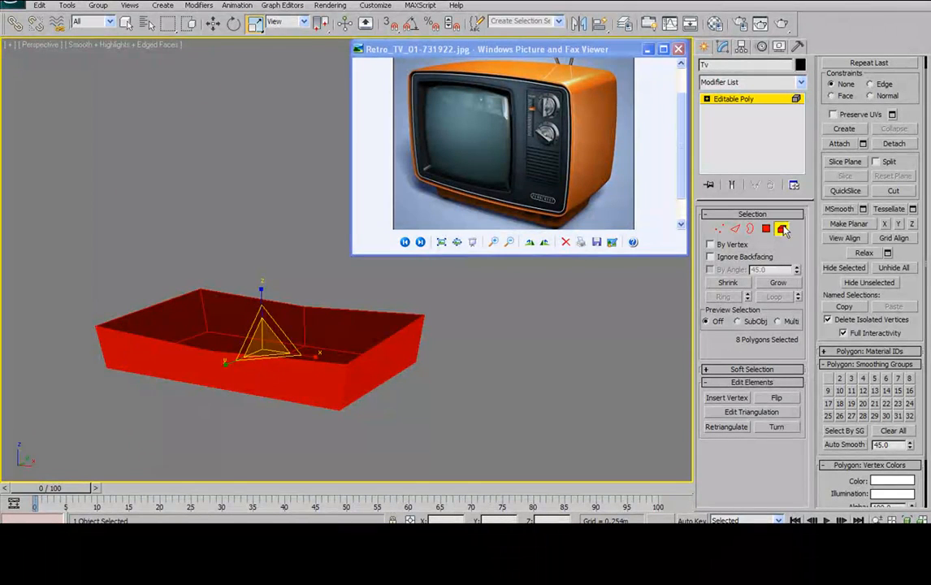
Step: Examine the isolated base's open top and inner faces from several angles, and unhide all geometry
alt+middle_drag(375, 317, 393, 327)
click(341, 285)
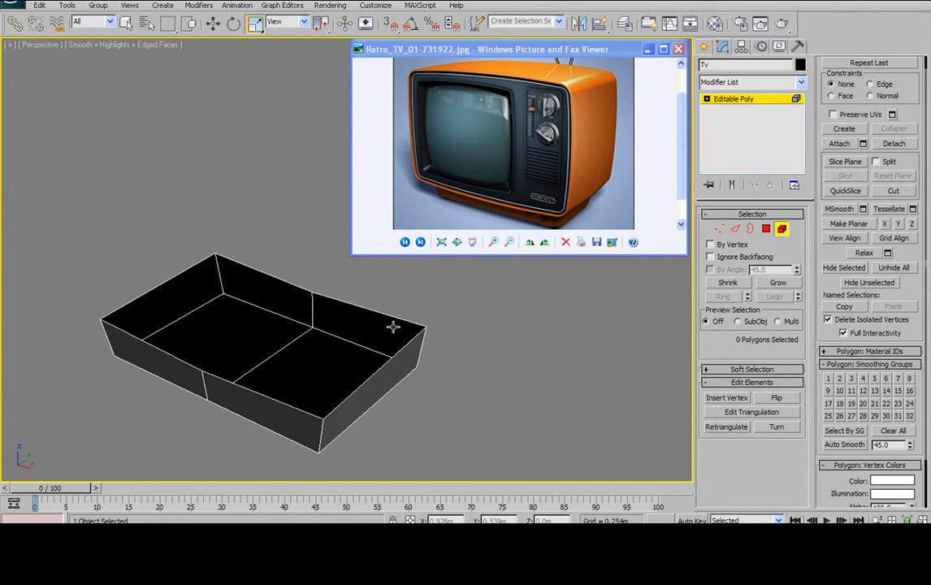
alt+middle_drag(188, 259, 225, 284)
alt+middle_drag(267, 352, 345, 331)
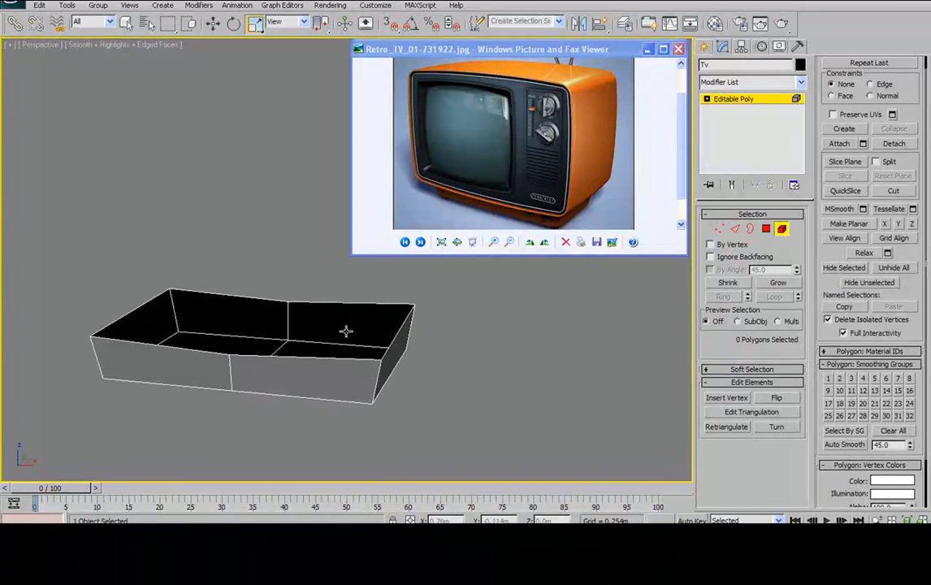
alt+middle_drag(264, 300, 201, 271)
alt+middle_drag(252, 337, 290, 338)
alt+middle_drag(328, 373, 300, 335)
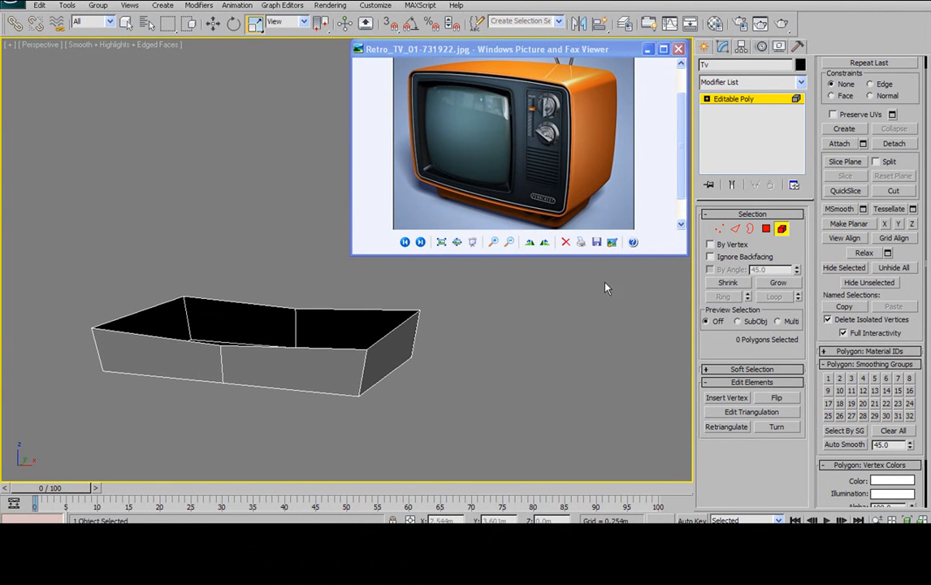
alt+middle_drag(632, 299, 683, 273)
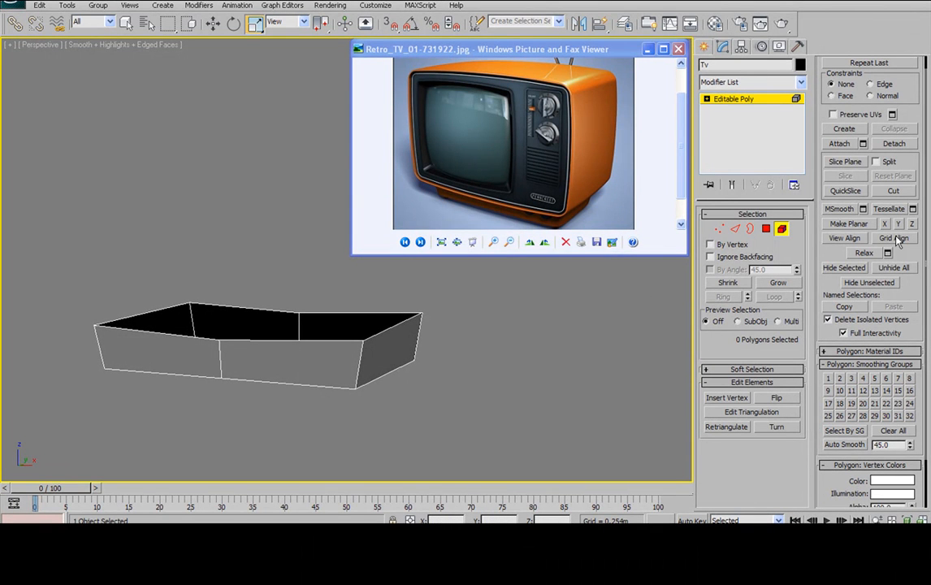
click(891, 269)
alt+middle_drag(301, 317, 691, 227)
Step: Select the ring of vertical edges around the base and deselect the middle ones, leaving the four corner edges
click(731, 229)
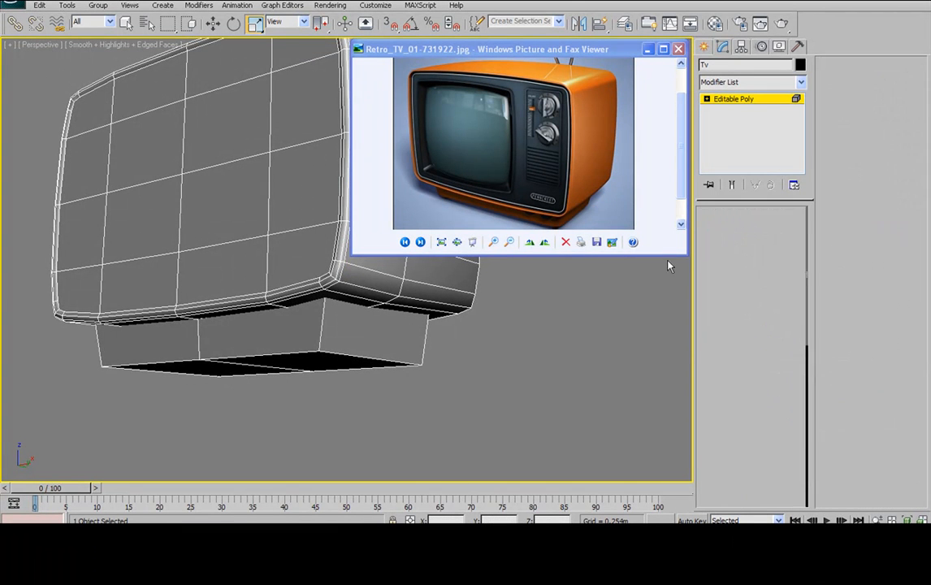
click(323, 319)
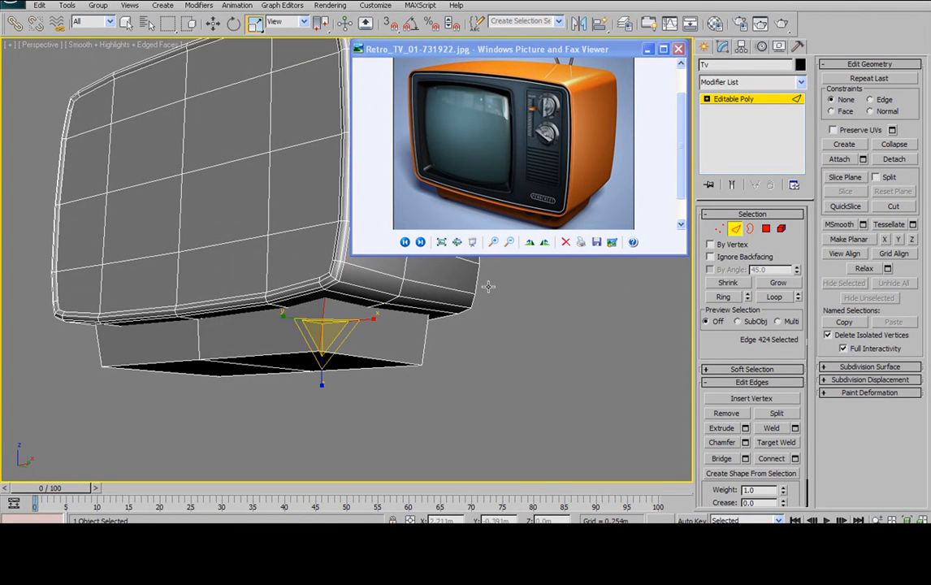
click(725, 297)
alt+middle_drag(560, 268, 341, 362)
alt+middle_drag(244, 378, 286, 307)
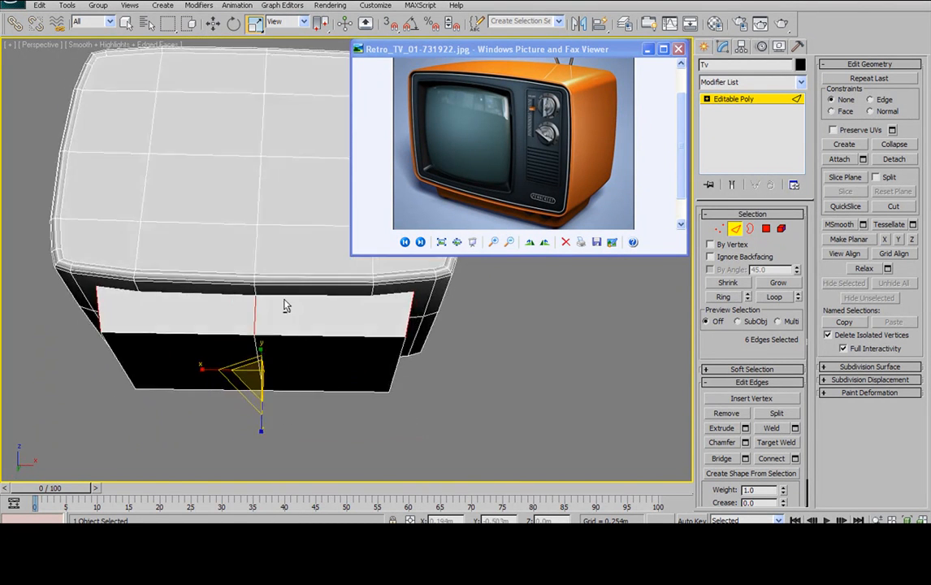
drag(233, 462, 278, 350)
alt+middle_drag(353, 266, 321, 286)
Step: Chamfer the base's four vertical corner edges by 0.117 m with 2 segments
click(745, 442)
alt+middle_drag(406, 380, 384, 410)
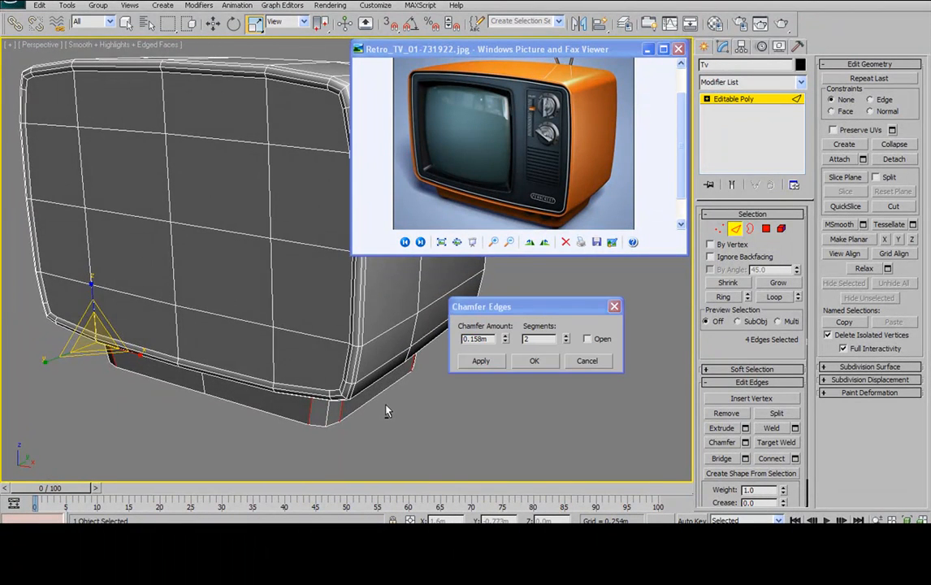
drag(504, 341, 503, 356)
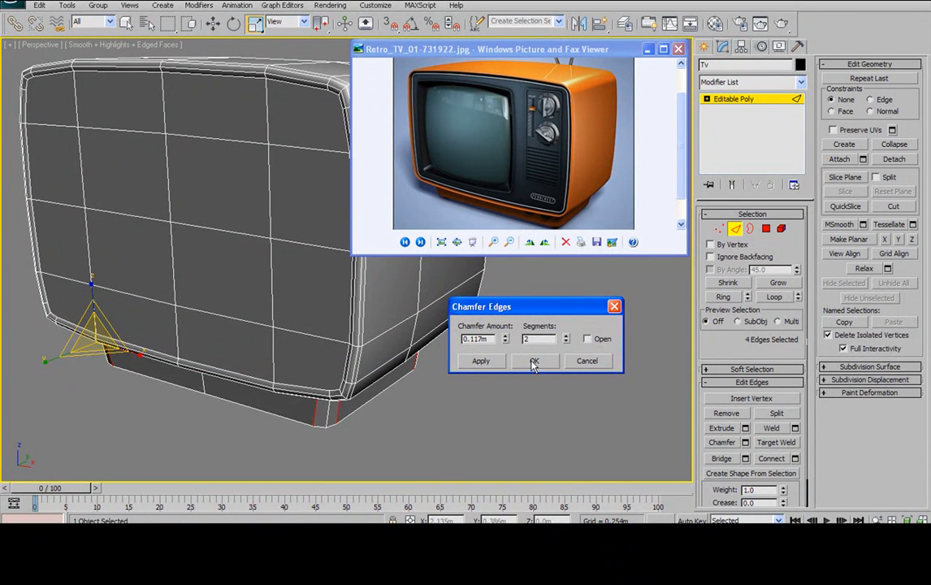
click(534, 362)
alt+middle_drag(436, 344, 343, 362)
Step: Select the two polygons on the underside of the base
scroll(549, 214, up, 3)
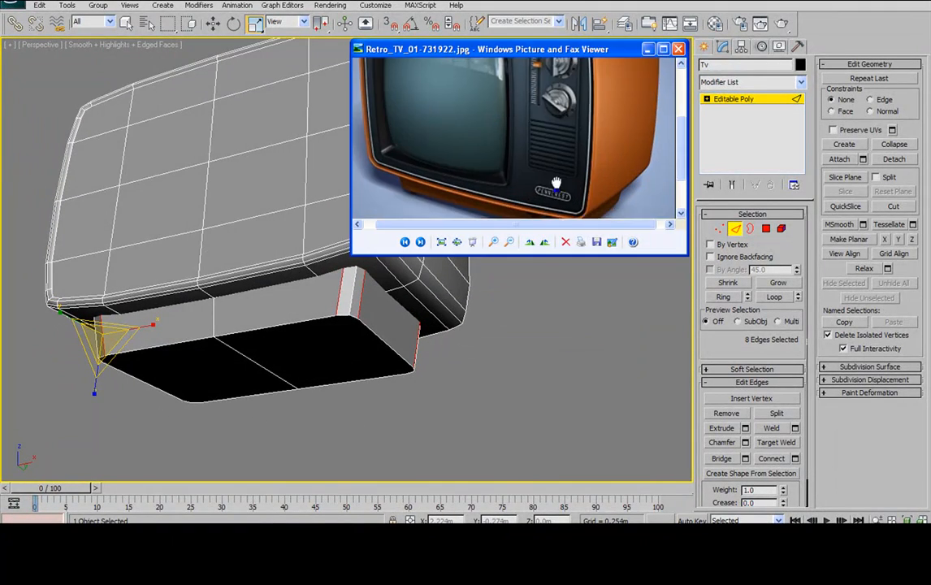
drag(556, 182, 548, 134)
scroll(580, 201, up, 1)
scroll(477, 164, down, 2)
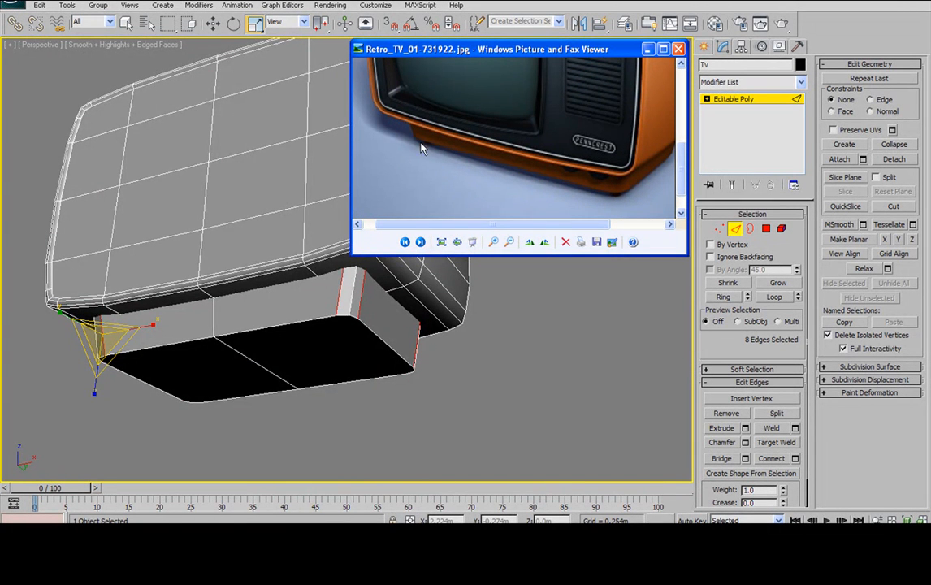
alt+middle_drag(348, 291, 388, 322)
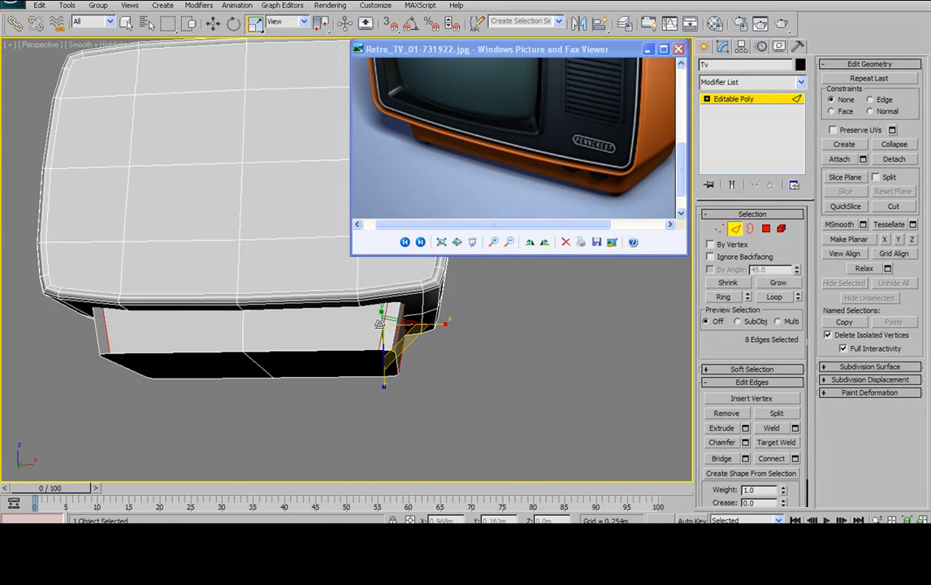
click(766, 229)
click(372, 358)
ctrl+click(225, 356)
alt+middle_drag(237, 336, 244, 299)
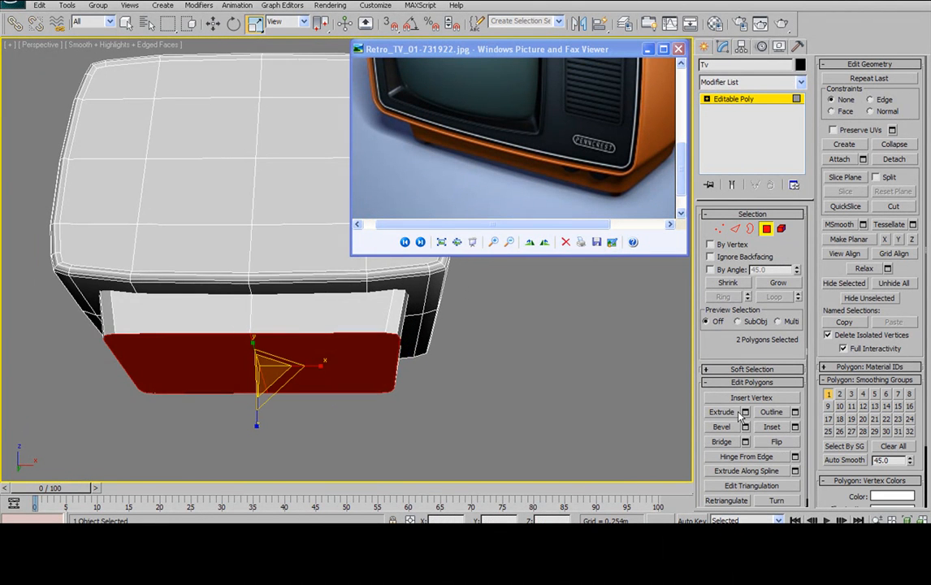
Step: Bevel the base's two bottom polygons as a group with a height of 0.035 m and an outline amount of -0.029 m
click(746, 427)
scroll(396, 378, up, 8)
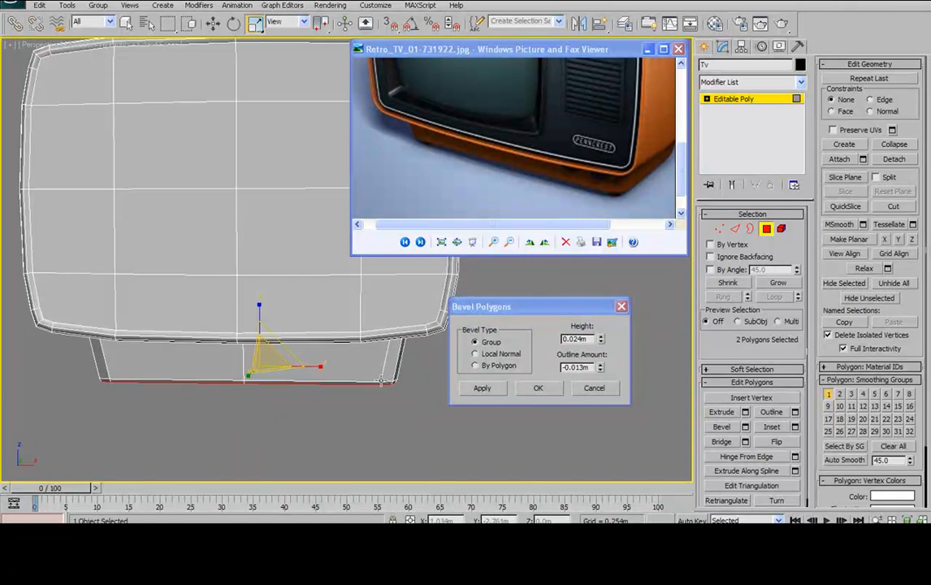
middle_drag(395, 378, 357, 323)
drag(600, 344, 607, 311)
drag(600, 367, 593, 412)
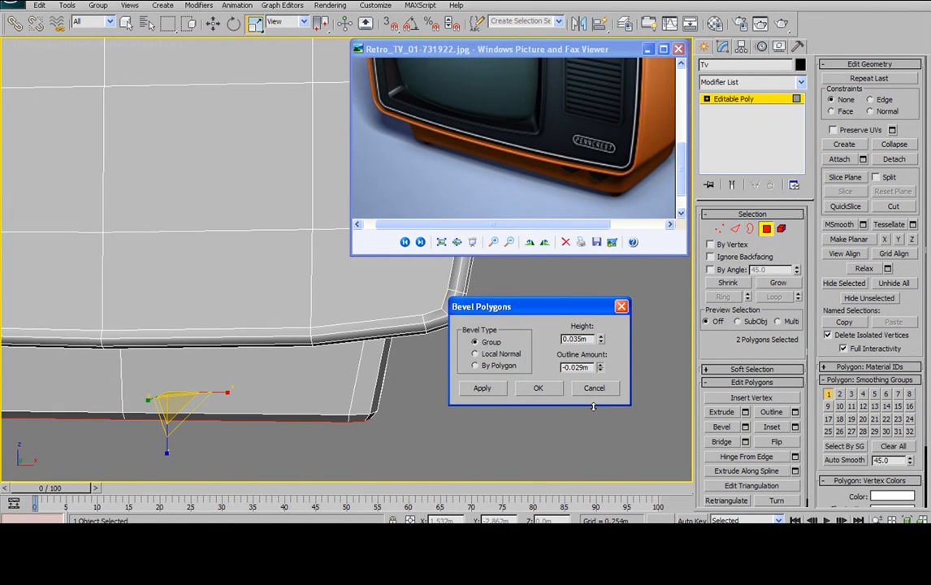
scroll(315, 370, down, 4)
alt+middle_drag(250, 358, 281, 332)
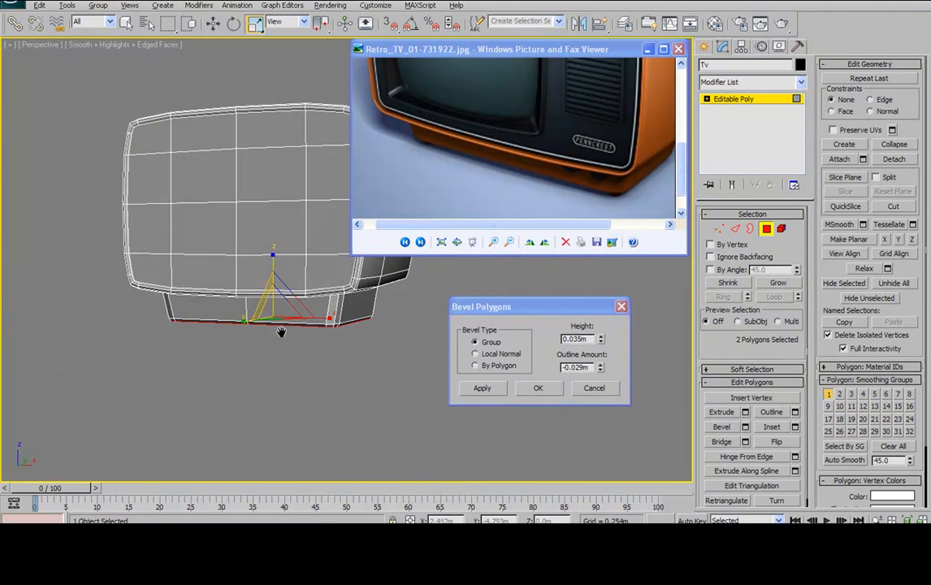
click(538, 389)
alt+middle_drag(541, 391, 436, 345)
scroll(374, 345, up, 5)
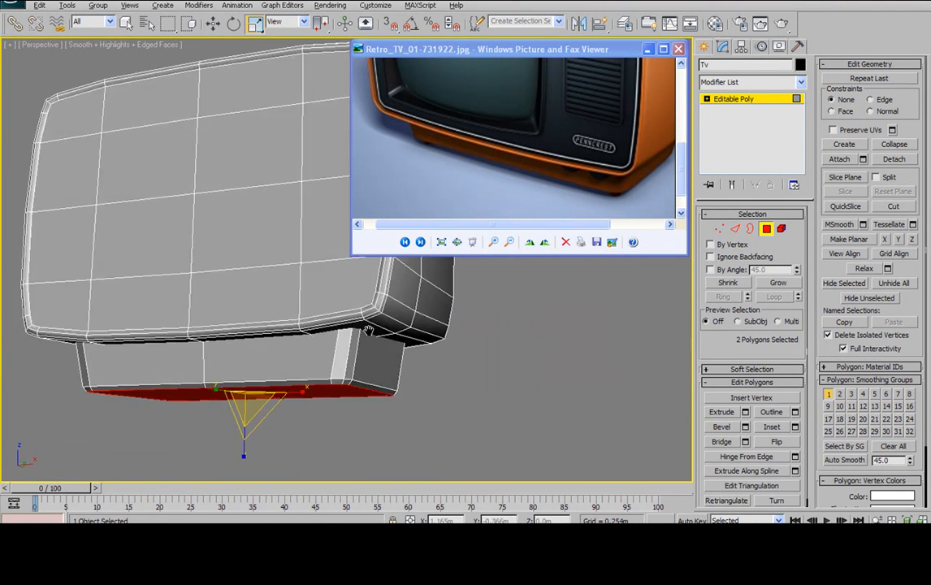
Step: Select the whole base as an element, clear its smoothing groups and assign smoothing group 1 to its polygons
click(781, 228)
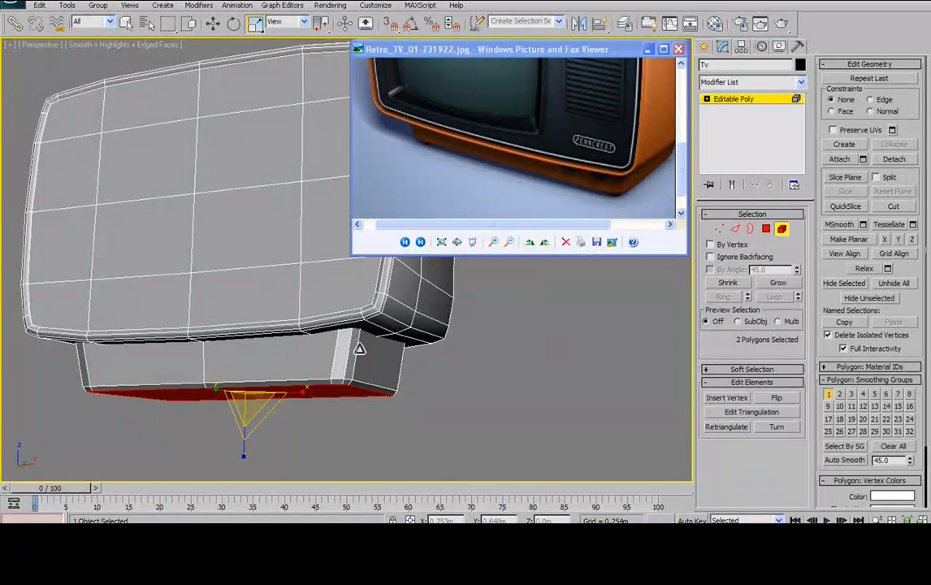
click(357, 349)
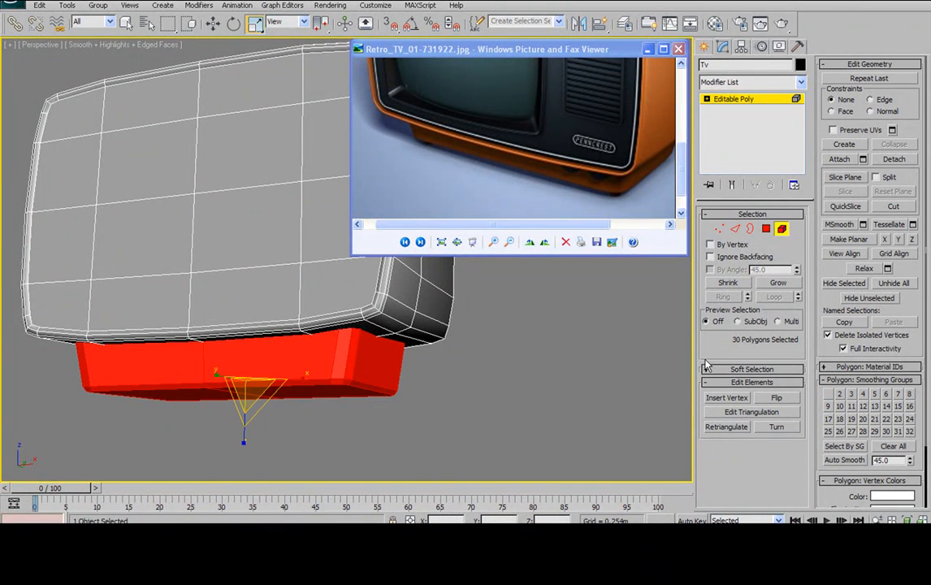
click(766, 229)
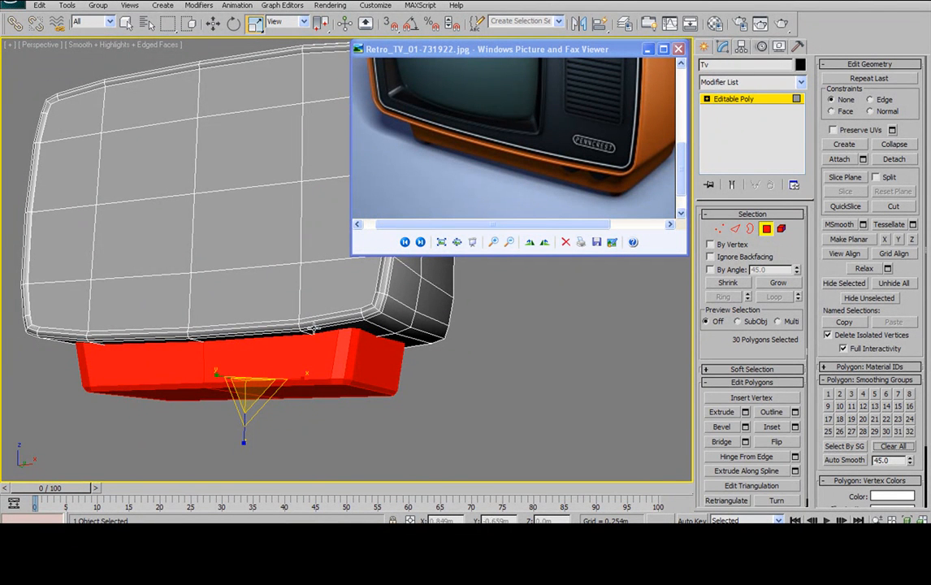
click(830, 396)
Step: Assign smoothing group 2 to the two polygons on the base's underside and clear the selection
alt+middle_drag(384, 404, 356, 368)
click(243, 366)
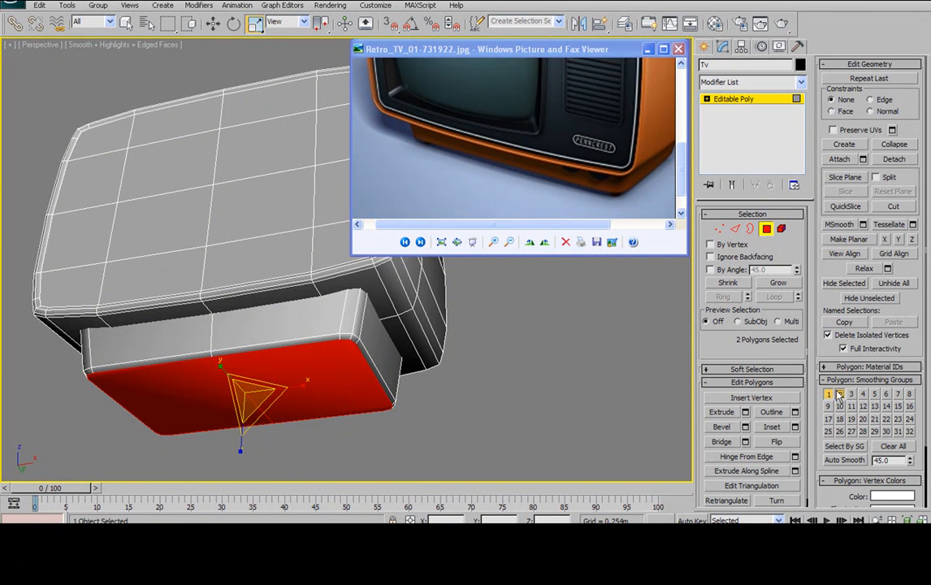
alt+middle_drag(416, 343, 361, 333)
click(466, 378)
Step: Compare the TV model with the reference photo, examining the photo's front rim, recessed front panel and screen up close
scroll(410, 365, down, 2)
scroll(535, 120, down, 2)
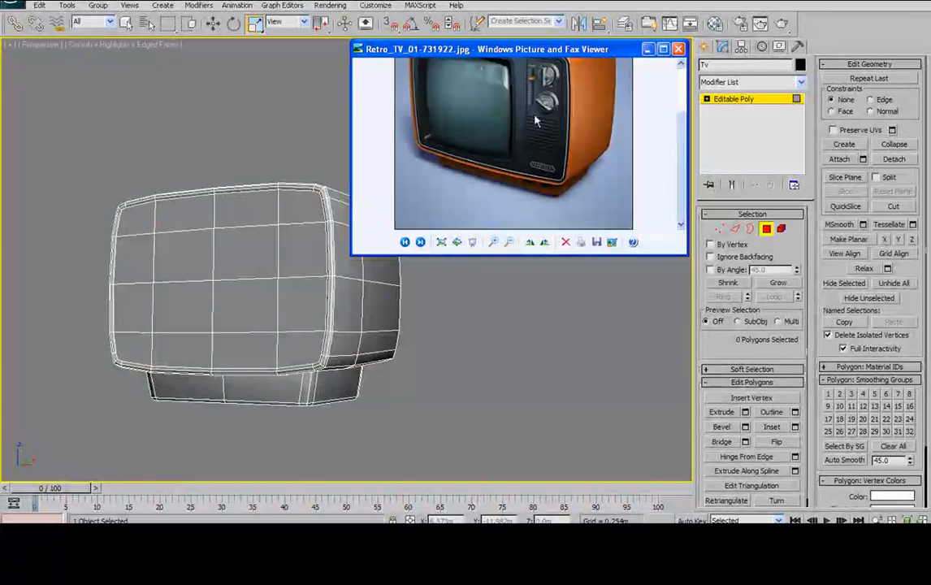
scroll(535, 120, up, 3)
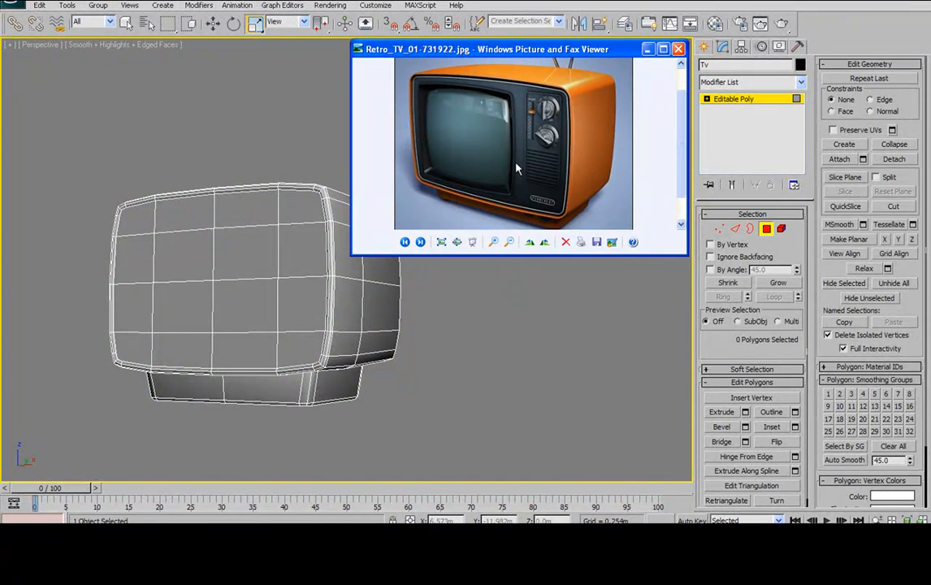
alt+middle_drag(234, 189, 267, 200)
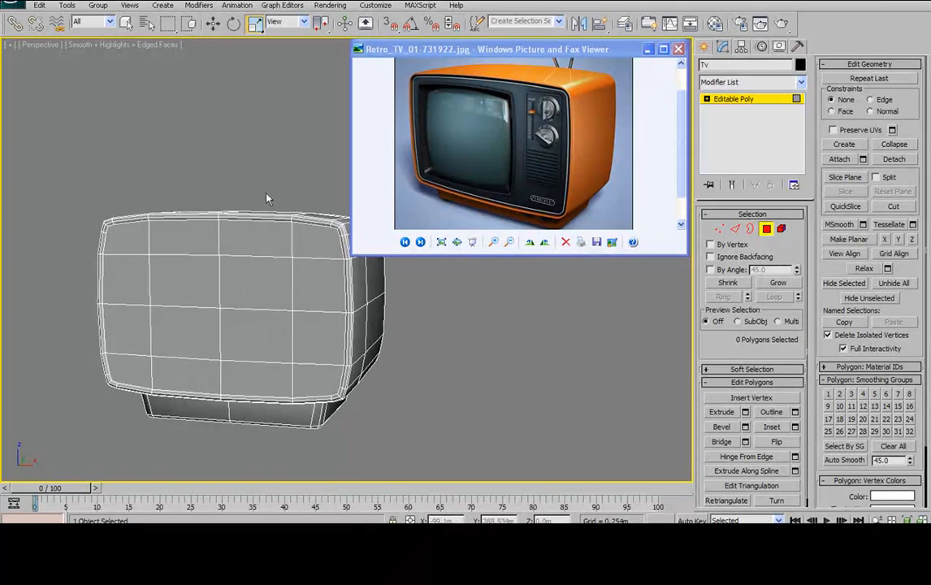
alt+middle_drag(178, 215, 203, 210)
scroll(402, 156, up, 3)
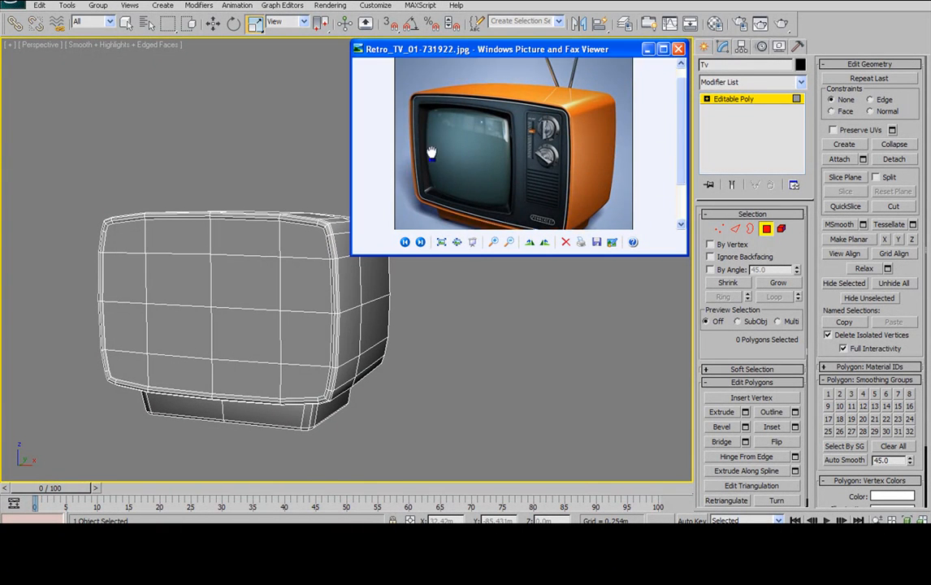
scroll(402, 157, up, 5)
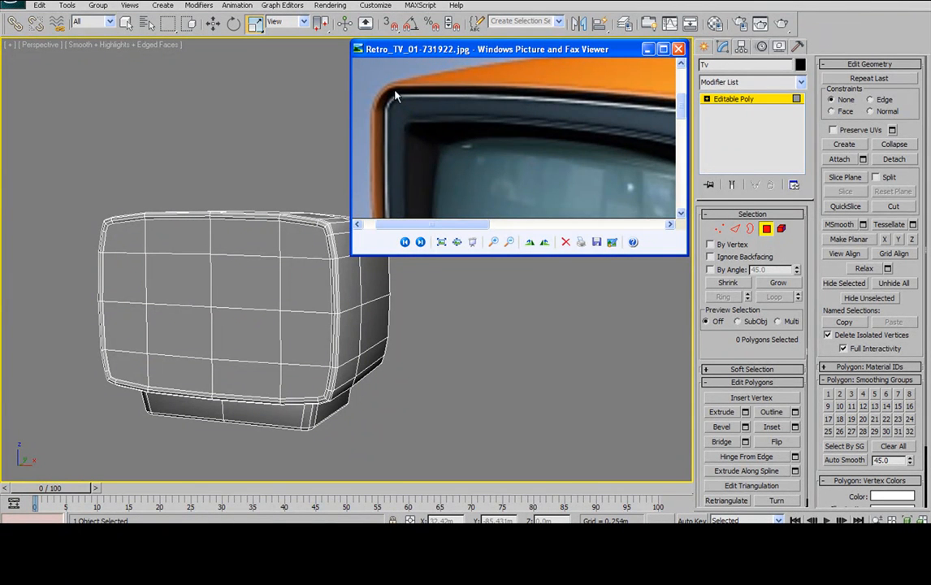
scroll(424, 106, down, 2)
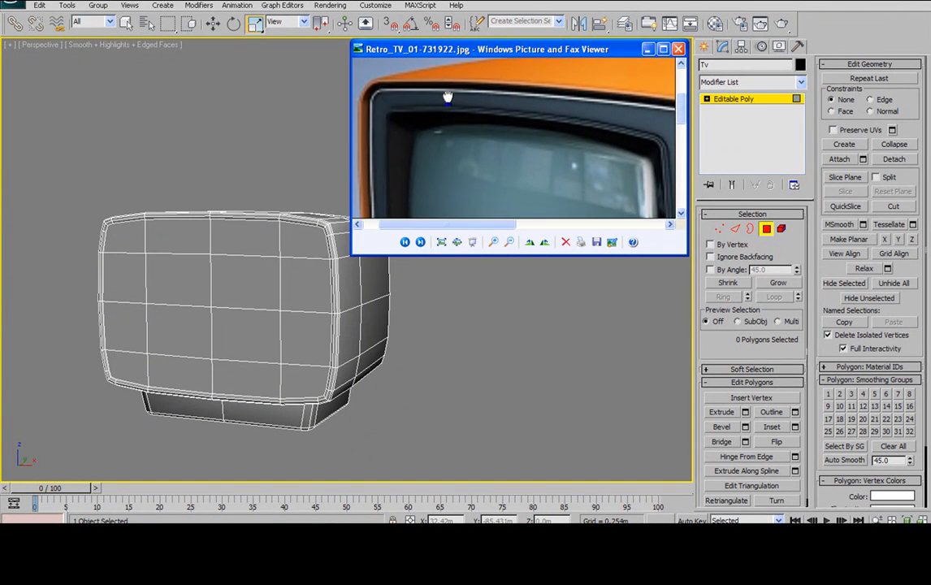
scroll(435, 100, down, 2)
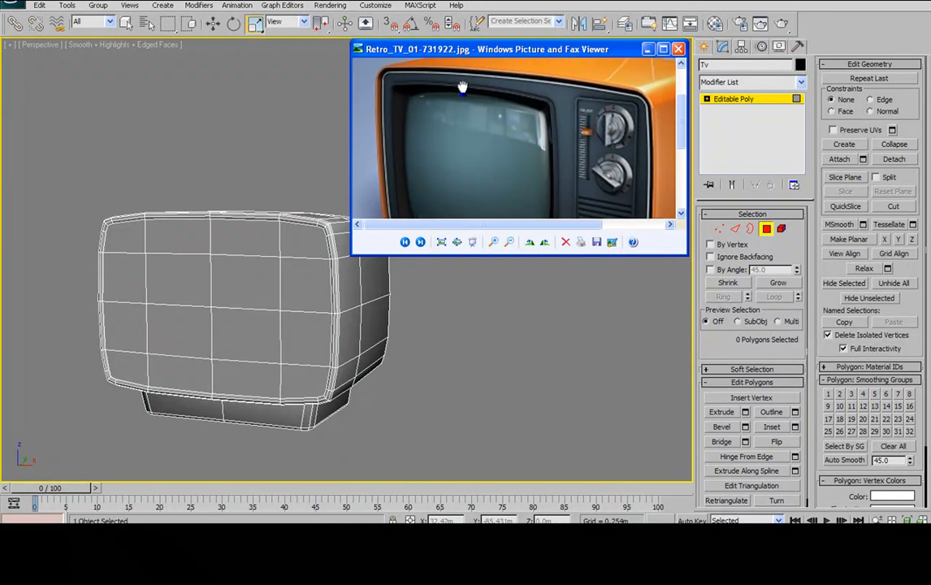
Step: Select the four central polygons of the cabinet's front and grow the selection to the whole front face inside the rim
click(90, 249)
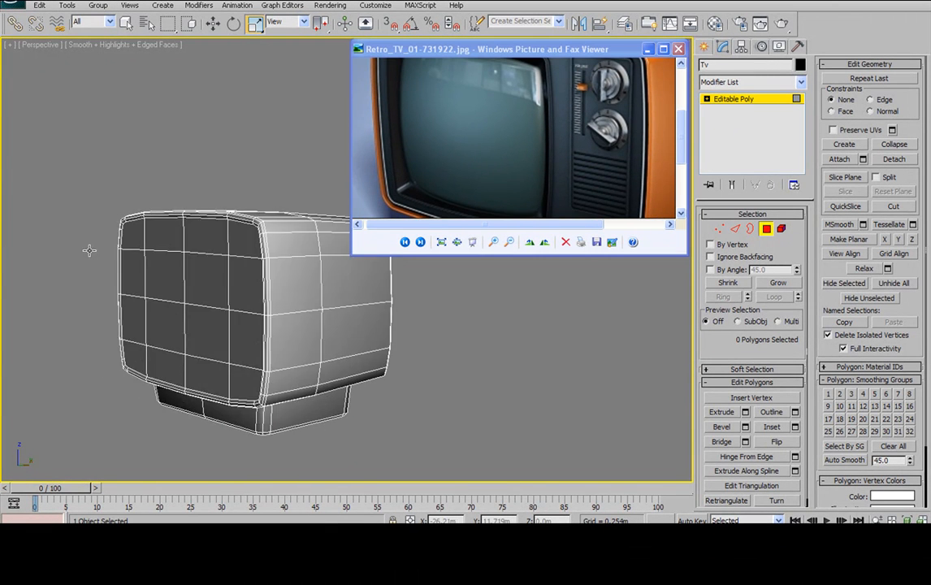
click(176, 274)
ctrl+click(239, 274)
ctrl+click(175, 325)
ctrl+click(239, 325)
alt+middle_drag(191, 302, 262, 273)
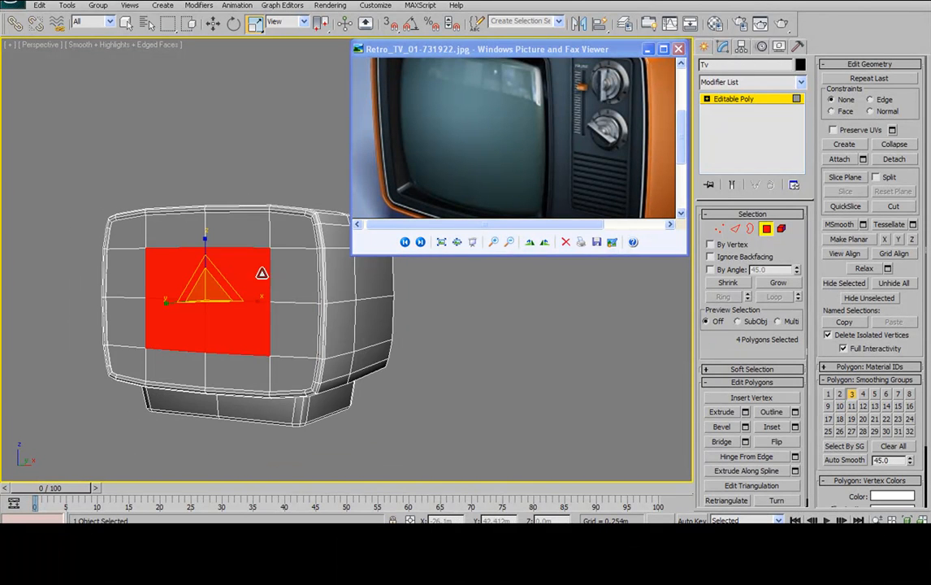
click(778, 283)
alt+middle_drag(329, 257, 178, 274)
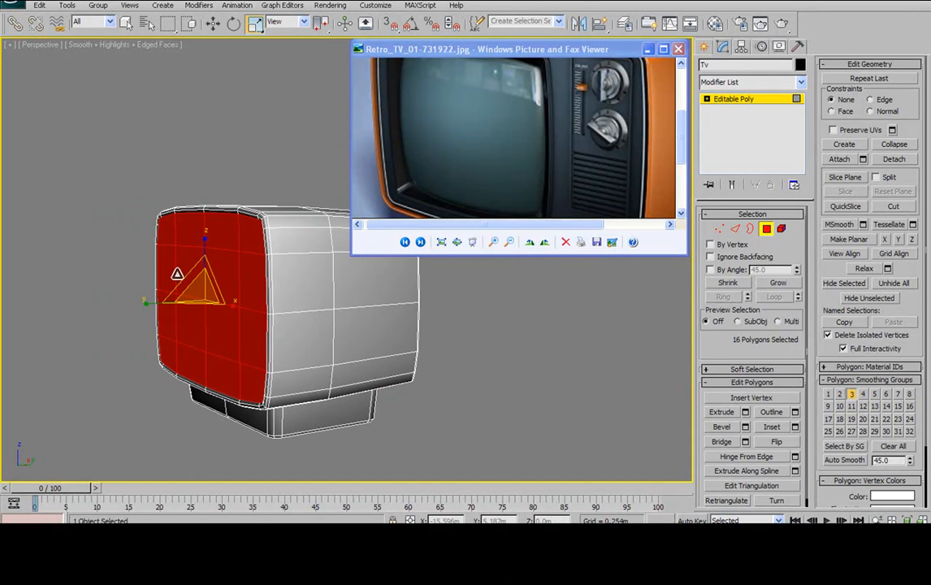
Step: Extrude the front face polygons inward as a group by -0.068 m
click(745, 412)
drag(603, 342, 601, 415)
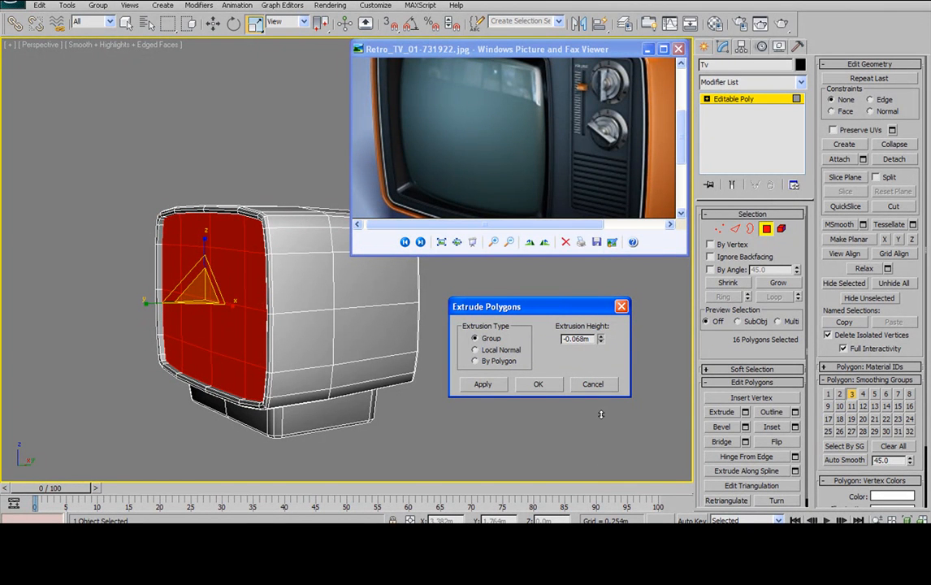
click(541, 387)
alt+middle_drag(541, 387, 432, 346)
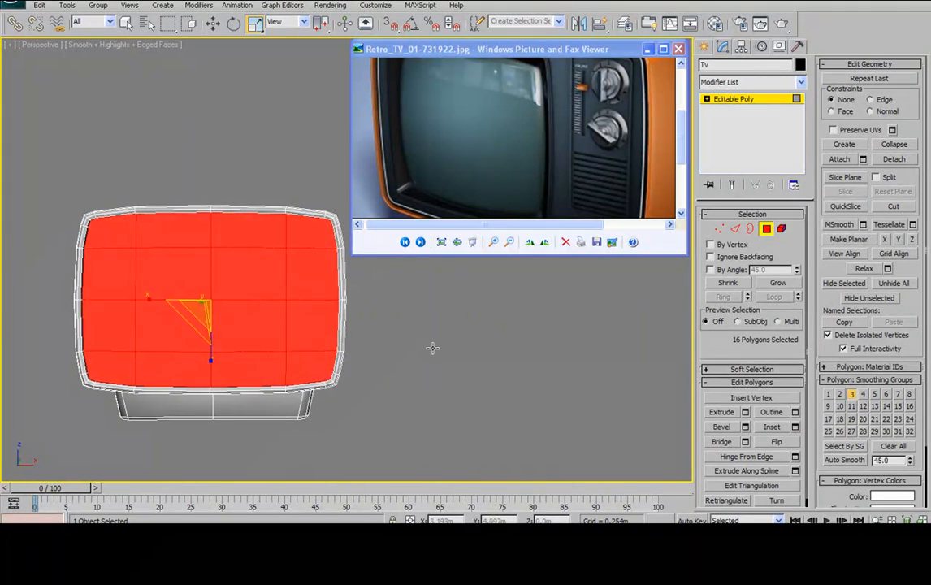
Step: Scale the selected front screen polygons down slightly using the Scale Transform Type-In dialog
scroll(277, 308, up, 3)
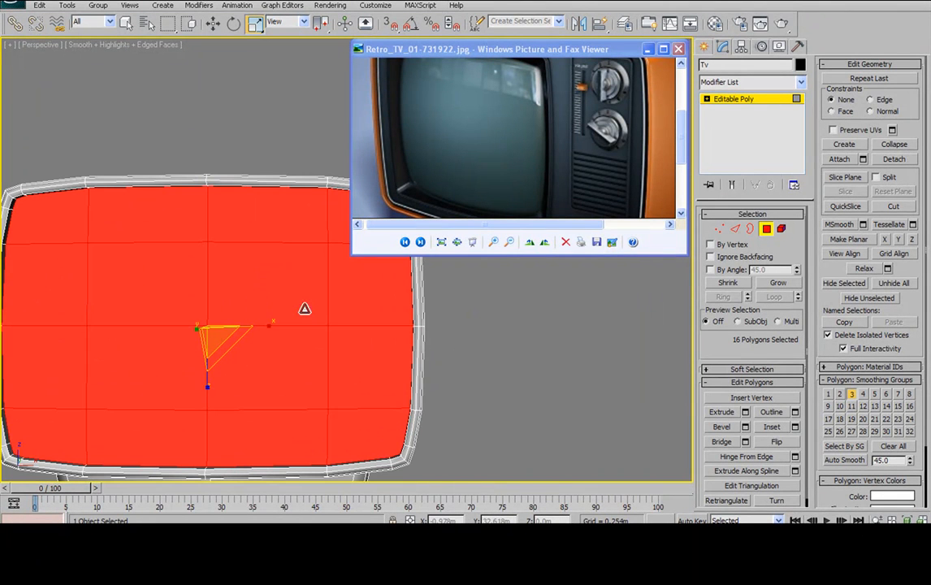
right_click(255, 28)
drag(222, 173, 220, 65)
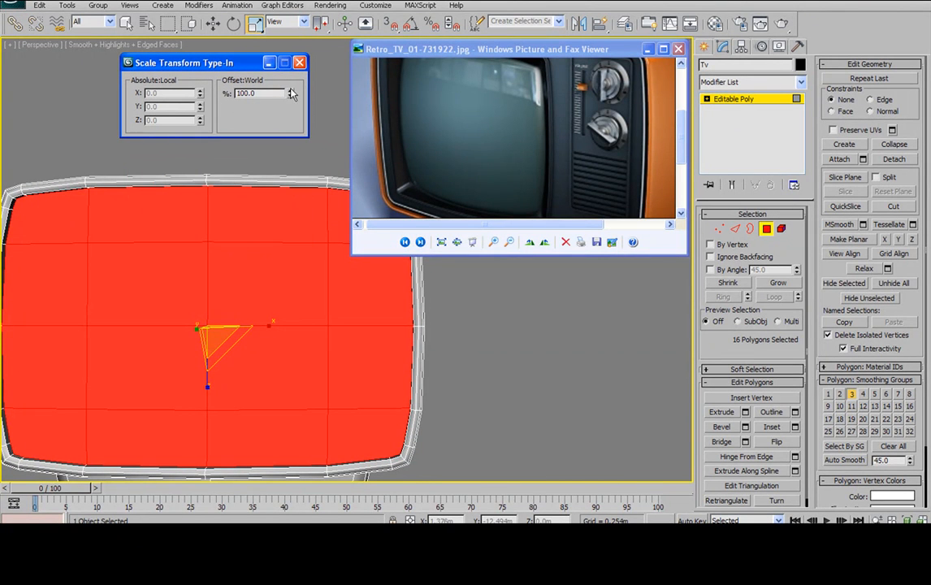
middle_drag(221, 177, 247, 194)
mouse_move(290, 94)
mouse_down()
mouse_move(285, 116)
mouse_move(287, 103)
mouse_up()
mouse_move(216, 253)
alt+middle_down()
mouse_move(158, 293)
mouse_move(145, 291)
mouse_move(239, 294)
mouse_move(301, 266)
mouse_move(202, 268)
mouse_move(242, 268)
mouse_move(226, 241)
alt+middle_up()
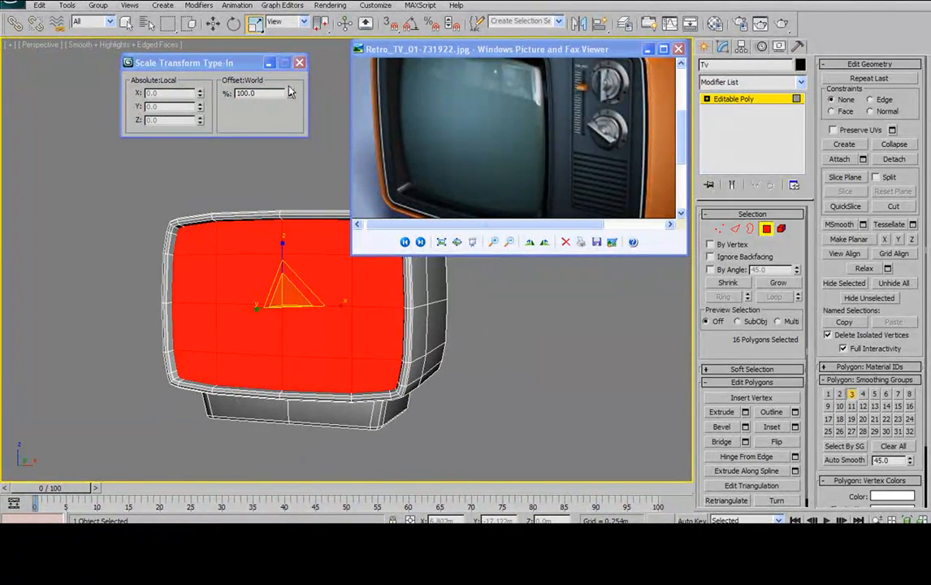
click(299, 62)
Step: Compare the front frame of the TV model with the reference photo
alt+middle_drag(246, 122, 253, 136)
scroll(412, 139, down, 1)
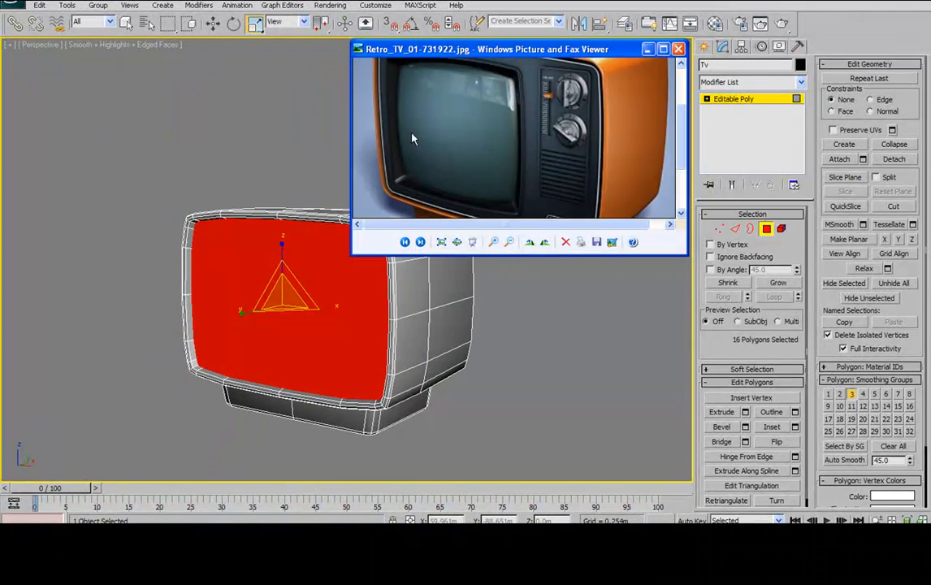
scroll(413, 139, down, 1)
scroll(411, 175, up, 2)
scroll(410, 156, down, 1)
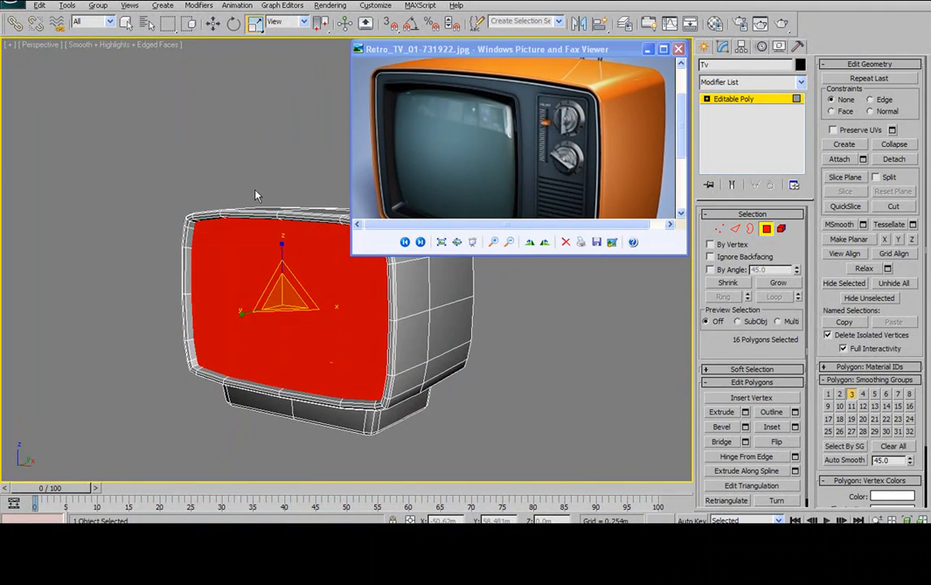
alt+middle_drag(255, 195, 292, 180)
Step: Select the ring of short edges around the inner lip of the screen frame and convert it to a polygon selection
click(735, 229)
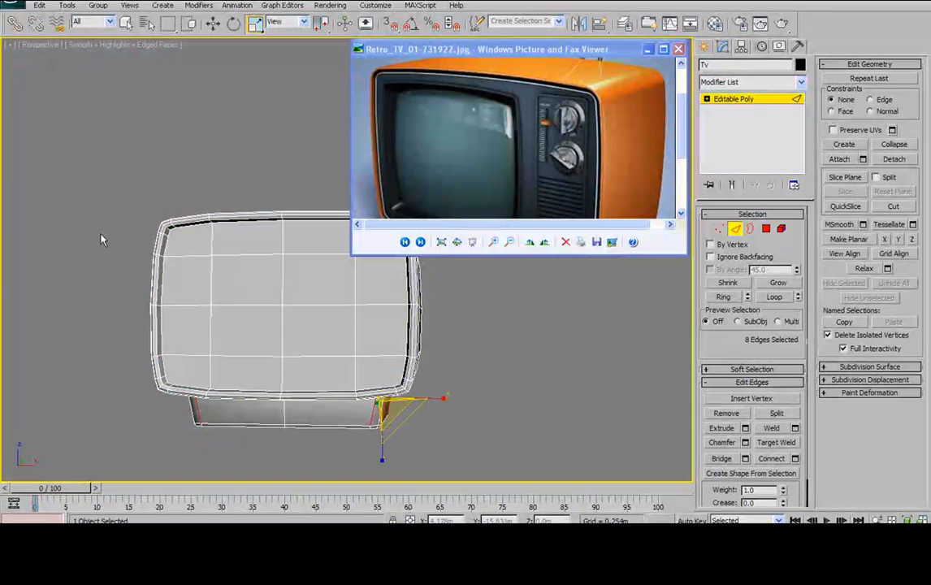
click(165, 227)
scroll(216, 246, up, 5)
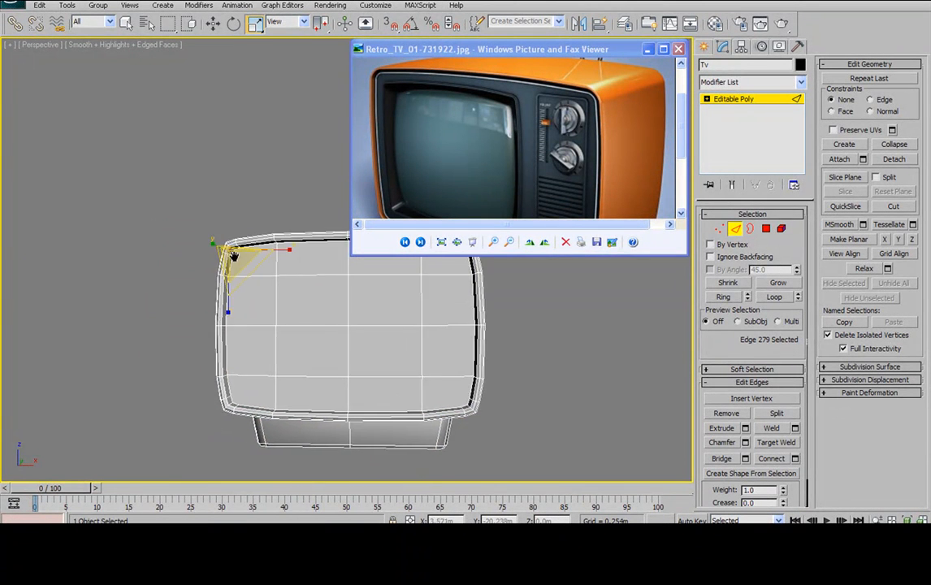
middle_drag(181, 245, 452, 261)
alt+middle_drag(295, 258, 206, 218)
key(F4)
click(165, 267)
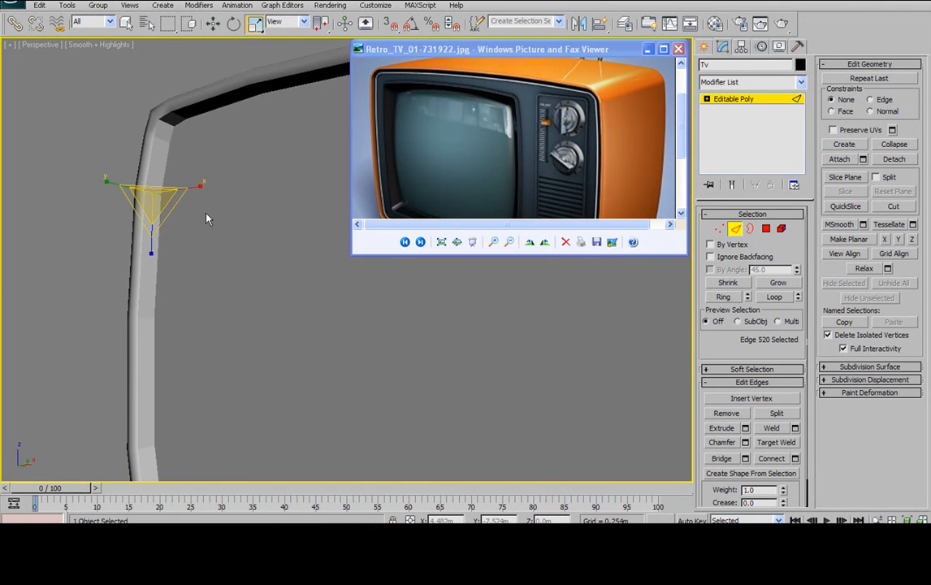
key(F4)
mouse_move(184, 183)
alt+middle_down()
mouse_move(195, 203)
mouse_move(191, 191)
alt+middle_up()
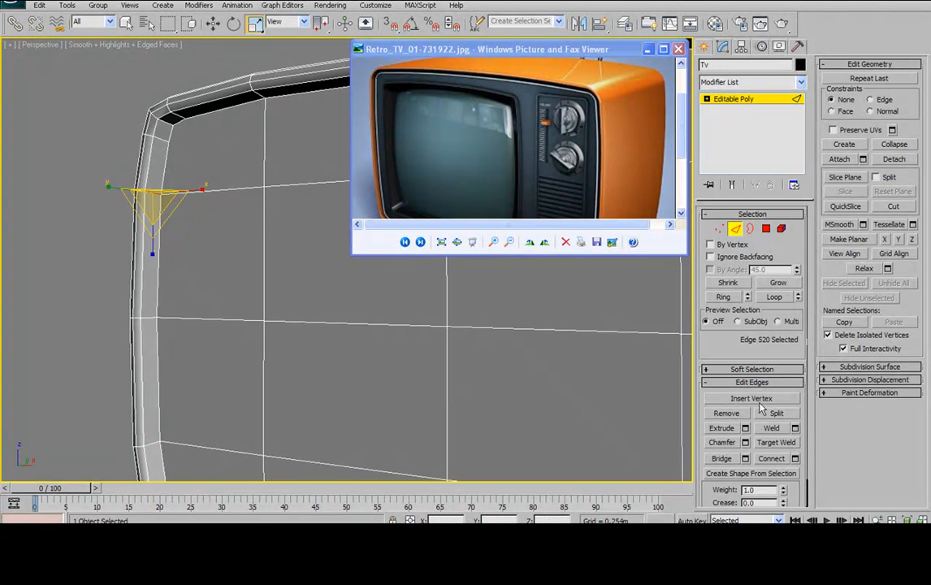
click(738, 297)
alt+middle_drag(396, 297, 380, 316)
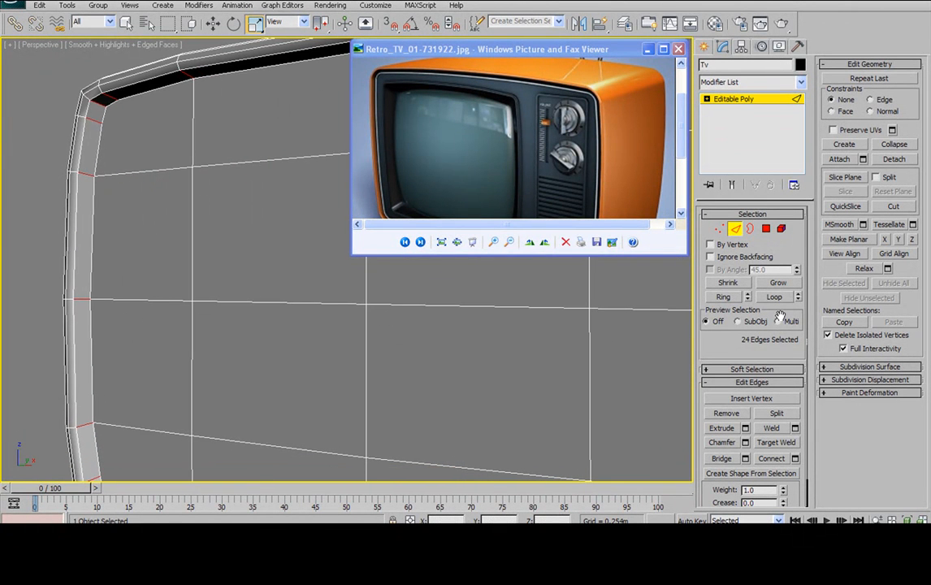
ctrl+click(766, 230)
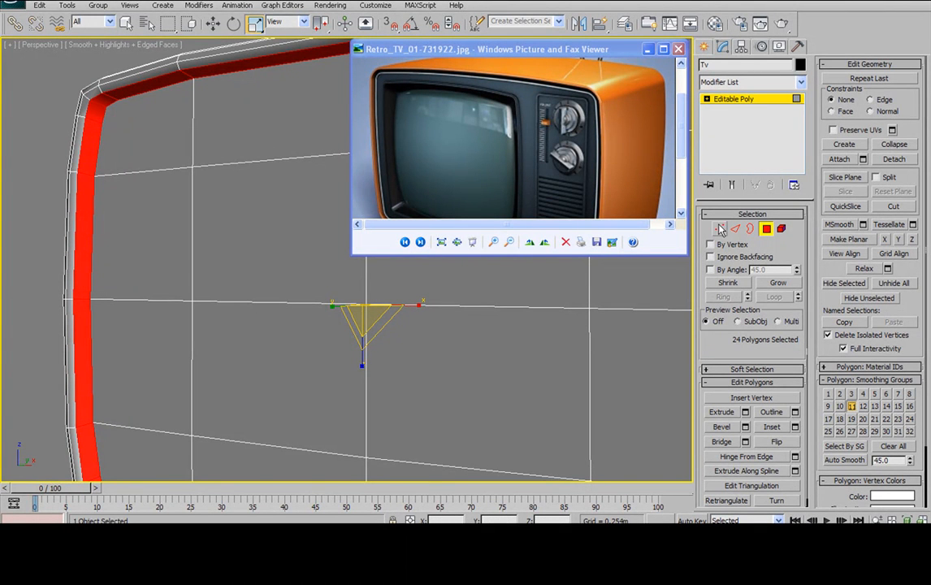
Step: Examine the inner lip polygons from several angles against the reference photo and clear the polygon selection
middle_drag(326, 171, 273, 152)
scroll(257, 143, down, 5)
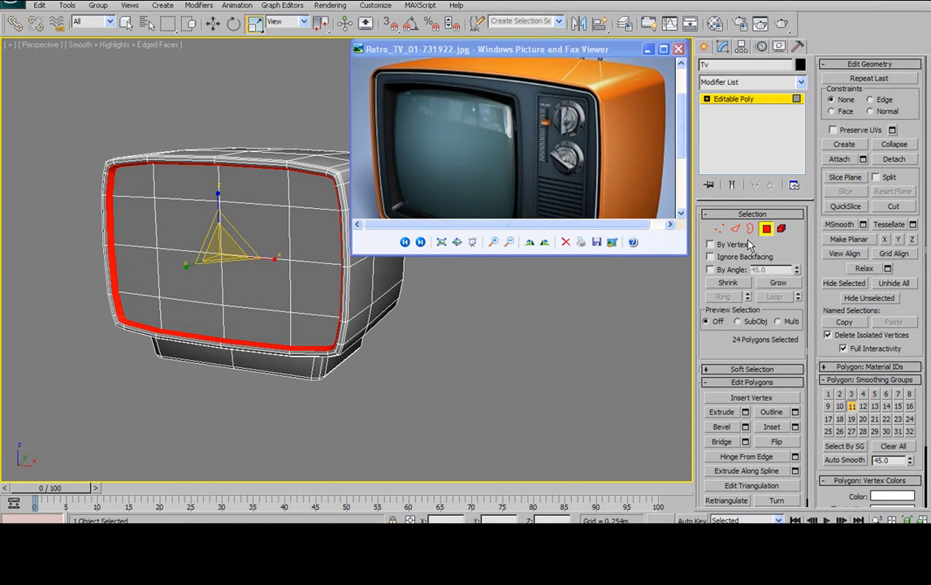
click(766, 229)
alt+middle_drag(293, 216, 244, 196)
scroll(208, 163, up, 5)
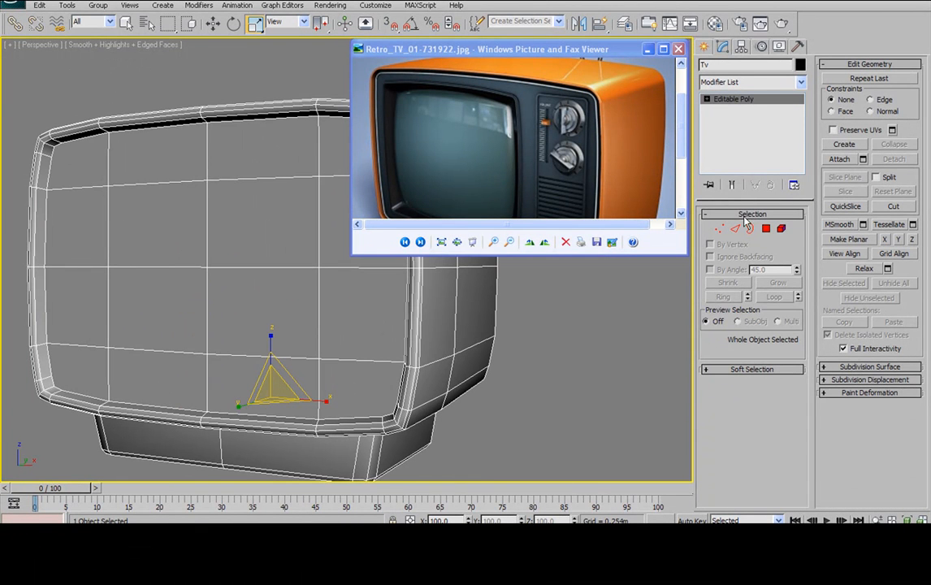
click(765, 230)
alt+middle_drag(153, 129, 193, 141)
scroll(164, 130, up, 3)
scroll(225, 129, down, 3)
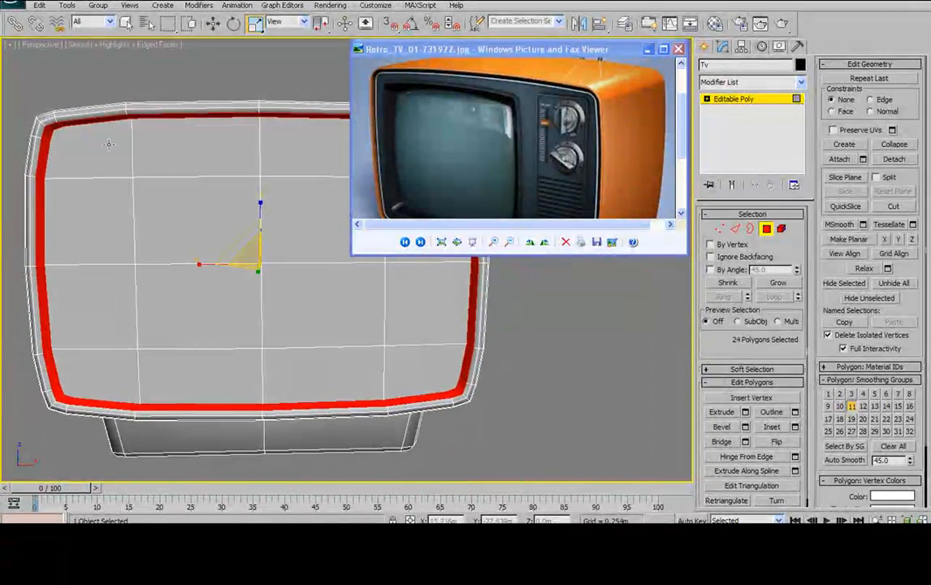
alt+middle_drag(363, 165, 382, 154)
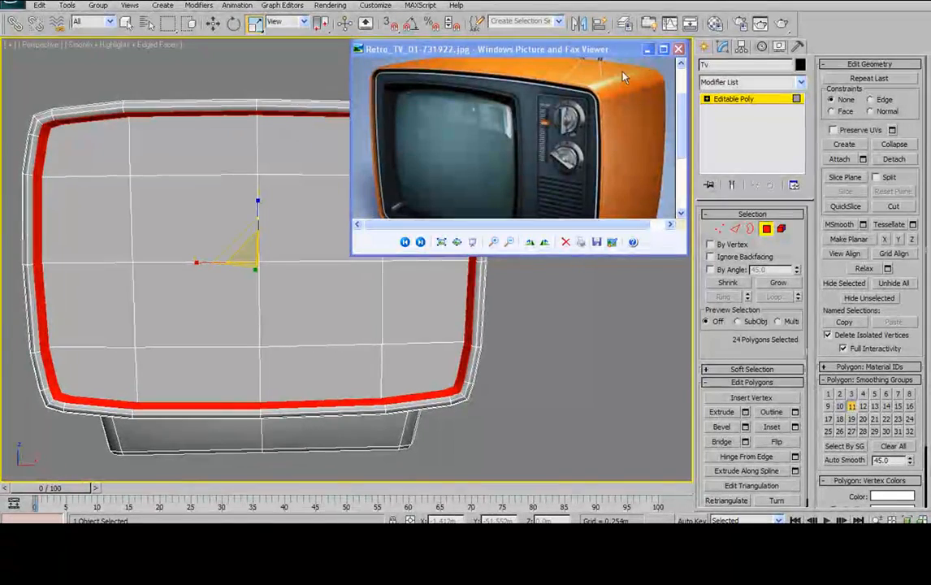
alt+middle_drag(244, 104, 200, 138)
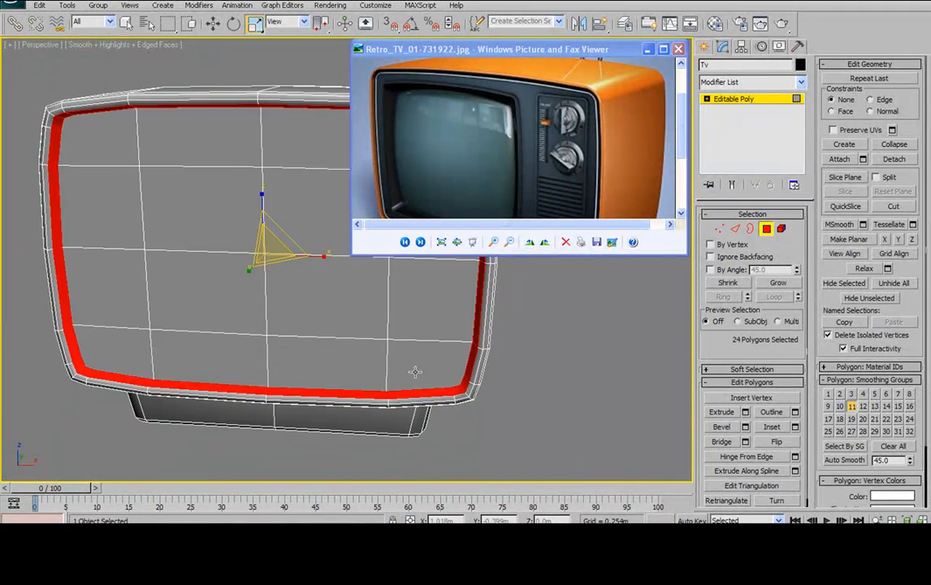
click(512, 378)
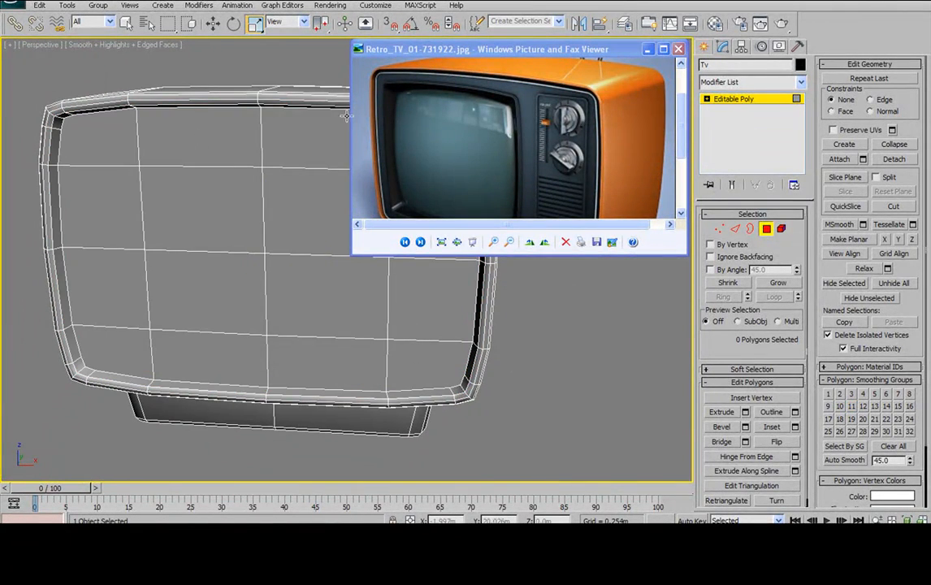
scroll(542, 127, down, 1)
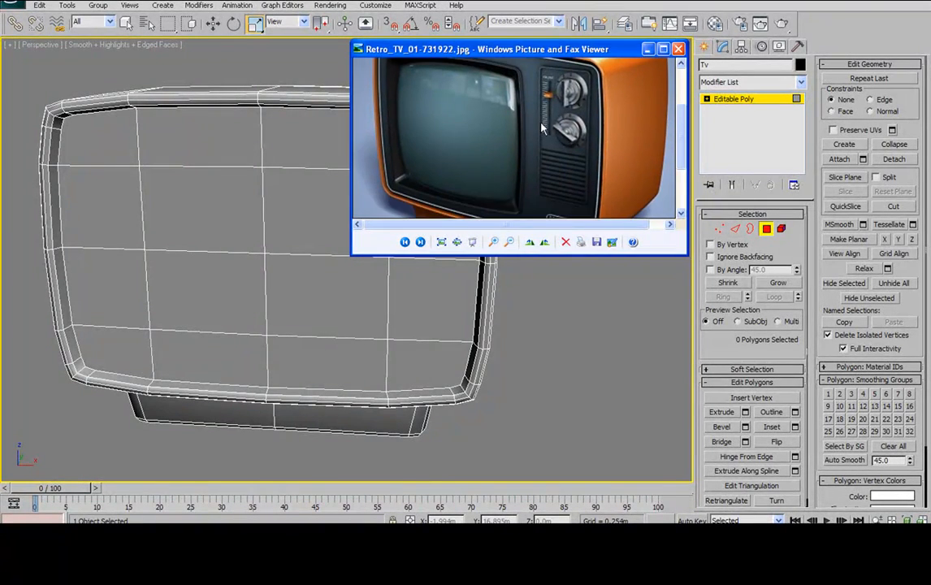
scroll(398, 122, down, 1)
middle_drag(222, 149, 228, 204)
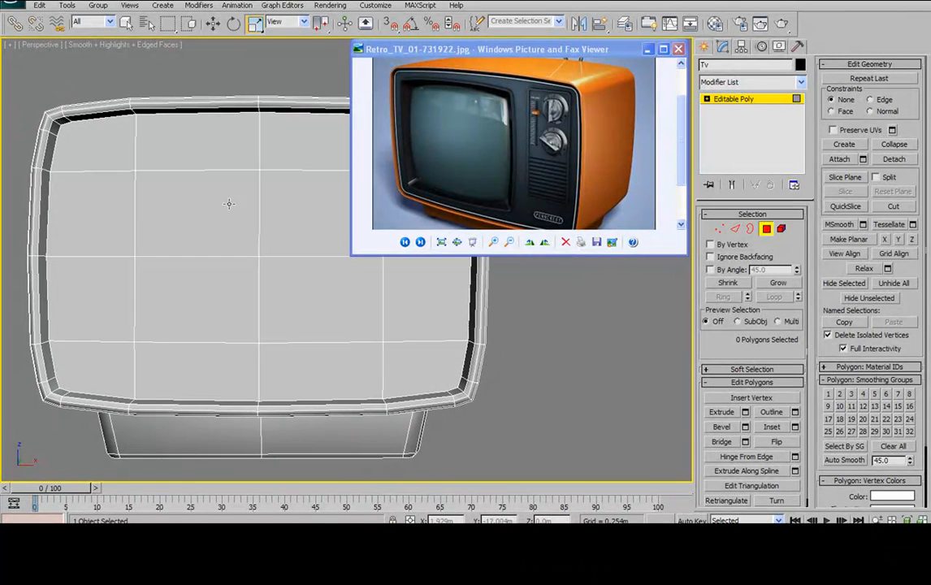
Step: Connect the three vertical edges in the screen's top row with 1 segment and a slide of -37
key(1)
scroll(92, 127, down, 2)
alt+middle_drag(172, 129, 169, 151)
click(736, 228)
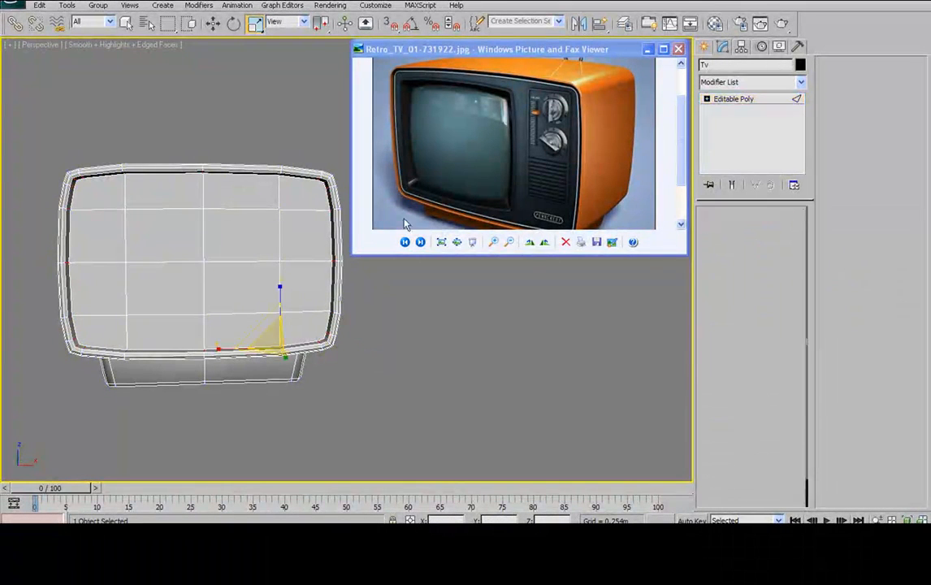
click(274, 190)
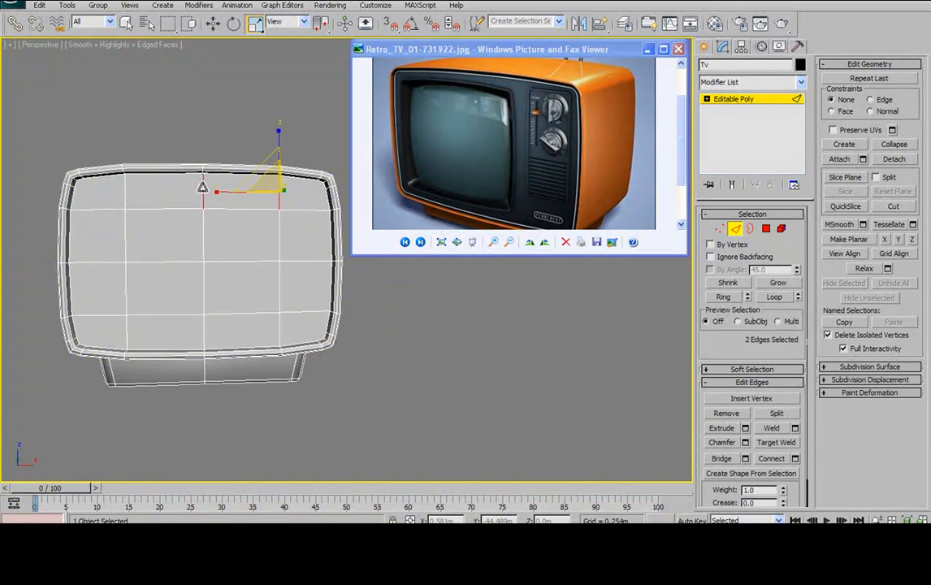
ctrl+click(124, 182)
scroll(130, 182, up, 3)
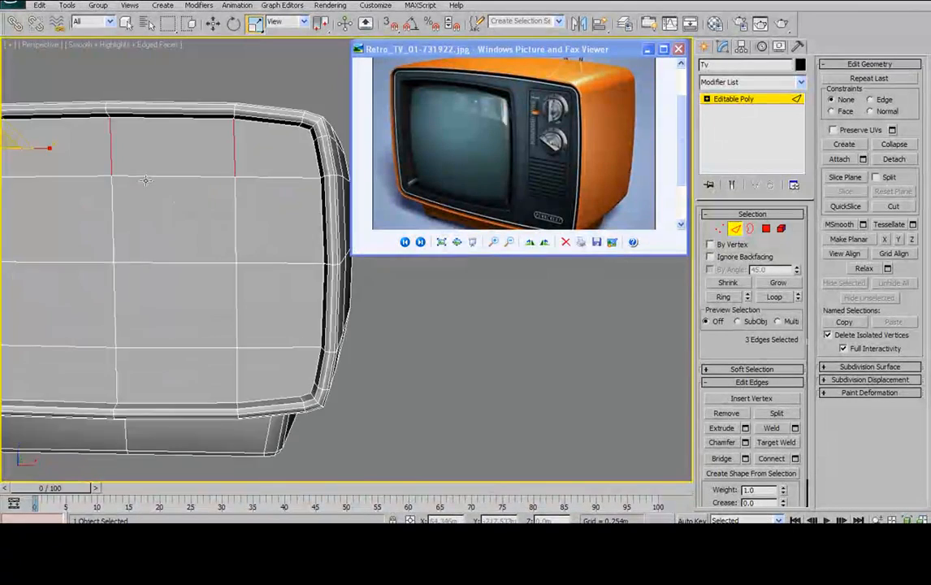
scroll(145, 181, down, 3)
mouse_move(205, 209)
middle_down()
mouse_move(219, 219)
mouse_move(245, 214)
mouse_move(210, 201)
middle_up()
click(795, 458)
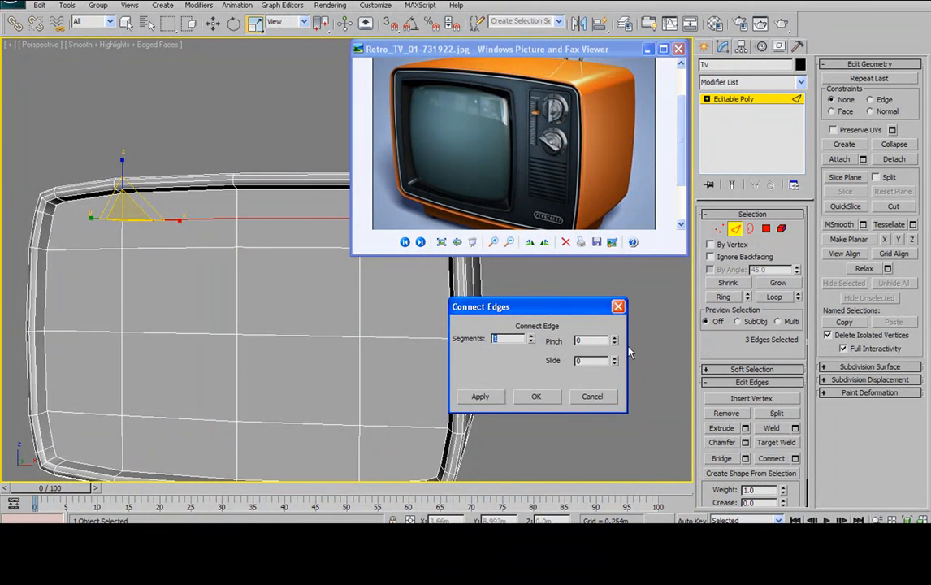
drag(614, 367, 605, 412)
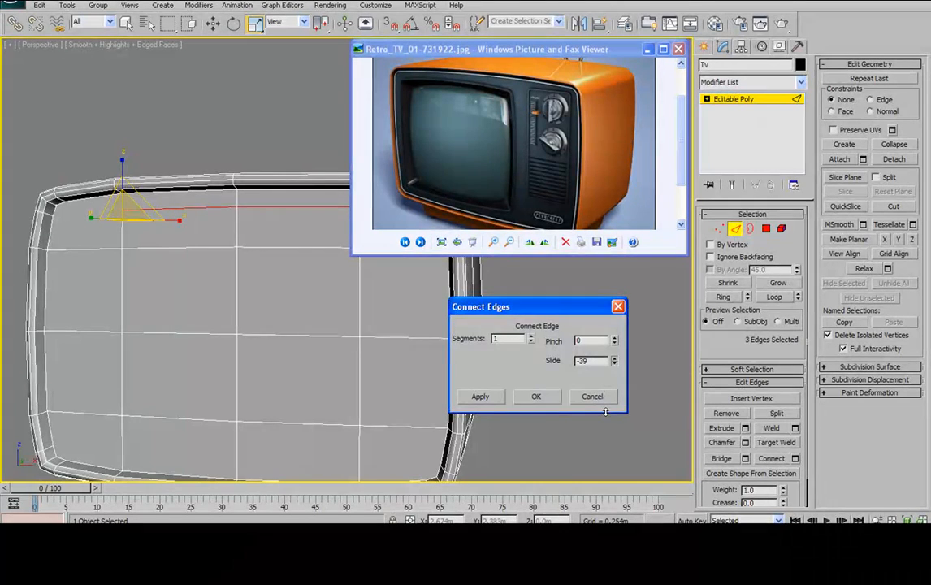
scroll(240, 204, up, 1)
alt+middle_drag(280, 207, 250, 210)
drag(613, 364, 612, 352)
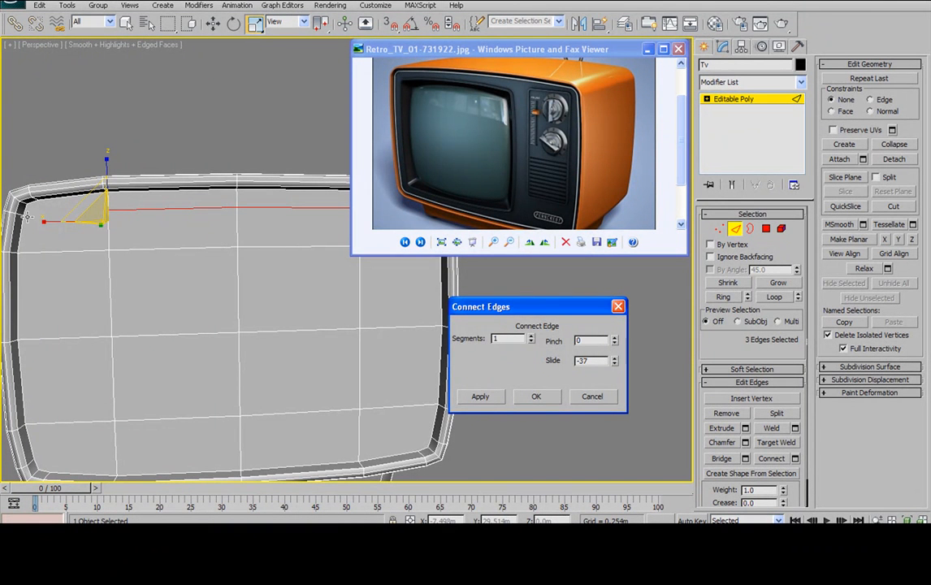
click(538, 396)
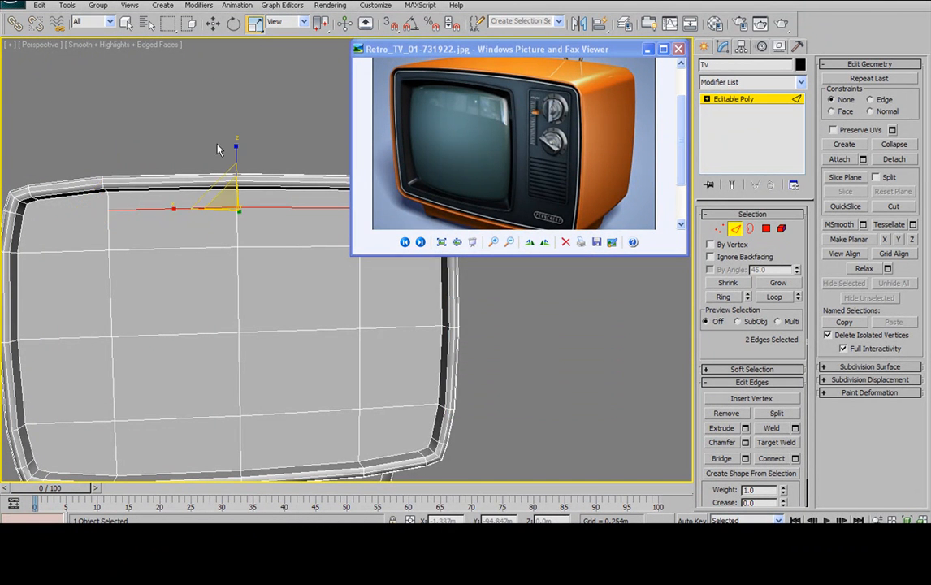
Step: Connect the left end vertex of the new upper edge line to the border vertex at the screen's upper-left corner
middle_drag(219, 148, 266, 160)
key(1)
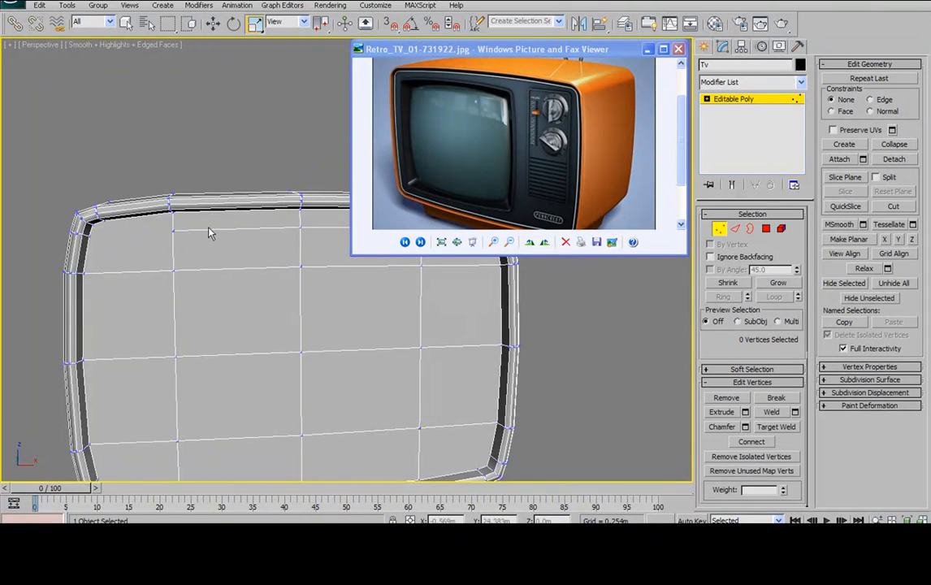
click(172, 233)
alt+middle_drag(233, 224, 203, 184)
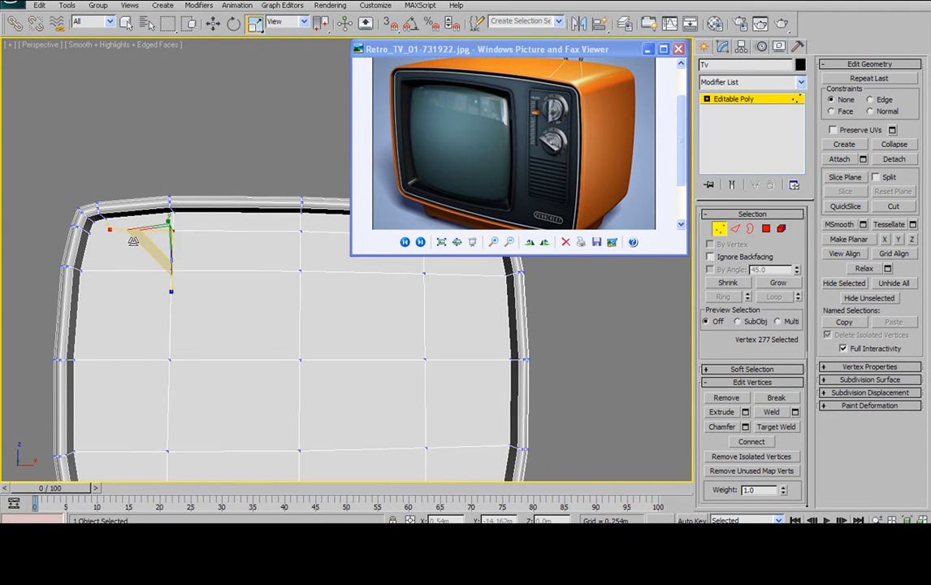
ctrl+click(68, 229)
click(744, 443)
click(236, 131)
Step: Connect the right end vertex of the upper edge line to the border vertex at the screen's upper-right corner
middle_drag(304, 155, 233, 152)
scroll(224, 141, down, 4)
scroll(232, 153, up, 4)
middle_drag(175, 181, 183, 144)
middle_drag(272, 167, 152, 156)
click(223, 160)
ctrl+click(301, 166)
click(761, 442)
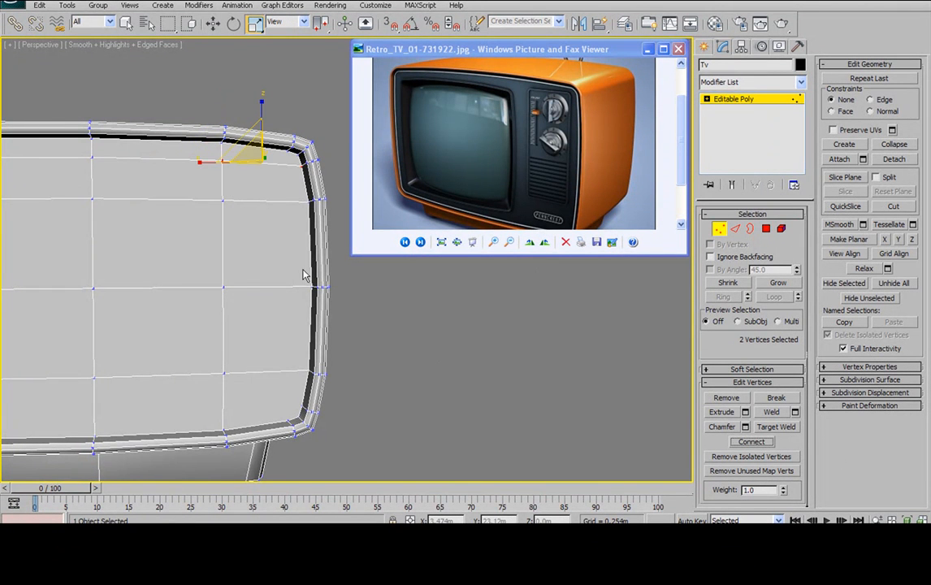
Step: Connect the vertical edges in the screen's bottom row with 1 segment and a slide of -37
middle_drag(254, 278, 334, 209)
middle_drag(210, 242, 345, 215)
alt+middle_drag(285, 220, 267, 228)
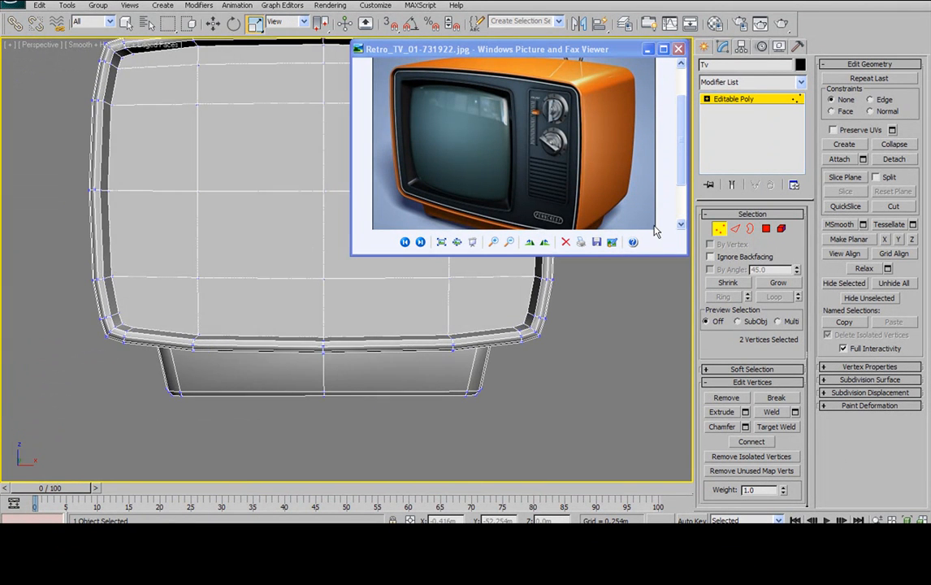
click(734, 228)
click(199, 322)
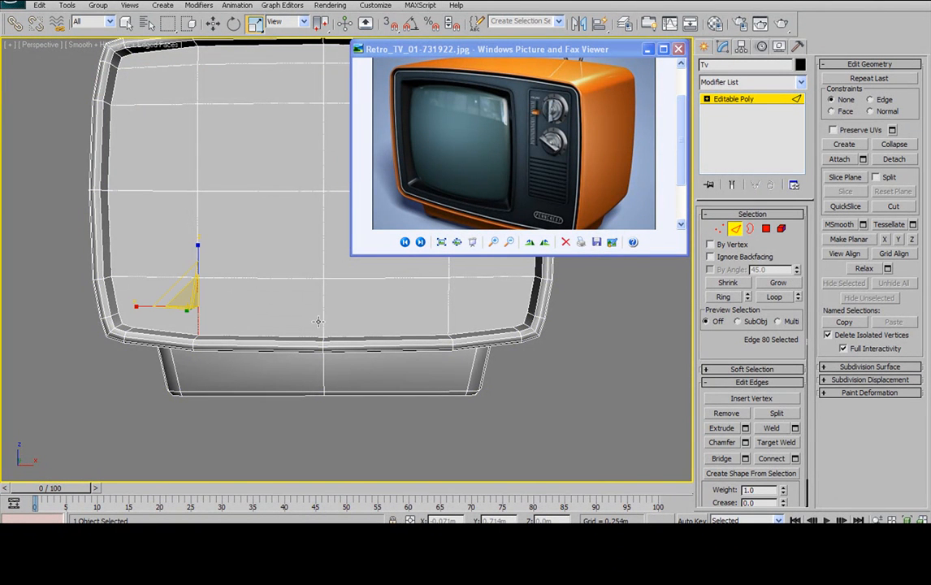
ctrl+click(324, 320)
ctrl+click(447, 317)
mouse_move(511, 291)
alt+middle_down()
mouse_move(335, 294)
mouse_move(502, 286)
alt+middle_up()
click(795, 459)
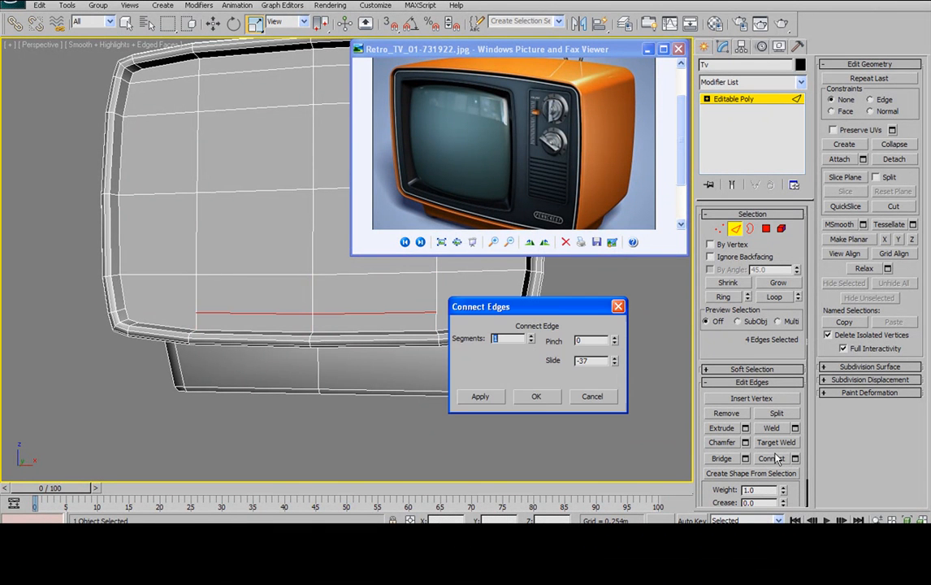
click(536, 397)
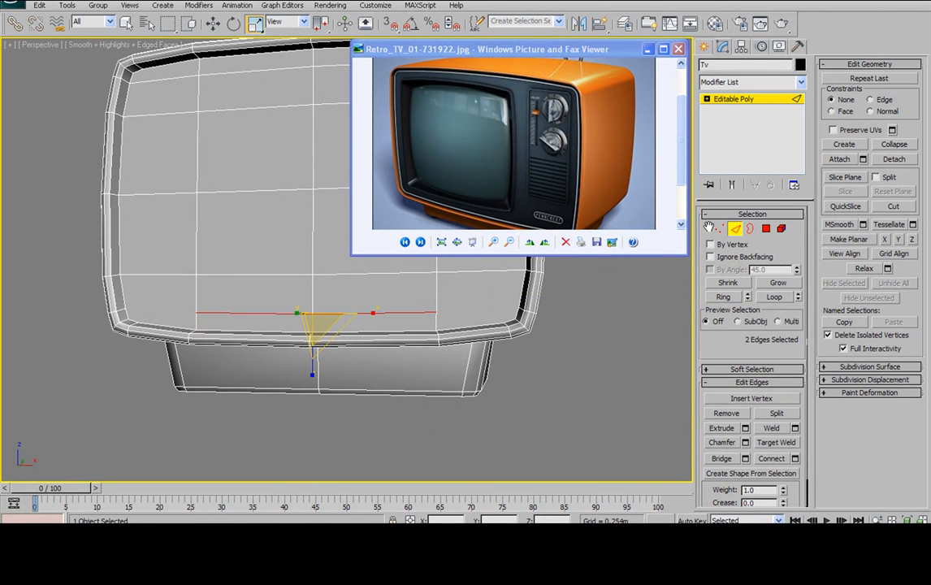
Step: Connect the left end vertex of the new lower edge line to the border vertex at the screen's lower-left corner
click(719, 229)
click(195, 312)
ctrl+click(128, 313)
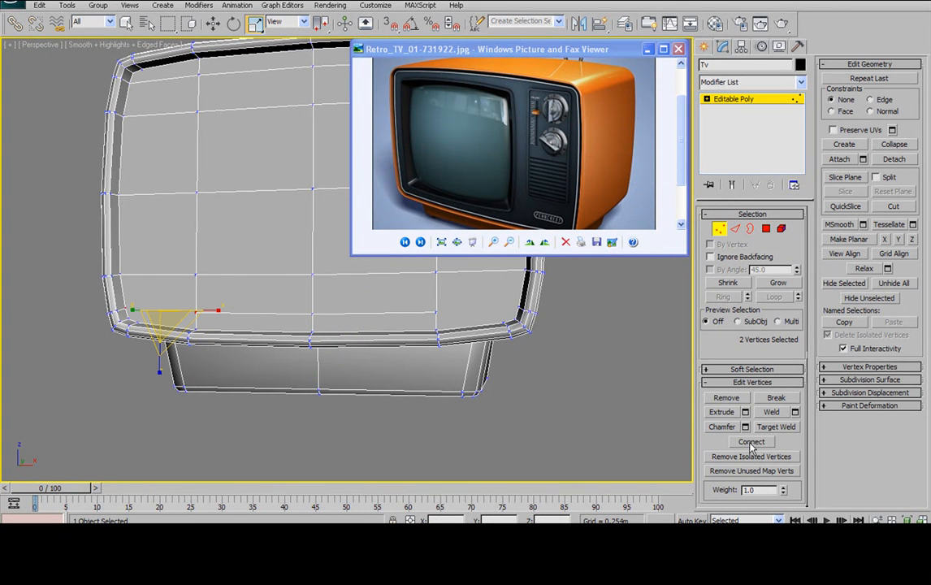
Step: Connect the right end vertex of the lower edge line to the border vertex at the screen's lower-right corner
middle_drag(431, 325, 370, 323)
click(367, 313)
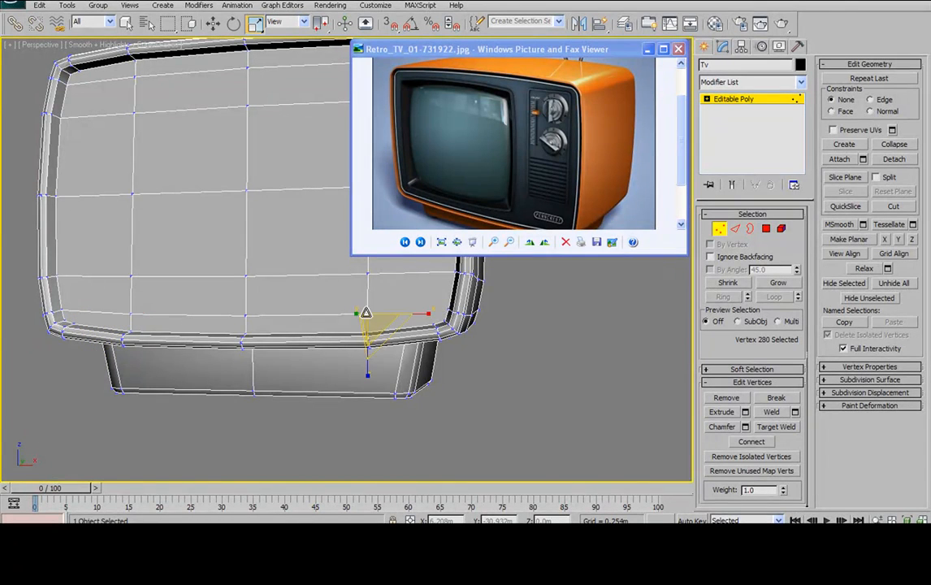
ctrl+click(446, 314)
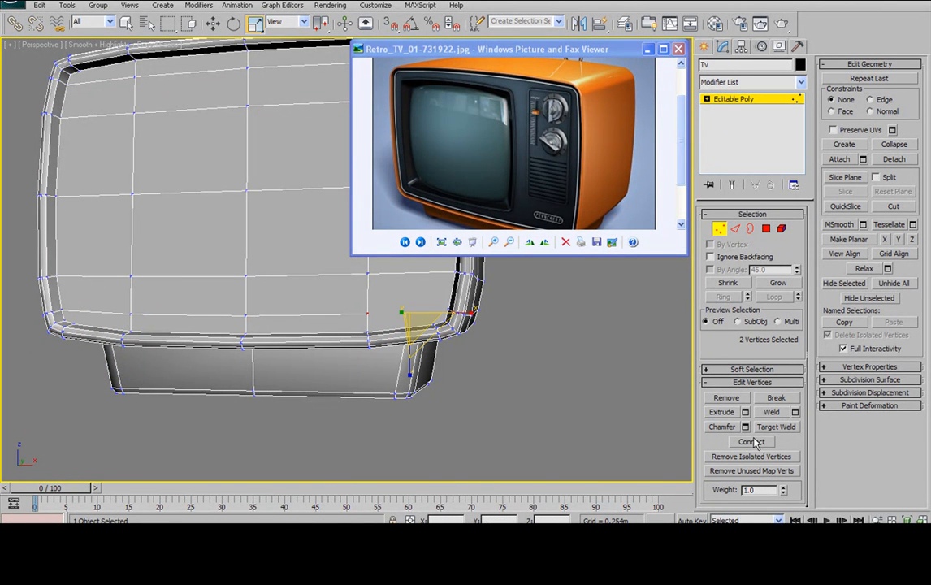
click(514, 362)
click(445, 309)
ctrl+click(367, 313)
click(754, 444)
Step: Connect the left end vertex of the lower edge line to the remaining inner border vertices at the screen's lower-left corner
middle_drag(231, 293, 329, 293)
alt+middle_drag(328, 293, 299, 305)
mouse_move(245, 318)
middle_down()
mouse_move(294, 307)
mouse_move(247, 299)
mouse_move(277, 291)
mouse_move(272, 305)
middle_up()
middle_drag(343, 309, 303, 308)
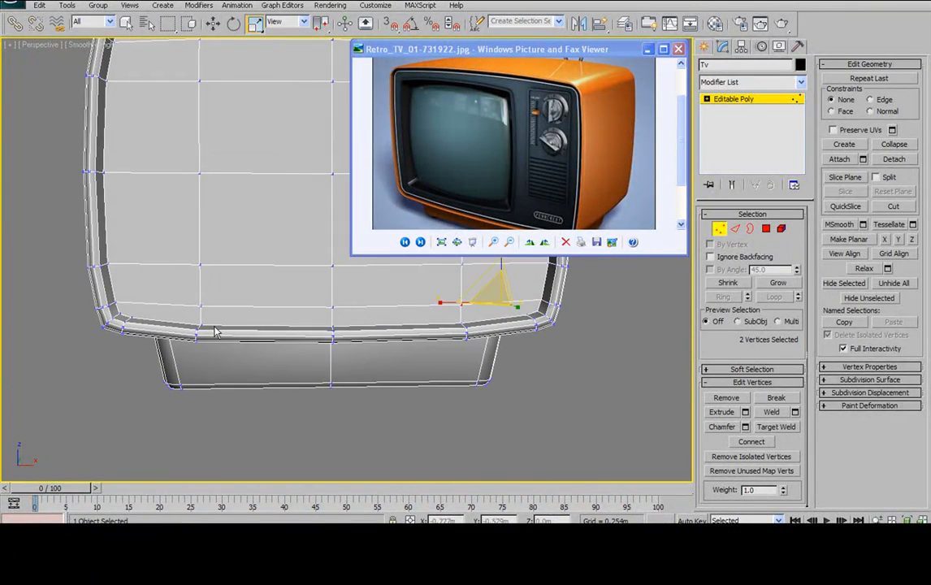
click(116, 316)
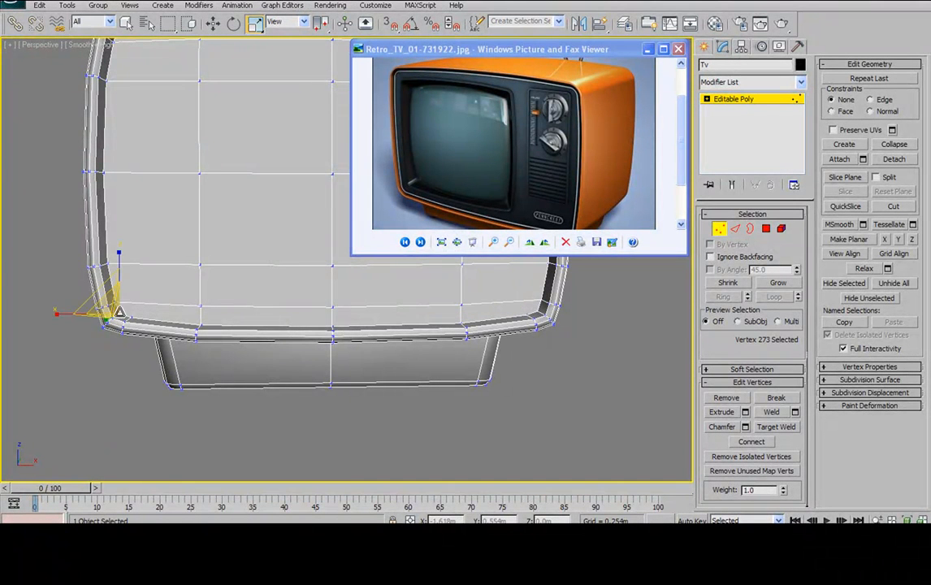
ctrl+click(200, 307)
ctrl+click(130, 317)
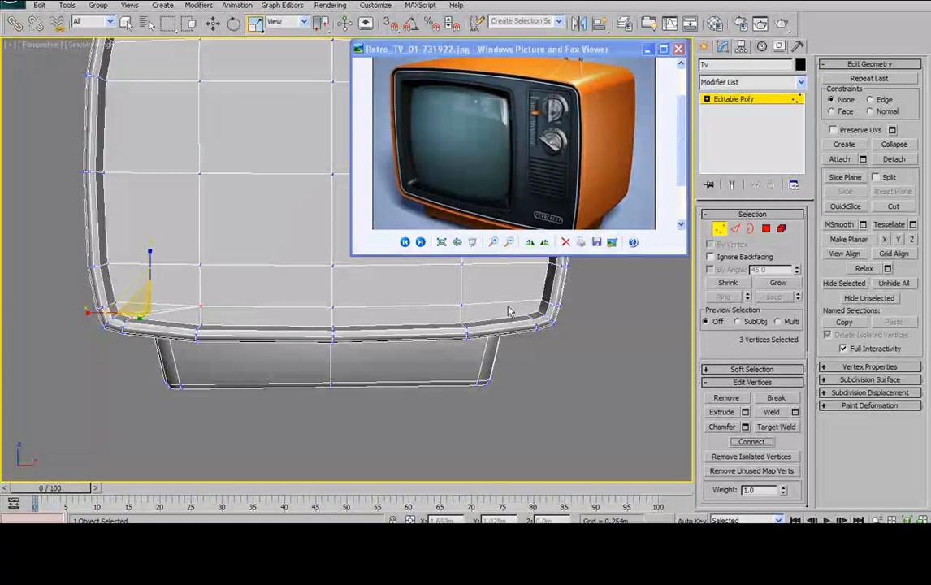
Step: Connect the right end vertex of the lower edge line to the remaining inner border vertices at the screen's lower-right corner
middle_drag(524, 307, 423, 301)
click(363, 300)
ctrl+click(439, 316)
ctrl+click(457, 302)
click(750, 445)
Step: Connect the left end vertex of the upper edge line to the remaining inner border vertices at the screen's upper-left corner
middle_drag(285, 191, 430, 336)
alt+middle_drag(143, 172, 107, 167)
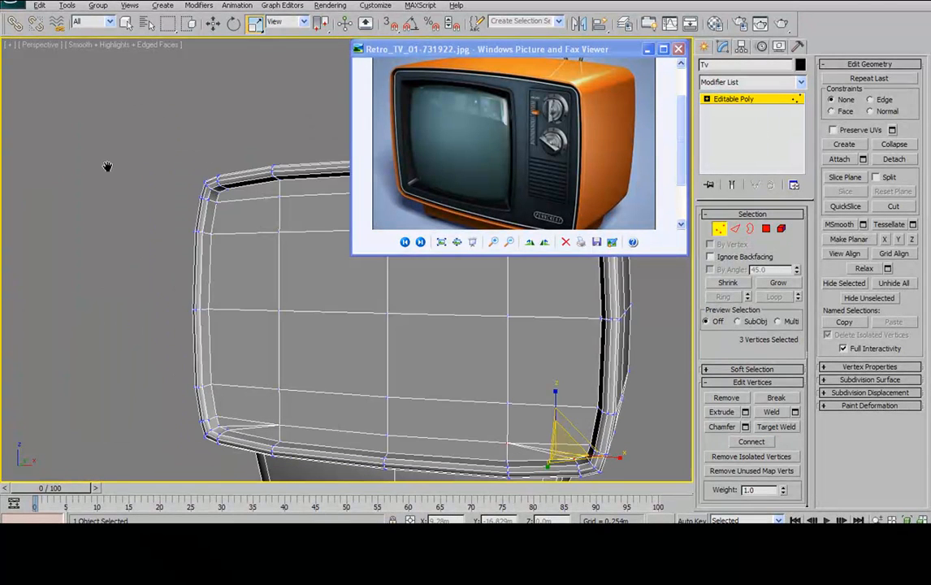
click(280, 193)
ctrl+click(218, 189)
ctrl+click(211, 193)
click(748, 442)
Step: Connect the right end vertex of the upper edge line to the remaining inner border vertices at the screen's upper-right corner
alt+middle_drag(482, 349, 263, 192)
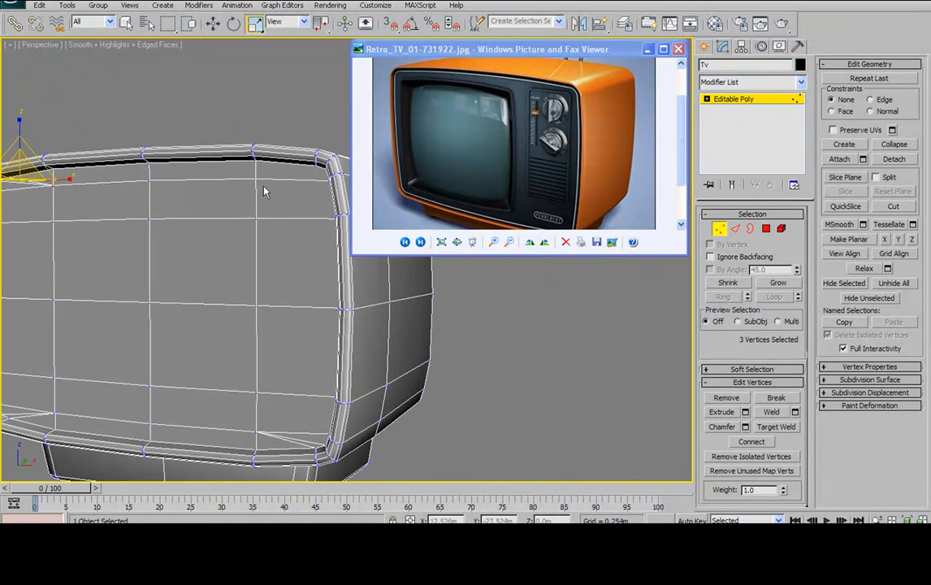
click(254, 153)
alt+middle_drag(254, 153, 295, 163)
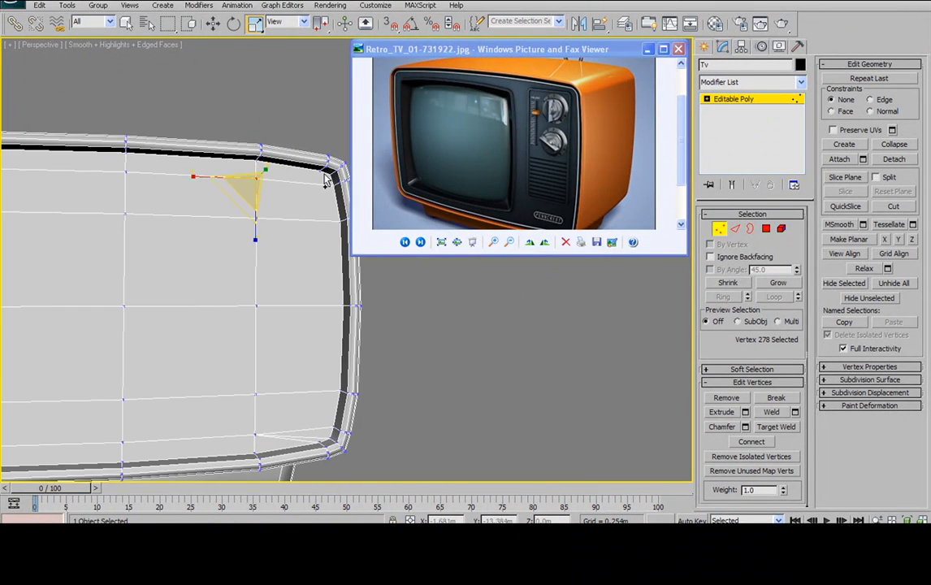
ctrl+click(319, 170)
ctrl+click(334, 186)
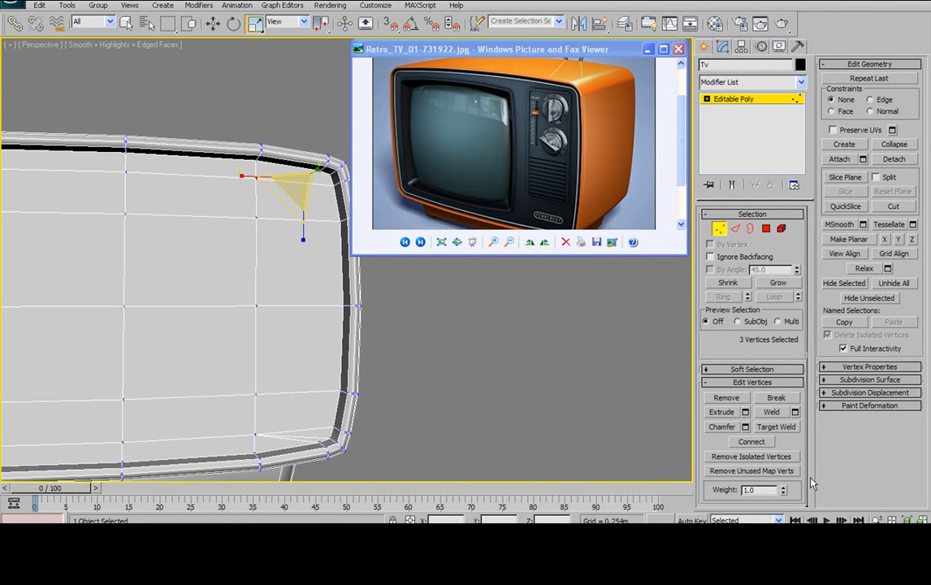
click(752, 443)
alt+middle_drag(152, 256, 171, 259)
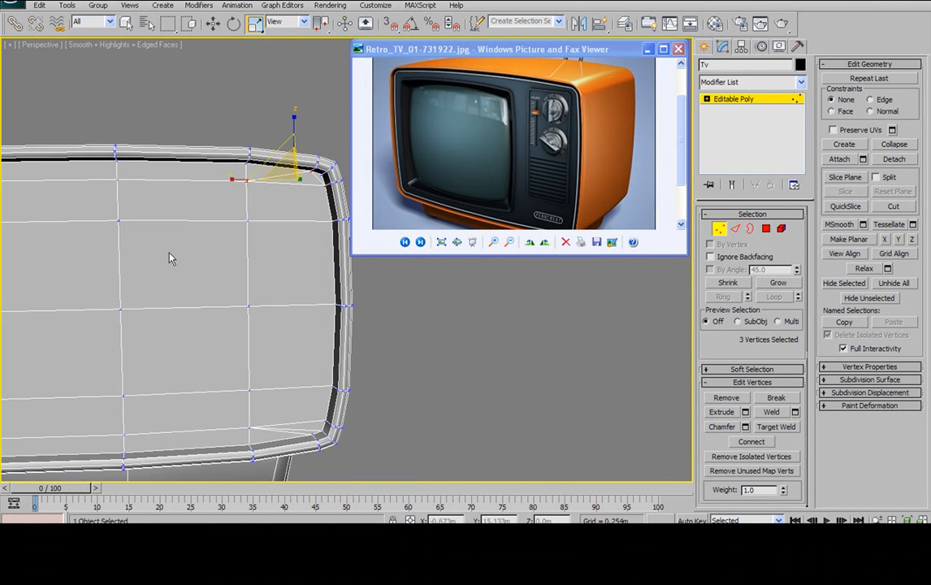
alt+click(250, 151)
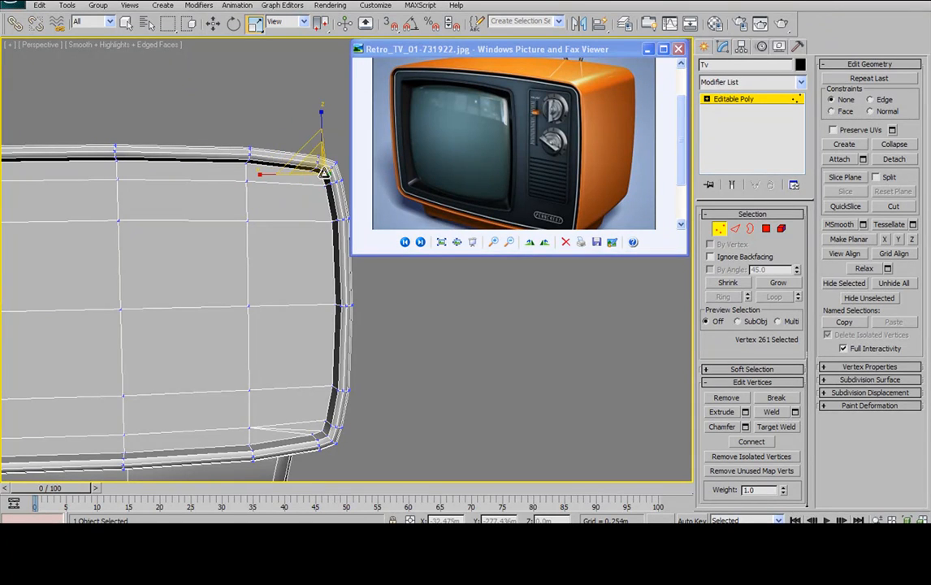
ctrl+click(248, 176)
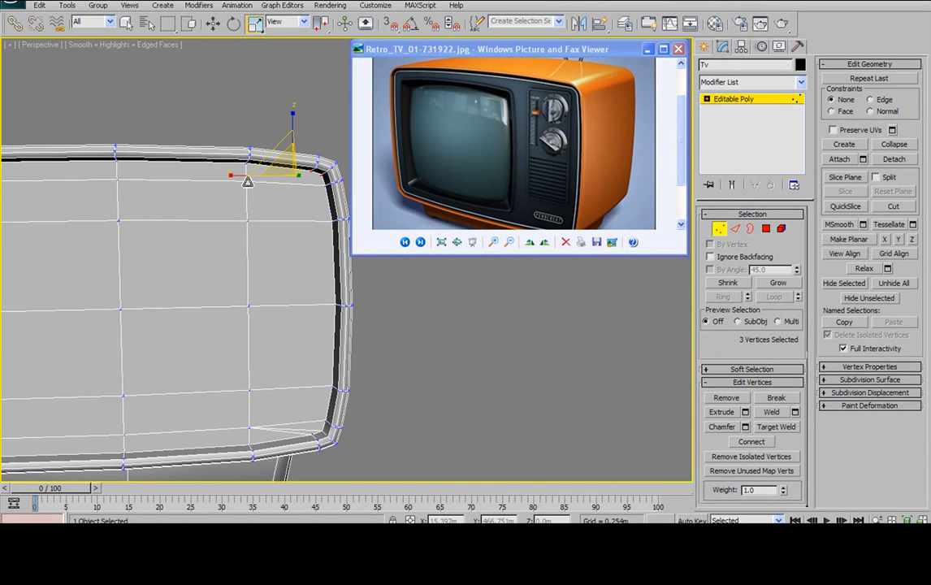
click(751, 442)
alt+middle_drag(189, 260, 203, 178)
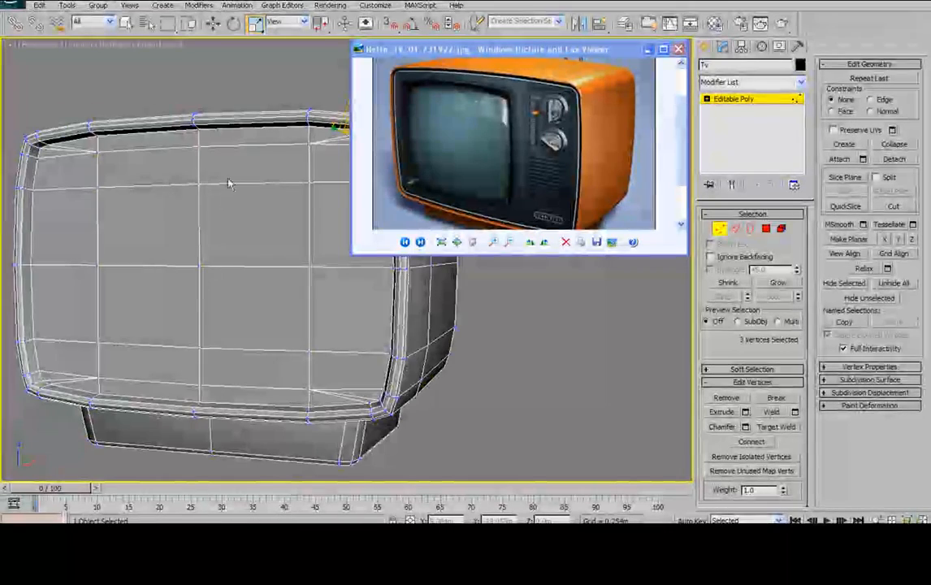
Step: Examine the new corner connections and the upper edge line of the screen from several angles
click(767, 228)
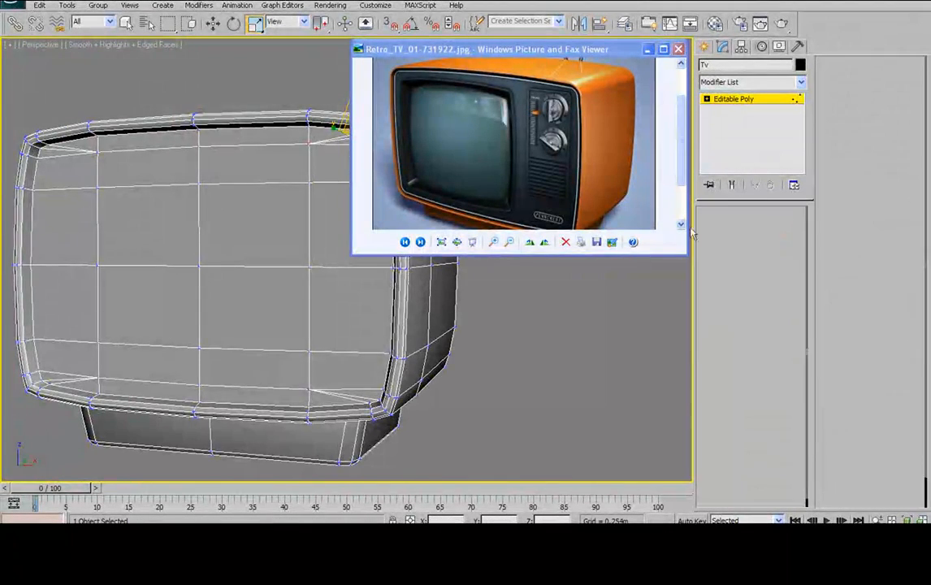
alt+middle_drag(233, 221, 261, 248)
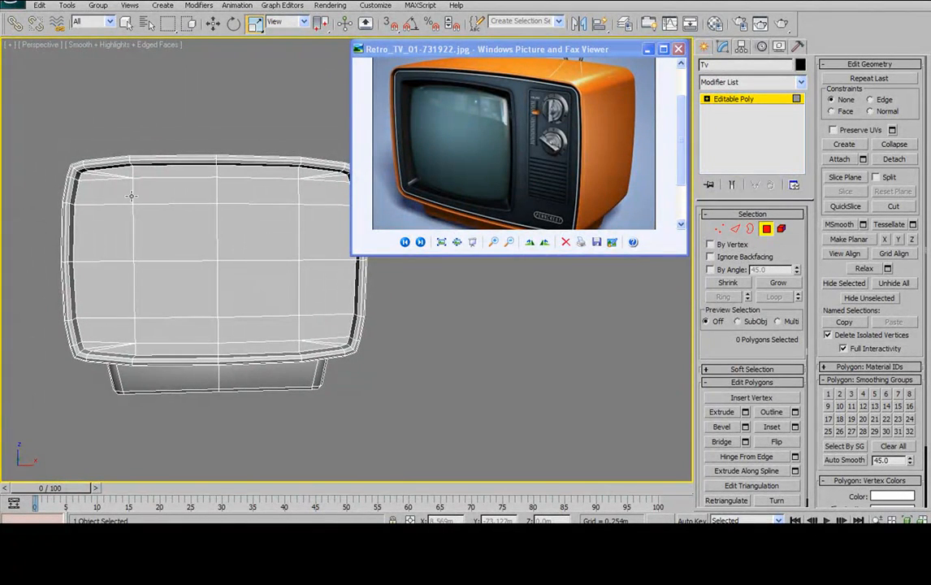
key(2)
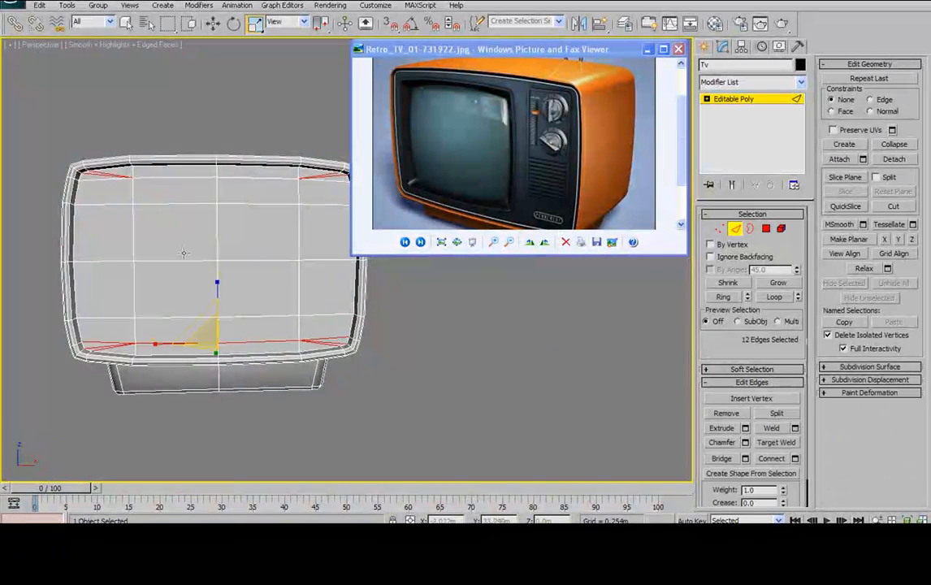
click(265, 170)
click(275, 170)
ctrl+click(267, 178)
middle_drag(186, 209, 142, 185)
scroll(172, 200, up, 8)
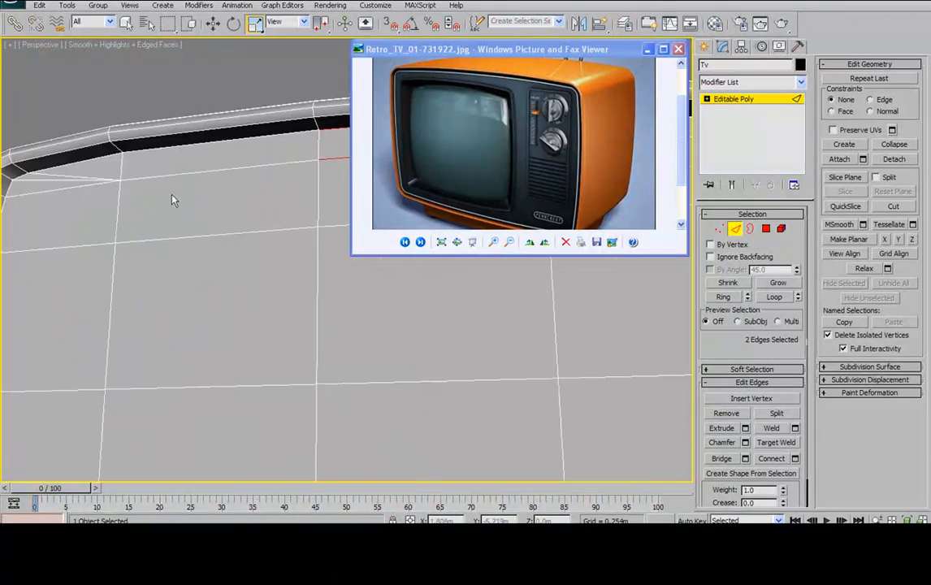
scroll(202, 189, down, 8)
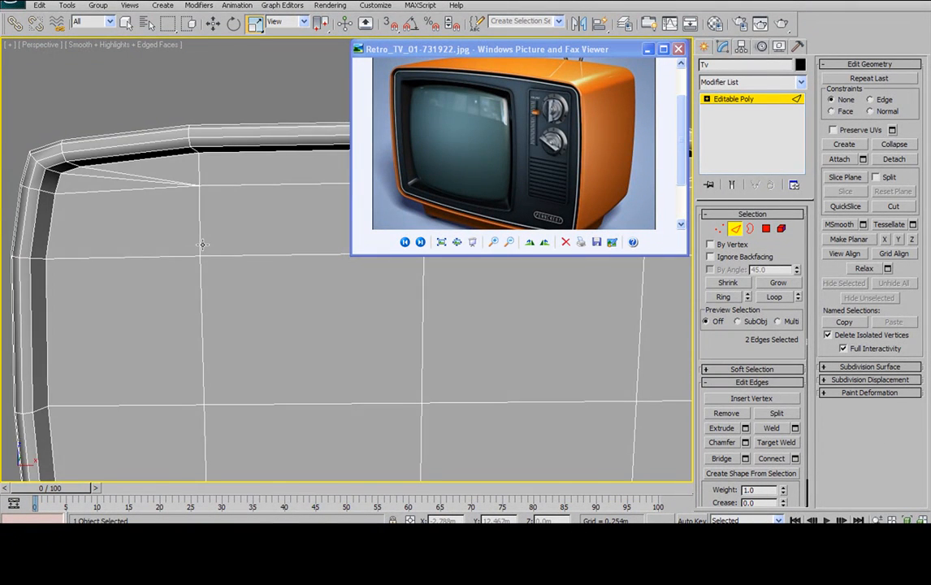
mouse_move(185, 179)
alt+middle_down()
mouse_move(213, 166)
mouse_move(195, 175)
alt+middle_up()
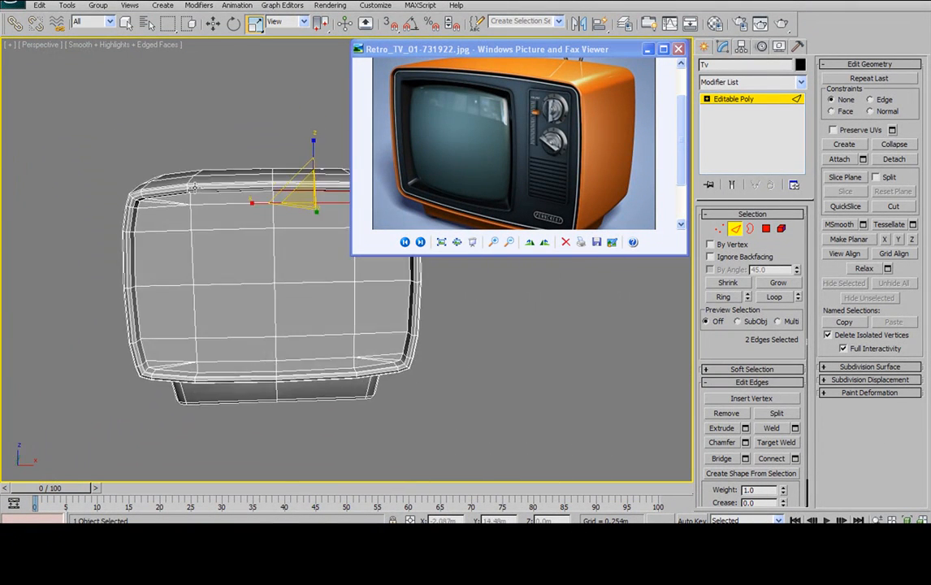
click(766, 229)
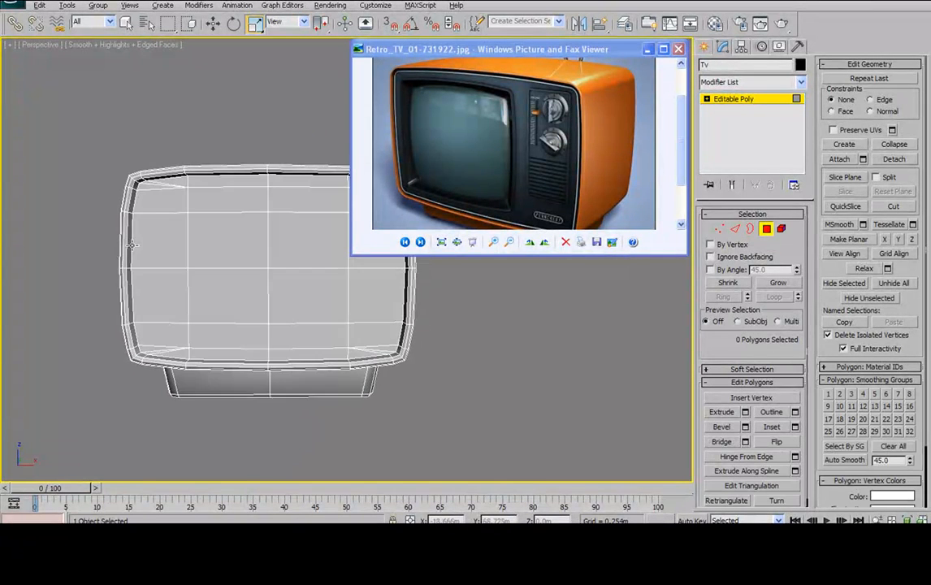
alt+middle_drag(195, 213, 216, 239)
scroll(151, 203, up, 4)
alt+middle_drag(151, 203, 195, 190)
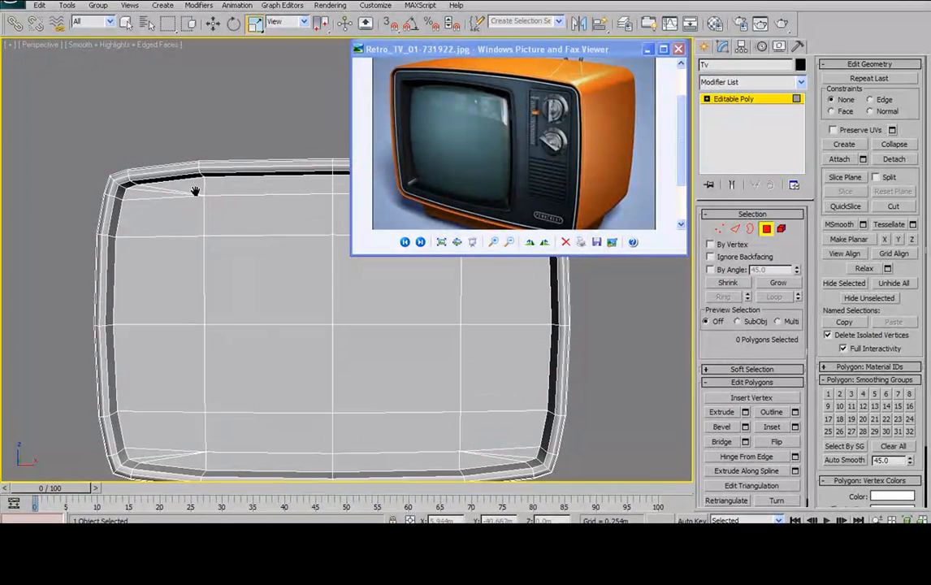
Step: Check the edges meeting at the screen's upper-left corner and switch to the front view
click(735, 228)
click(163, 188)
ctrl+click(163, 190)
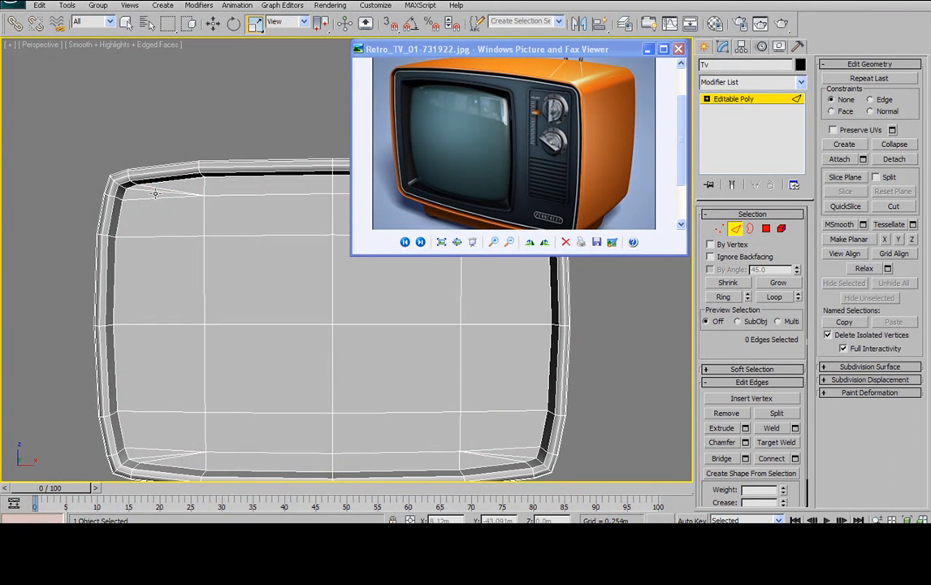
ctrl+click(167, 198)
ctrl+click(202, 188)
scroll(209, 231, down, 6)
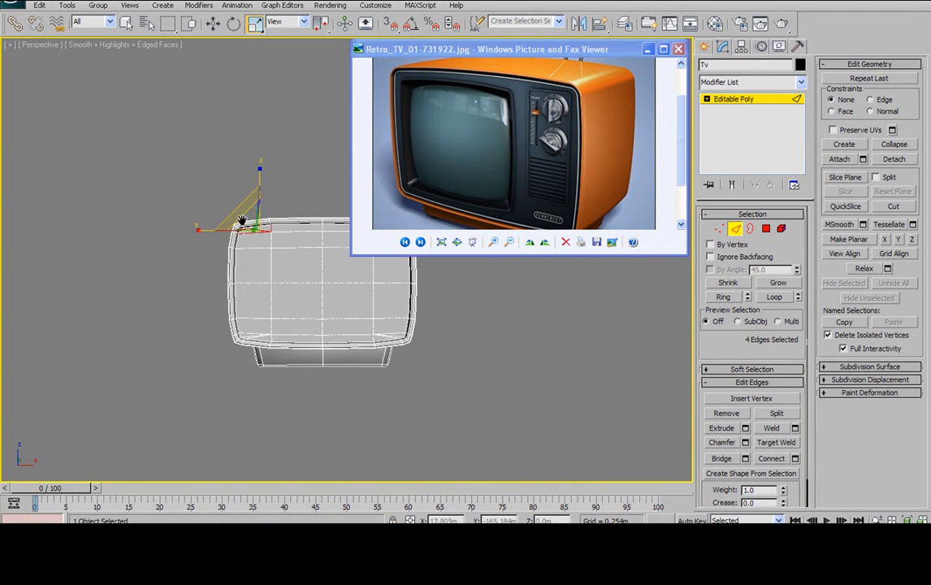
middle_drag(226, 217, 189, 222)
key(f)
scroll(243, 231, up, 5)
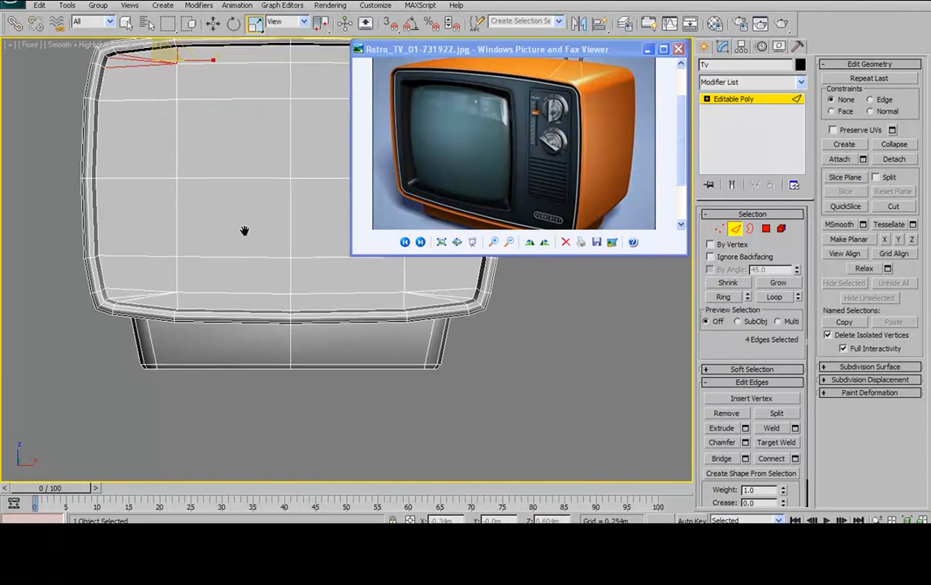
click(130, 190)
Step: Enlarge the reference photo and examine the upper-left corner of the TV's bezel and inset screen
scroll(382, 108, up, 6)
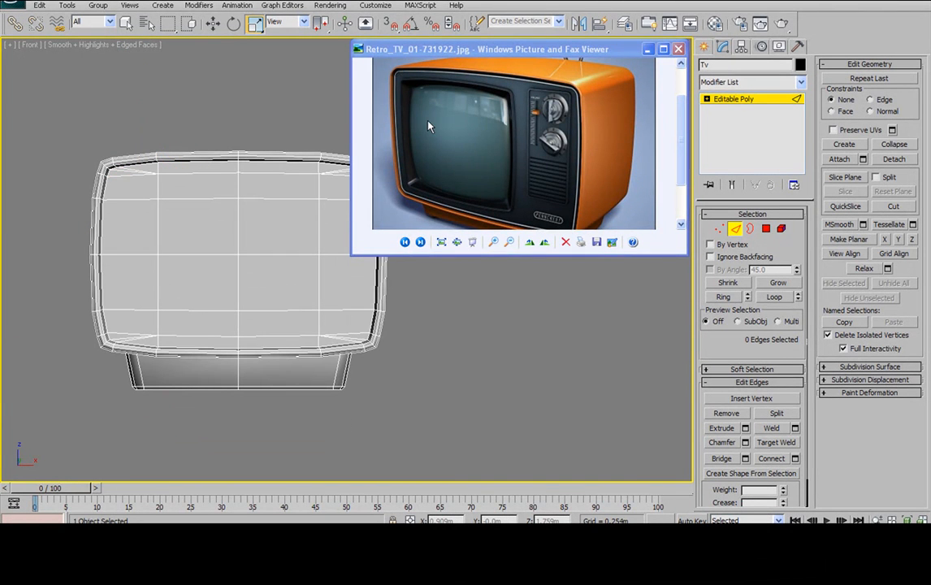
scroll(478, 127, up, 3)
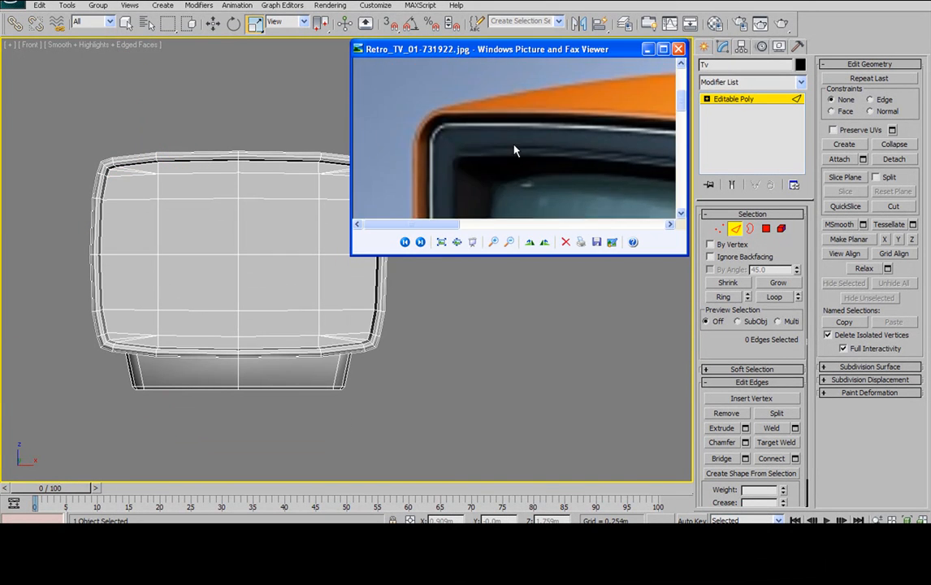
middle_drag(91, 228, 84, 251)
click(447, 172)
scroll(447, 172, down, 1)
drag(484, 160, 450, 118)
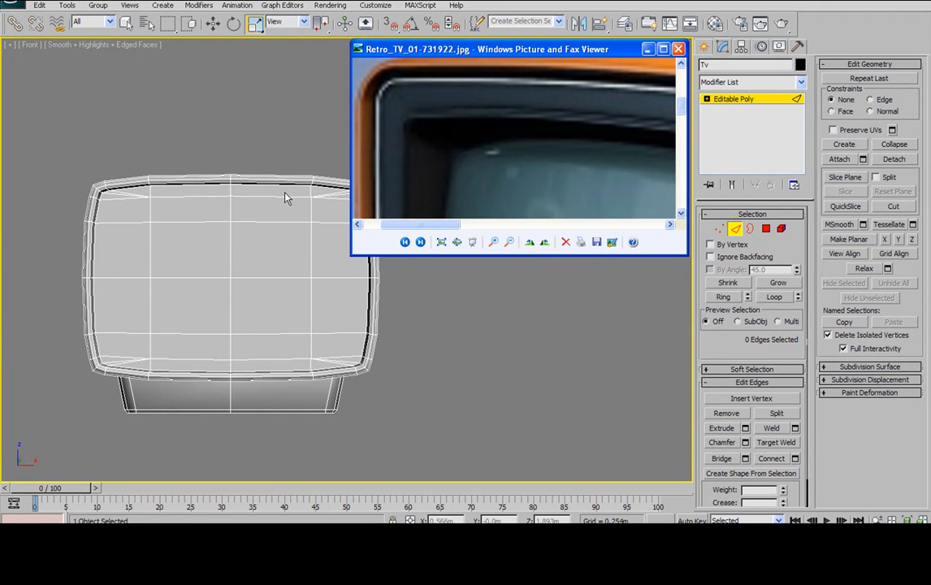
Step: Inspect the screen's upper edge line and upper-left corner in wireframe and shaded display
click(262, 199)
scroll(191, 213, up, 3)
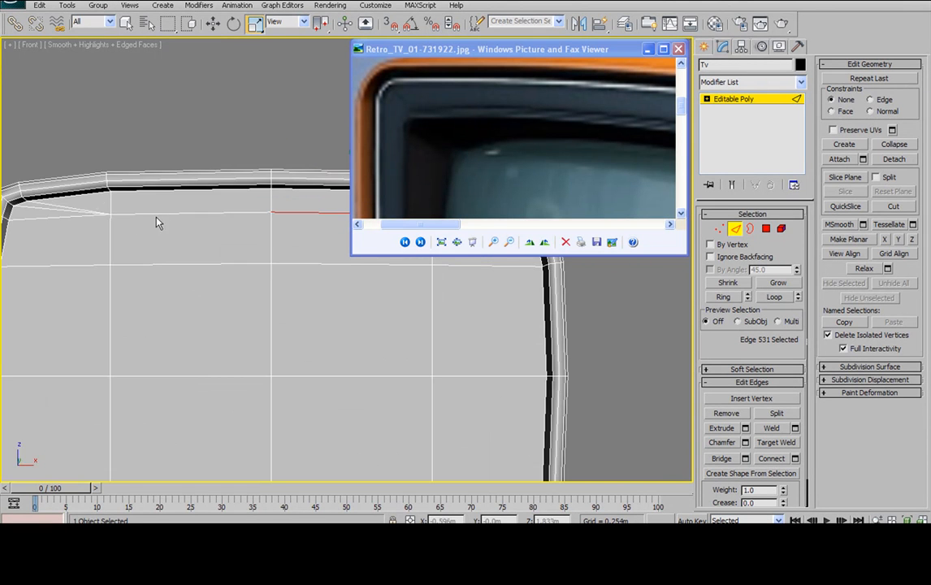
scroll(166, 207, down, 3)
key(F3)
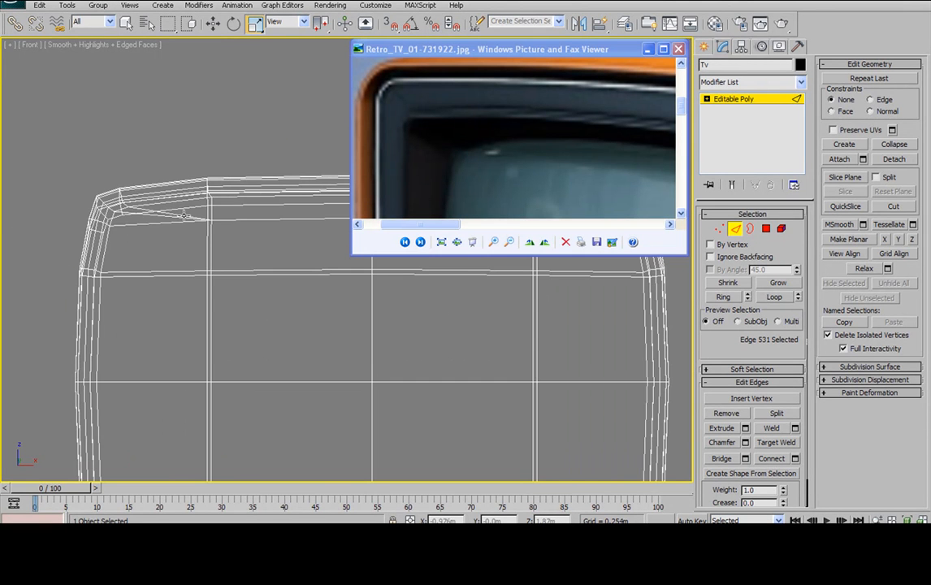
key(F3)
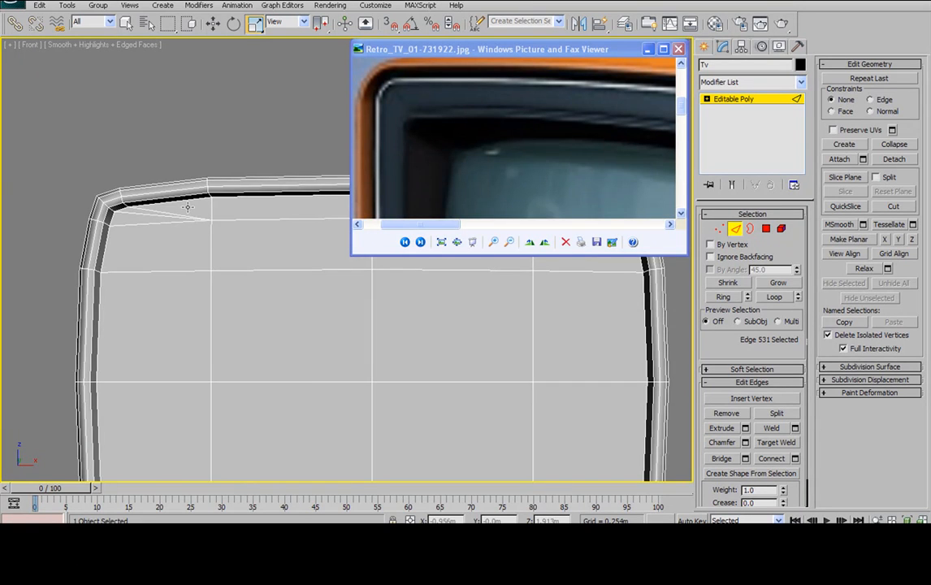
scroll(224, 229, down, 4)
scroll(191, 230, up, 2)
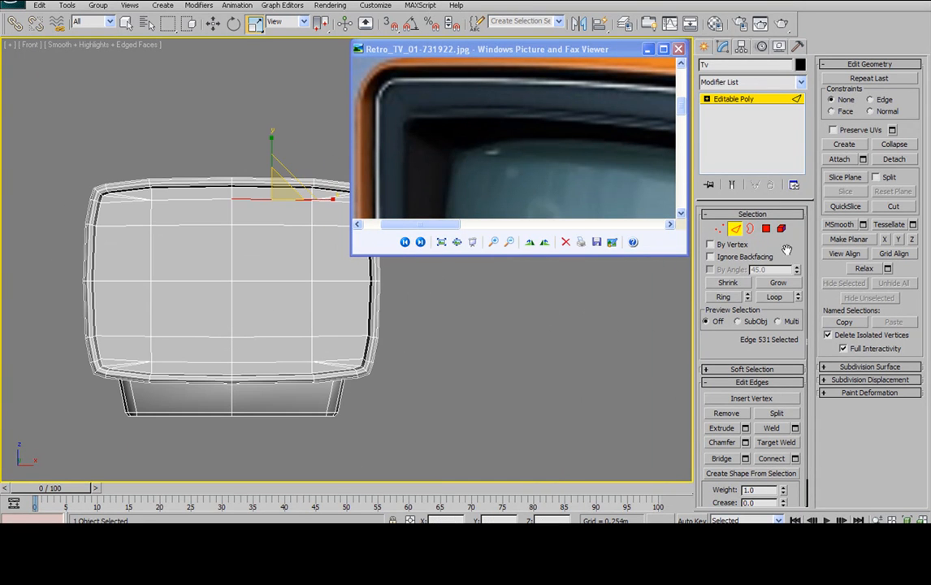
Step: Select the four central polygons of the front screen and grow the selection once
click(766, 229)
drag(166, 209, 176, 238)
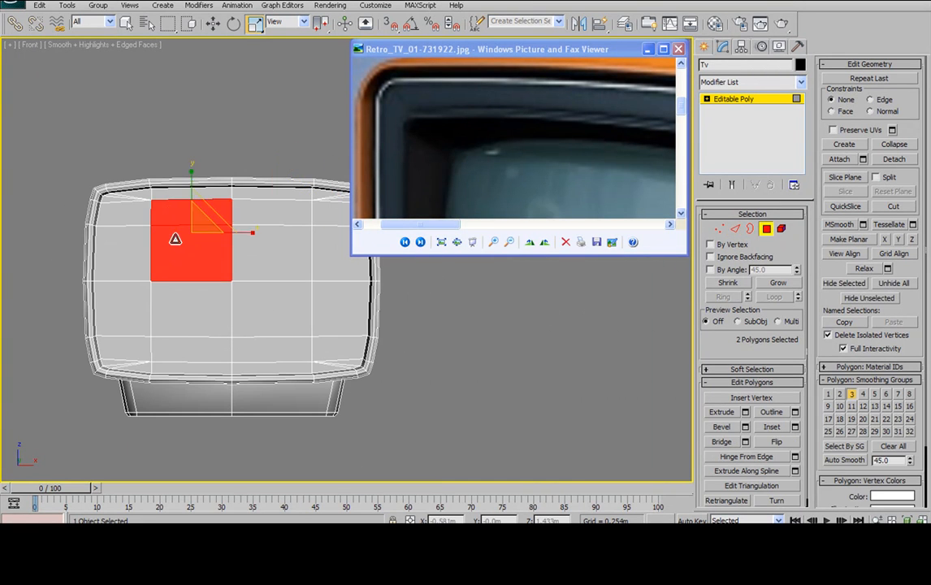
ctrl+click(268, 220)
click(200, 248)
click(244, 260)
ctrl+click(254, 287)
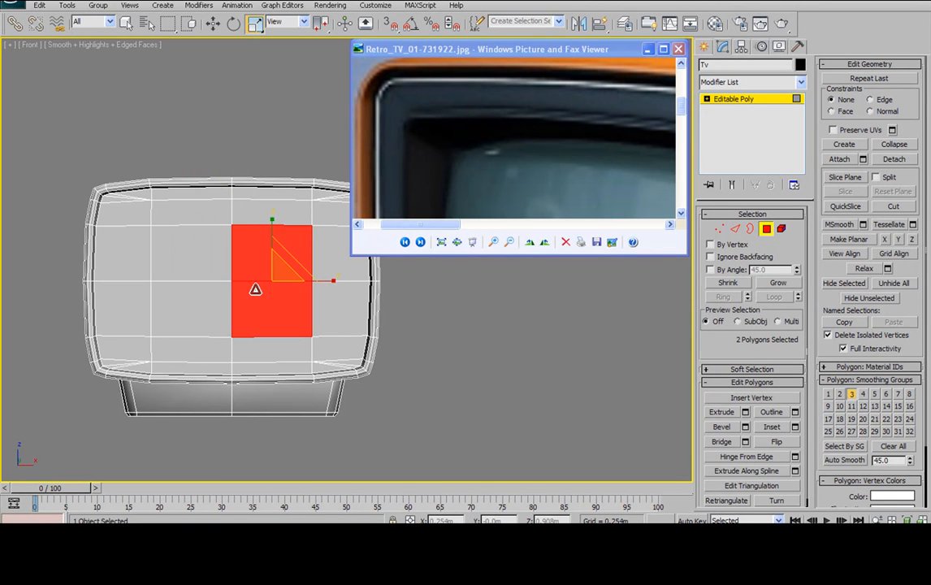
ctrl+click(206, 283)
ctrl+click(188, 236)
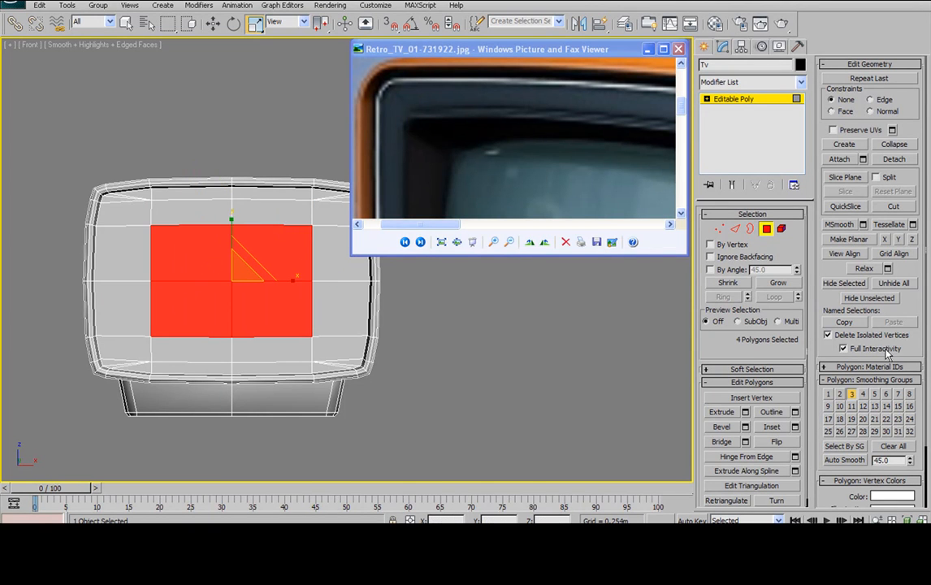
click(778, 283)
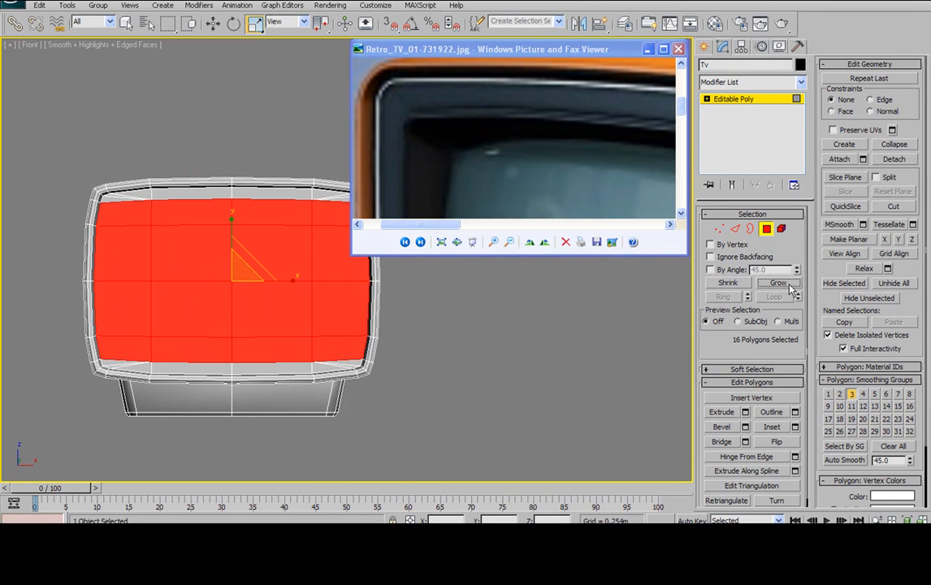
Step: Select the eight polygons in the screen's two central columns, convert the selection to edges and remove those edges
ctrl+click(116, 359)
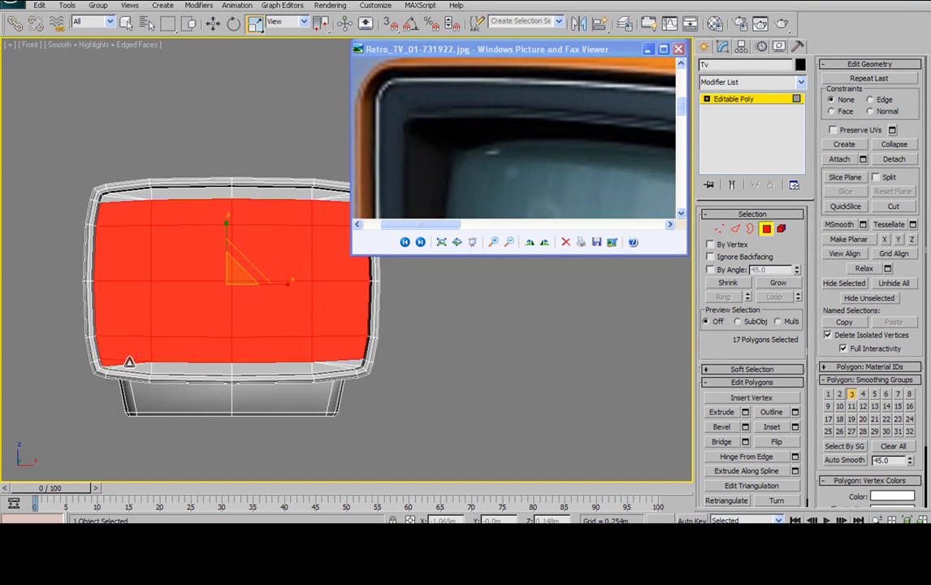
click(214, 347)
ctrl+click(265, 341)
ctrl+click(268, 308)
ctrl+click(200, 306)
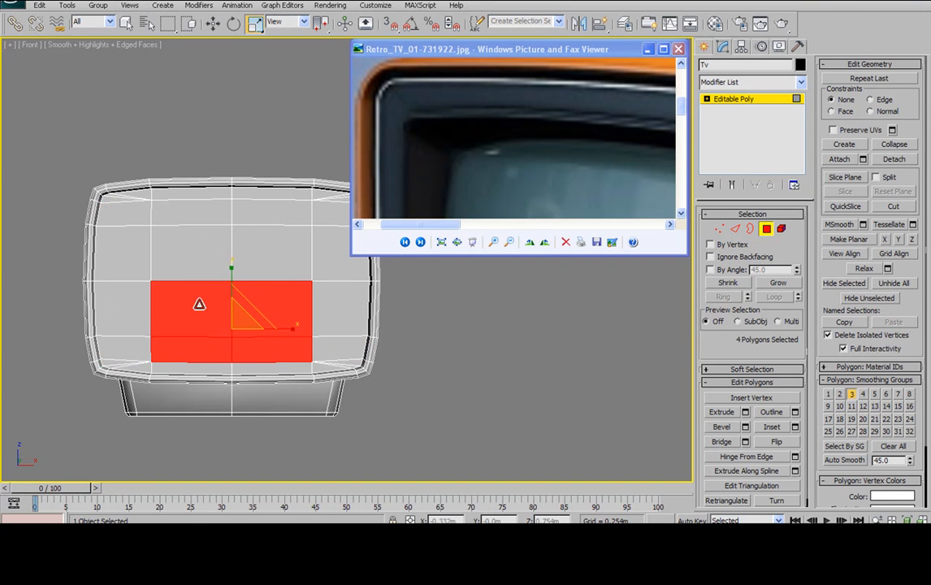
ctrl+click(220, 254)
ctrl+click(264, 248)
ctrl+click(268, 213)
ctrl+click(205, 209)
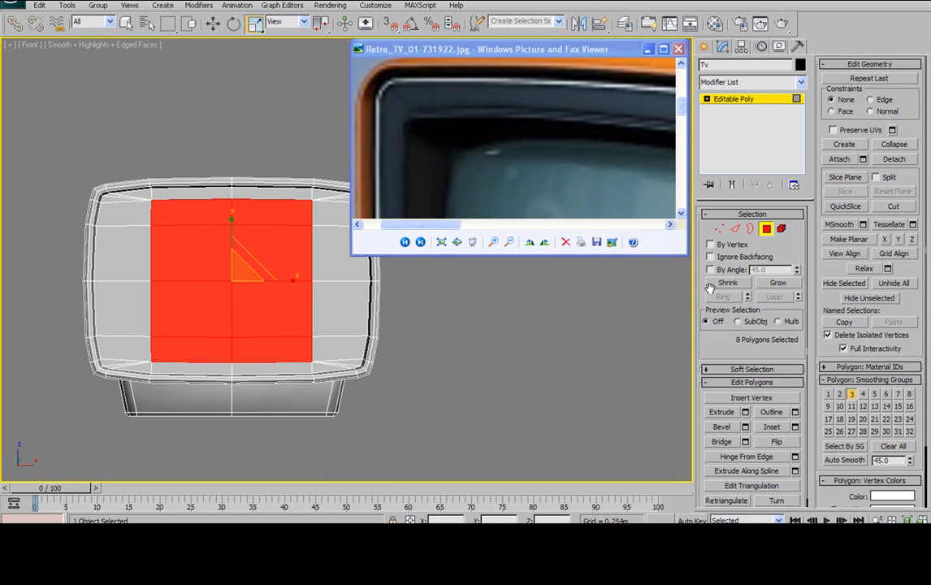
ctrl+click(734, 230)
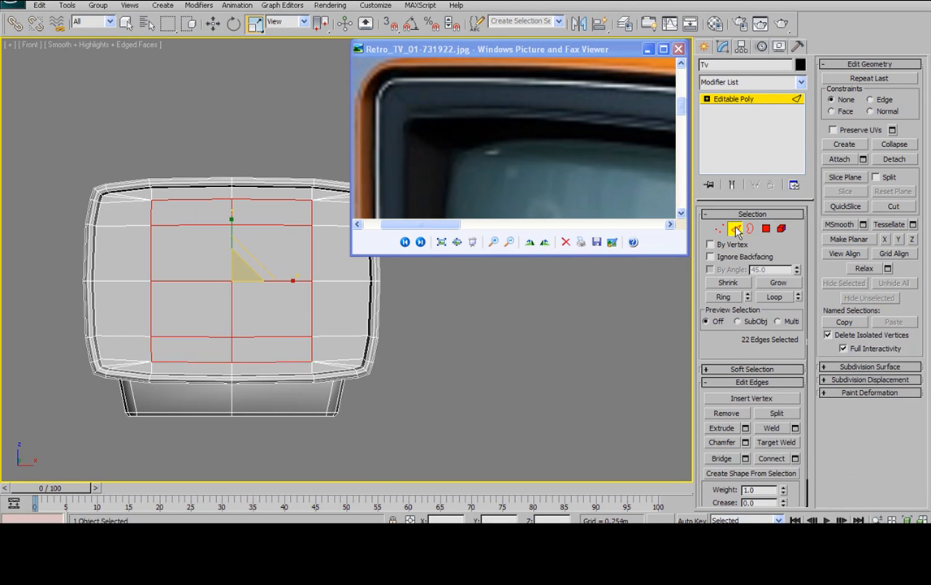
click(726, 414)
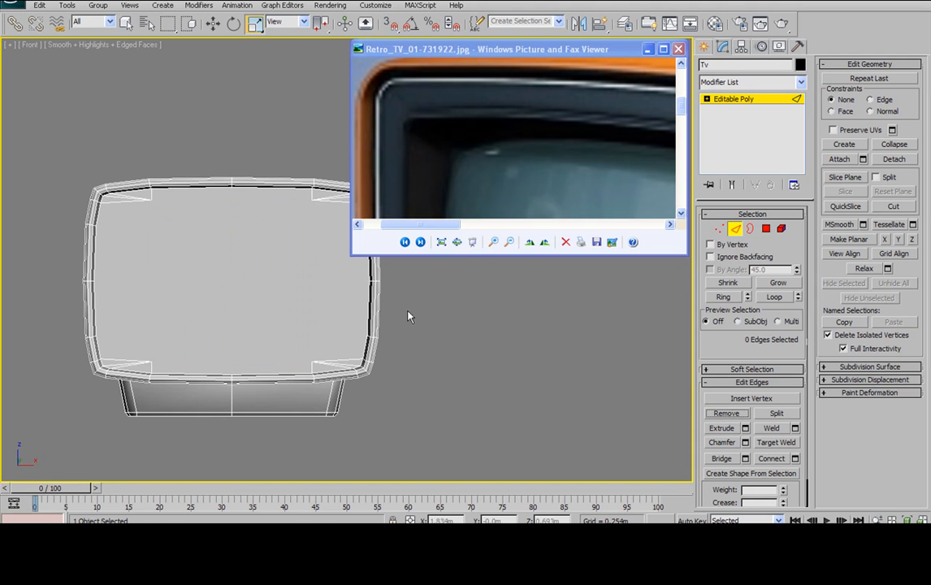
Step: Select the leftover short edges at the front screen's two upper corners
alt+middle_drag(285, 298, 260, 282)
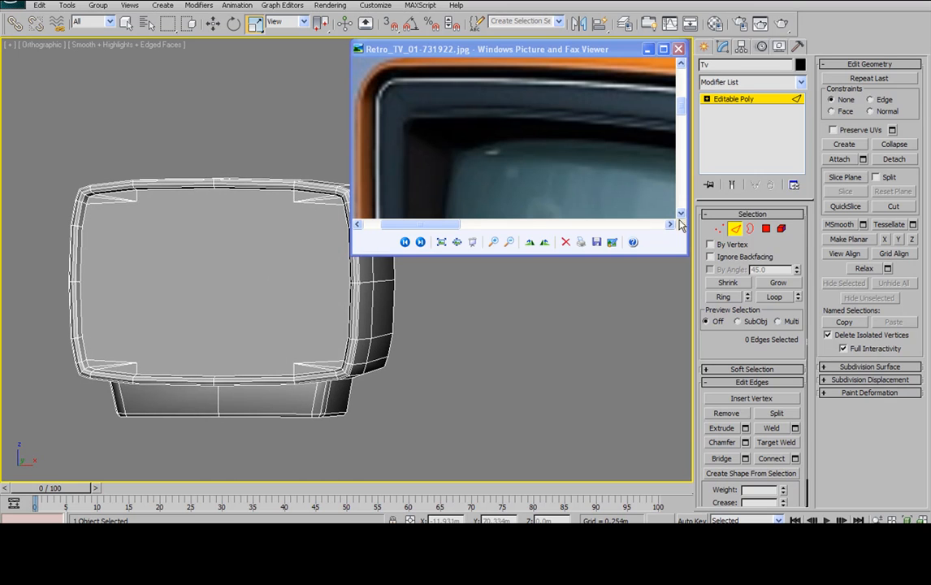
click(113, 203)
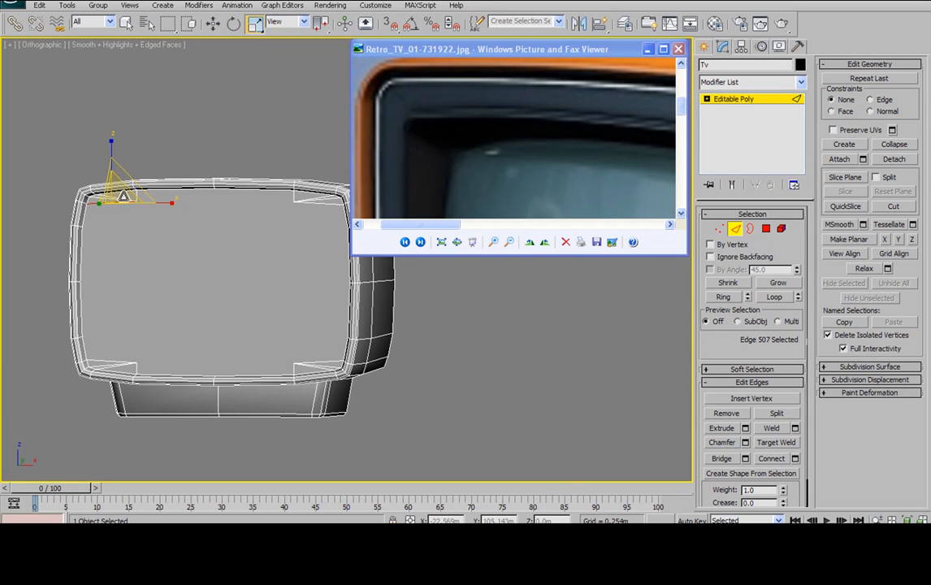
ctrl+click(92, 197)
ctrl+click(137, 196)
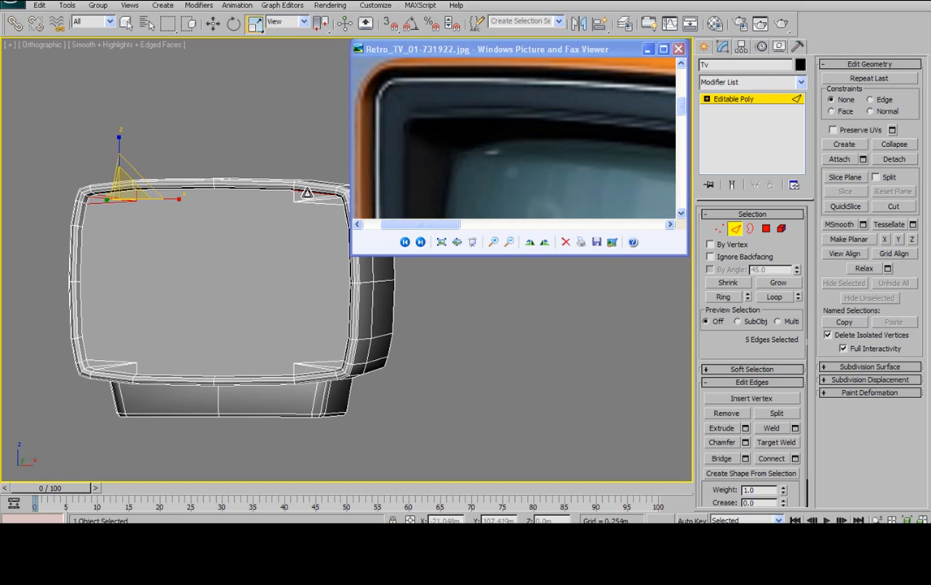
ctrl+click(302, 194)
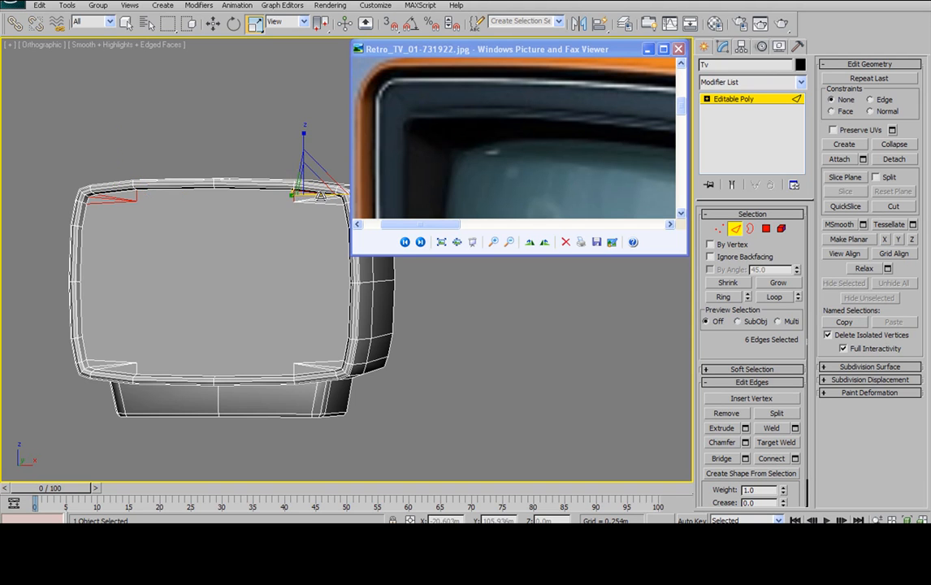
middle_drag(321, 197, 317, 227)
scroll(318, 243, up, 2)
key(ctrl+z)
ctrl+click(302, 211)
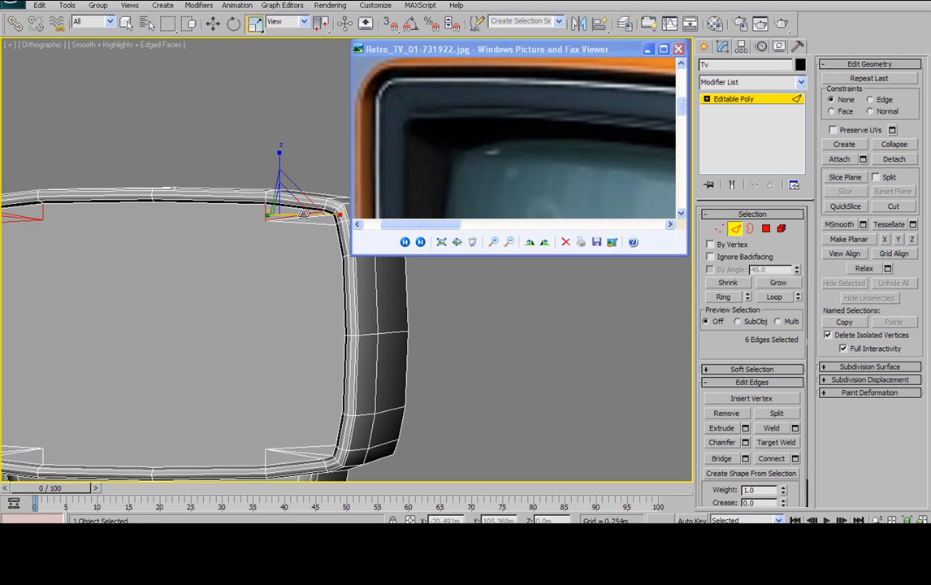
ctrl+click(297, 218)
alt+middle_drag(297, 233, 342, 279)
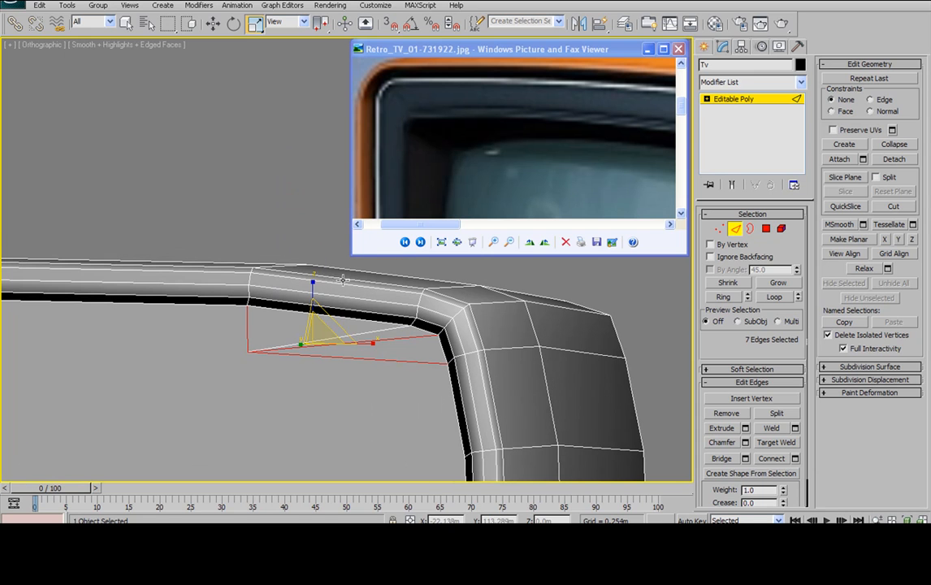
key(w)
ctrl+click(363, 334)
Step: Add the leftover edges at the screen's two lower corners to the selection and remove all selected corner edges
alt+middle_drag(363, 334, 263, 199)
ctrl+click(312, 339)
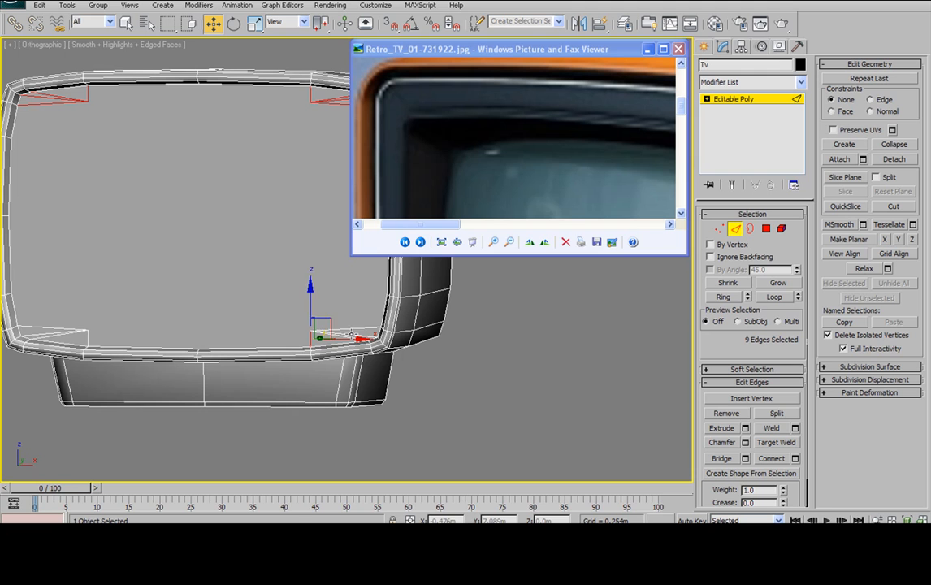
ctrl+click(345, 330)
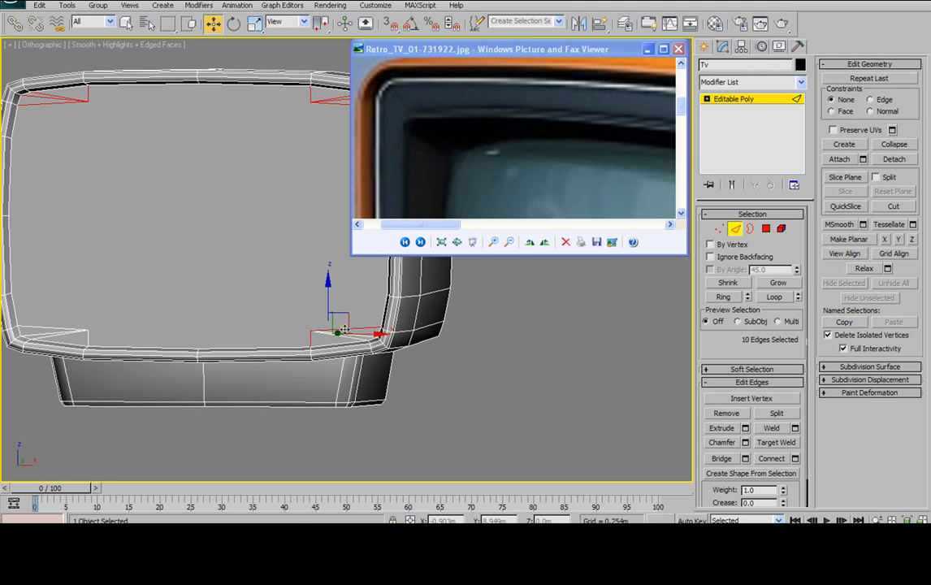
ctrl+click(351, 297)
ctrl+click(335, 301)
middle_drag(265, 305, 439, 319)
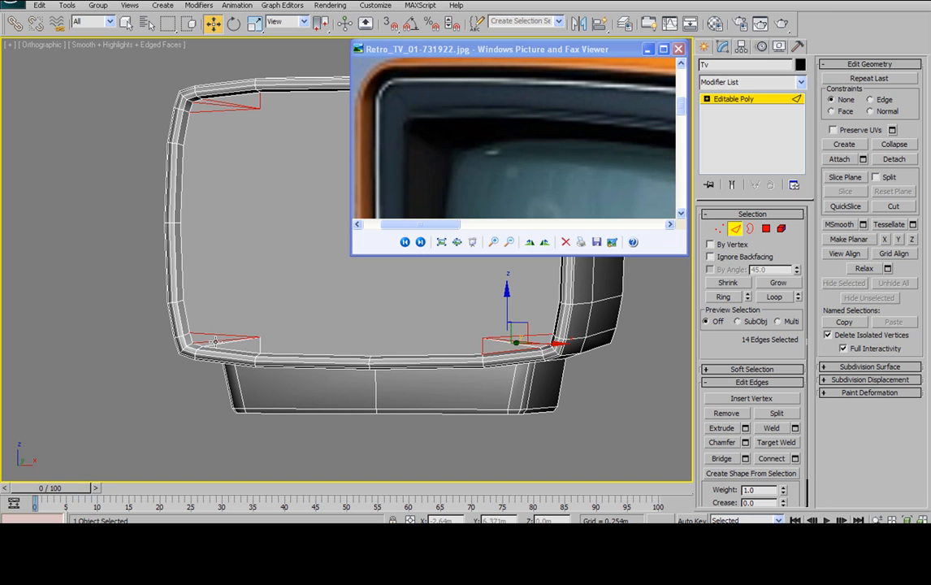
ctrl+click(262, 348)
scroll(271, 239, down, 3)
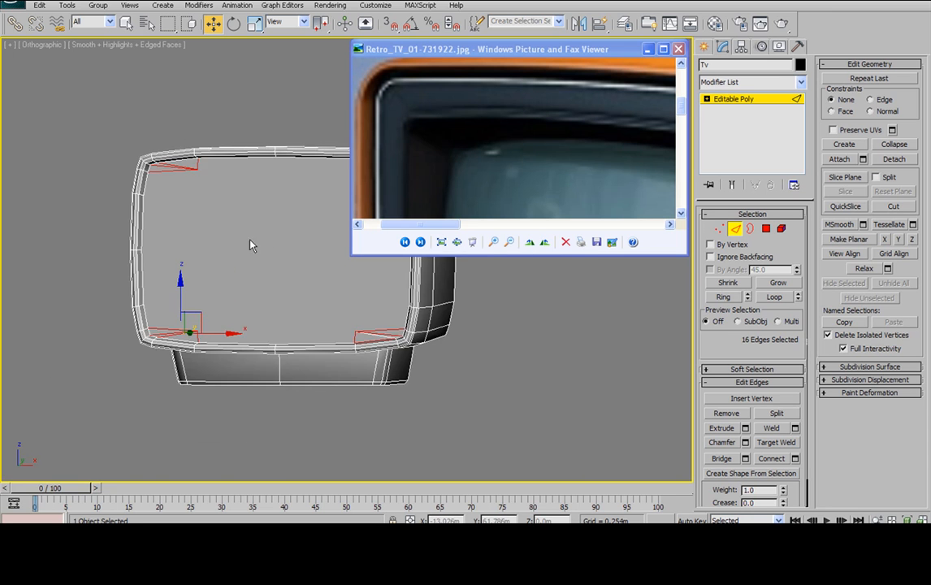
middle_drag(252, 246, 164, 271)
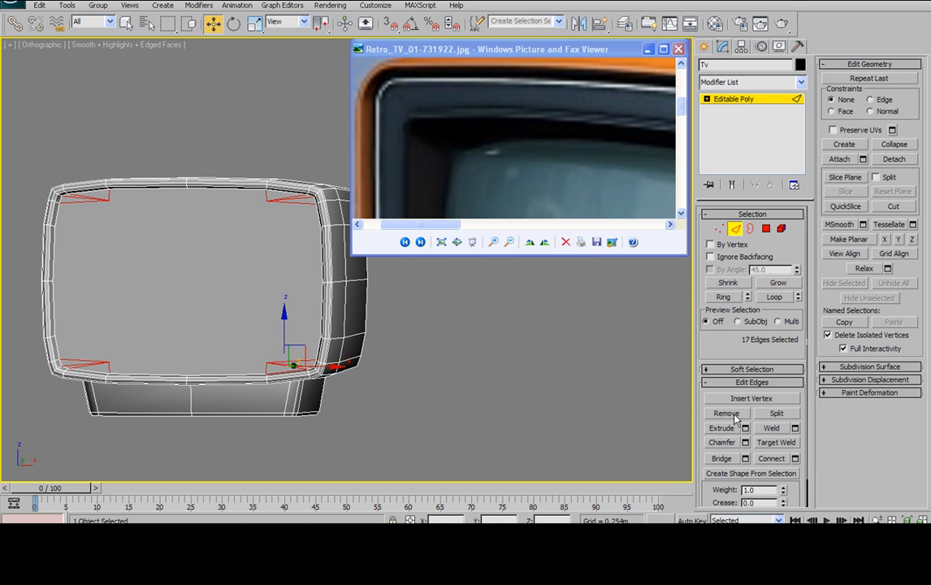
click(455, 381)
mouse_move(455, 381)
alt+middle_down()
mouse_move(278, 312)
mouse_move(408, 298)
alt+middle_up()
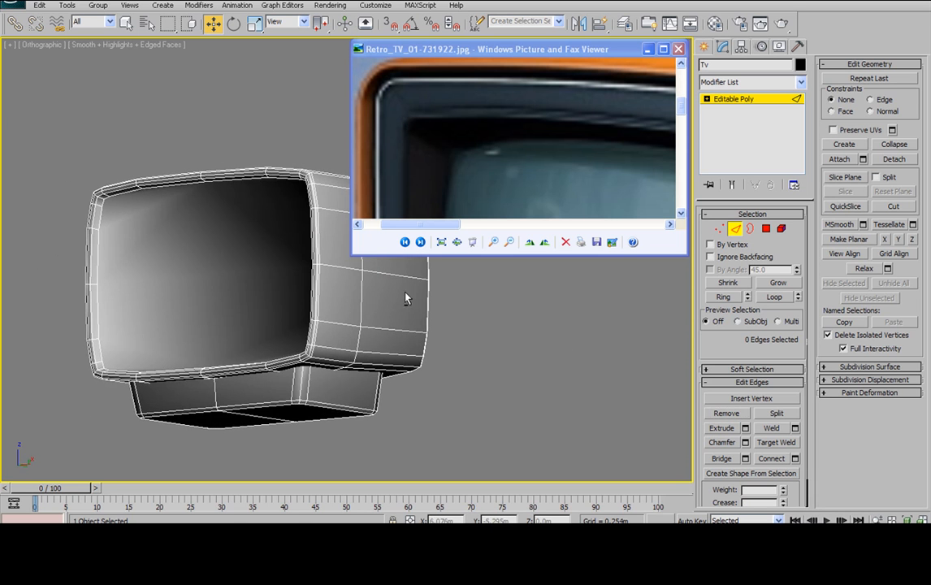
Step: Select the front screen polygon, clear all its smoothing groups and switch to the perspective view
click(767, 228)
click(220, 228)
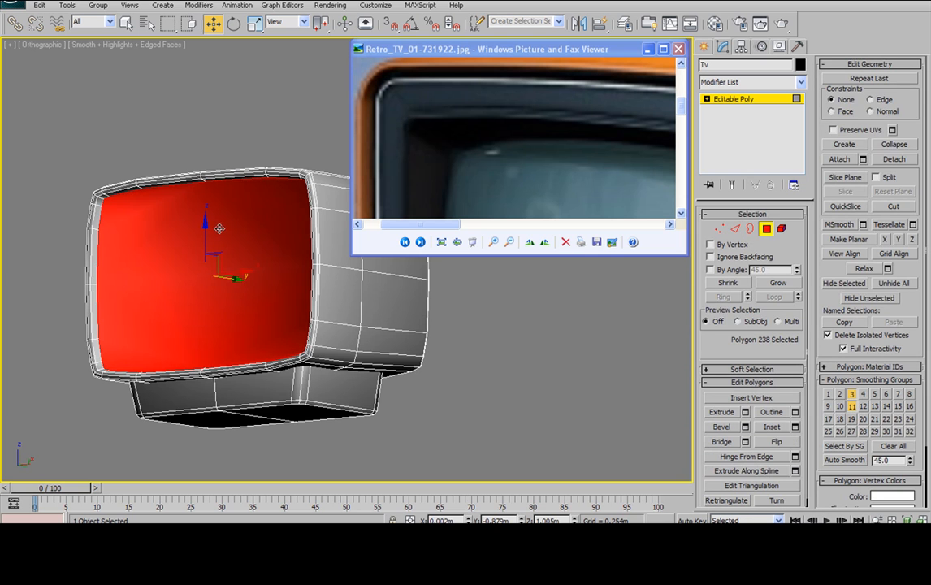
click(893, 445)
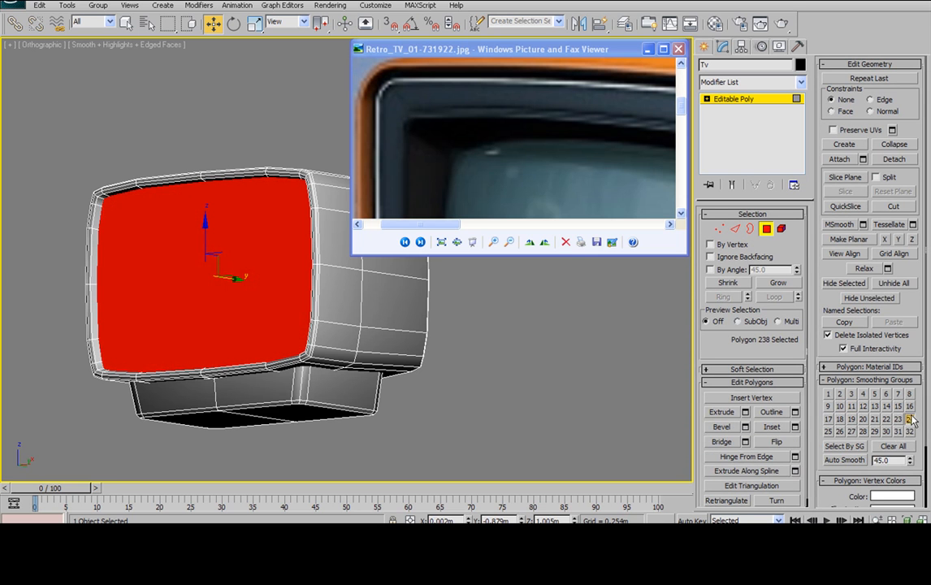
key(Delete)
alt+middle_drag(325, 195, 217, 160)
key(p)
Step: Inset the front screen polygon as a group by 0.037 m
click(222, 209)
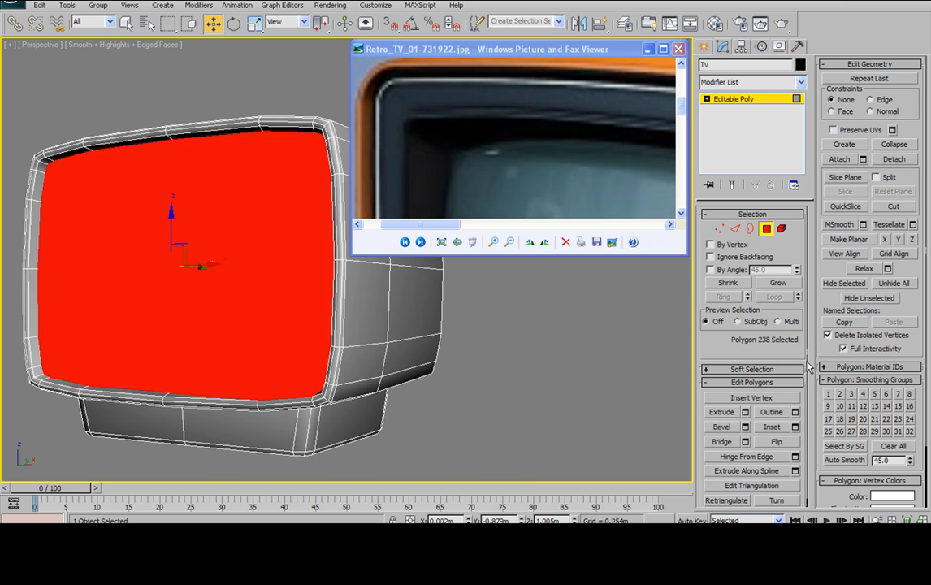
click(796, 428)
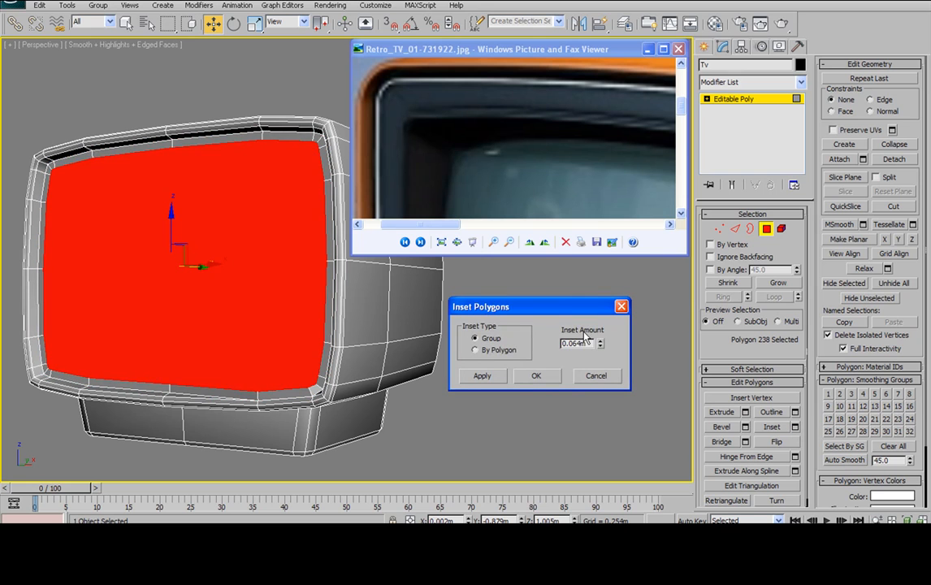
drag(601, 345, 579, 388)
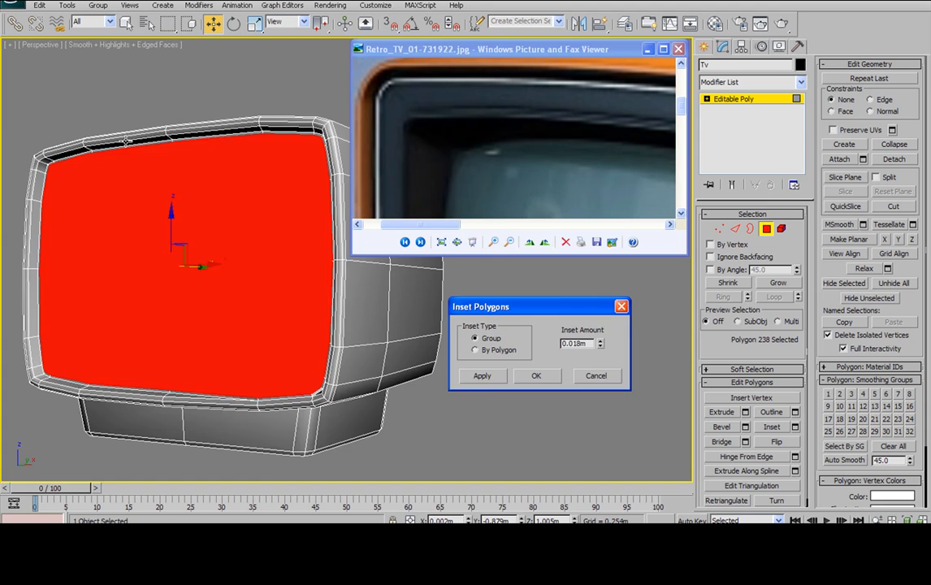
scroll(162, 146, up, 5)
scroll(171, 139, down, 3)
scroll(174, 138, down, 2)
drag(600, 344, 539, 295)
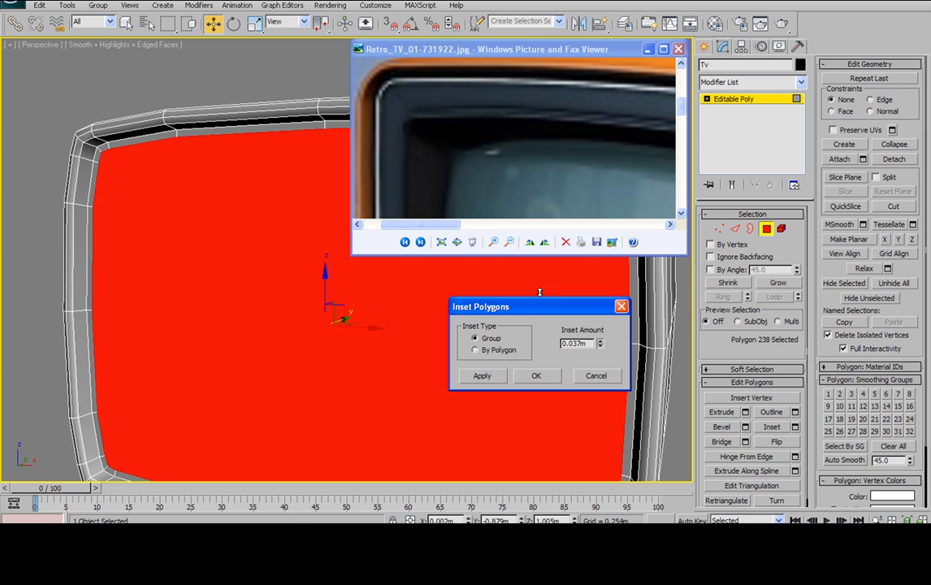
click(547, 378)
Step: Select the ring of edges across the screen's inset border and inspect it around the lower corner
alt+middle_drag(244, 115, 268, 155)
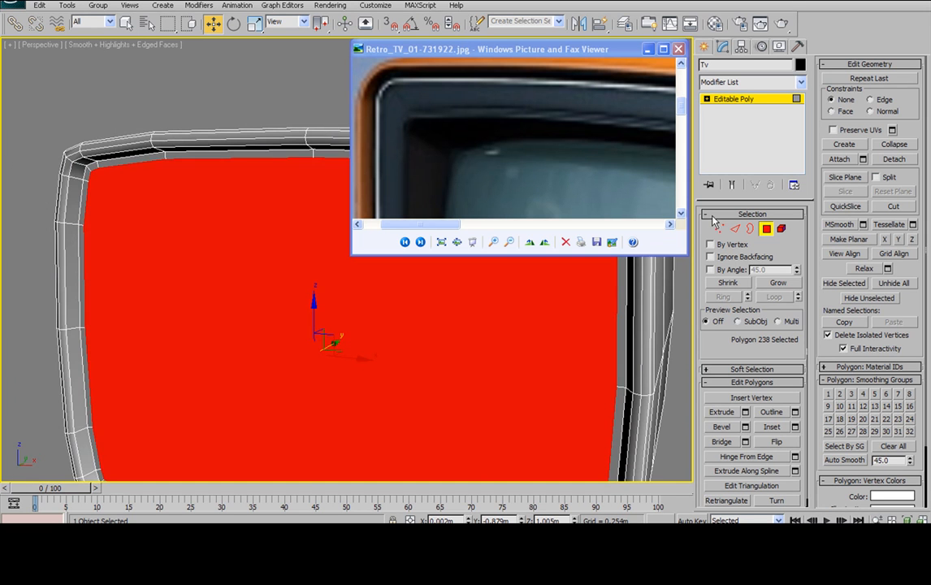
click(735, 230)
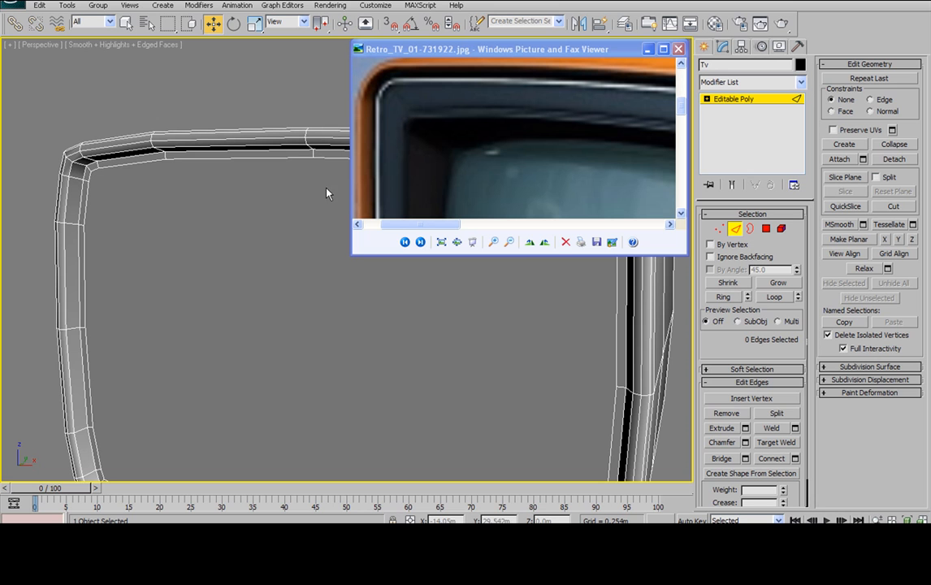
click(167, 153)
alt+middle_drag(166, 153, 284, 183)
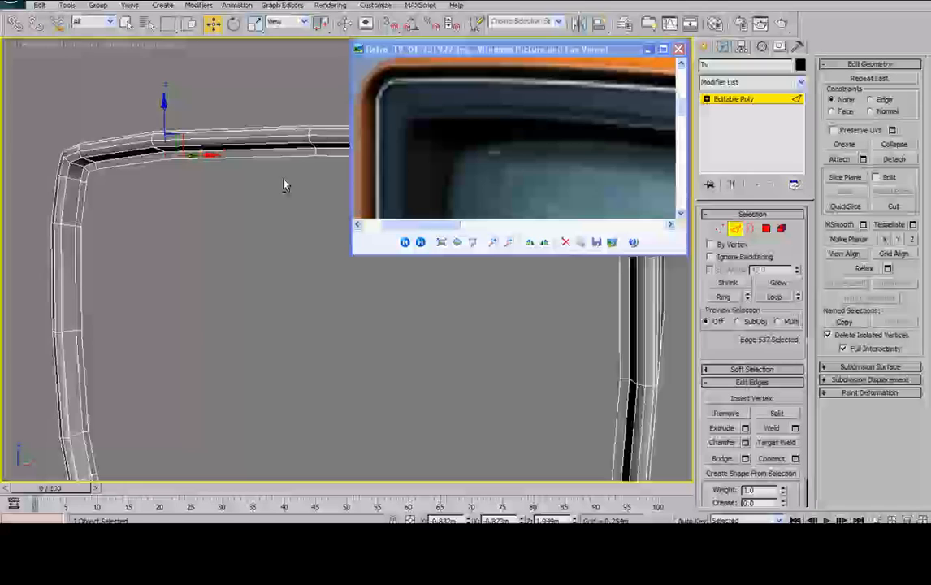
alt+middle_drag(132, 175, 167, 135)
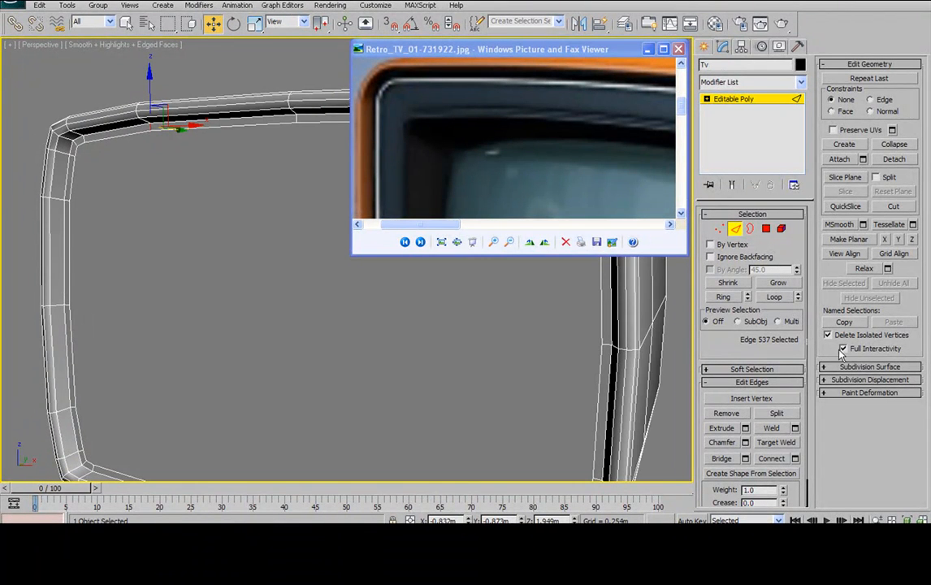
click(722, 299)
alt+middle_drag(583, 347, 494, 382)
alt+middle_drag(365, 347, 431, 297)
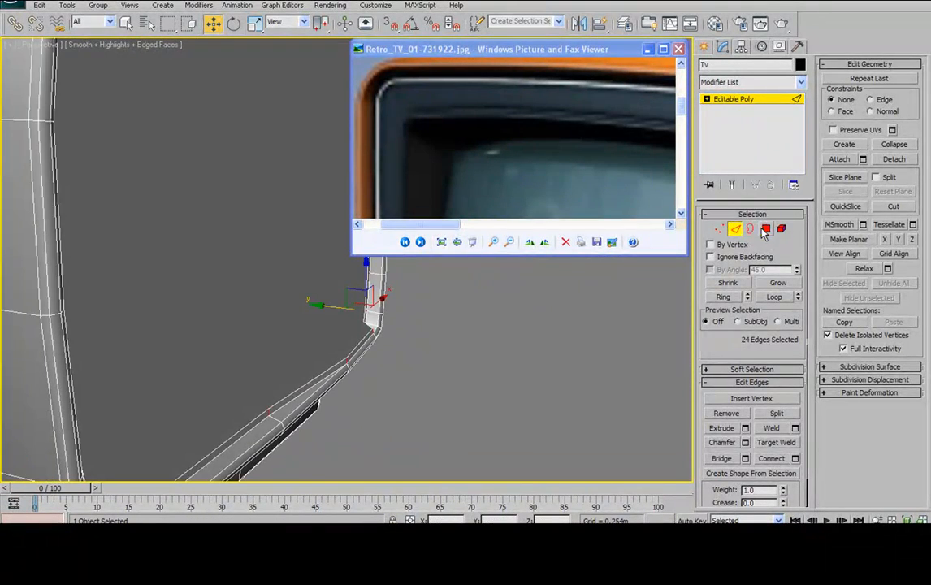
Step: Select the narrow border polygon at the screen's lower-right corner and examine it from several angles
click(764, 230)
click(358, 346)
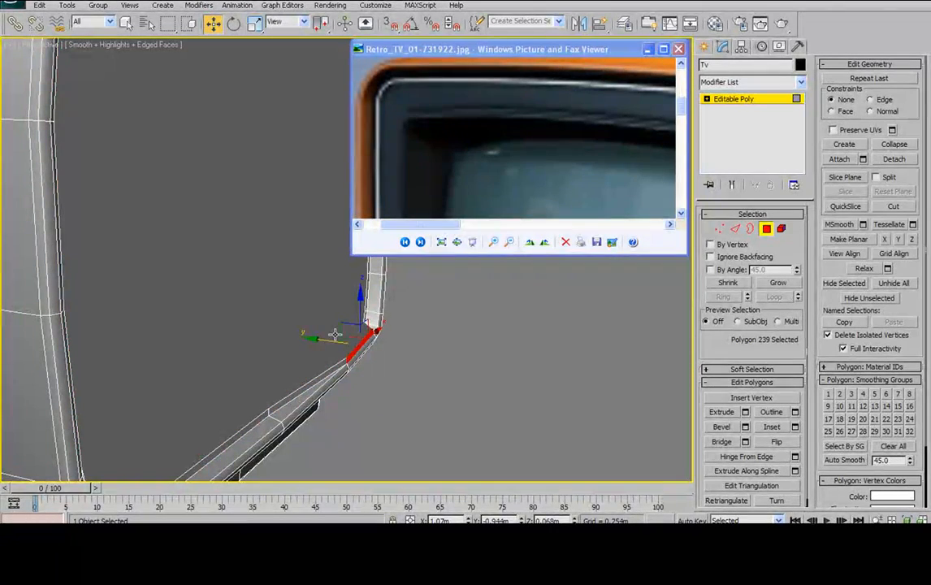
drag(330, 339, 367, 340)
alt+middle_drag(368, 340, 439, 329)
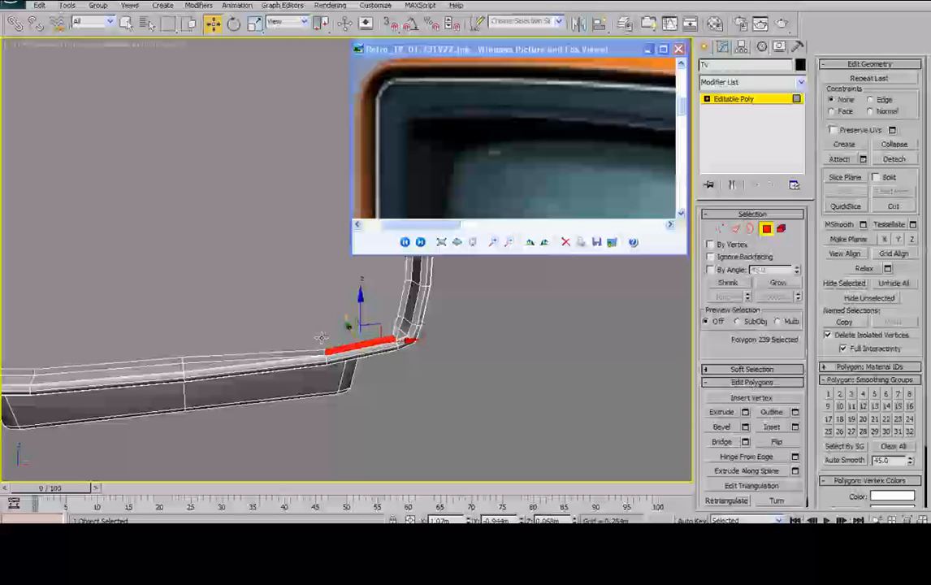
click(382, 325)
click(492, 322)
Step: Undo the screen inset, the smoothing group change and the removal of the corner edges
key(ctrl+z)
key(ctrl+z)
key(ctrl+z)
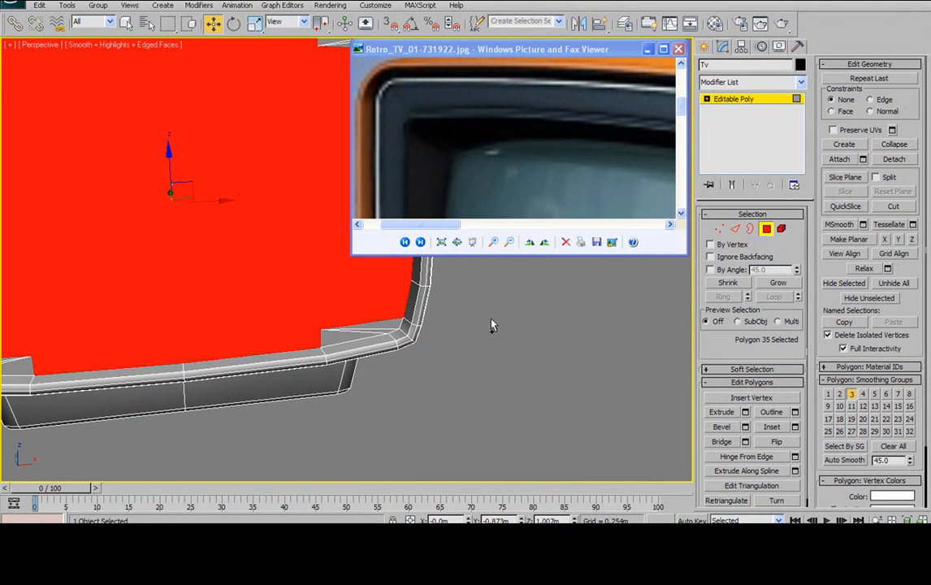
Step: Select the four leftover edges at the screen's lower-right corner and remove them
click(549, 335)
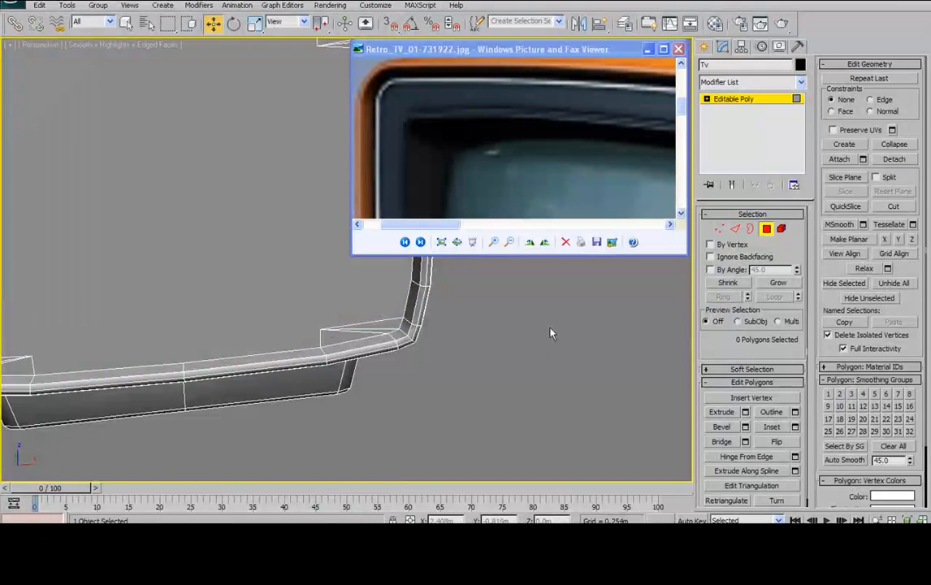
click(735, 229)
click(373, 331)
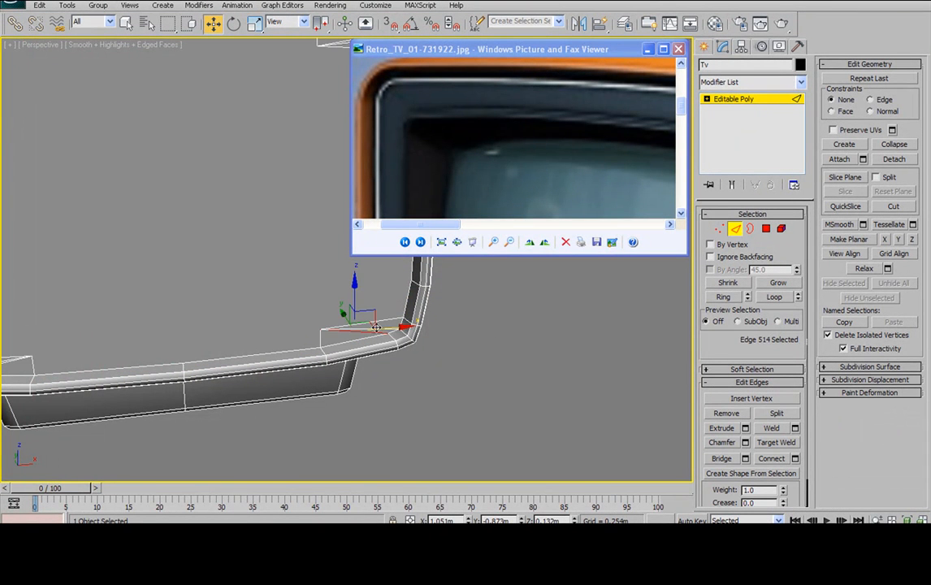
ctrl+click(322, 340)
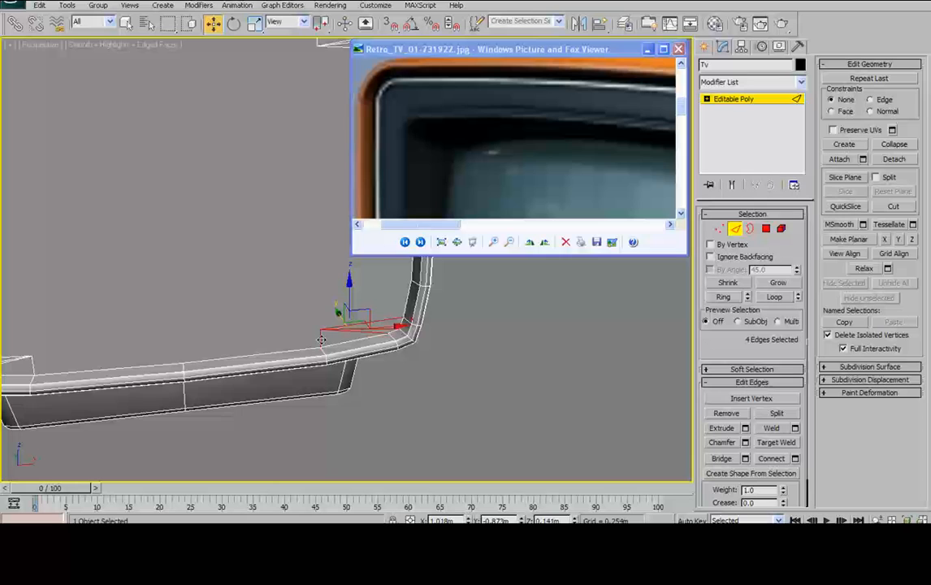
scroll(360, 280, down, 3)
Step: Select the leftover edges at the screen's lower-left corner and remove them
click(137, 350)
ctrl+click(113, 357)
drag(127, 361, 168, 356)
ctrl+click(119, 358)
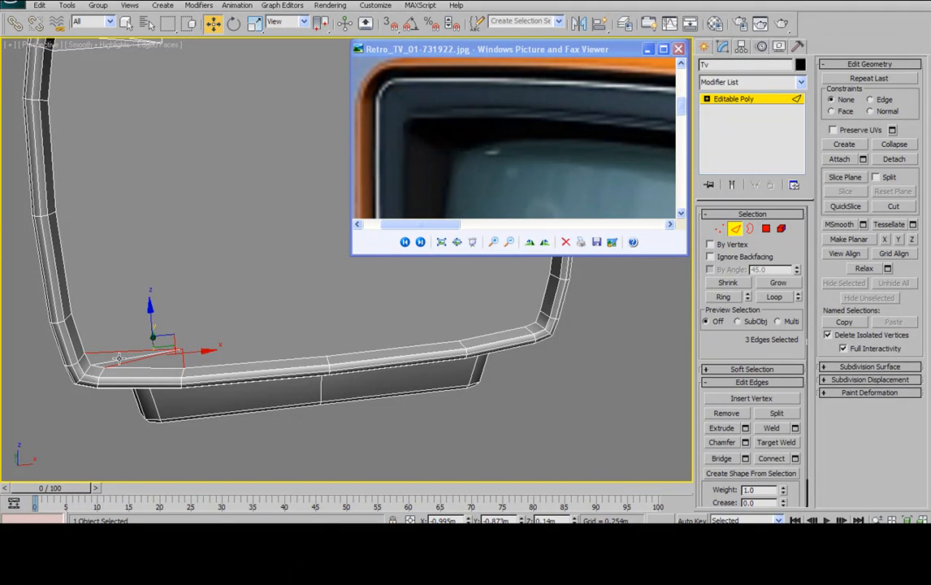
alt+middle_drag(686, 399, 153, 204)
Step: Select the eight leftover edges at the screen's upper-left and upper-right corners and remove them
click(119, 184)
ctrl+click(99, 173)
ctrl+click(99, 172)
ctrl+click(163, 167)
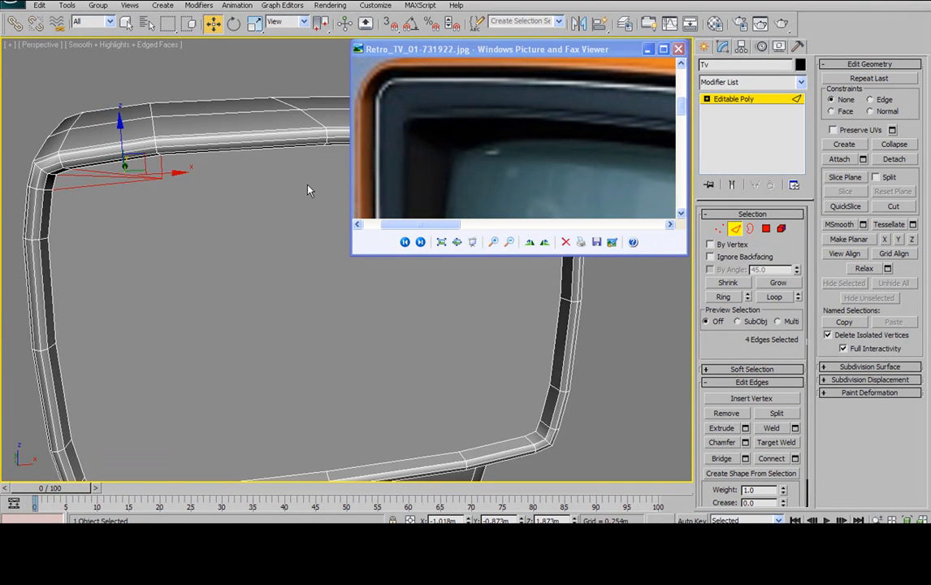
scroll(230, 233, up, 3)
alt+middle_drag(231, 234, 218, 218)
ctrl+click(305, 209)
ctrl+click(325, 208)
ctrl+click(341, 213)
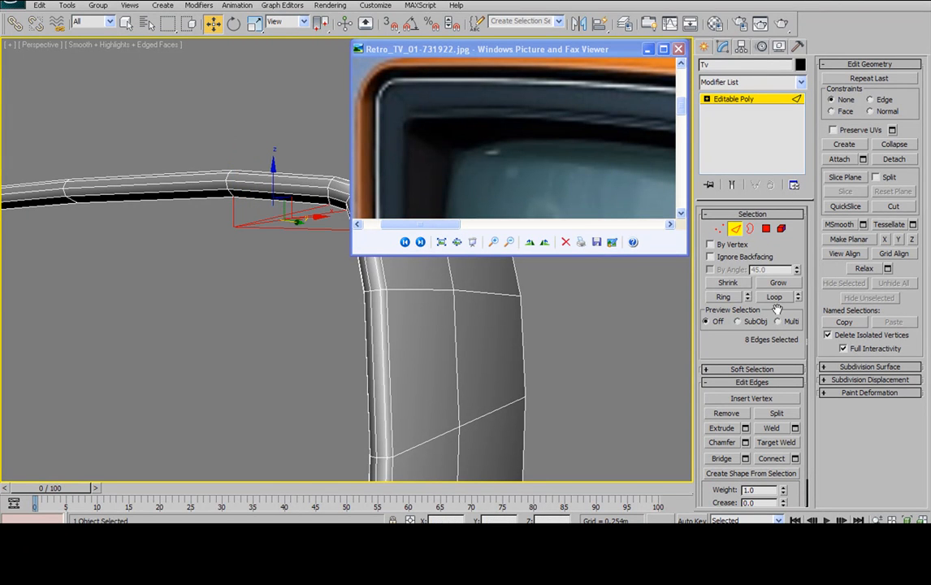
click(742, 415)
alt+middle_drag(357, 244, 210, 187)
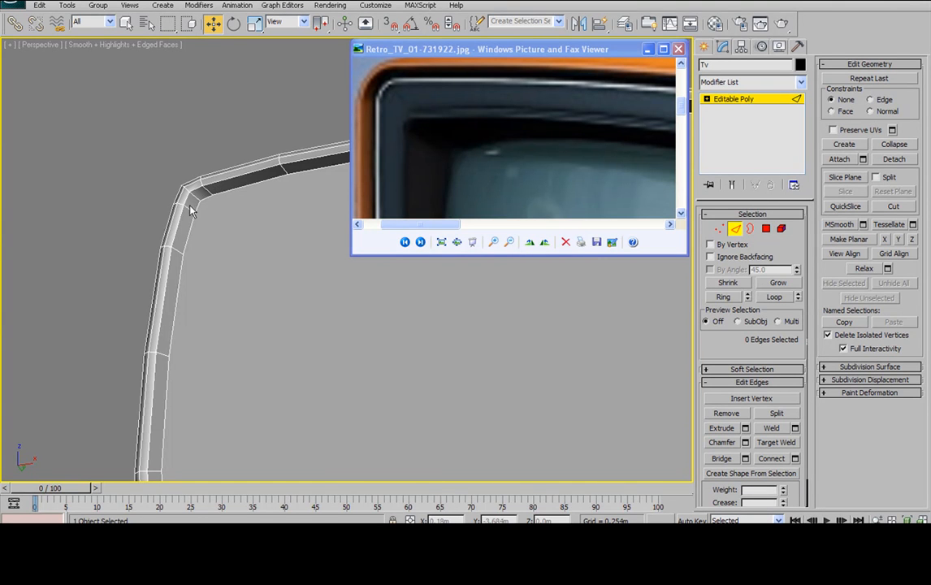
Step: Select the single large screen polygon and inset it by 0.036 m with the Group type
scroll(189, 210, down, 8)
mouse_move(225, 239)
alt+middle_down()
mouse_move(170, 215)
mouse_move(229, 248)
alt+middle_up()
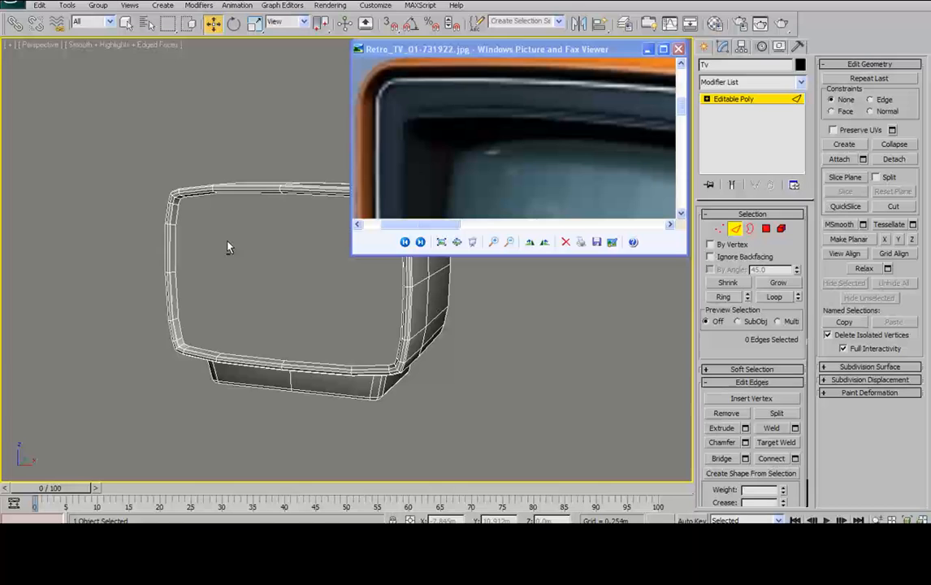
click(765, 229)
click(295, 272)
scroll(254, 226, up, 5)
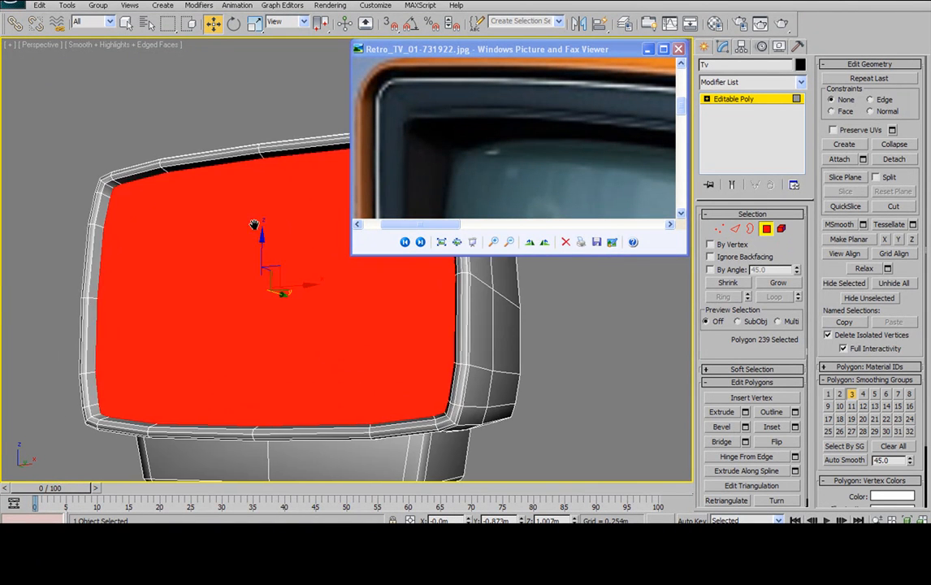
scroll(254, 226, up, 4)
click(795, 427)
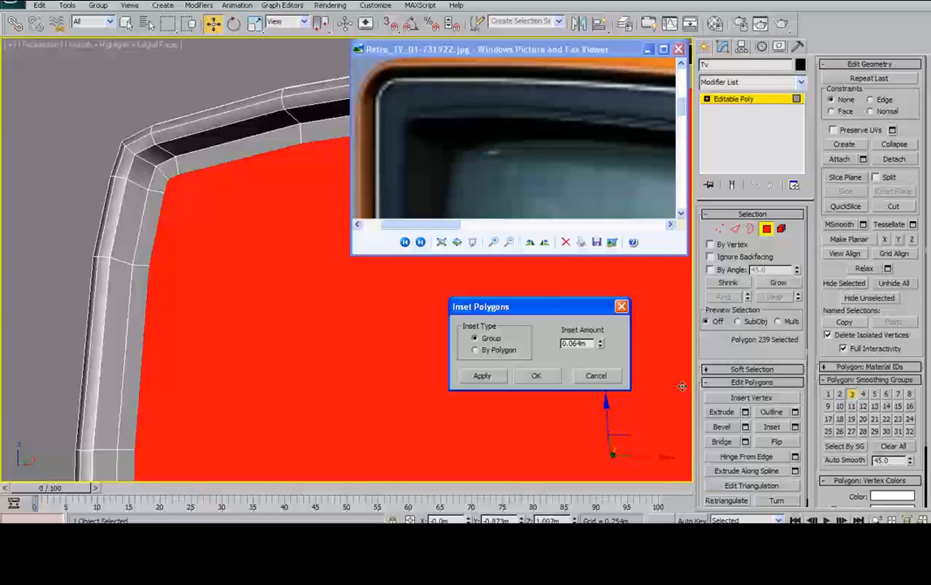
scroll(224, 241, up, 3)
scroll(229, 239, down, 4)
middle_drag(229, 239, 229, 227)
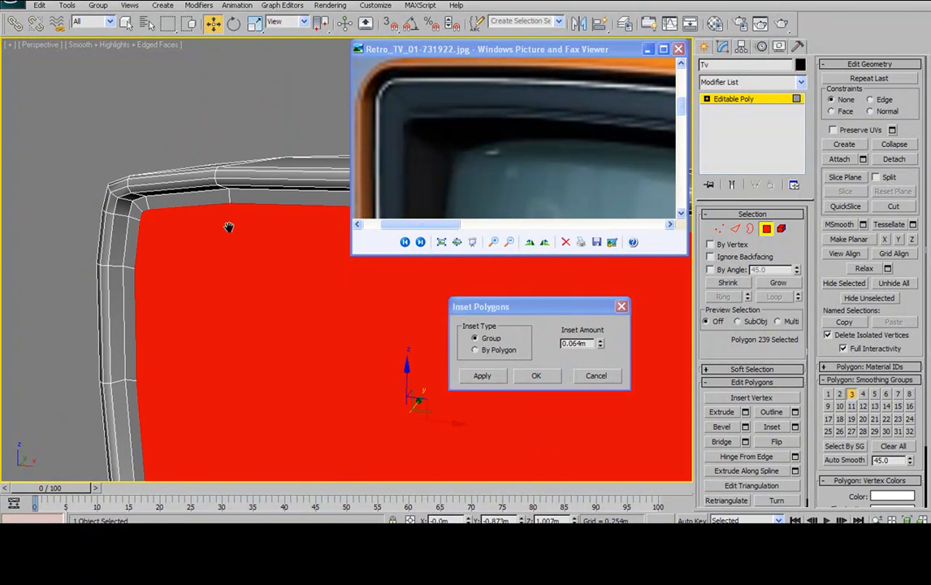
drag(599, 347, 572, 370)
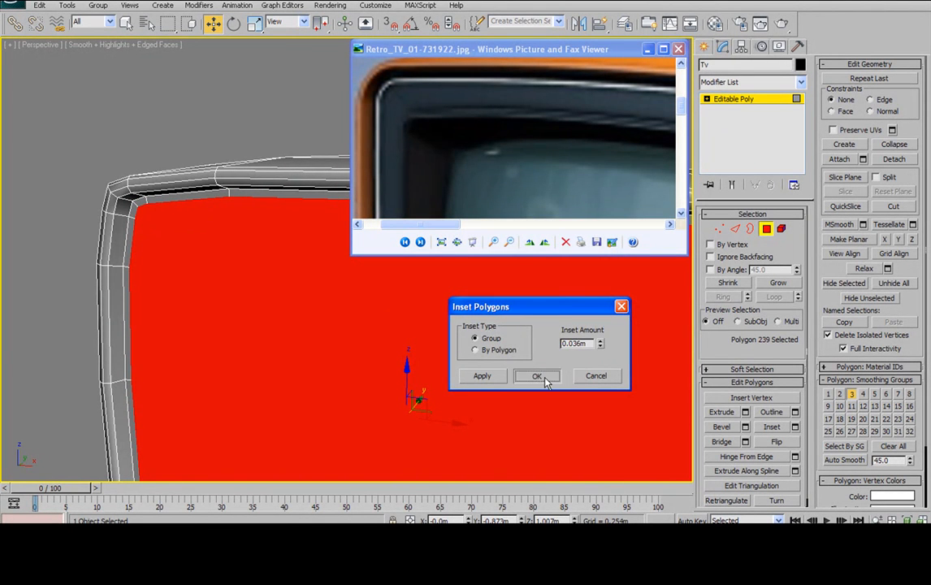
click(537, 376)
Step: Select the ring of edges across the new inset border and connect them with 1 segment, pinch 0 and slide -37
alt+middle_drag(390, 300, 543, 233)
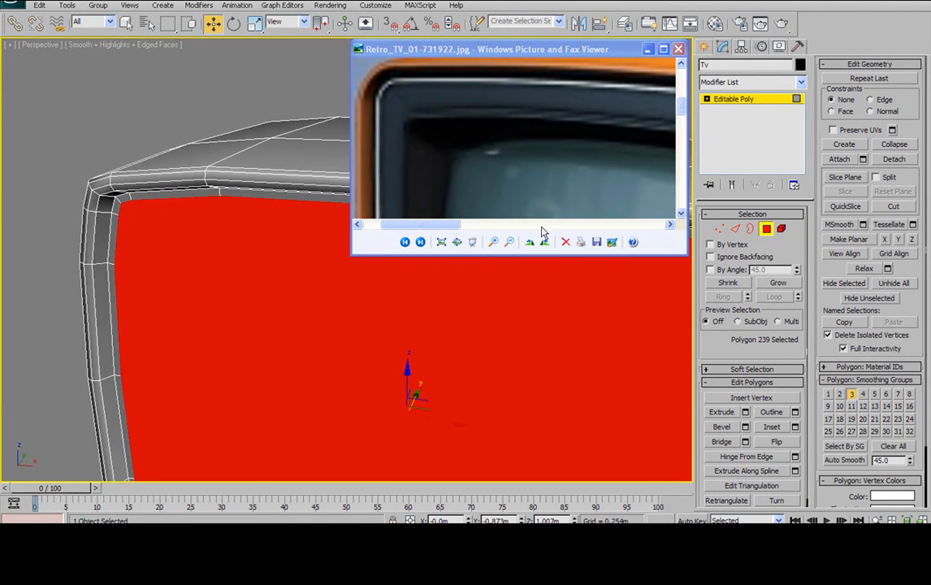
click(735, 230)
click(134, 199)
middle_drag(138, 195, 225, 117)
scroll(245, 202, down, 3)
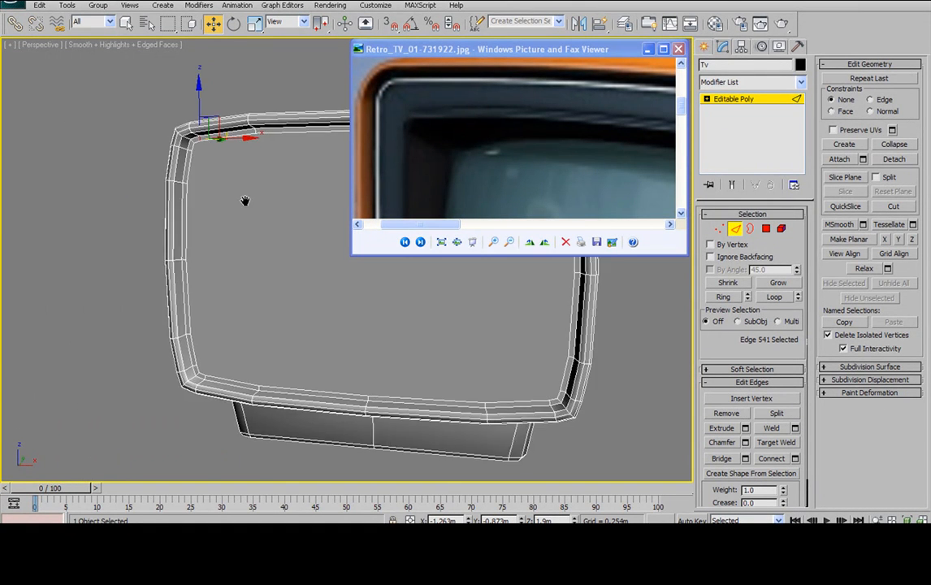
scroll(242, 223, up, 5)
scroll(196, 187, down, 3)
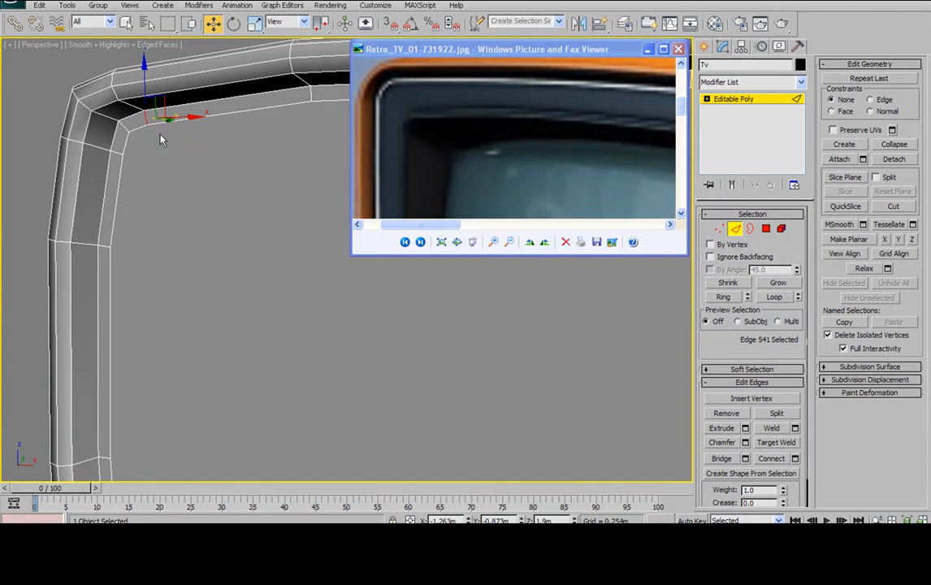
click(723, 297)
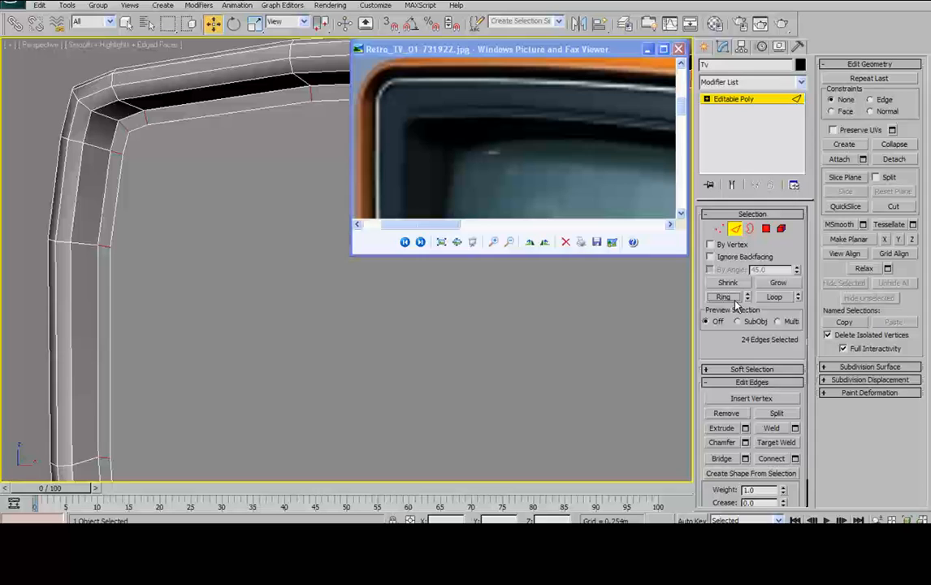
click(795, 459)
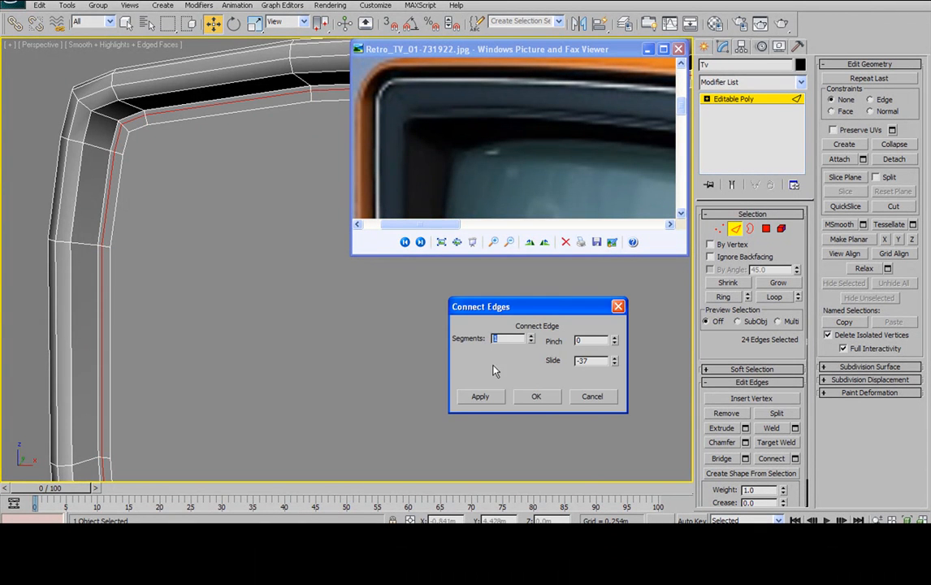
click(544, 403)
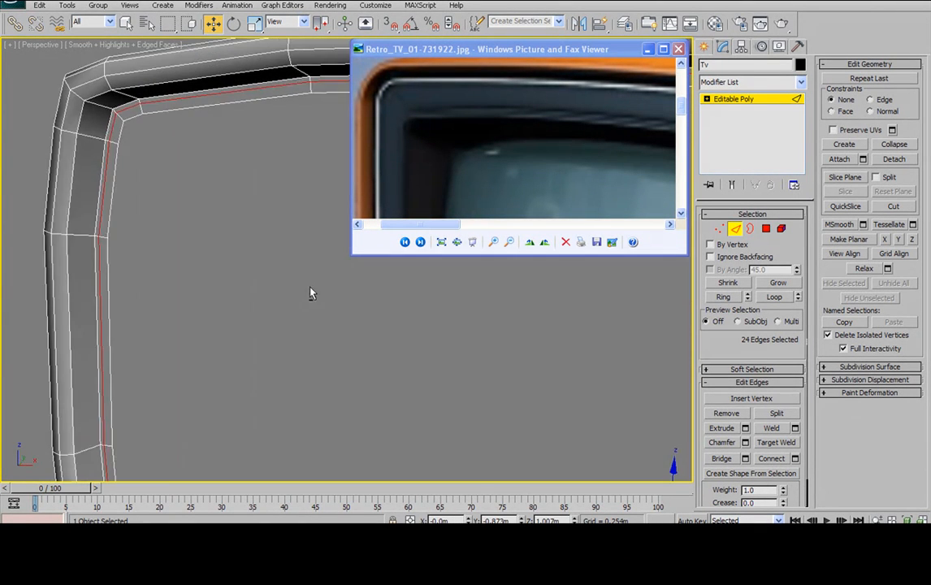
Step: Move the new edge loop around the screen along the Y axis to about -0.89 m
scroll(313, 268, down, 3)
alt+middle_drag(296, 274, 254, 244)
click(260, 224)
key(alt+l)
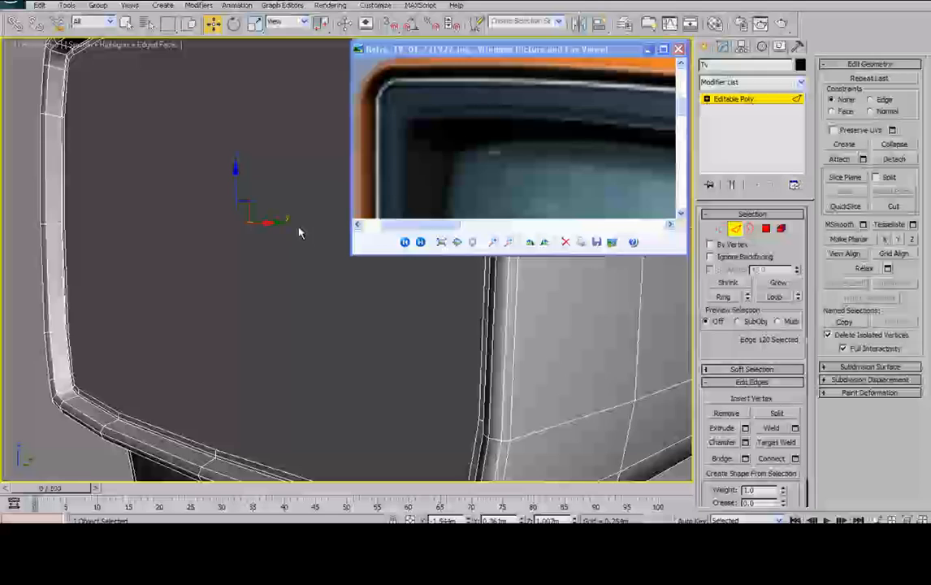
alt+middle_drag(304, 227, 275, 239)
drag(260, 224, 257, 226)
alt+middle_drag(257, 226, 274, 126)
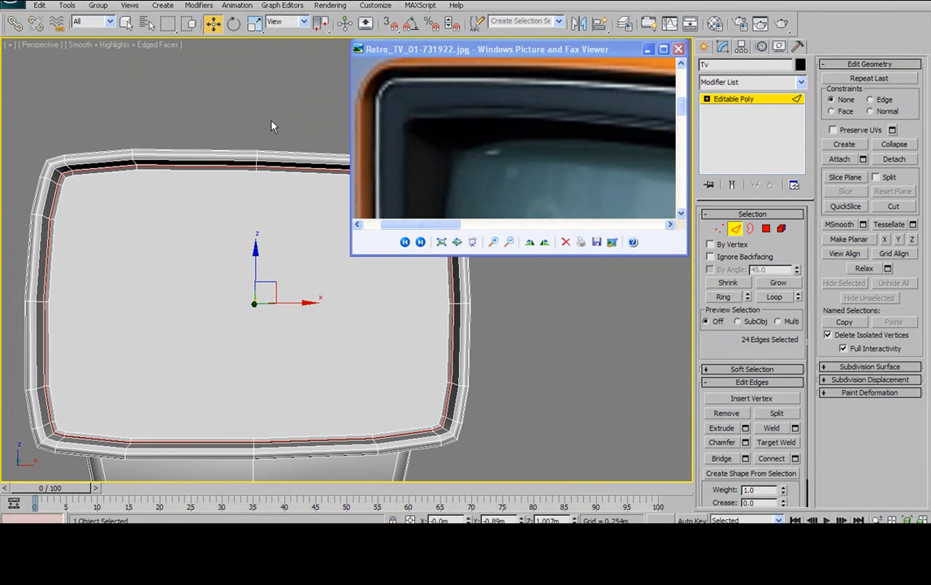
click(254, 22)
right_click(257, 24)
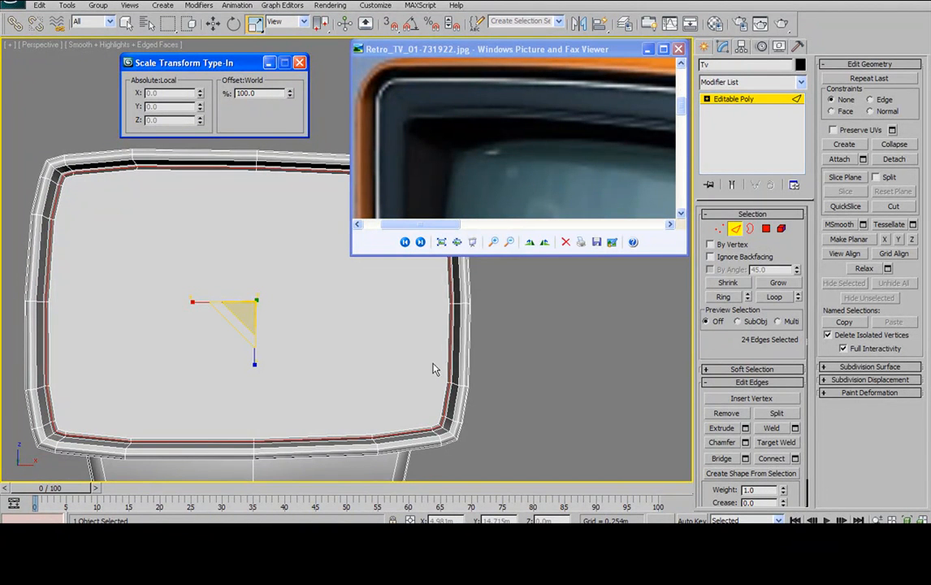
alt+middle_drag(433, 369, 378, 367)
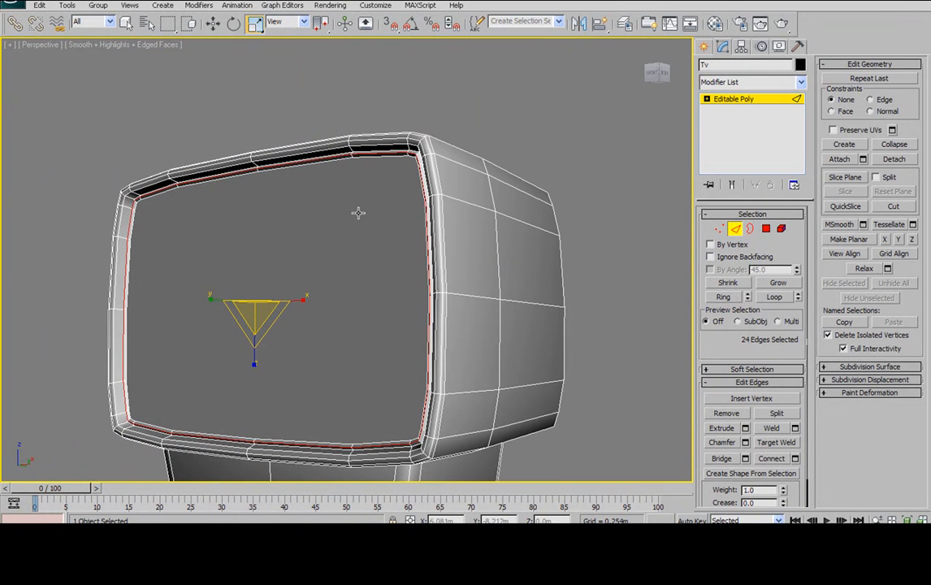
key(w)
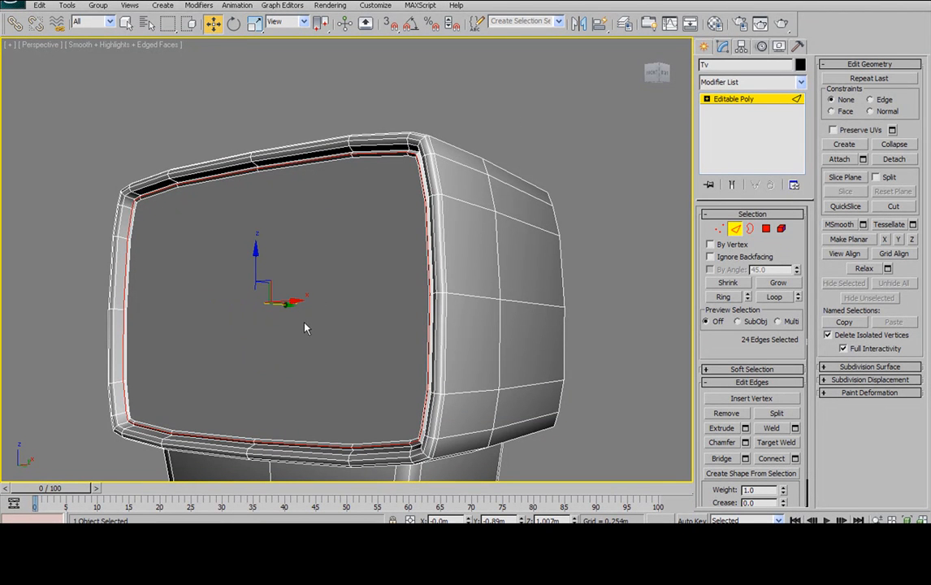
Step: Fine-tune the edge loop's depth by moving it along the Y axis to about -0.884 m
alt+middle_drag(319, 221, 377, 275)
scroll(297, 248, up, 5)
alt+middle_drag(424, 324, 404, 305)
scroll(450, 319, down, 6)
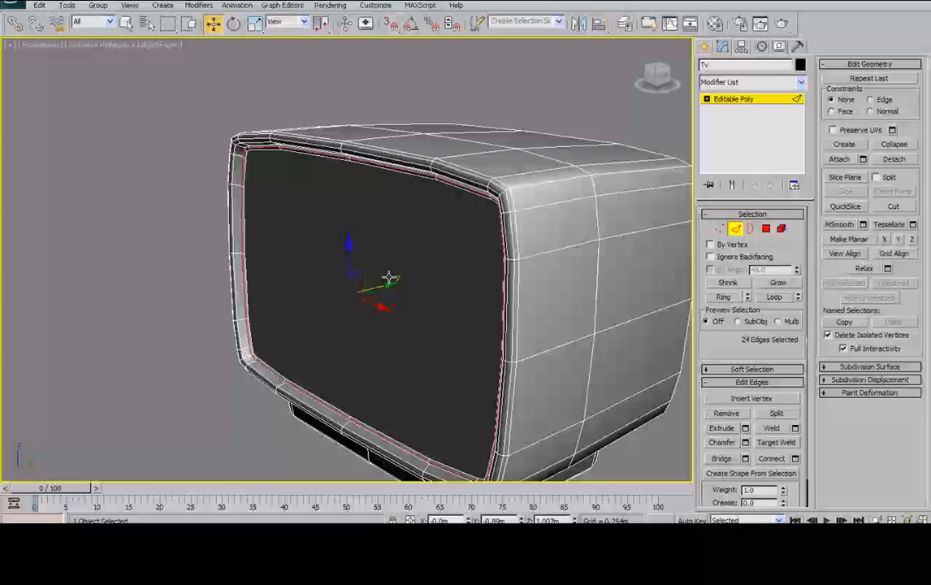
drag(387, 286, 386, 287)
alt+middle_drag(387, 286, 406, 250)
scroll(378, 254, up, 5)
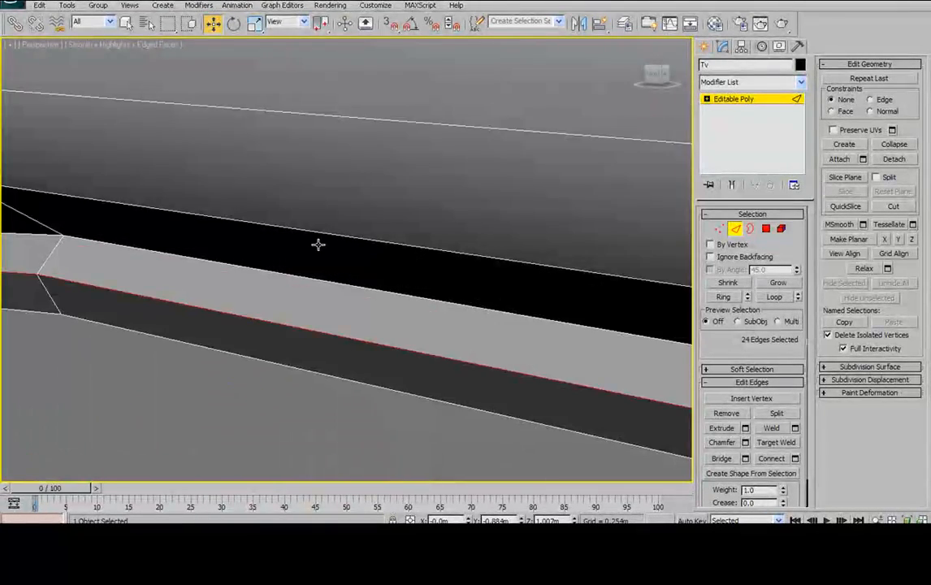
scroll(318, 244, down, 5)
alt+middle_drag(326, 212, 318, 233)
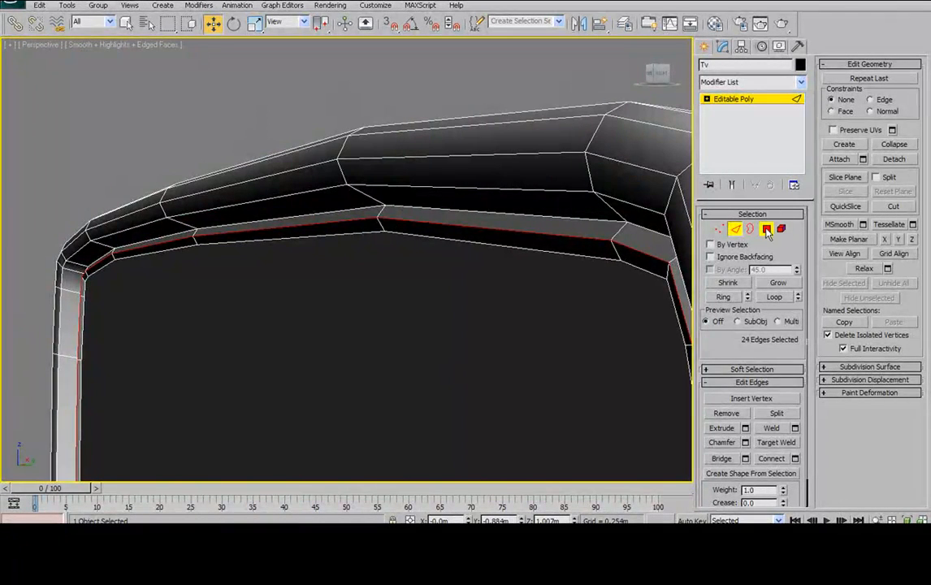
Step: Convert the edge loop to its adjoining polygons, assign them to smoothing group 6 and clear the selection
ctrl+click(768, 230)
scroll(463, 286, down, 2)
alt+middle_drag(463, 286, 439, 239)
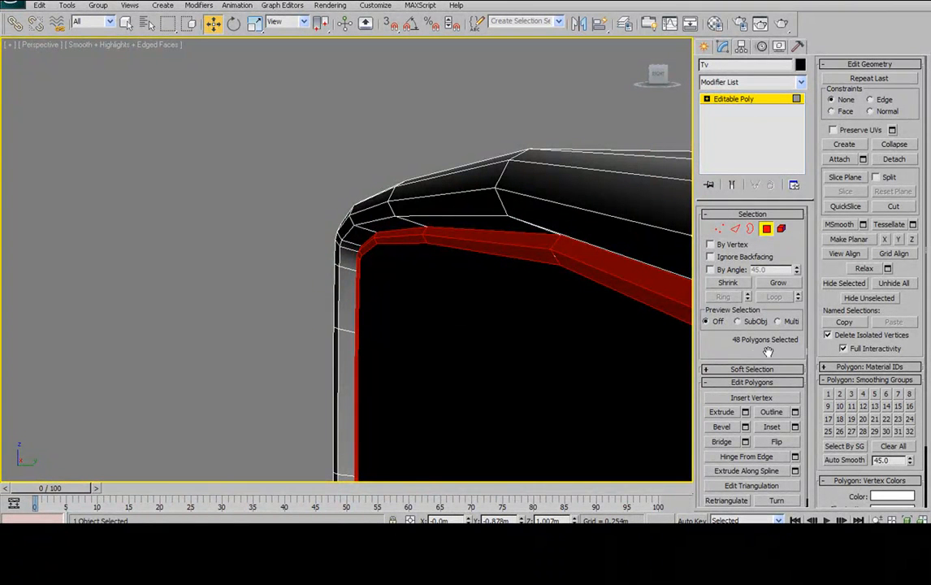
click(885, 395)
alt+middle_drag(618, 313, 461, 232)
click(369, 160)
Step: Hide the edged-faces display and inspect the shading of the ridge around the screen
alt+middle_drag(368, 160, 384, 195)
scroll(324, 225, down, 2)
key(F4)
scroll(376, 203, up, 2)
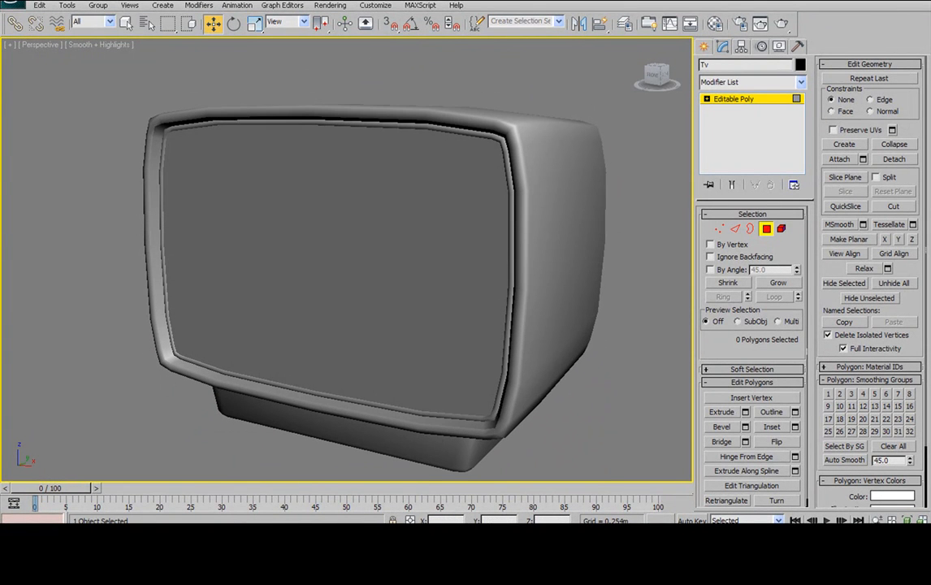
Step: Bring up the reference photo, show the model's edges again and compare the TV's front with the whole set in the photo
key(alt+Tab)
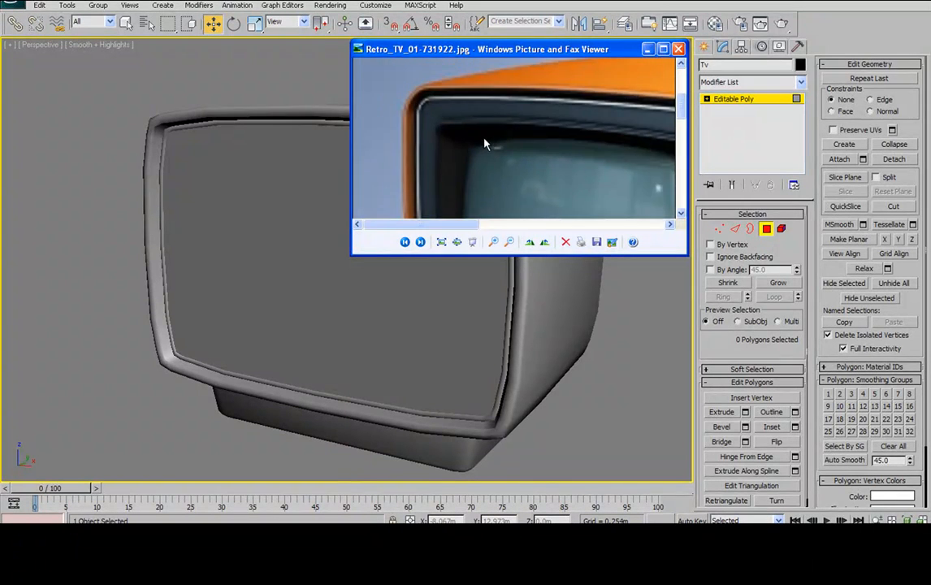
scroll(485, 143, down, 4)
alt+middle_drag(228, 199, 163, 216)
key(F4)
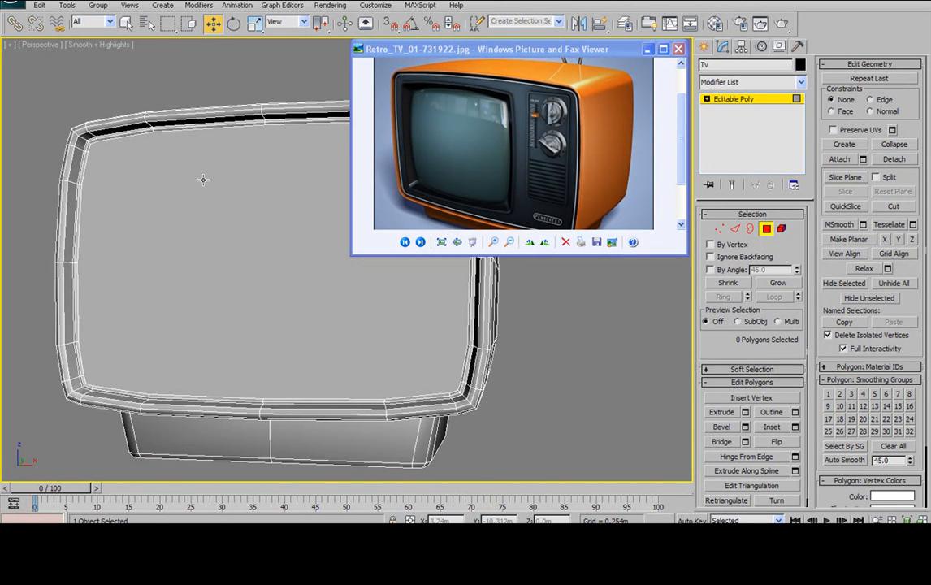
middle_drag(203, 180, 215, 196)
scroll(414, 134, down, 2)
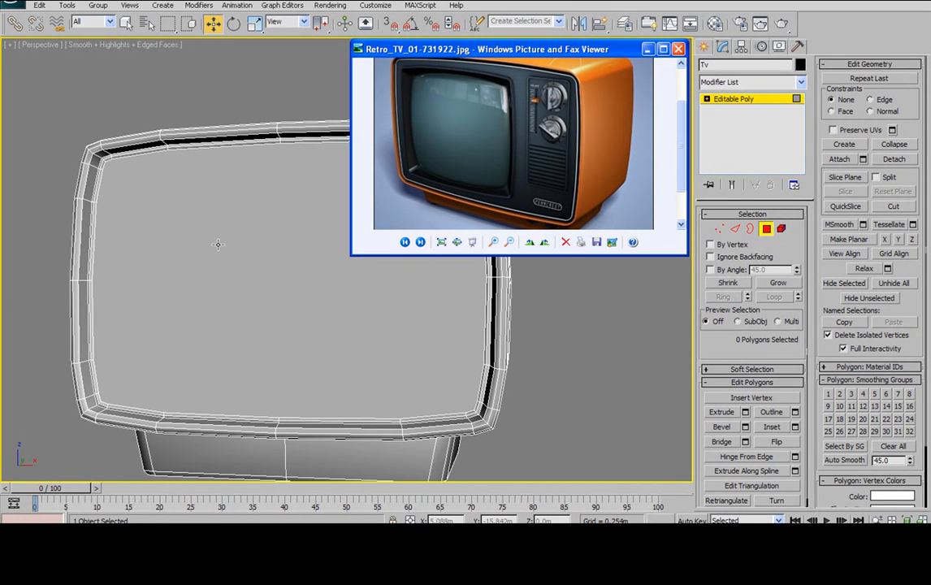
scroll(453, 138, up, 1)
alt+middle_drag(280, 202, 213, 212)
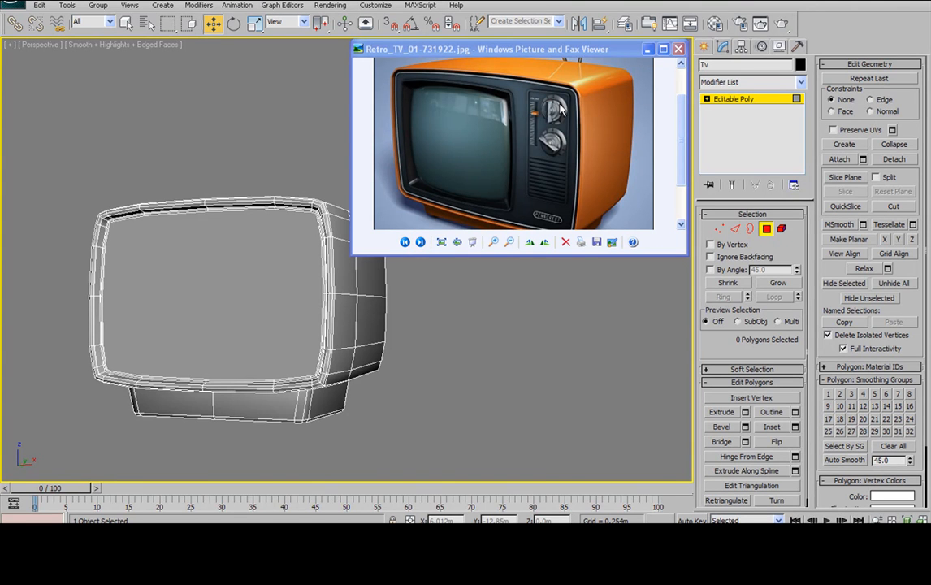
mouse_move(244, 238)
alt+middle_down()
mouse_move(266, 249)
mouse_move(264, 242)
mouse_move(212, 245)
alt+middle_up()
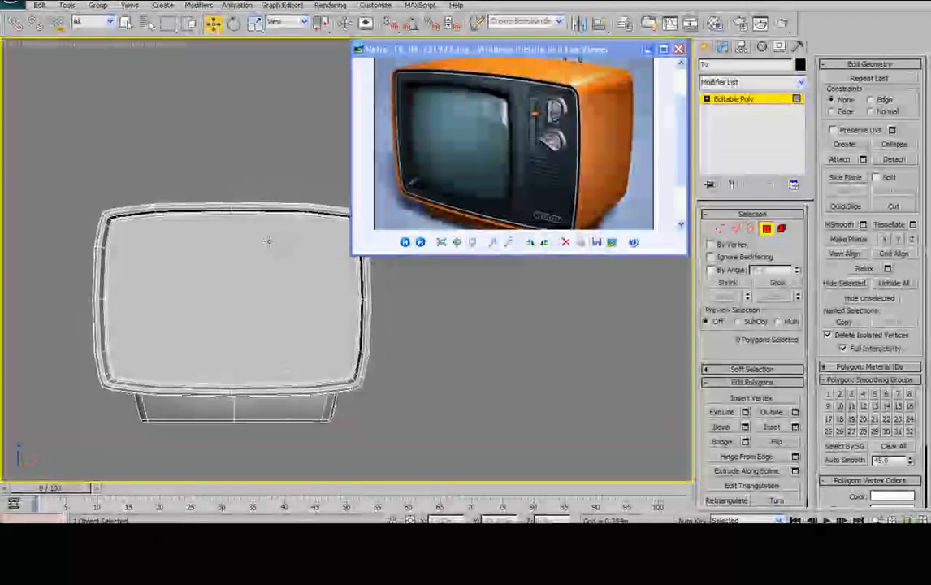
alt+middle_drag(266, 239, 250, 208)
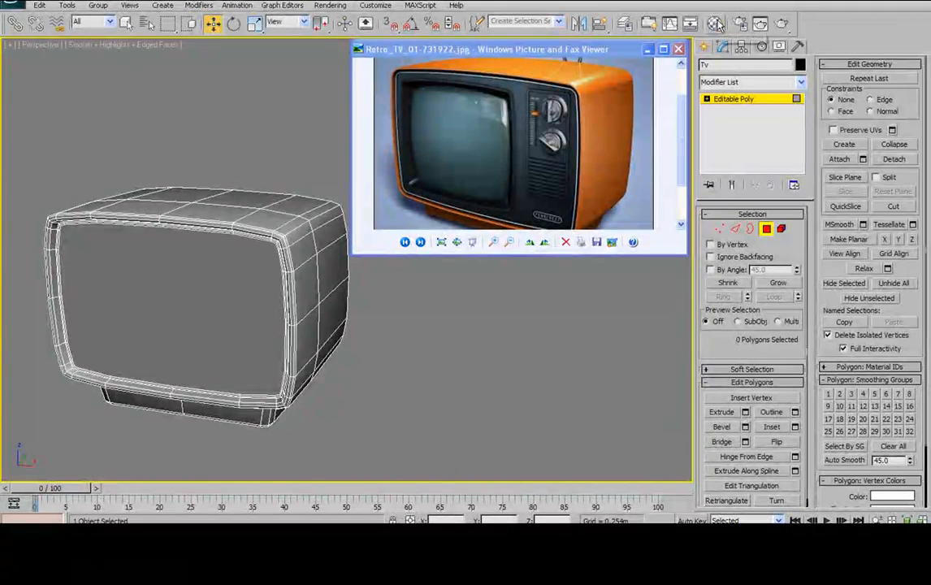
Step: Set the specular level of the 01 - Default material to 0 and close the Material Editor
click(719, 23)
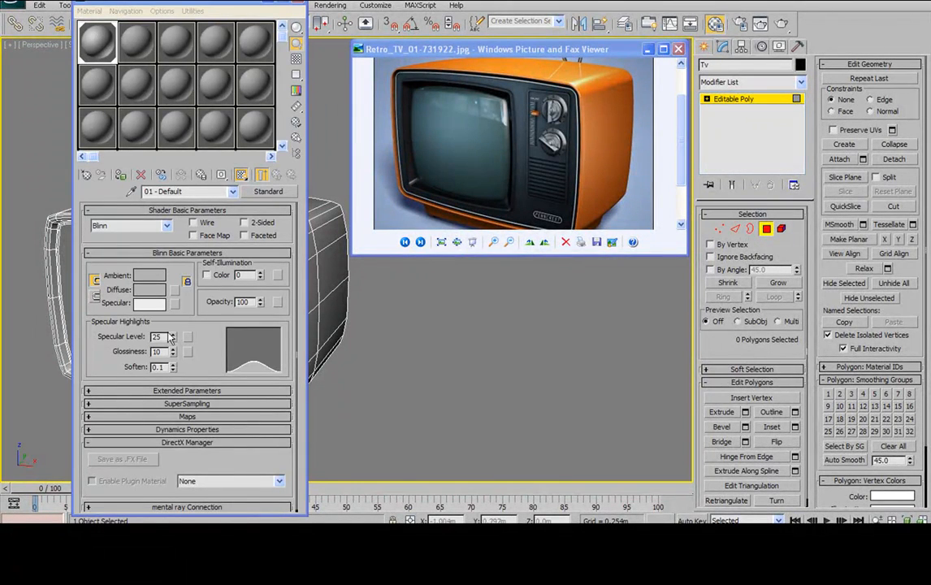
drag(174, 339, 173, 342)
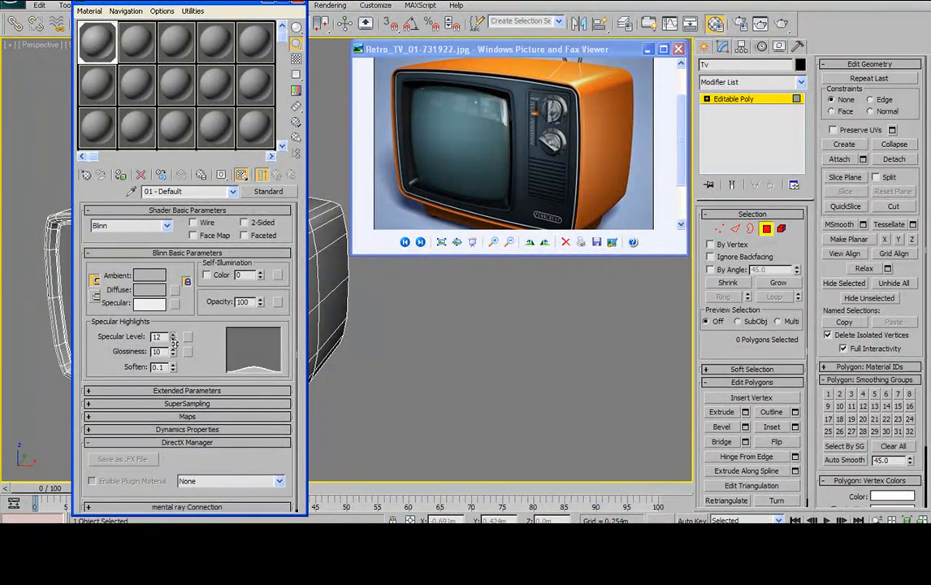
drag(175, 345, 175, 351)
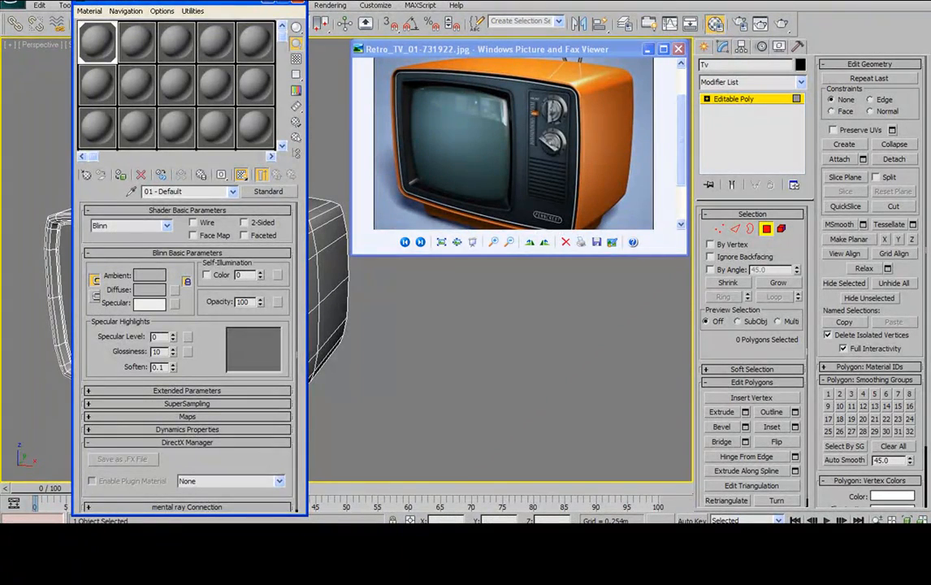
key(m)
middle_drag(174, 139, 184, 163)
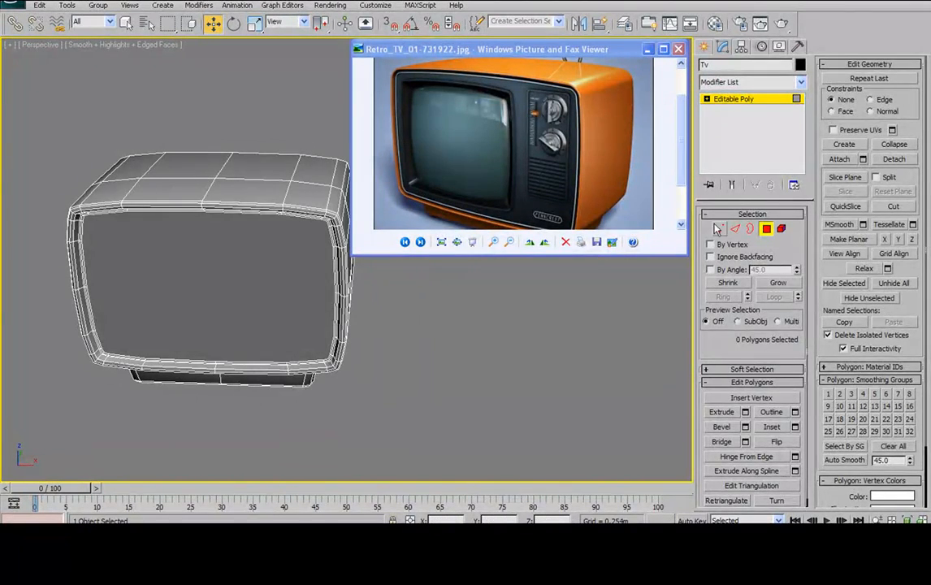
Step: Switch to edge editing and examine the screen and control panel layout in the reference photo against the TV's front
click(737, 231)
scroll(284, 235, up, 10)
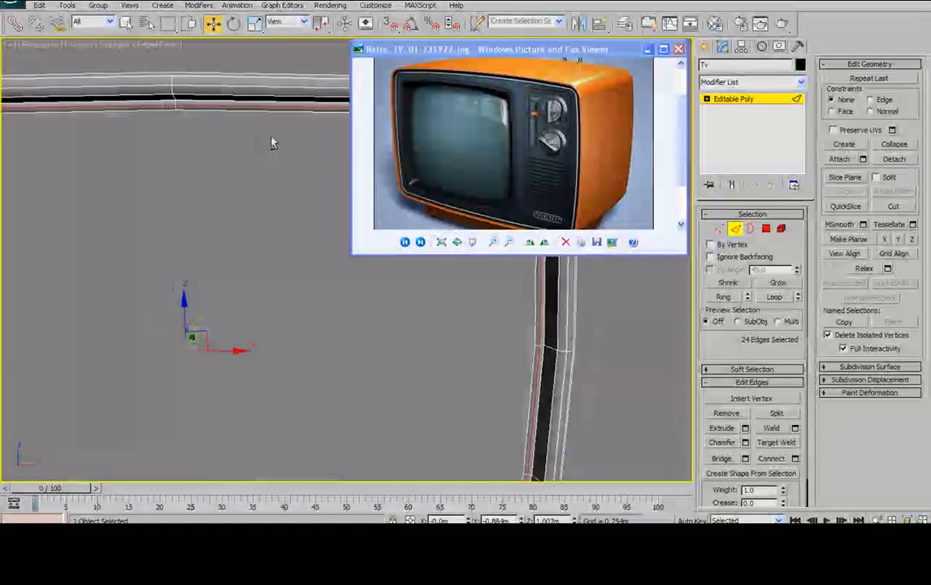
scroll(273, 143, down, 1)
click(516, 80)
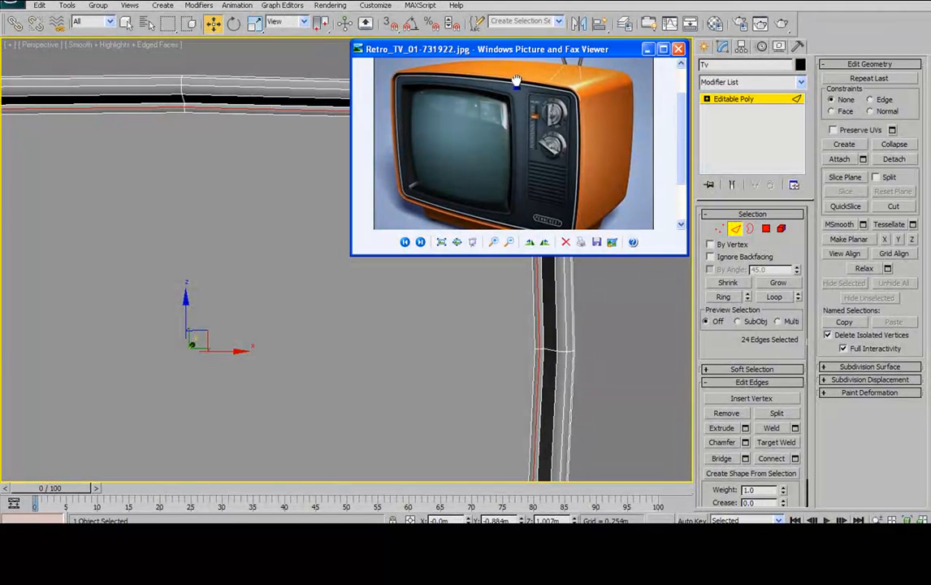
drag(530, 95, 522, 84)
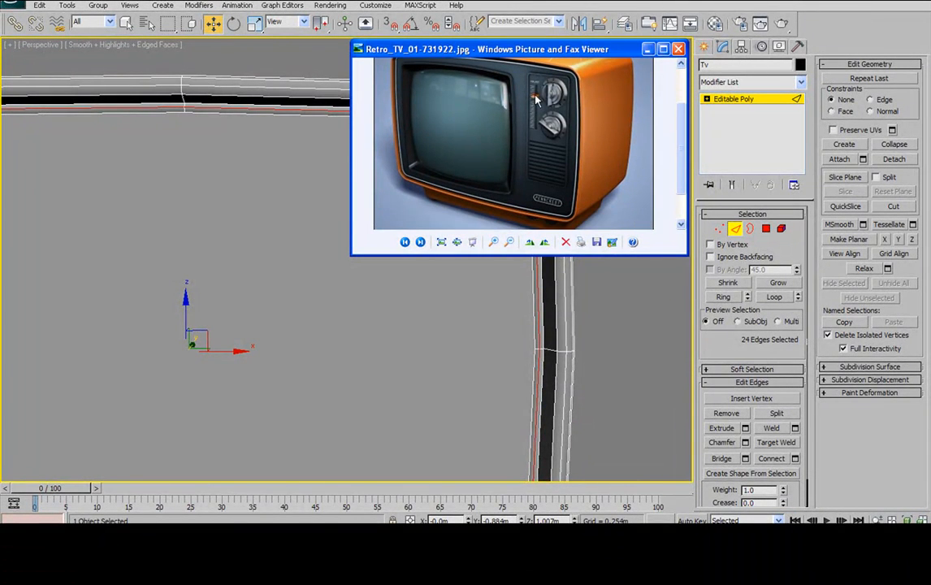
scroll(520, 114, up, 2)
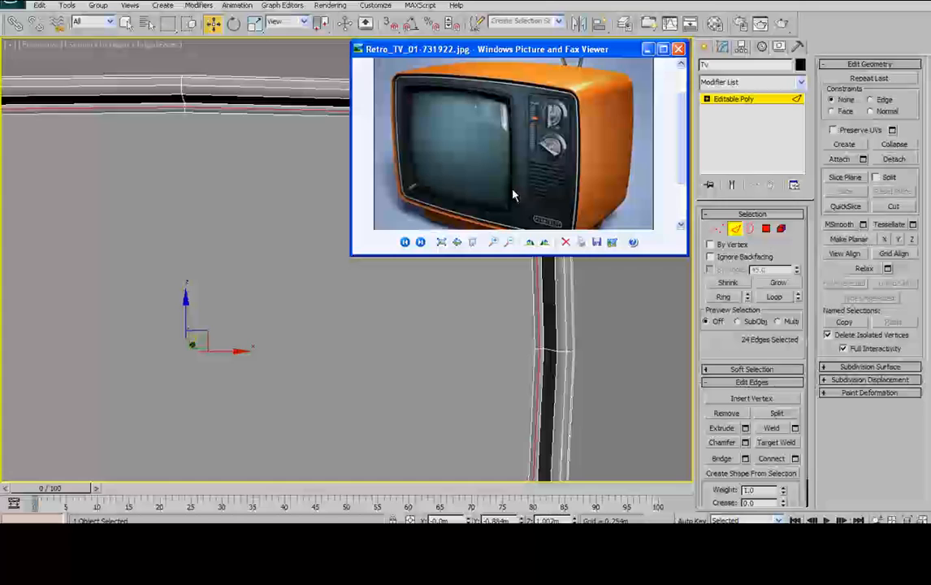
scroll(220, 240, down, 8)
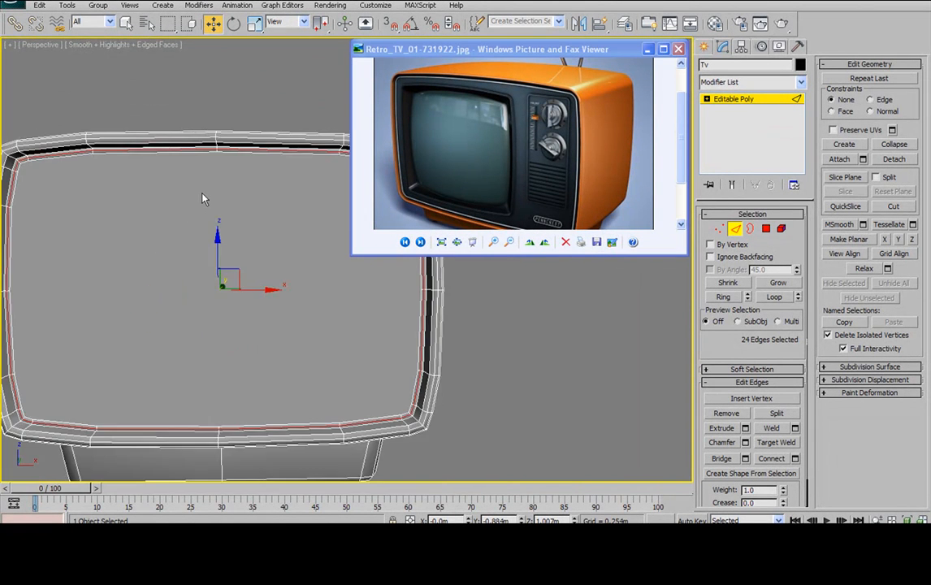
Step: Select the opposite upper and lower edges just right of centre on the inner border and connect them across the front face
middle_drag(221, 156, 242, 257)
click(285, 172)
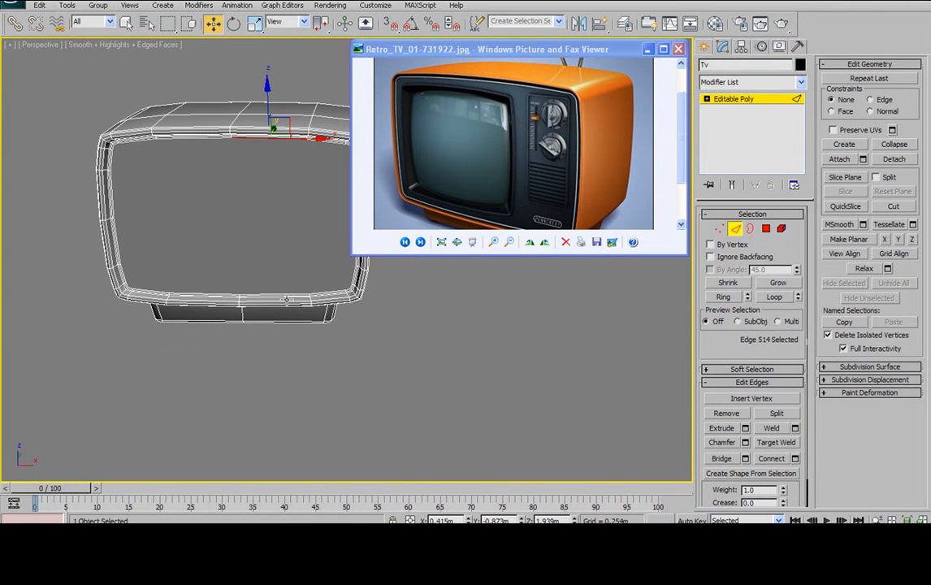
ctrl+click(277, 292)
alt+middle_drag(295, 212, 280, 235)
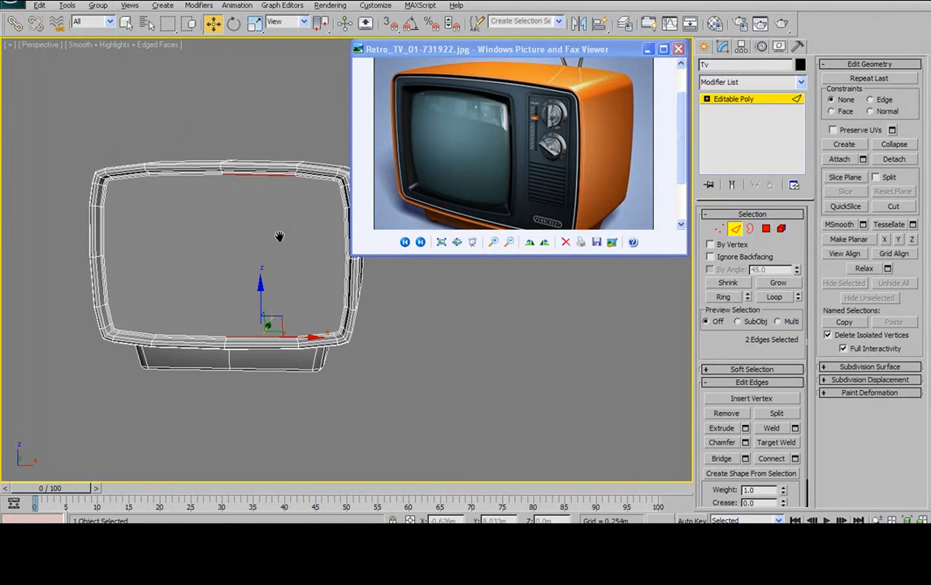
click(795, 459)
click(551, 400)
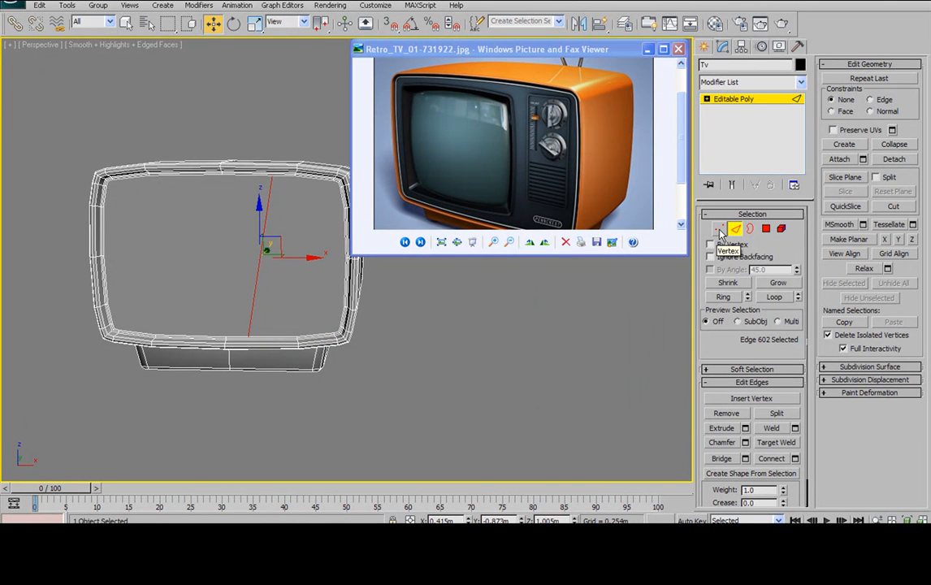
Step: Convert the new edge to its two vertices, constrain them to edges and scale them to 0 along X so the edge is vertical
ctrl+click(720, 230)
alt+middle_drag(234, 271, 197, 360)
key(f)
scroll(224, 308, up, 5)
scroll(165, 252, down, 3)
scroll(274, 257, up, 1)
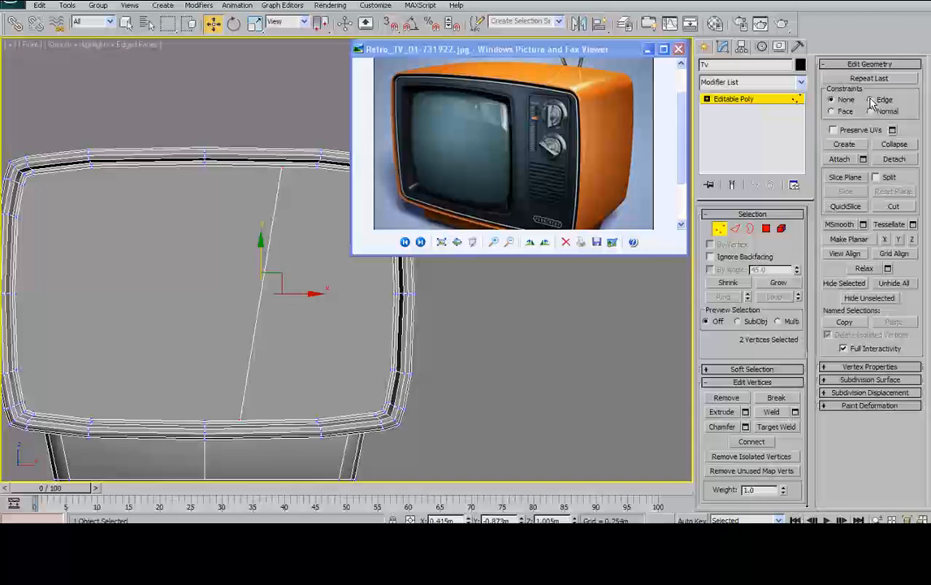
middle_drag(217, 217, 207, 203)
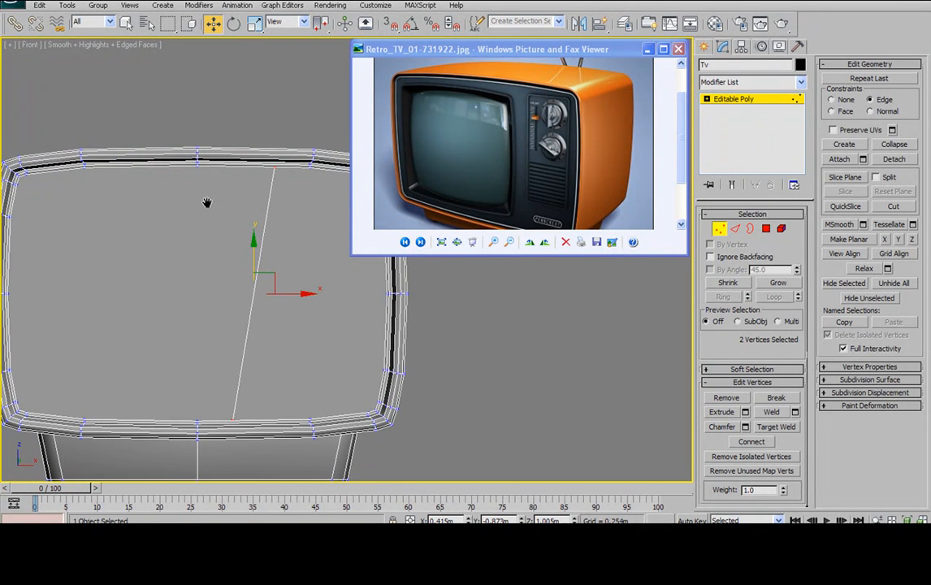
middle_drag(280, 165, 277, 170)
click(255, 23)
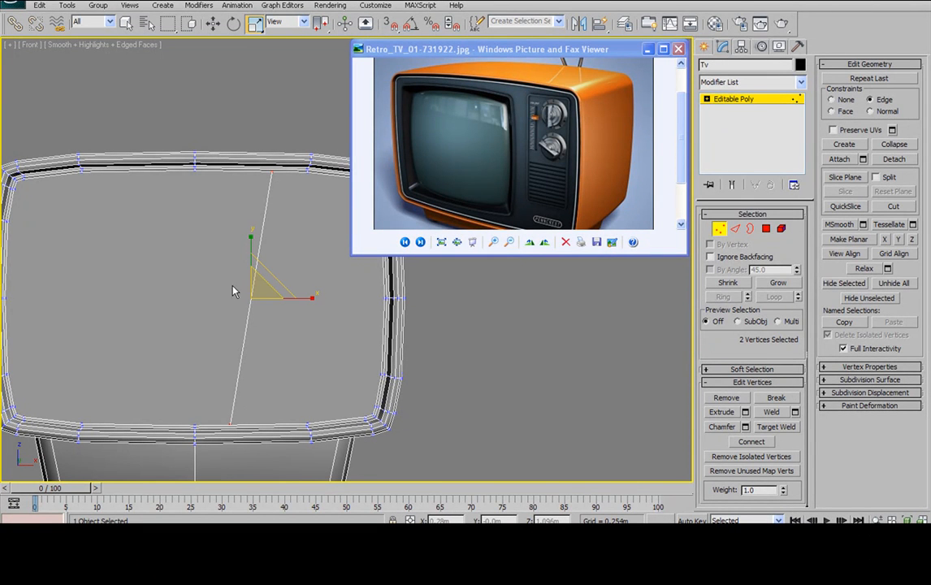
drag(314, 298, 173, 301)
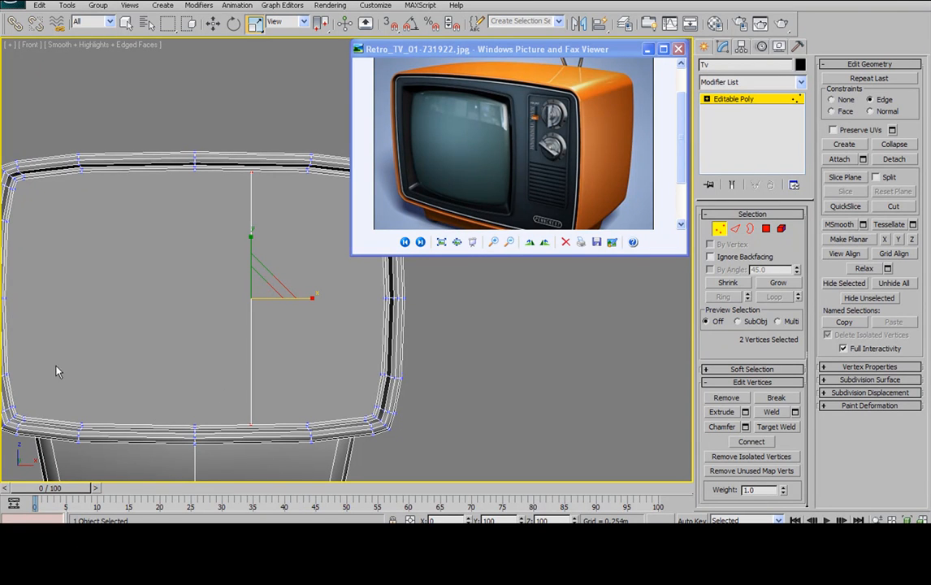
Step: Slide the vertical dividing edge about 0.1 m along X toward the control side of the front
key(F8)
alt+middle_drag(232, 189, 218, 214)
alt+middle_drag(286, 256, 319, 225)
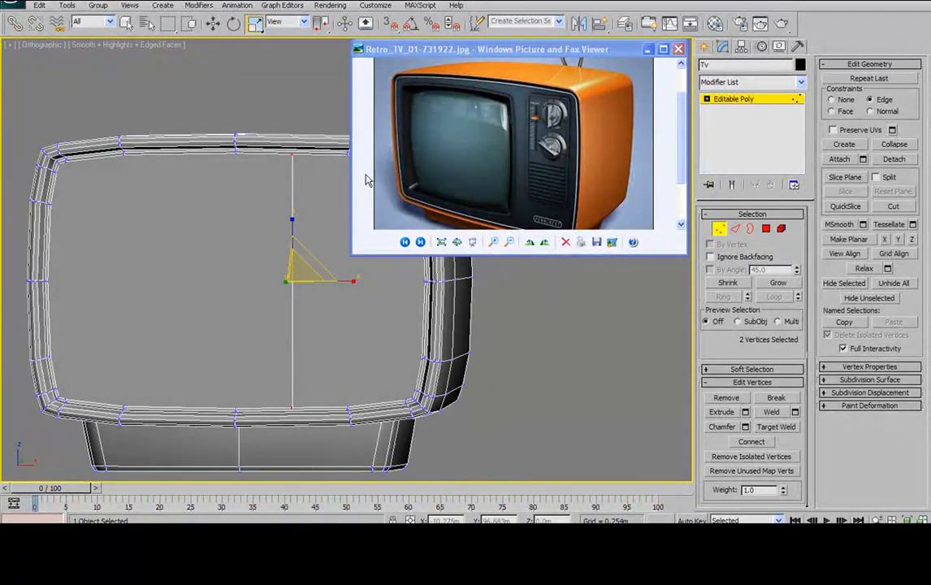
alt+middle_drag(269, 219, 208, 190)
scroll(318, 216, down, 2)
scroll(318, 216, up, 1)
scroll(283, 207, down, 2)
key(w)
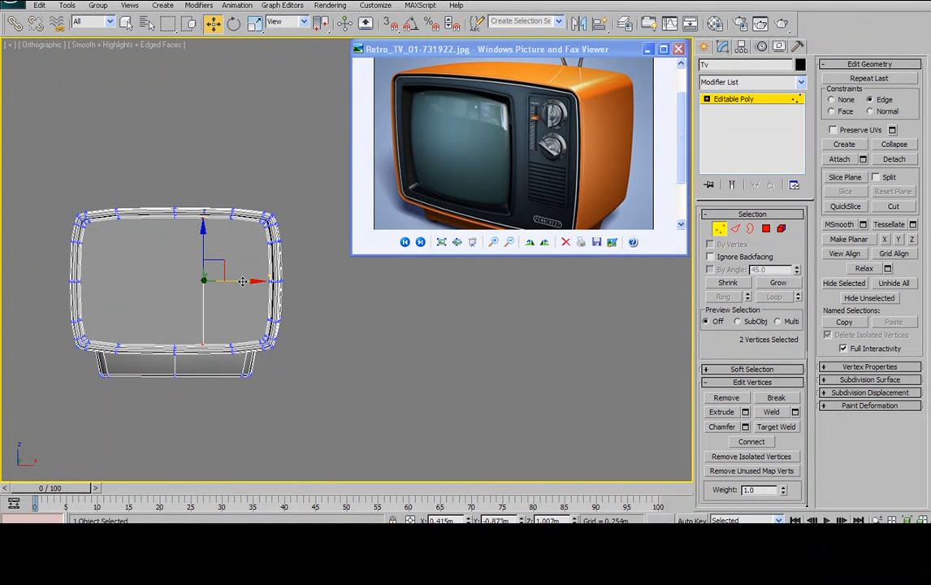
drag(243, 281, 250, 281)
Step: Connect the inner border's upper-left and lower-left corner vertices with a vertical edge down the front face
middle_drag(251, 249, 278, 169)
scroll(273, 174, up, 4)
scroll(325, 253, down, 5)
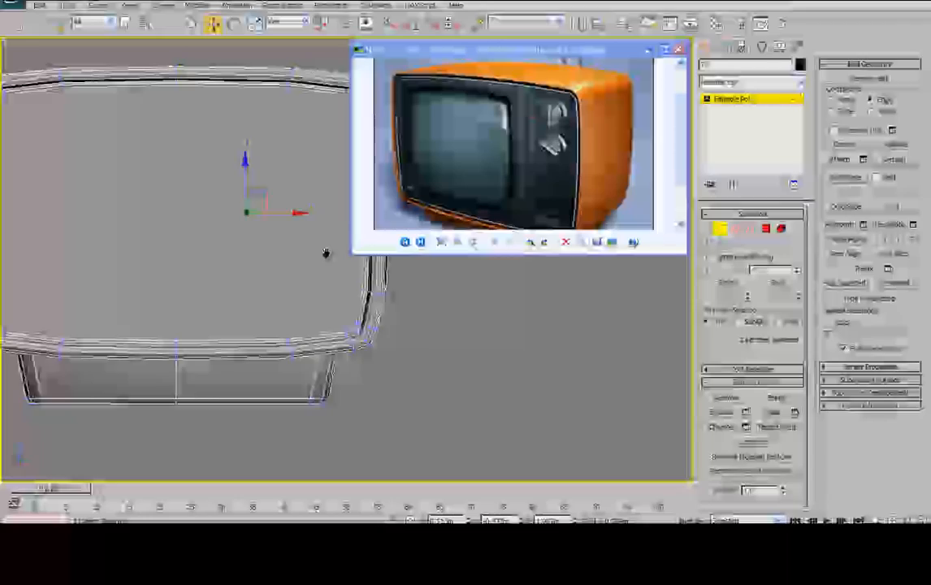
alt+middle_drag(322, 266, 258, 254)
scroll(237, 244, up, 5)
middle_drag(141, 136, 222, 201)
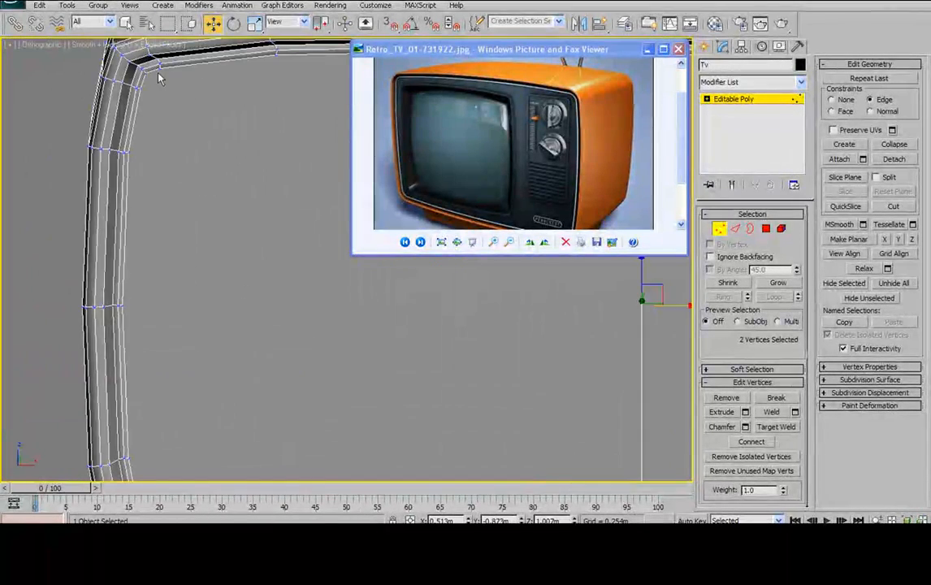
middle_drag(154, 270, 154, 141)
click(156, 414)
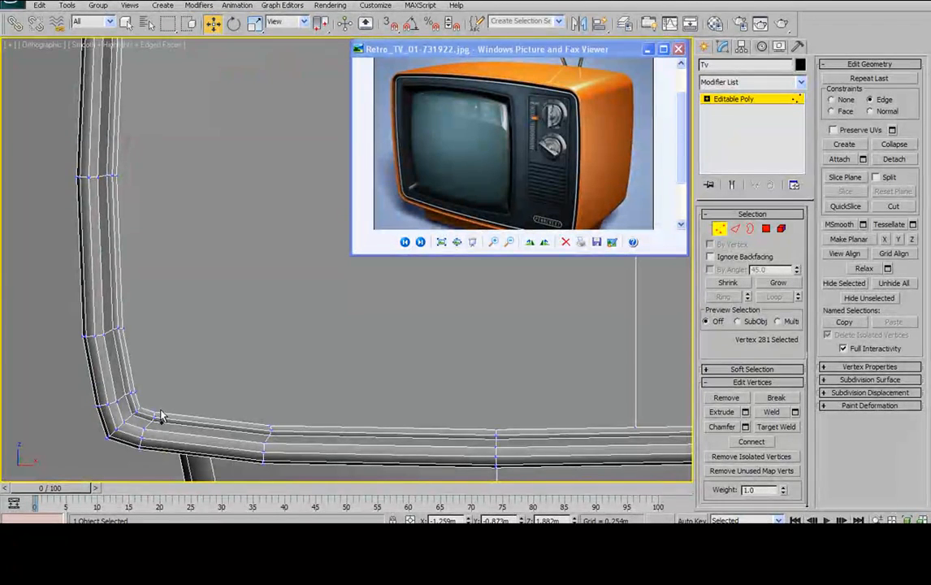
ctrl+click(159, 415)
middle_drag(189, 239, 203, 437)
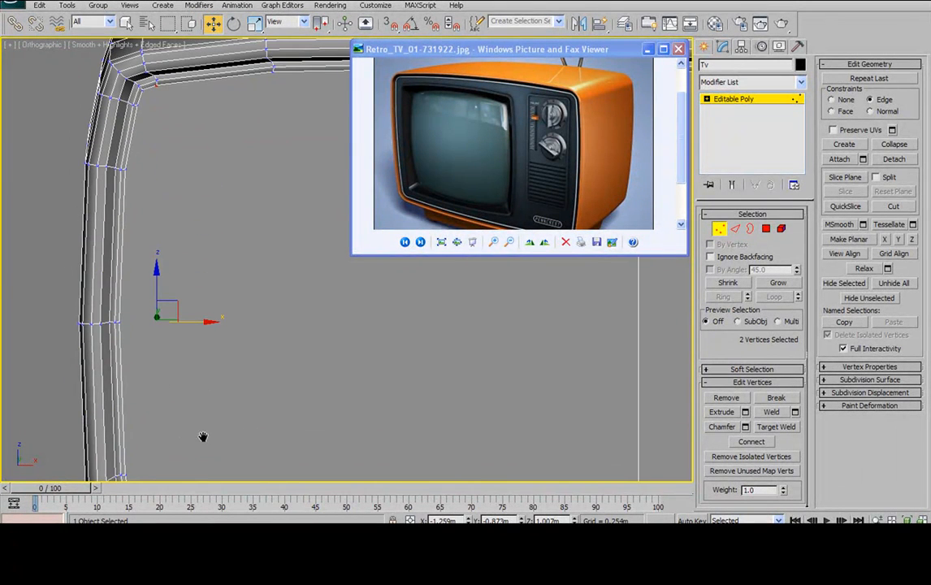
click(758, 440)
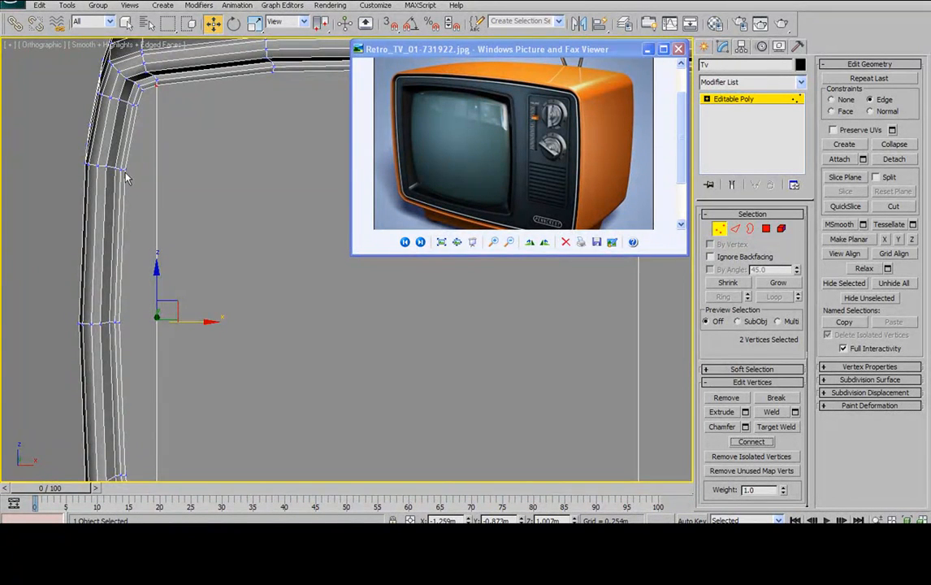
Step: Cut a horizontal edge across the front face between the middle vertices of the inner border's two sides
scroll(112, 154, down, 3)
scroll(25, 236, up, 3)
middle_drag(24, 235, 87, 247)
click(894, 206)
scroll(444, 345, up, 3)
middle_drag(442, 349, 476, 374)
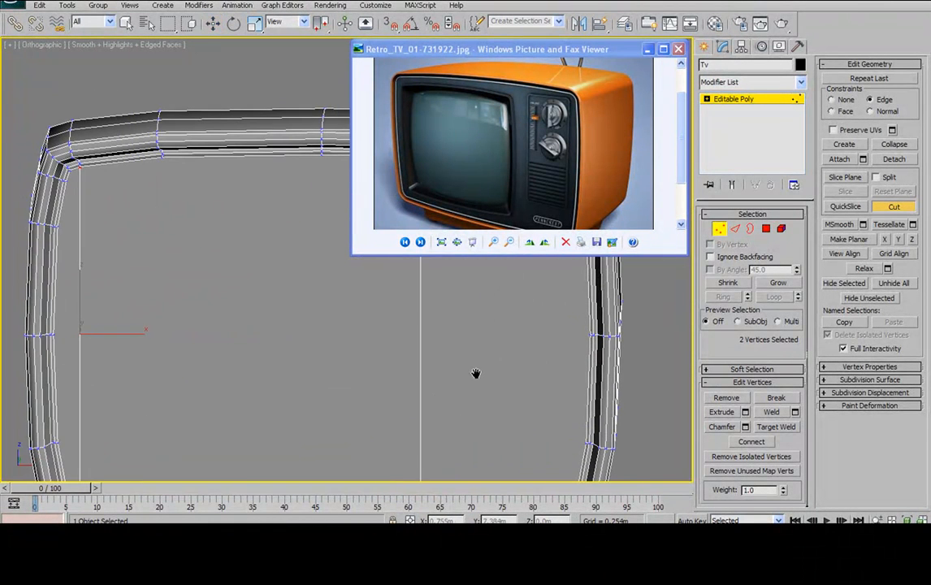
click(57, 334)
click(591, 332)
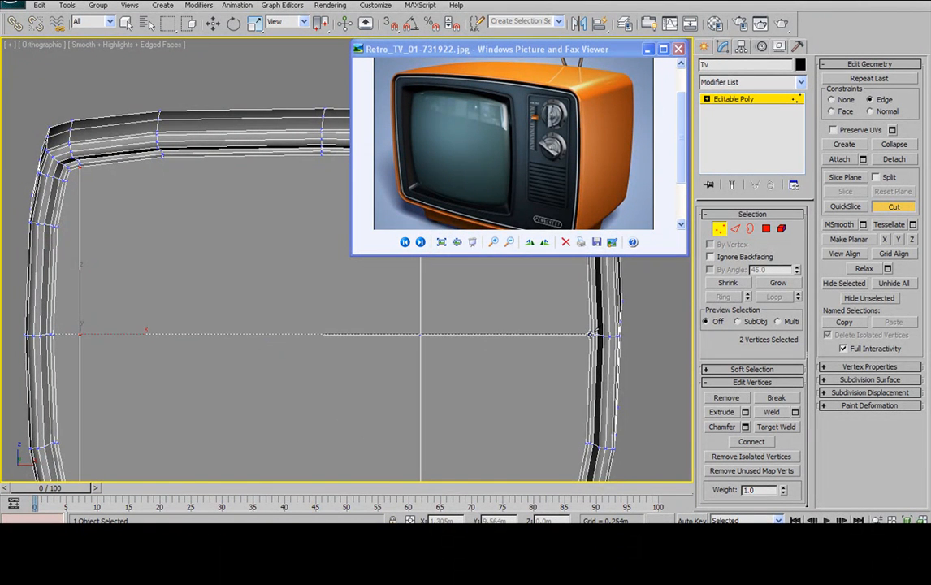
Step: Cut a second horizontal edge across the front between the border's side vertices above the middle
scroll(445, 343, down, 2)
middle_drag(446, 342, 299, 347)
alt+middle_drag(445, 322, 299, 343)
scroll(257, 340, up, 4)
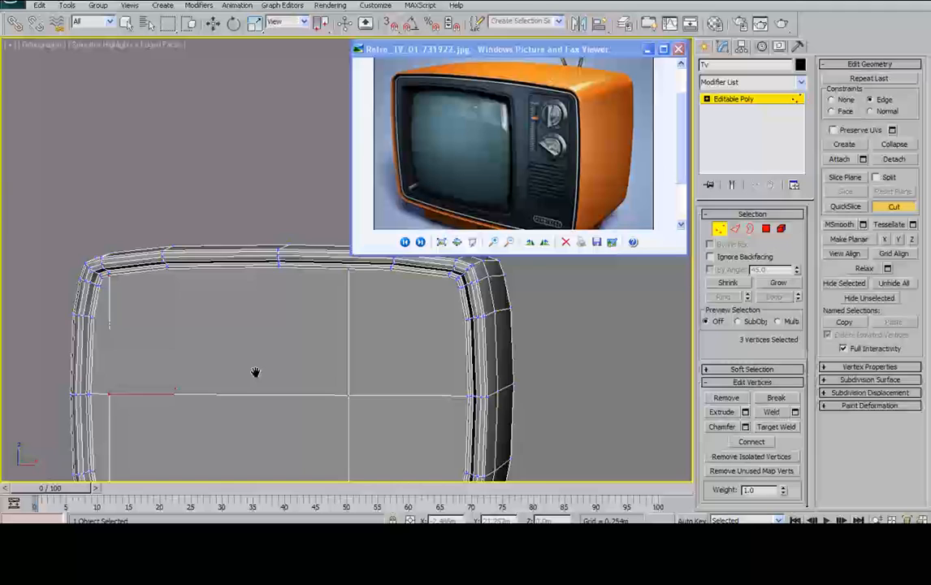
middle_drag(93, 347, 113, 323)
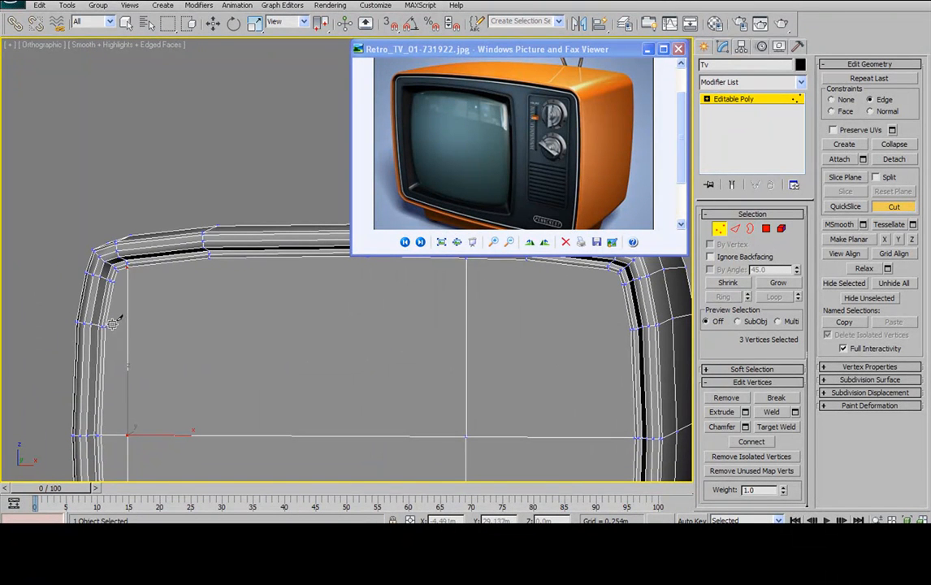
click(106, 326)
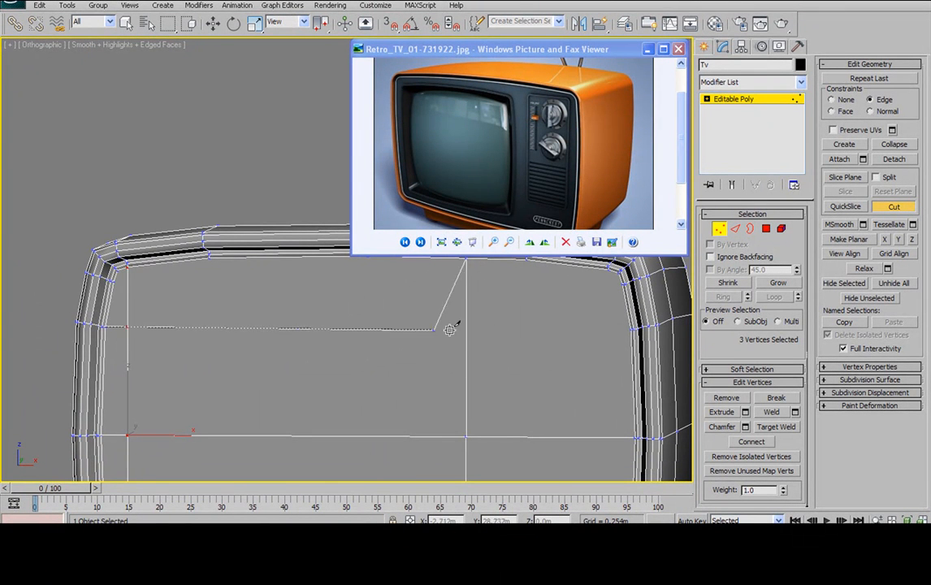
click(636, 328)
right_click(493, 358)
Step: Cut a third horizontal edge across the front between the border's side vertices below the middle
middle_drag(545, 401, 475, 247)
scroll(524, 382, down, 3)
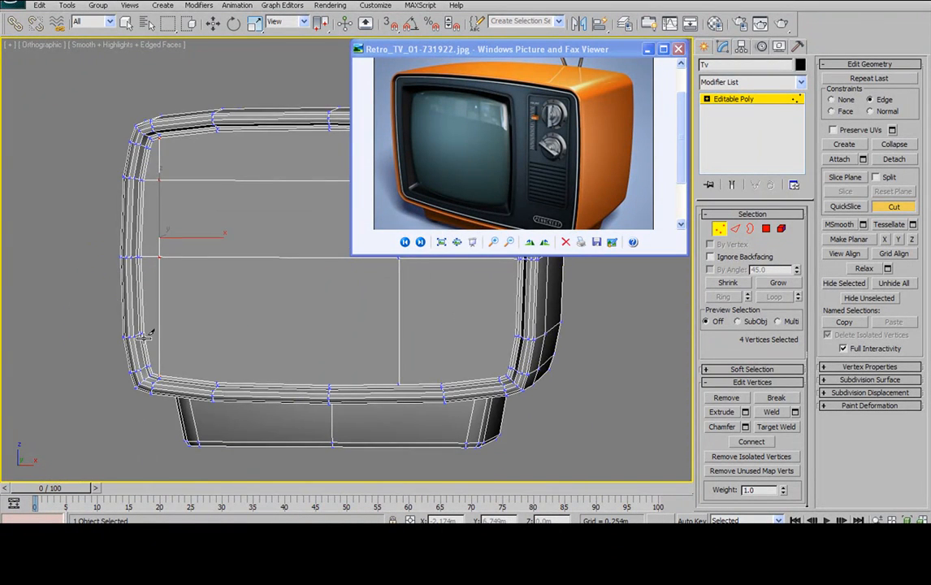
scroll(179, 335, up, 4)
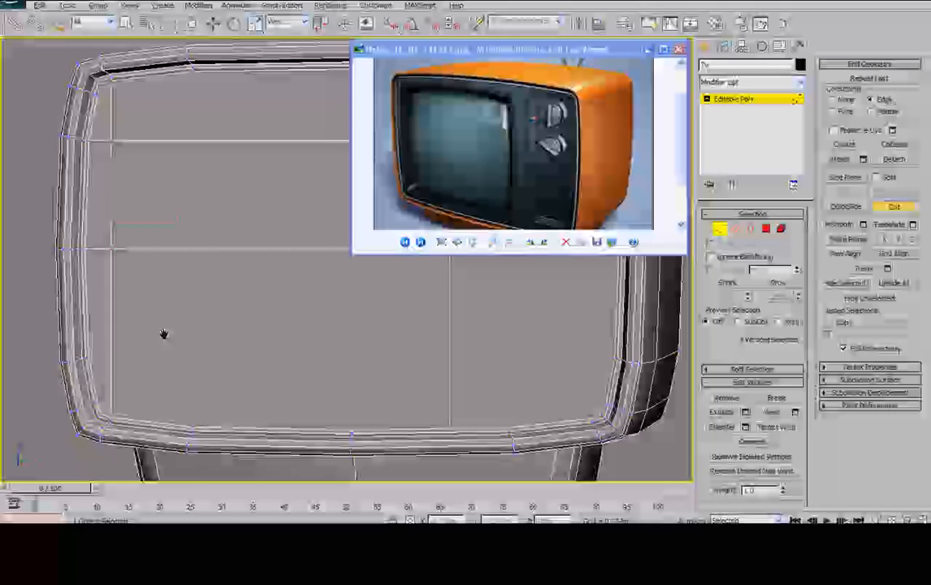
click(92, 354)
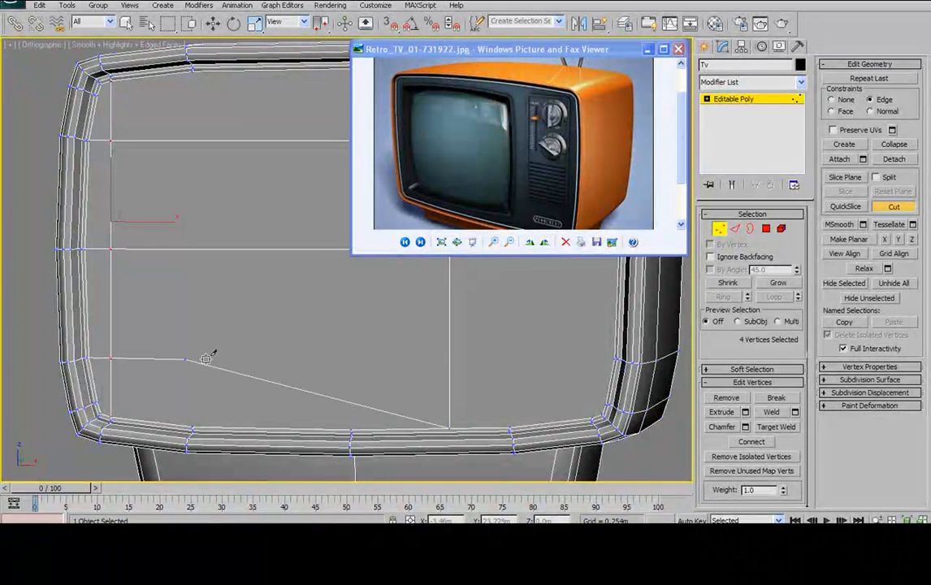
click(611, 358)
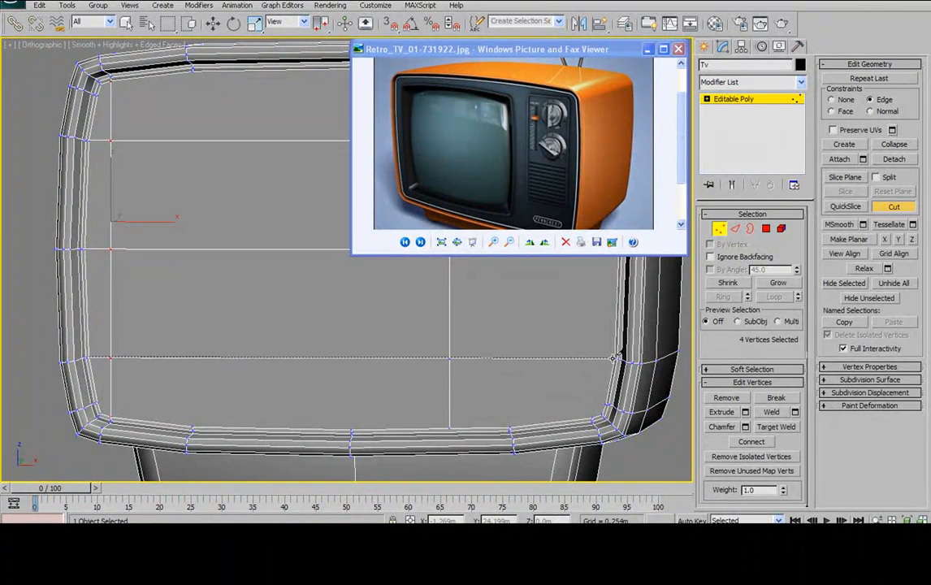
Step: Leave the Cut tool, switch to edge editing and inspect the grid of edges across the TV's front
middle_drag(289, 295, 266, 383)
scroll(224, 262, down, 3)
middle_drag(224, 262, 201, 352)
middle_drag(137, 275, 243, 290)
scroll(243, 289, up, 2)
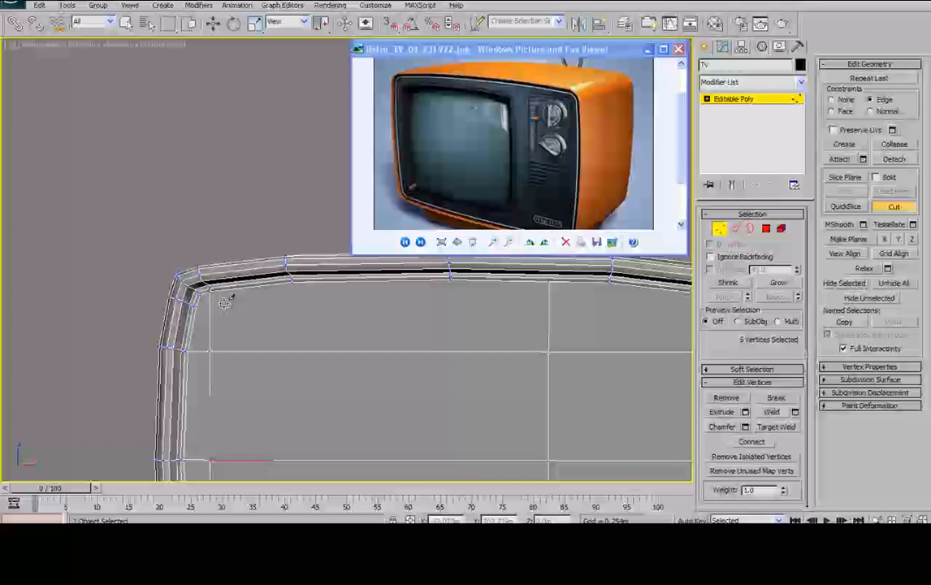
scroll(254, 329, down, 3)
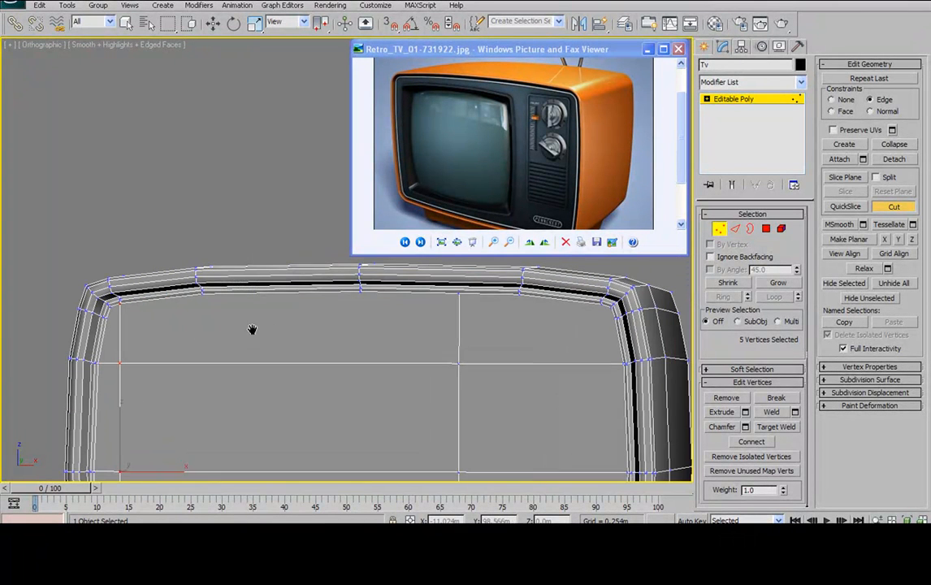
click(900, 209)
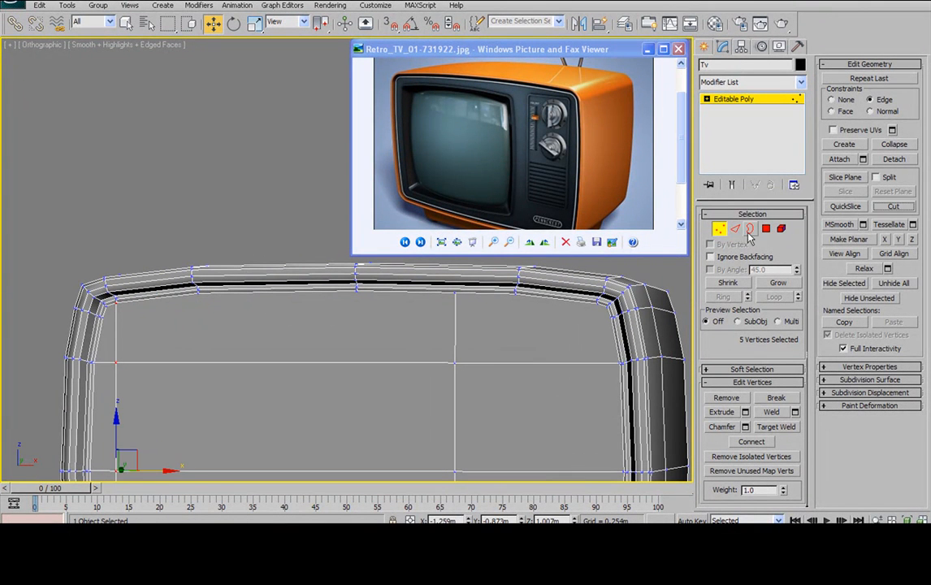
click(735, 229)
middle_drag(559, 302, 548, 325)
scroll(551, 305, down, 4)
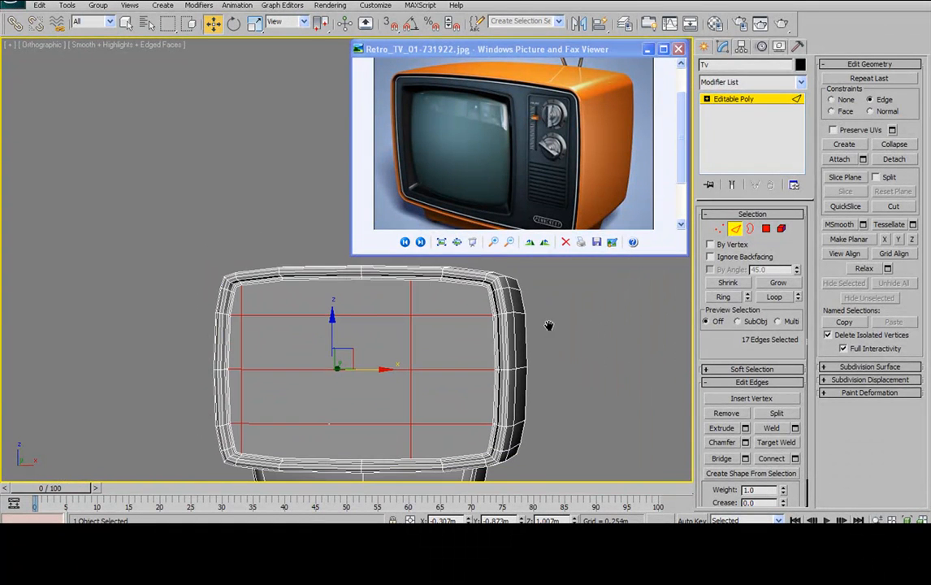
Step: Cut a vertical edge between the upper and lower border vertices on the control side, to the right of the dividing edge
key(1)
click(894, 206)
scroll(610, 355, up, 3)
middle_drag(507, 372, 276, 154)
click(271, 123)
click(270, 376)
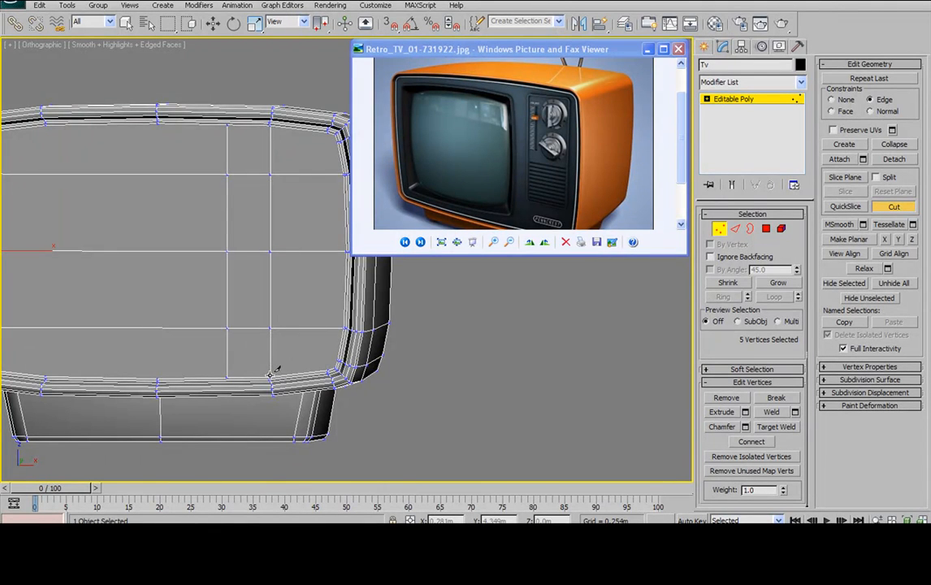
scroll(276, 268, up, 5)
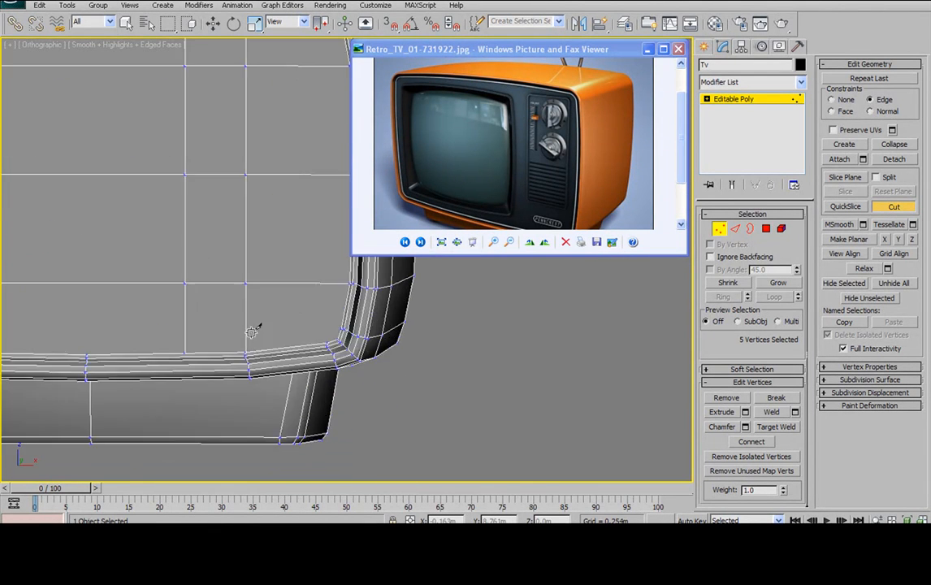
scroll(252, 264, down, 5)
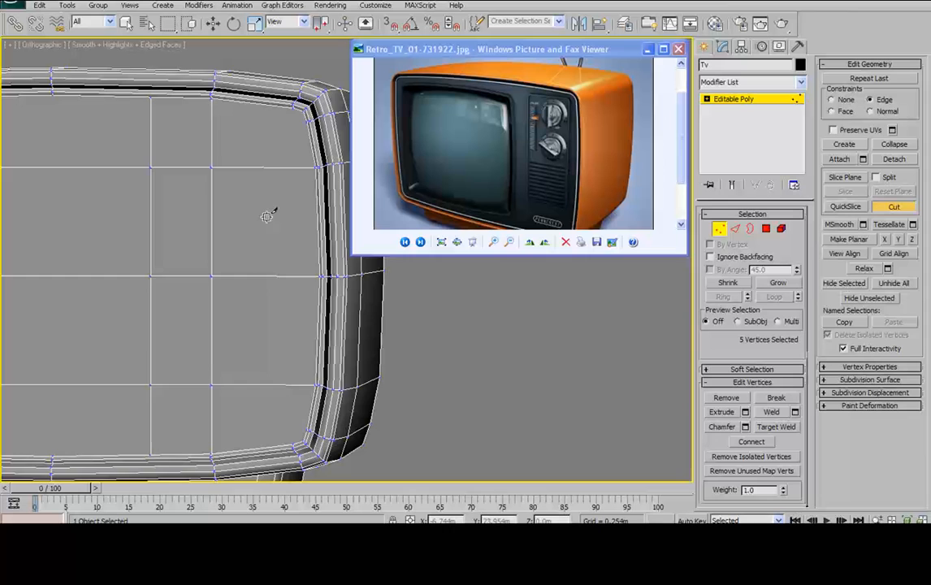
Step: Cut a vertical edge down the control side of the front, between the border's upper and lower outer corner vertices
click(289, 94)
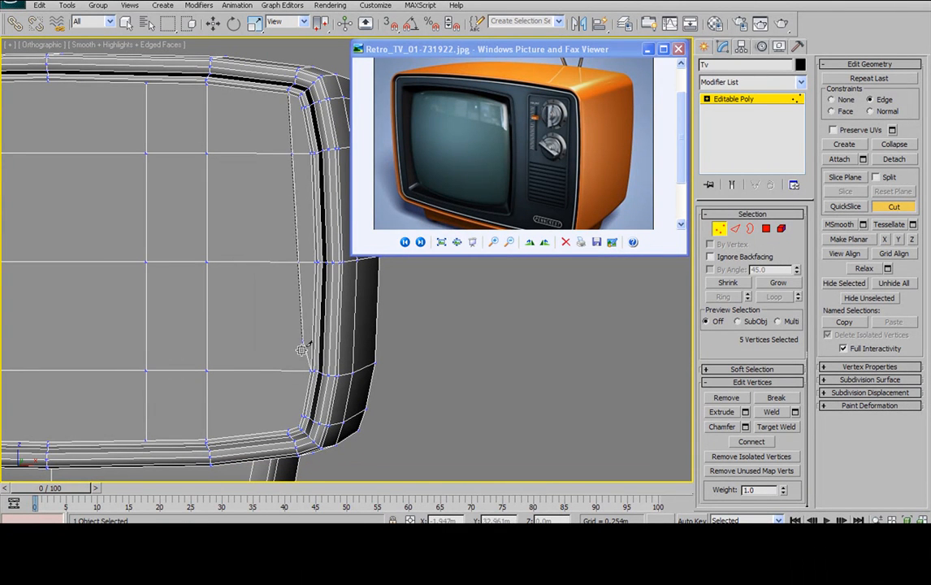
click(287, 426)
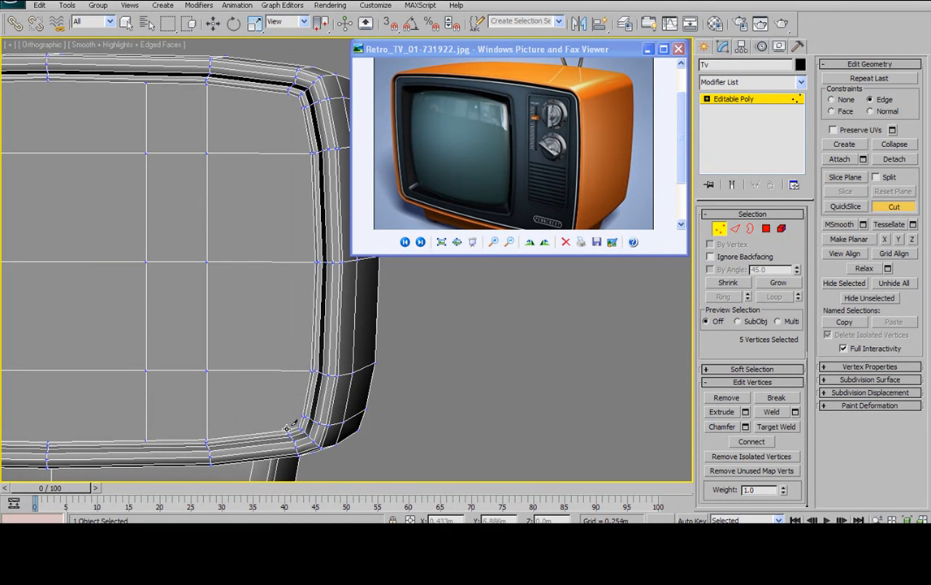
click(290, 92)
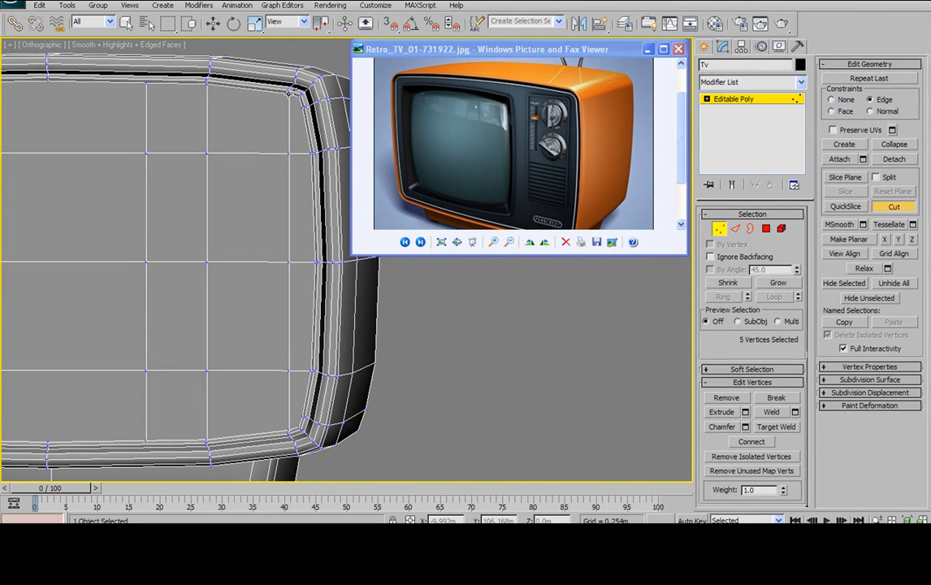
scroll(243, 161, down, 2)
middle_drag(253, 239, 349, 369)
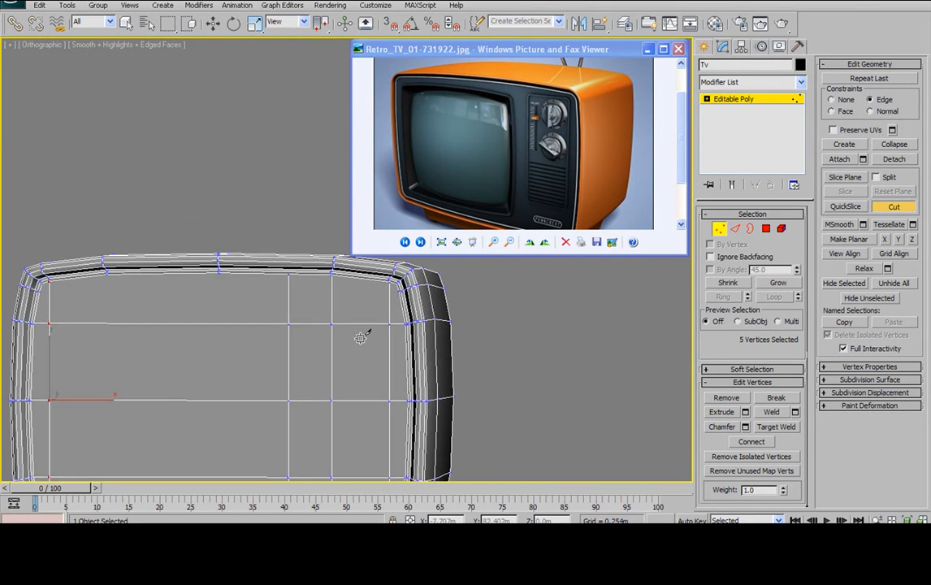
key(w)
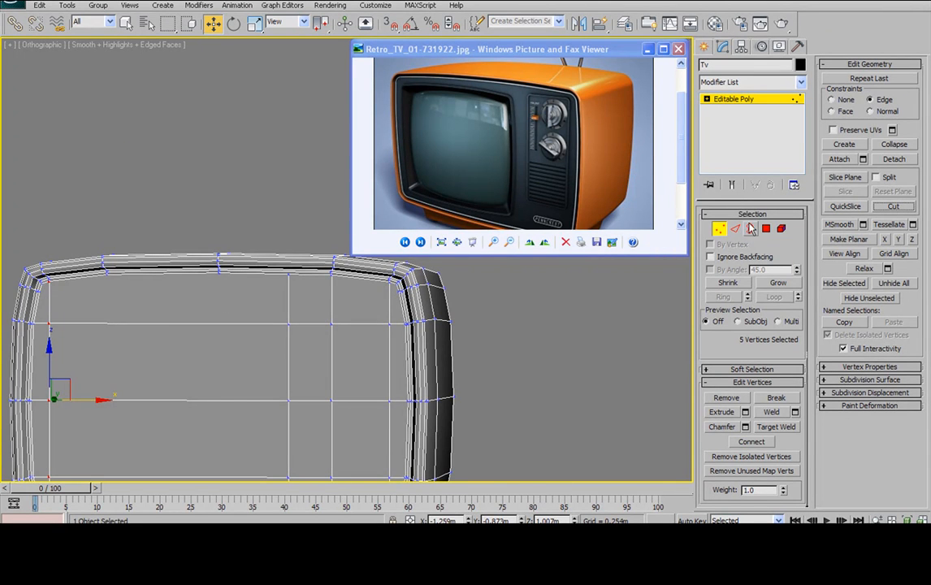
Step: Connect the four vertical edges in the front's uppermost row with one segment, using a slide of -51
key(2)
click(390, 297)
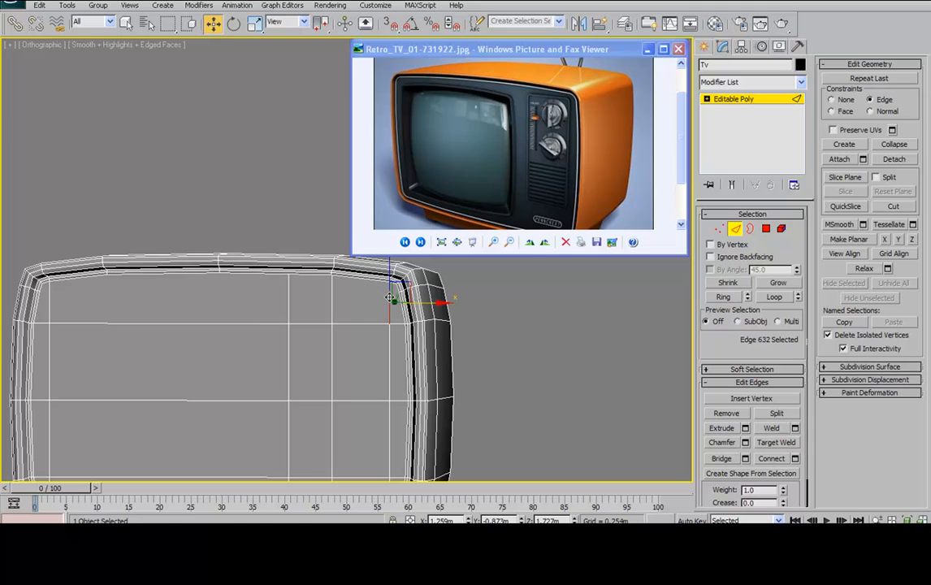
ctrl+click(290, 297)
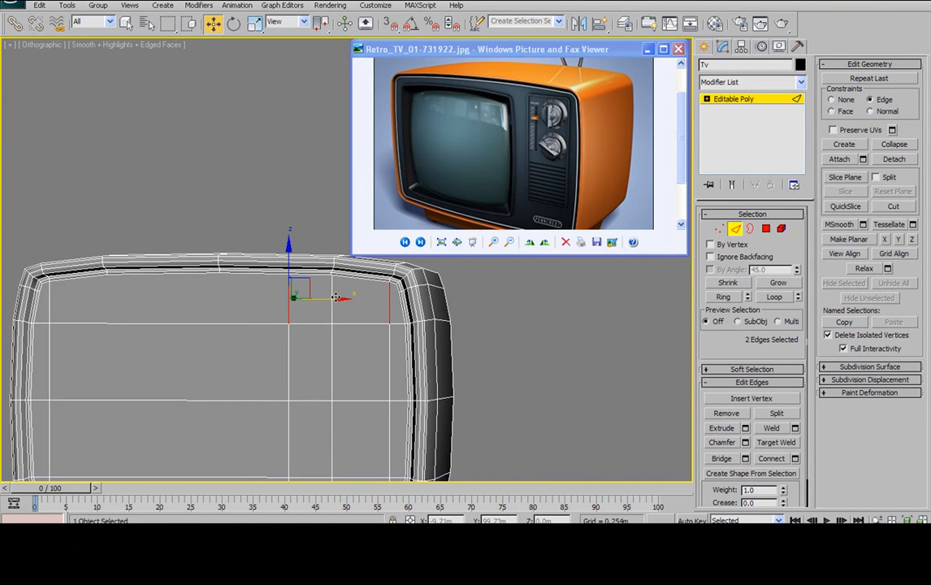
ctrl+click(49, 299)
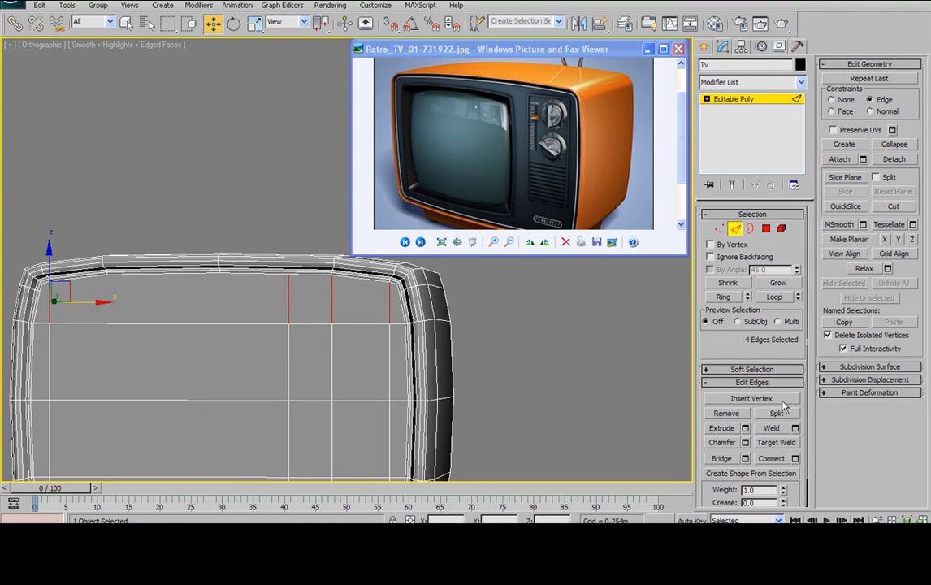
click(795, 458)
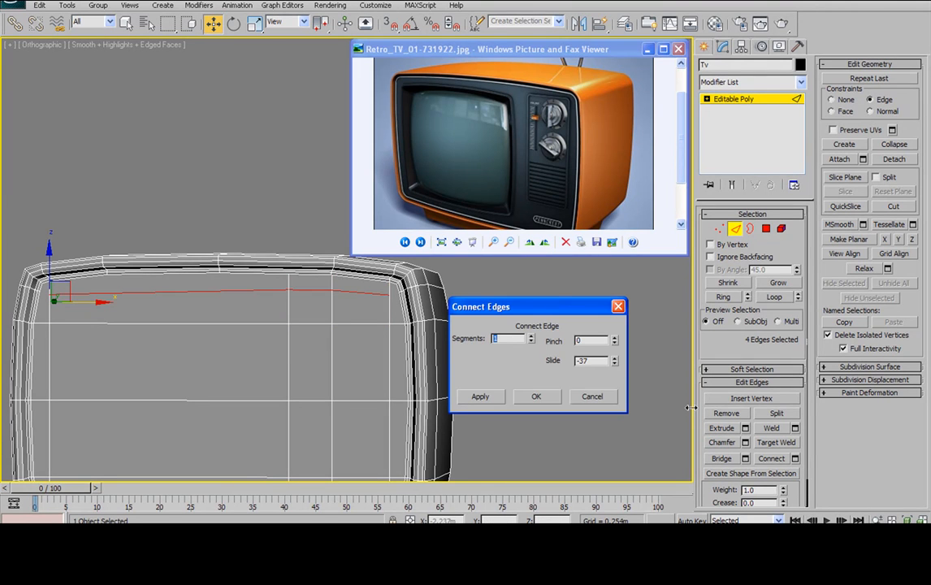
drag(615, 363, 588, 379)
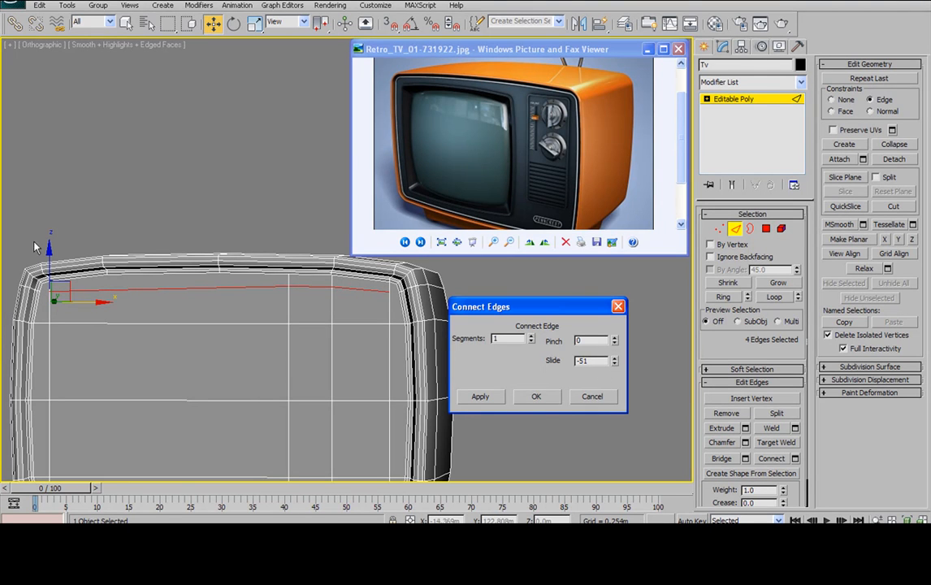
click(534, 398)
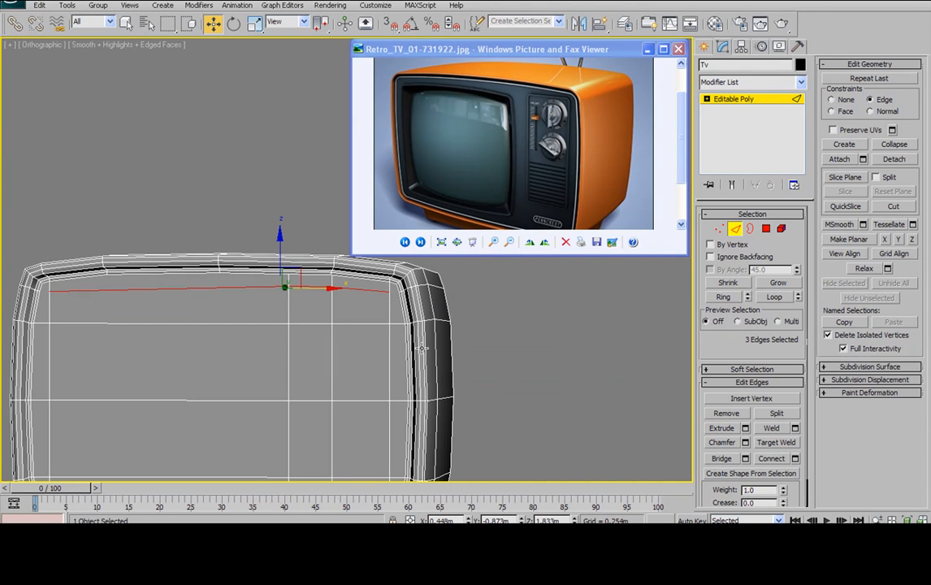
Step: Flatten the new upper edge's four vertices along Z by scaling, and lower them slightly to about Z 1.812 m
click(719, 230)
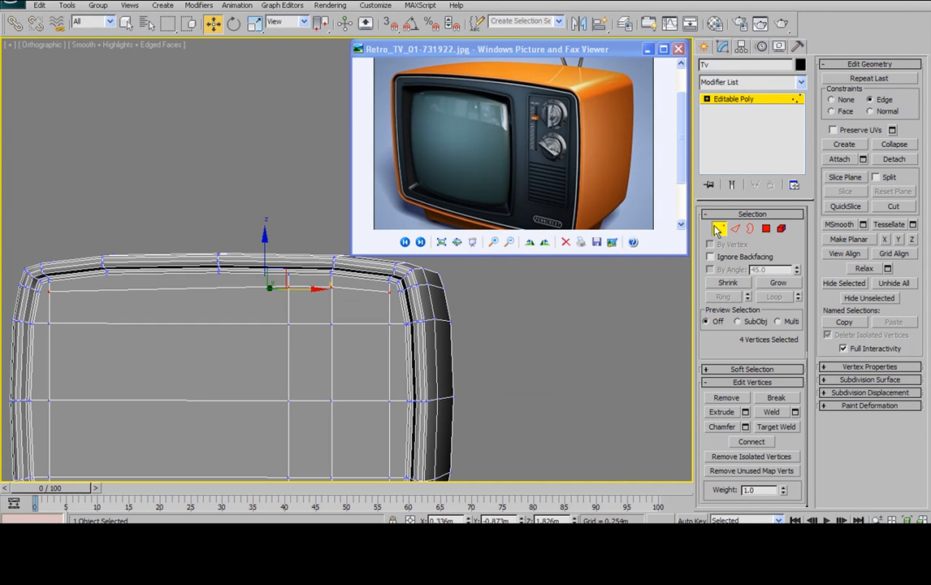
click(250, 23)
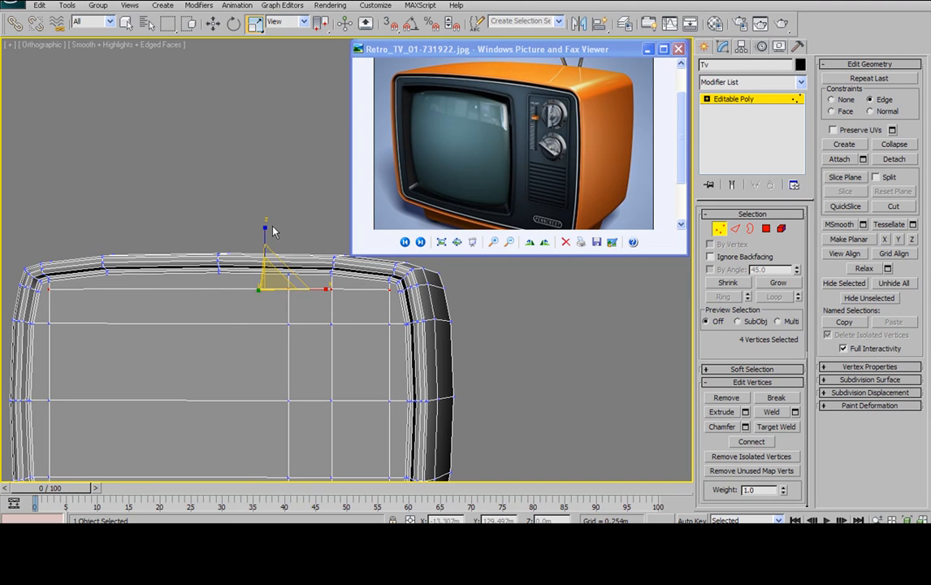
click(272, 278)
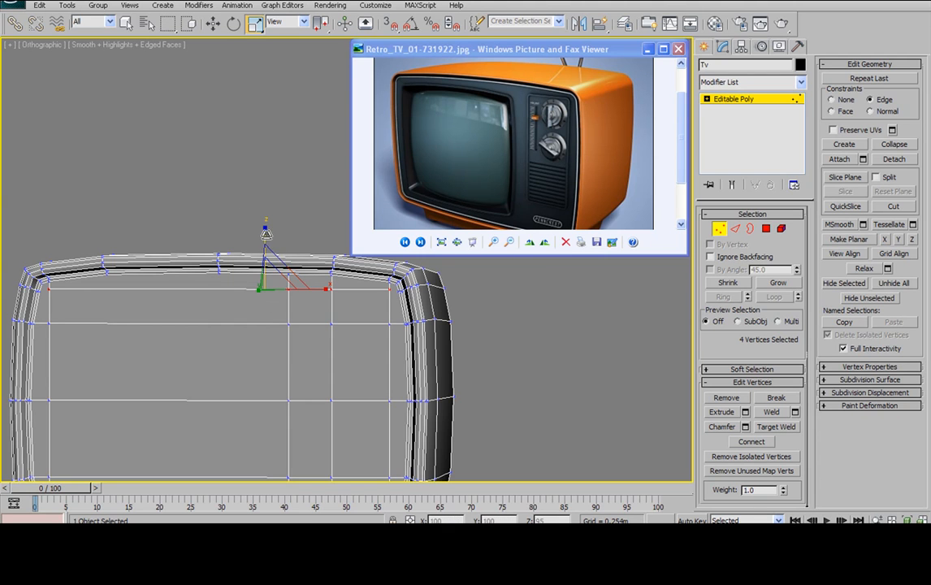
mouse_move(267, 226)
mouse_down()
mouse_move(273, 373)
mouse_move(257, 209)
mouse_up()
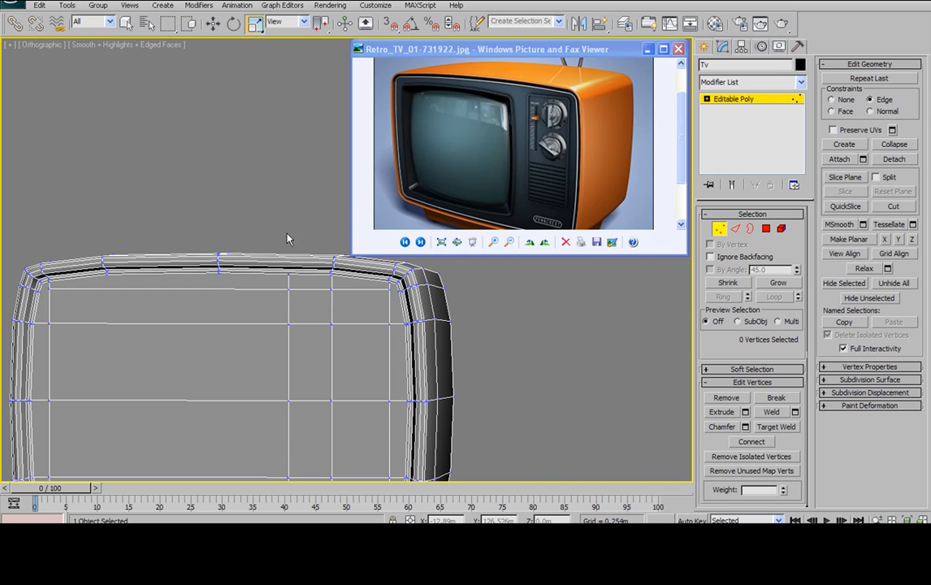
key(w)
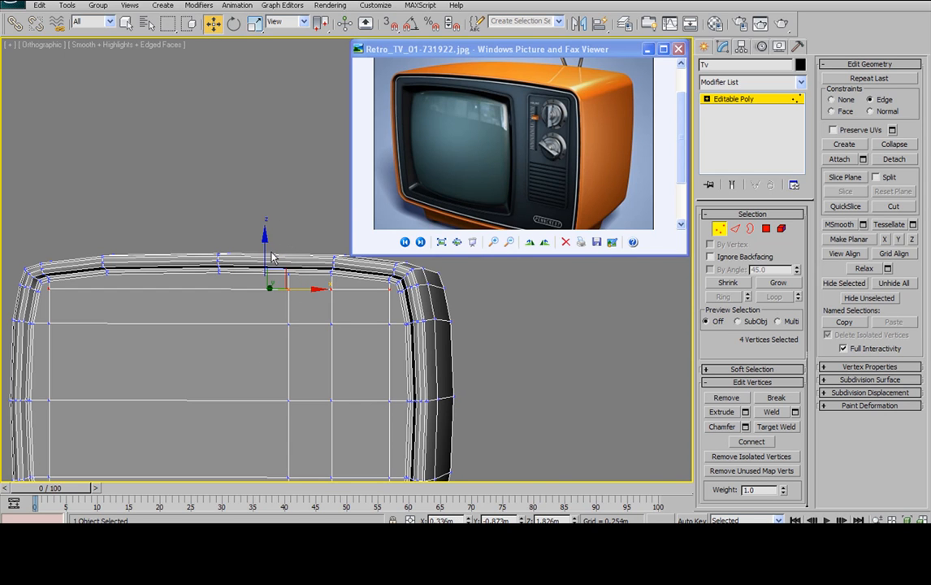
drag(265, 237, 265, 239)
Step: Connect both end vertices of the new upper horizontal edge to the neighbouring border vertices at the upper corners
scroll(349, 292, up, 4)
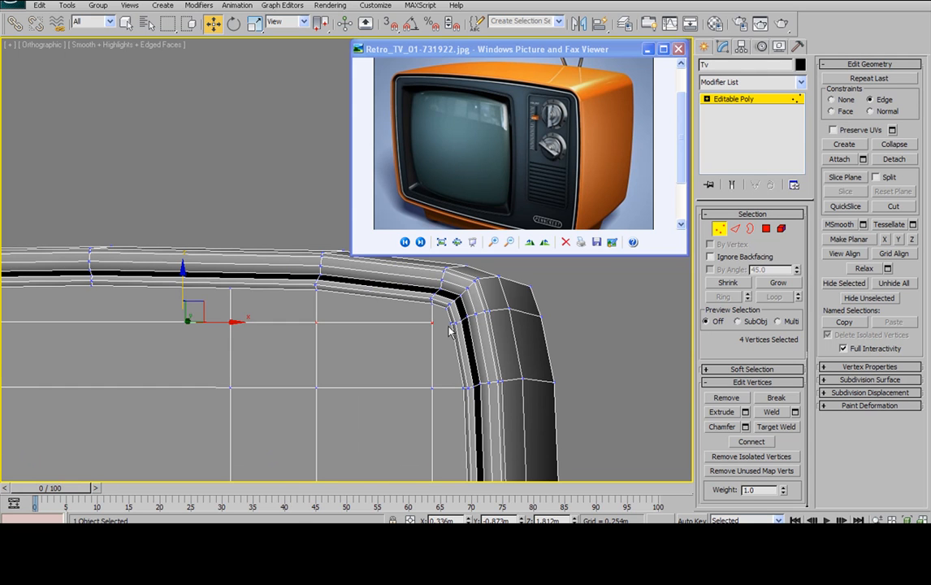
click(449, 323)
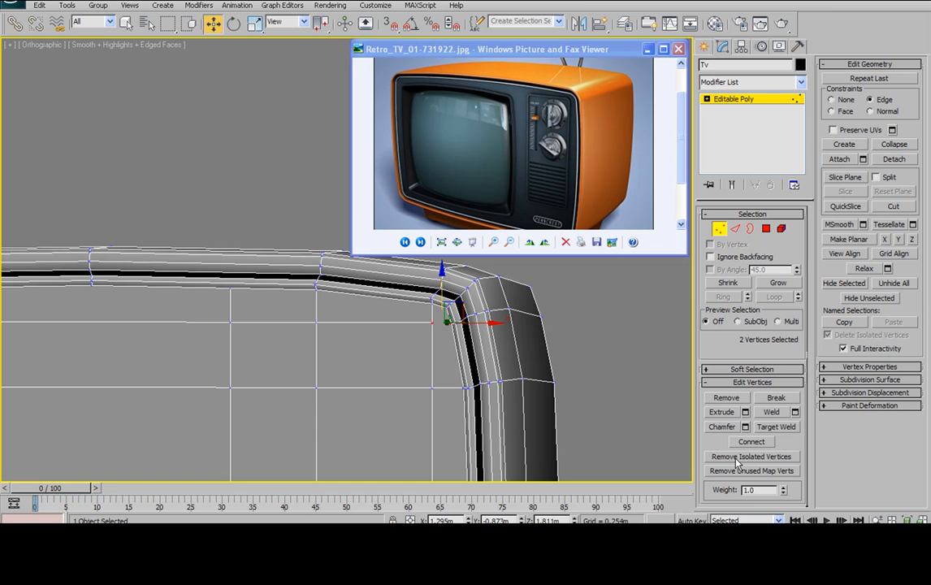
middle_drag(215, 332, 137, 319)
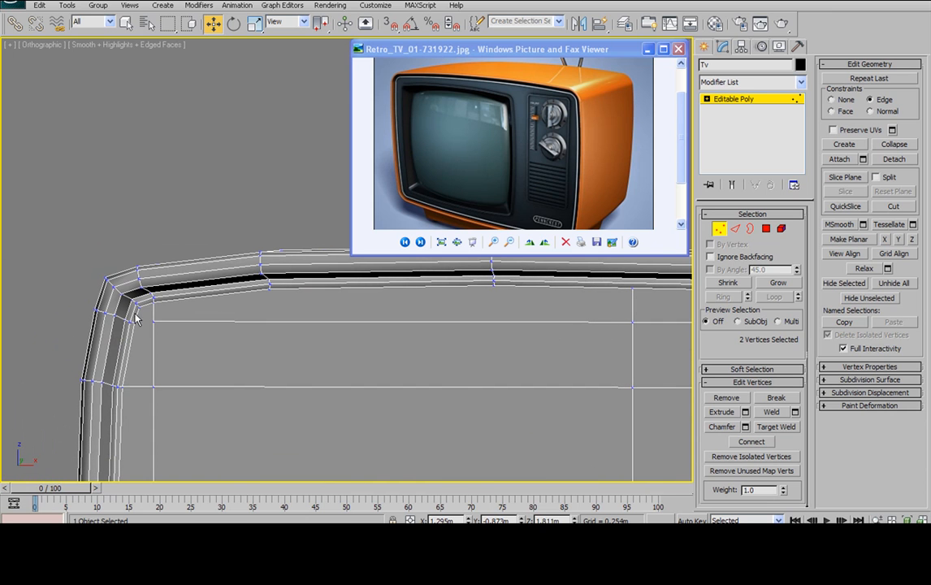
click(139, 322)
ctrl+click(154, 323)
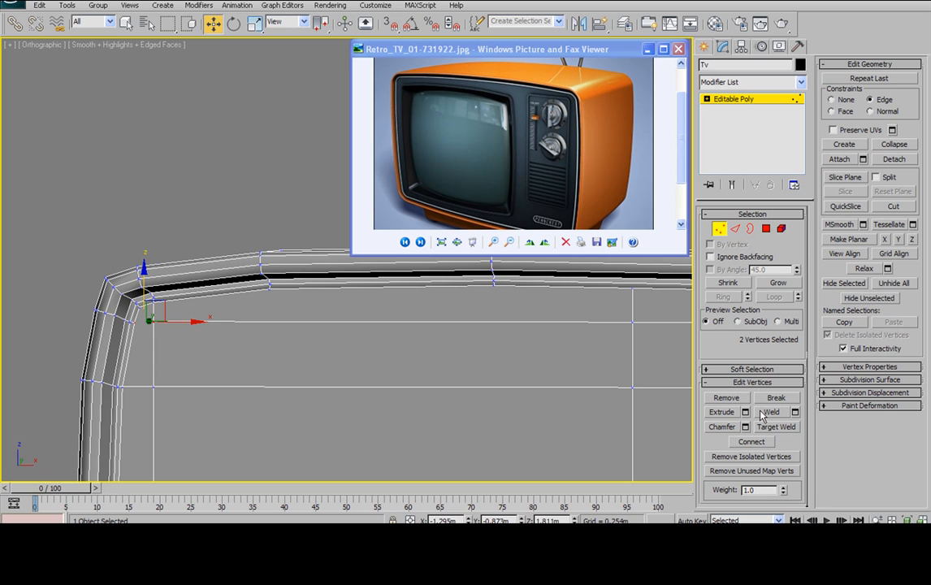
click(752, 442)
Step: Connect the four vertical edges in the front's lowest row with one segment, using a slide of 49
scroll(180, 280, down, 5)
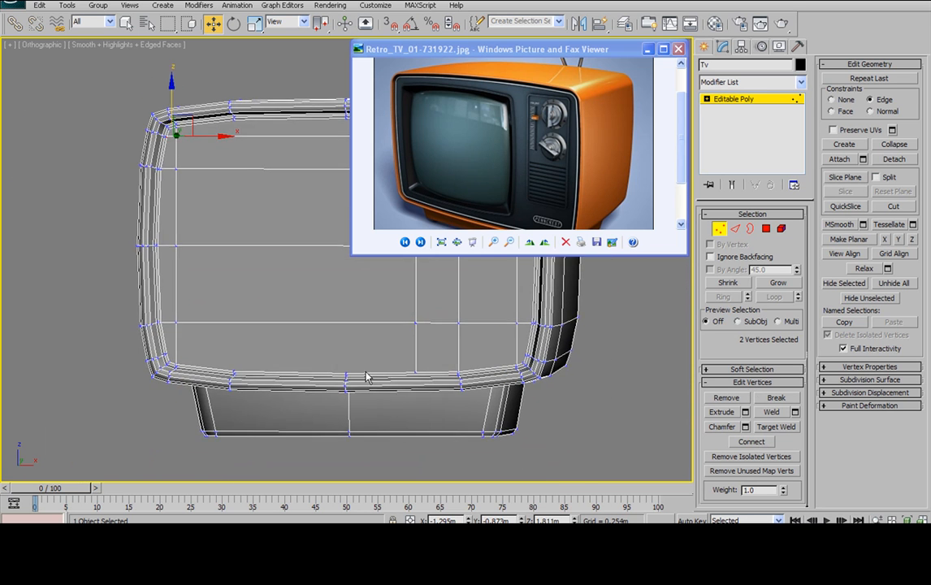
scroll(366, 377, up, 2)
click(735, 229)
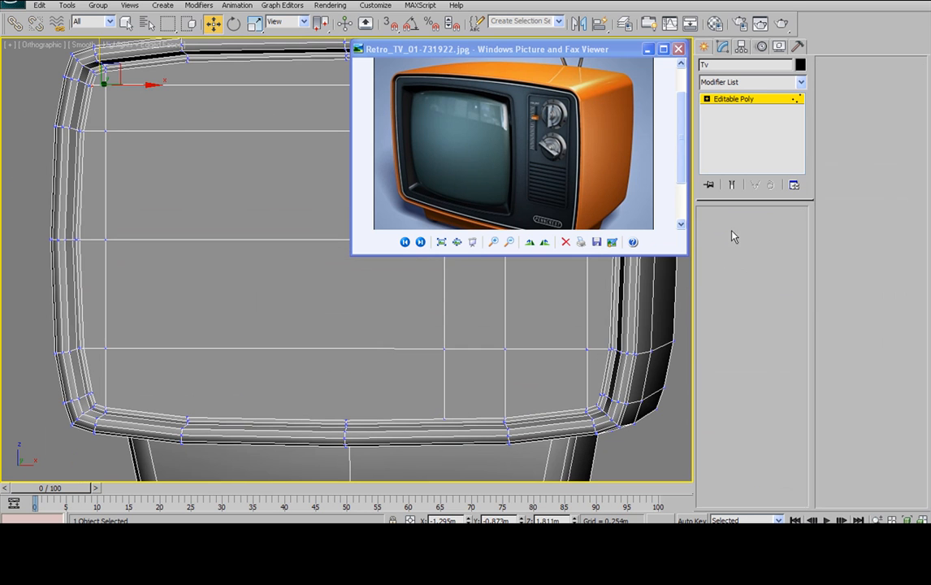
click(587, 395)
ctrl+click(506, 397)
ctrl+click(444, 403)
ctrl+click(106, 382)
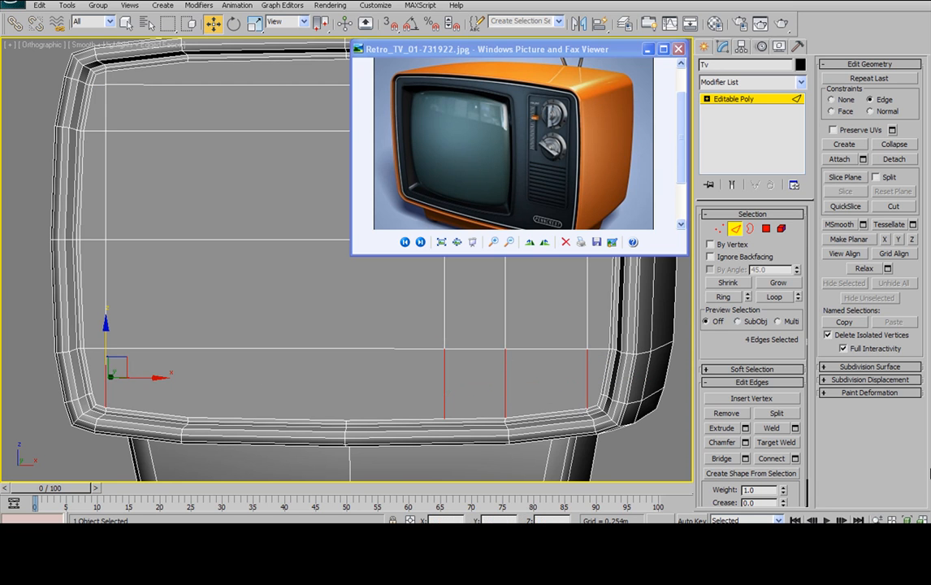
click(796, 462)
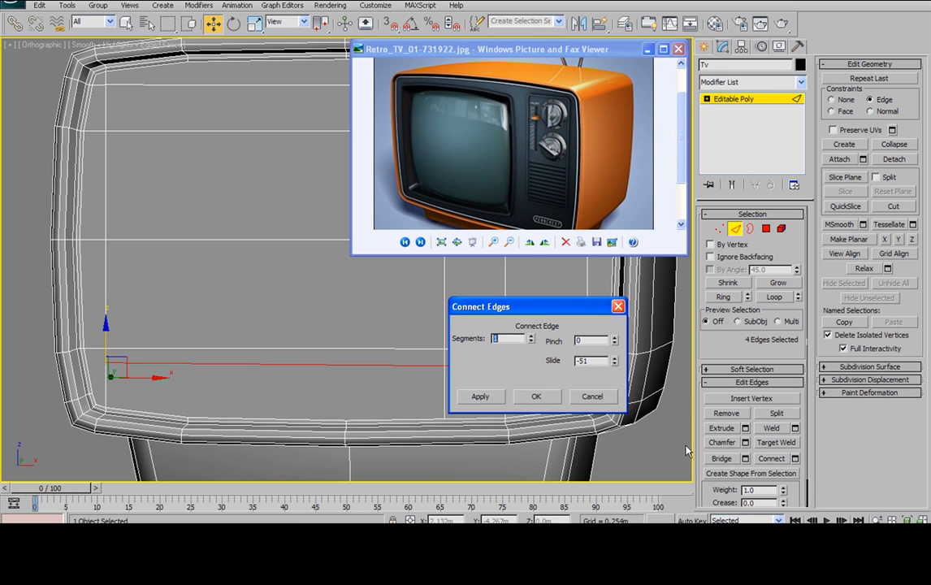
drag(614, 360, 649, 306)
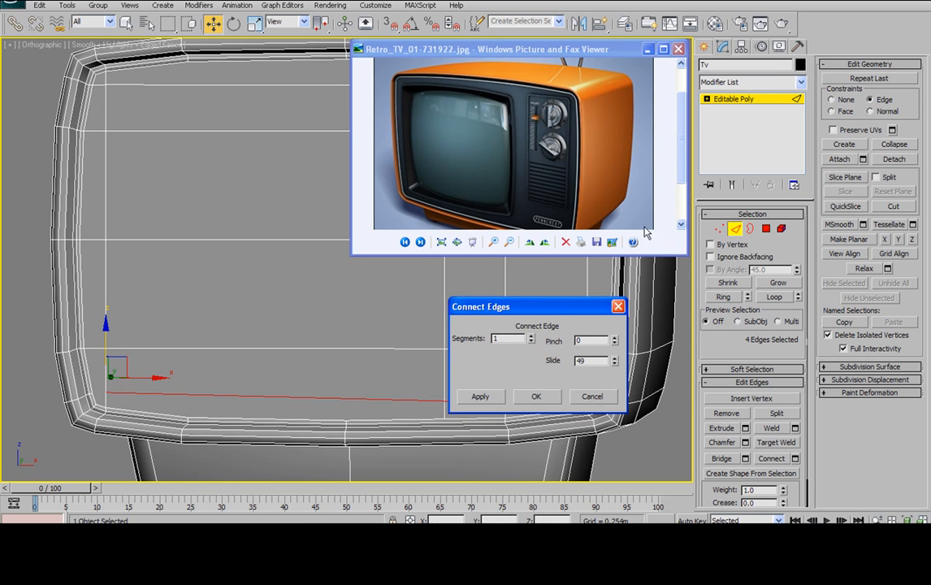
click(525, 398)
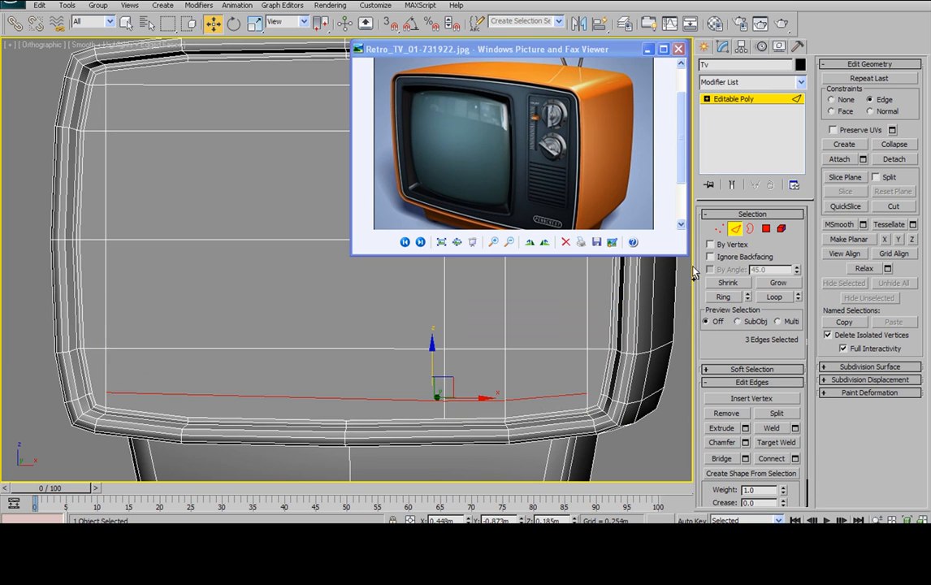
Step: Flatten the new lower edge's four vertices along Z by scaling, and raise them slightly to about Z 0.206 m
ctrl+click(719, 229)
key(r)
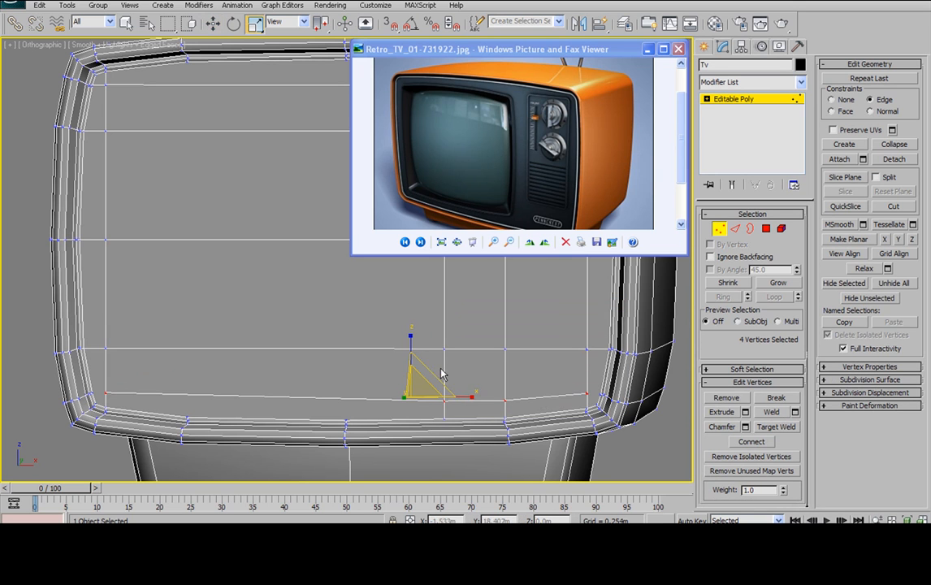
drag(411, 333, 412, 361)
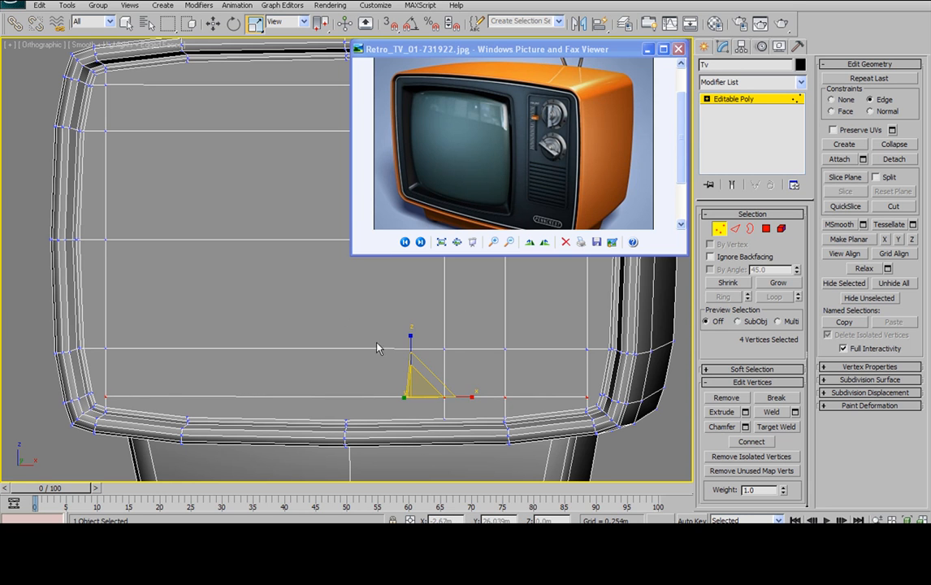
drag(406, 333, 410, 335)
click(213, 23)
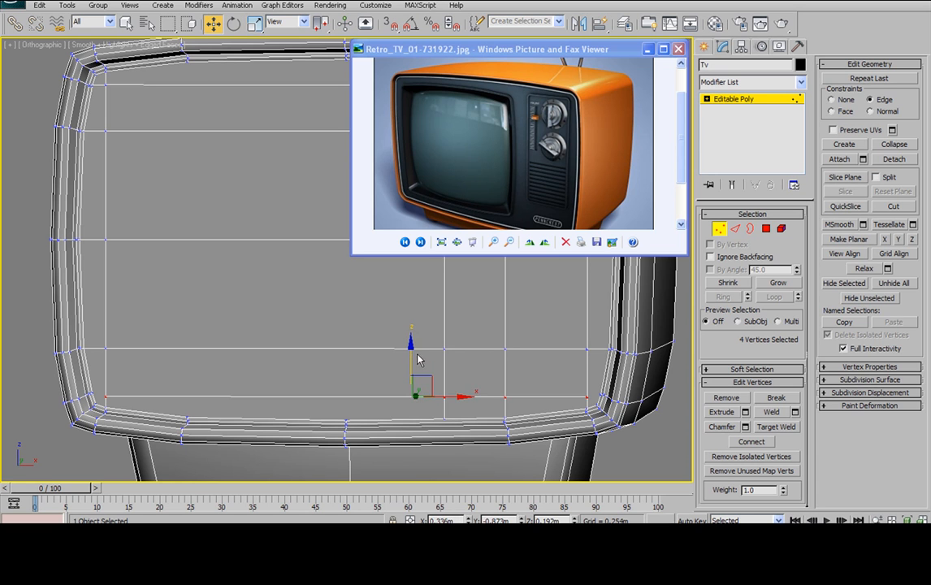
drag(411, 370, 371, 301)
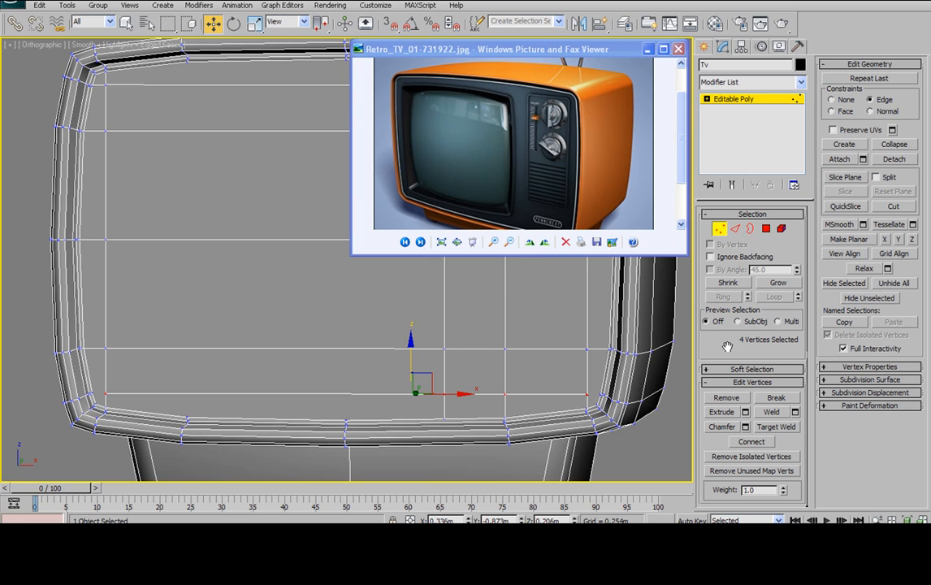
Step: Connect both end vertices of the new lower horizontal edge to the neighbouring border vertices at the lower corners
click(601, 396)
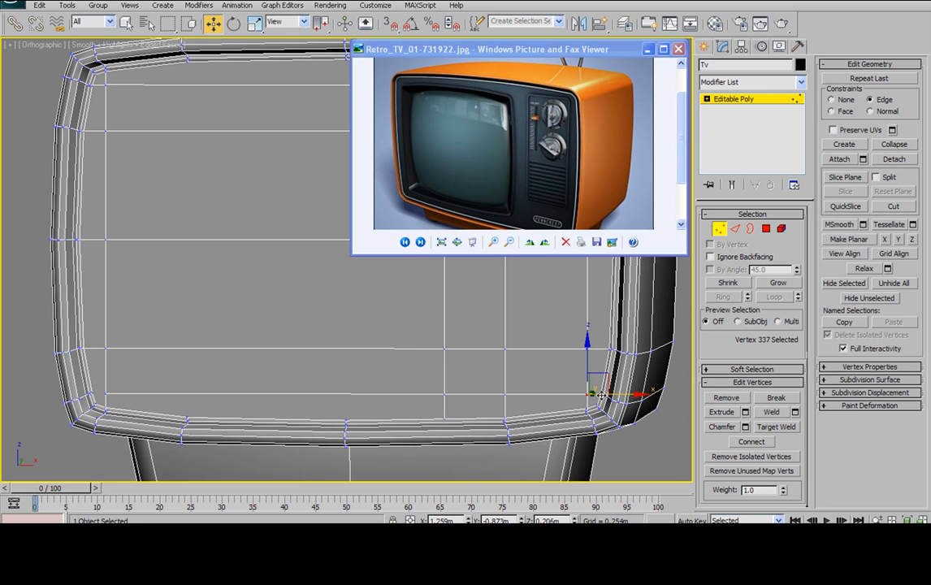
ctrl+click(608, 395)
click(751, 442)
click(120, 415)
drag(92, 390, 113, 402)
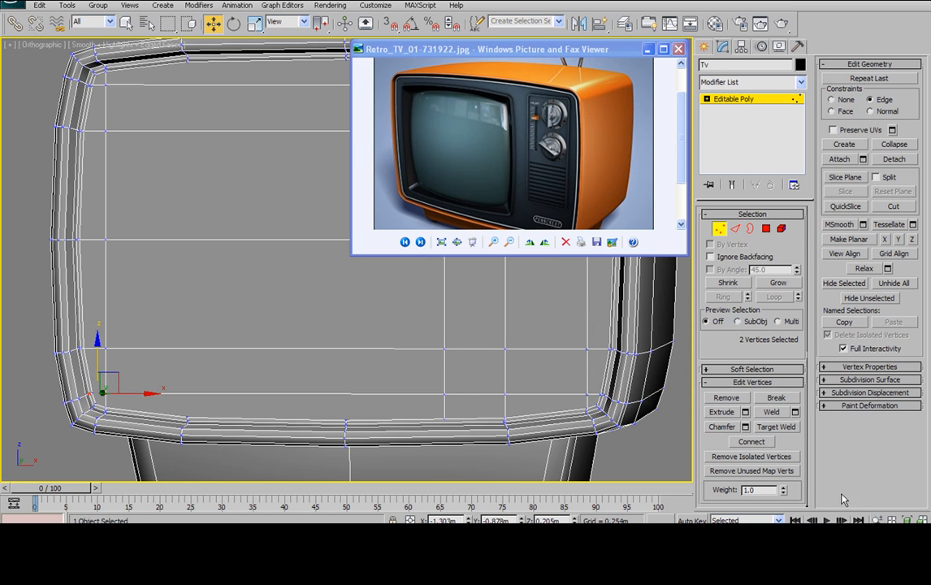
click(106, 406)
click(93, 392)
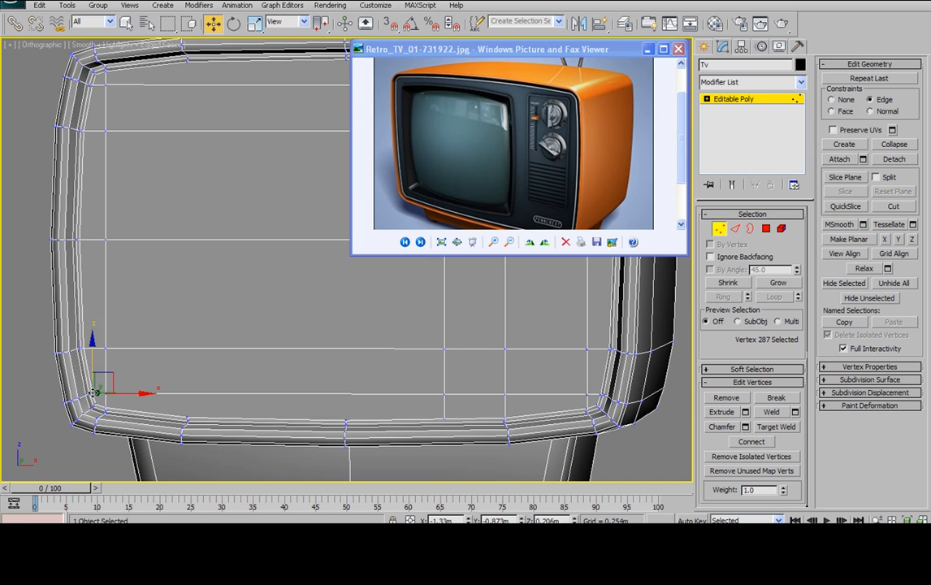
ctrl+click(108, 394)
click(749, 442)
Step: Cut a vertical edge down the middle of the front face, from the top centre border vertex to the bottom centre one
click(191, 150)
middle_drag(191, 149, 153, 208)
scroll(153, 208, down, 2)
middle_drag(266, 237, 177, 227)
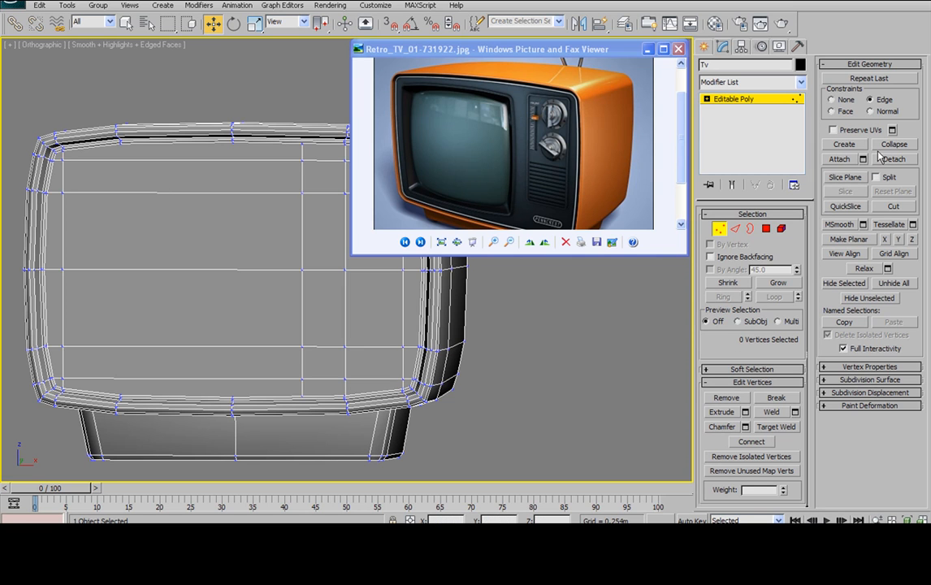
click(894, 206)
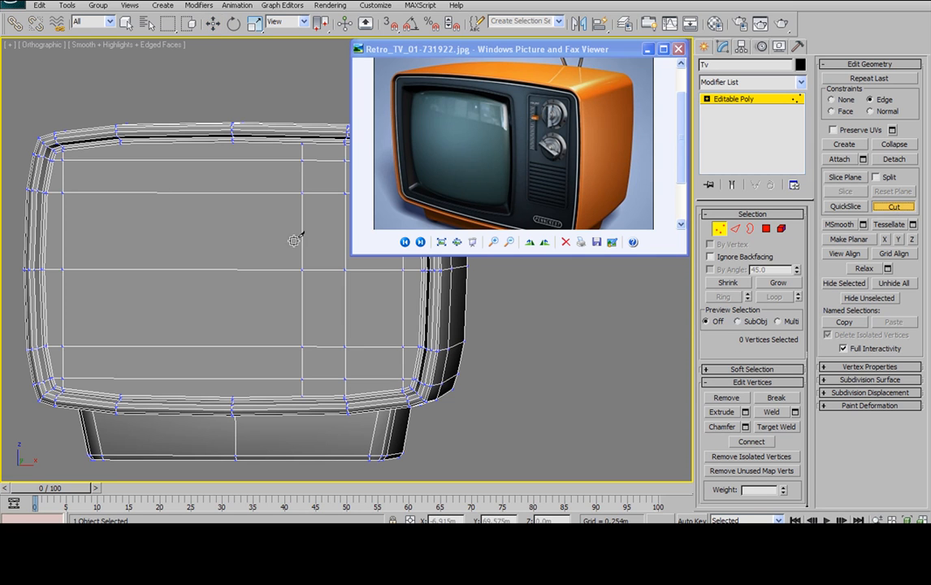
click(232, 141)
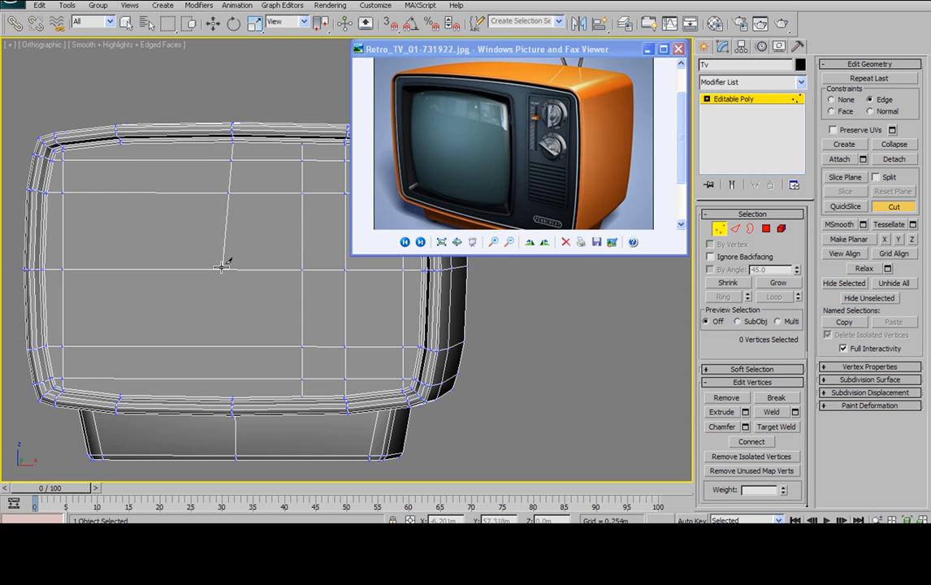
click(234, 396)
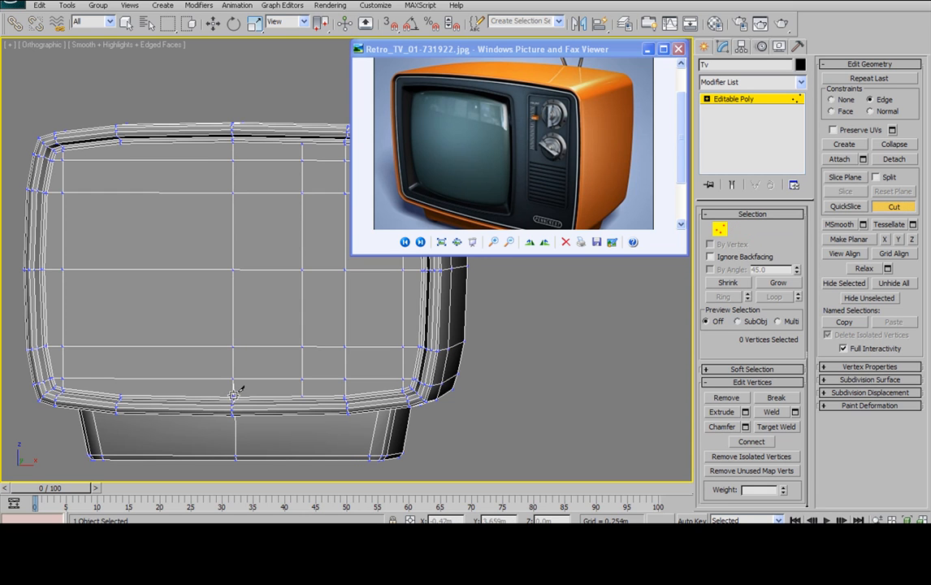
Step: Cut another vertical edge across the front face between the upper and lower border vertices left of the centre line
scroll(171, 237, up, 6)
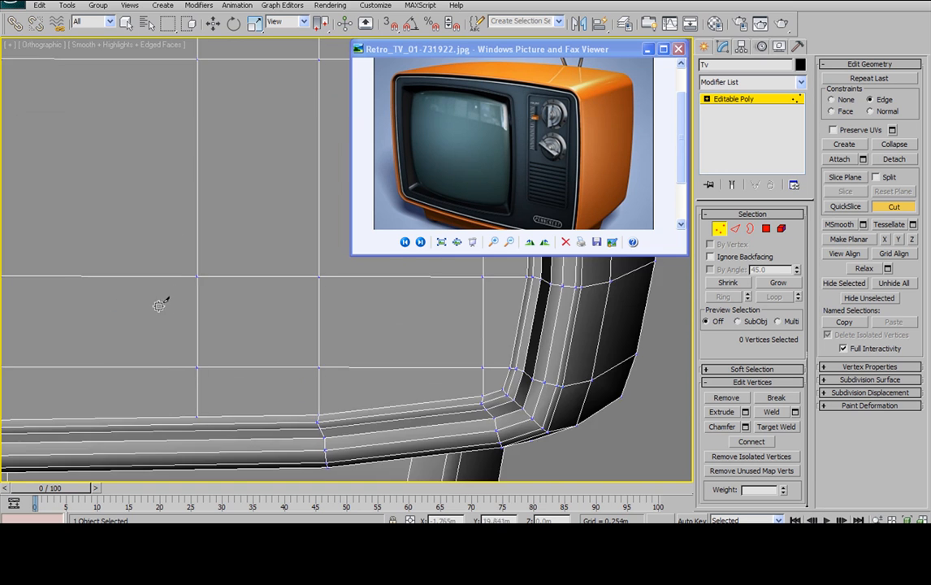
scroll(349, 302, down, 5)
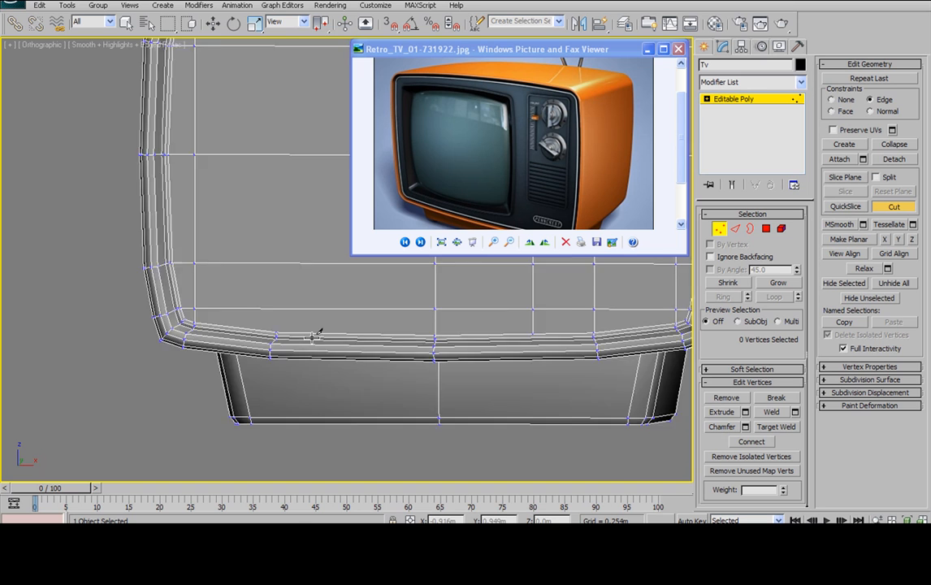
scroll(298, 389, down, 5)
scroll(282, 196, up, 3)
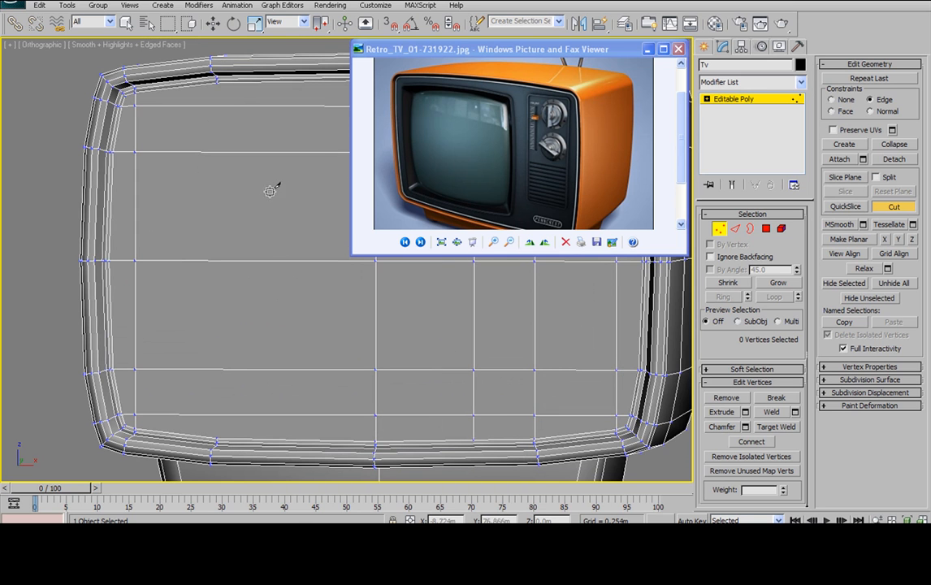
click(216, 79)
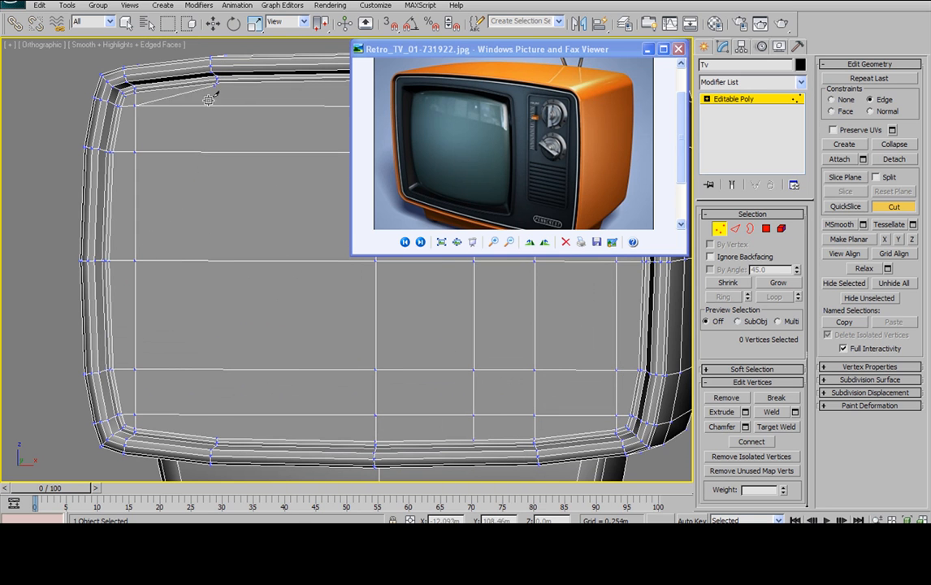
click(216, 437)
middle_drag(213, 423, 280, 207)
scroll(198, 189, down, 5)
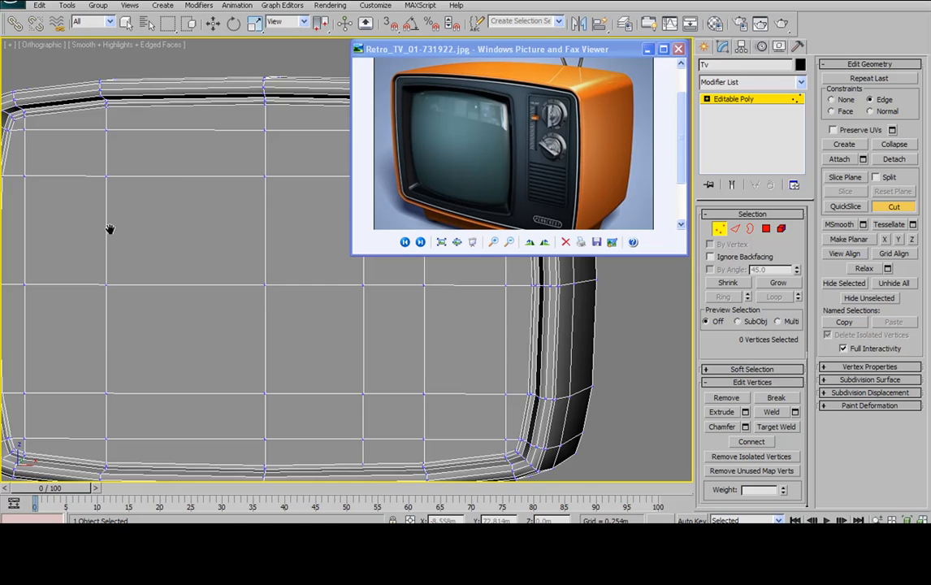
mouse_move(213, 224)
middle_down()
mouse_move(152, 214)
mouse_move(205, 207)
middle_up()
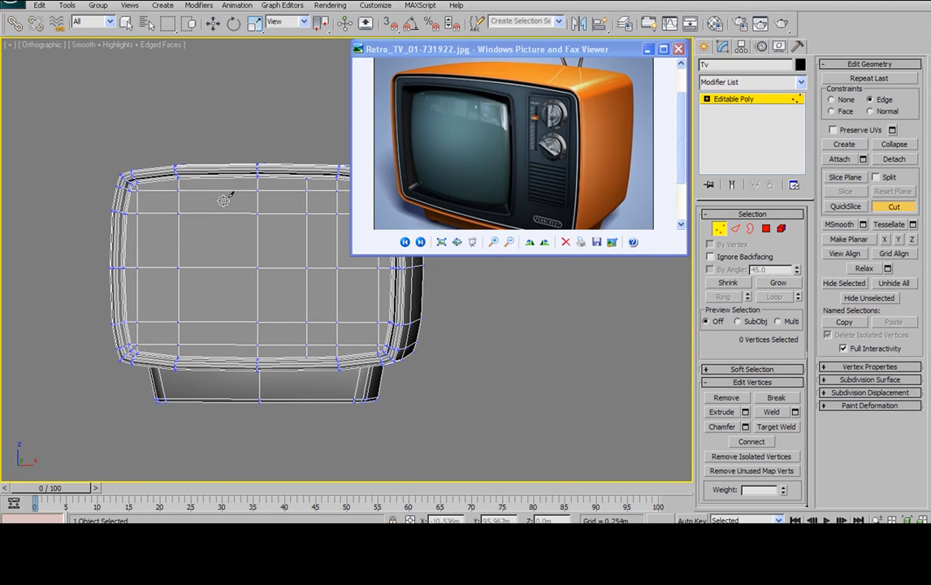
Step: Raise the upper horizontal edge's two vertices on the newly cut vertical lines to about Z 1.899 m
key(2)
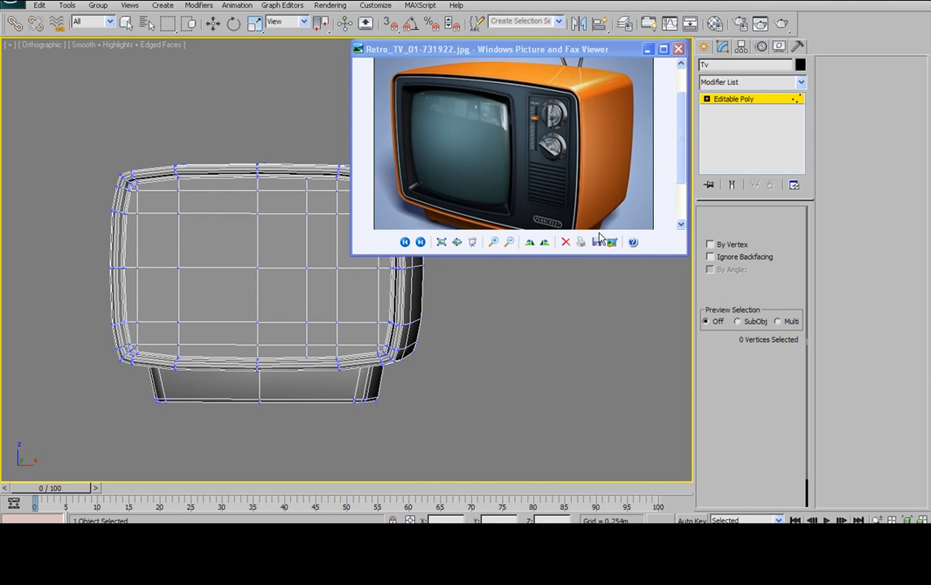
middle_drag(287, 228, 263, 265)
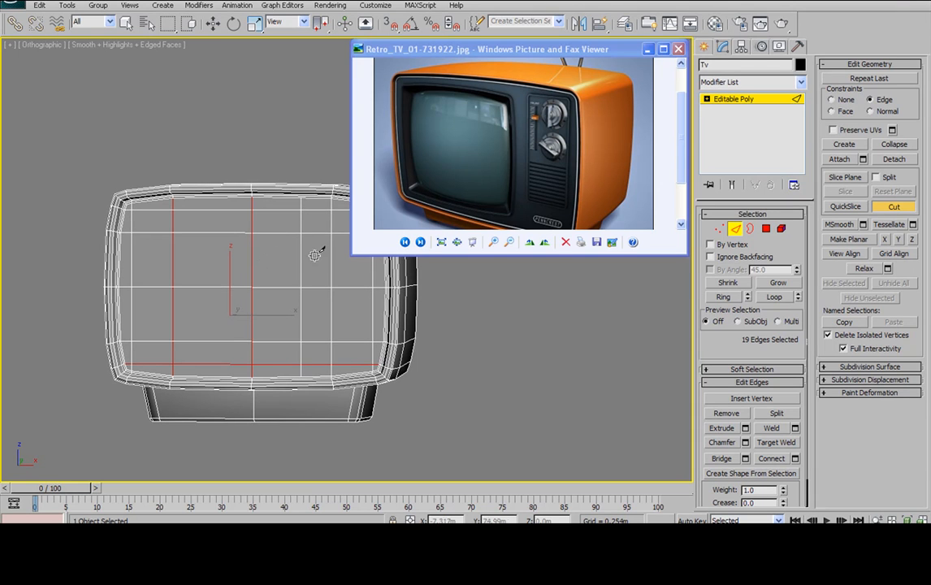
click(766, 228)
click(720, 230)
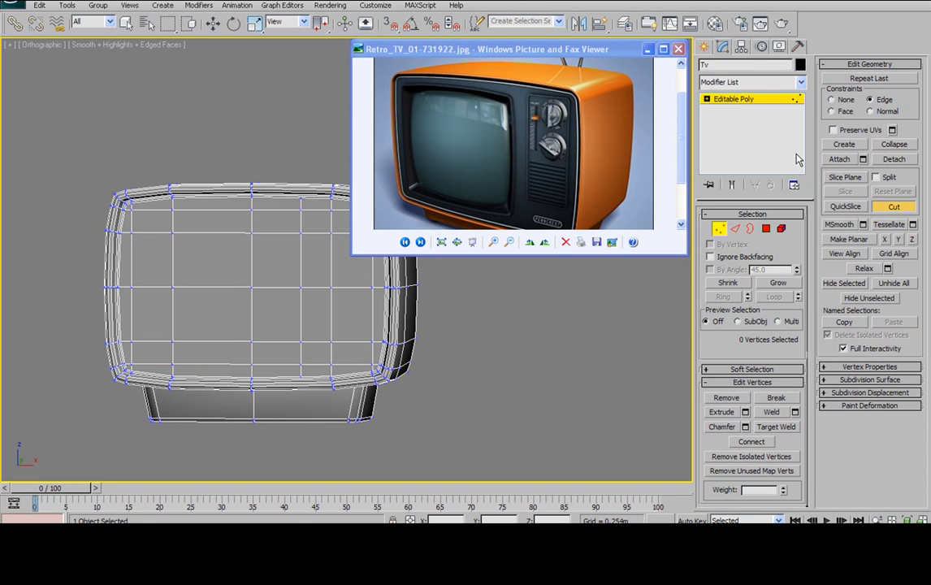
key(w)
click(171, 194)
ctrl+click(251, 196)
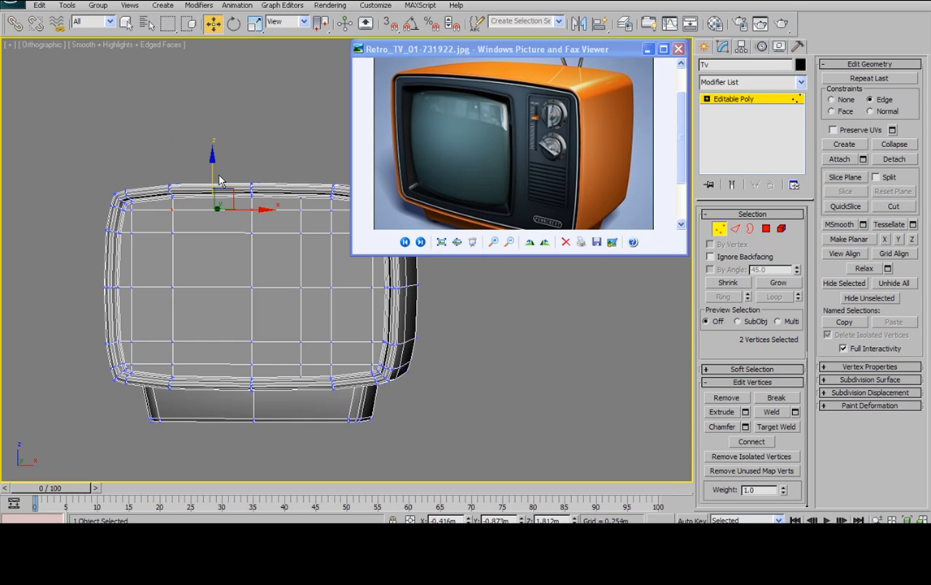
drag(210, 172, 210, 176)
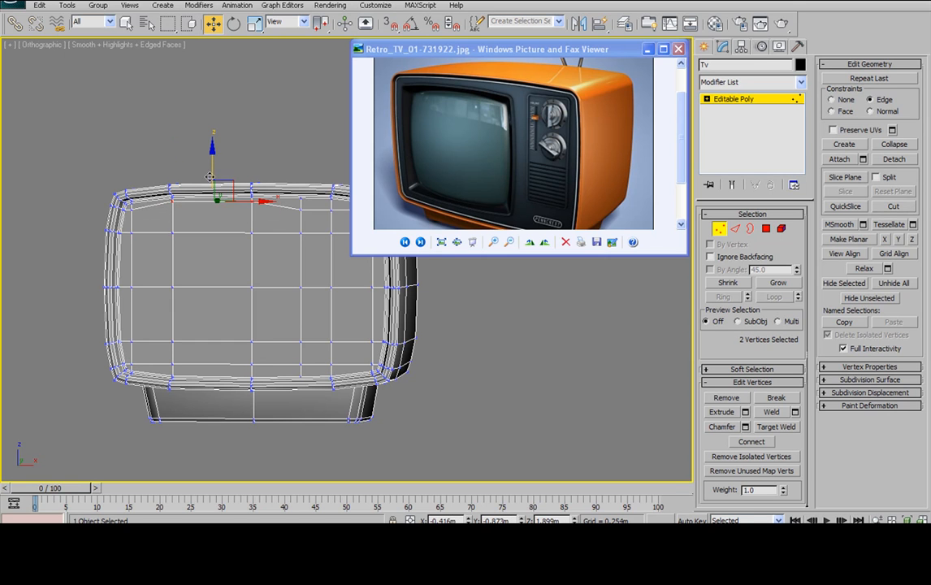
Step: Move the leftmost column's upper and middle vertices outward to about X -1.311 m, and its lower vertex outward by about 0.045 m
click(130, 231)
ctrl+click(130, 286)
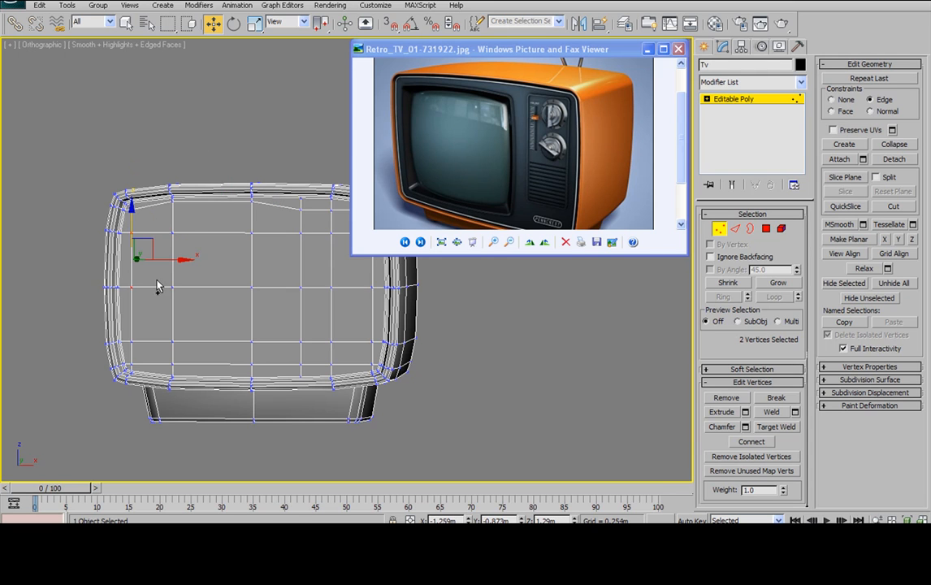
drag(175, 264, 170, 264)
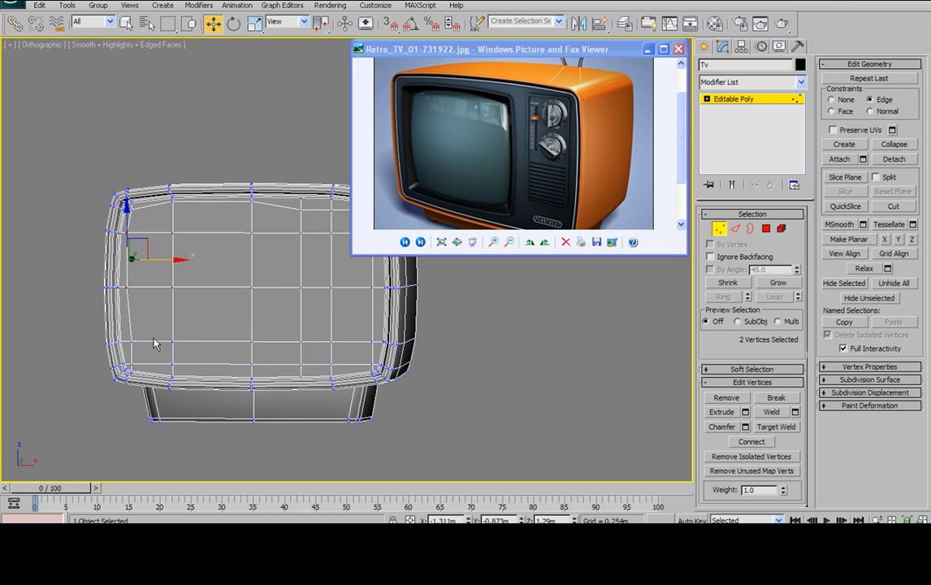
click(133, 341)
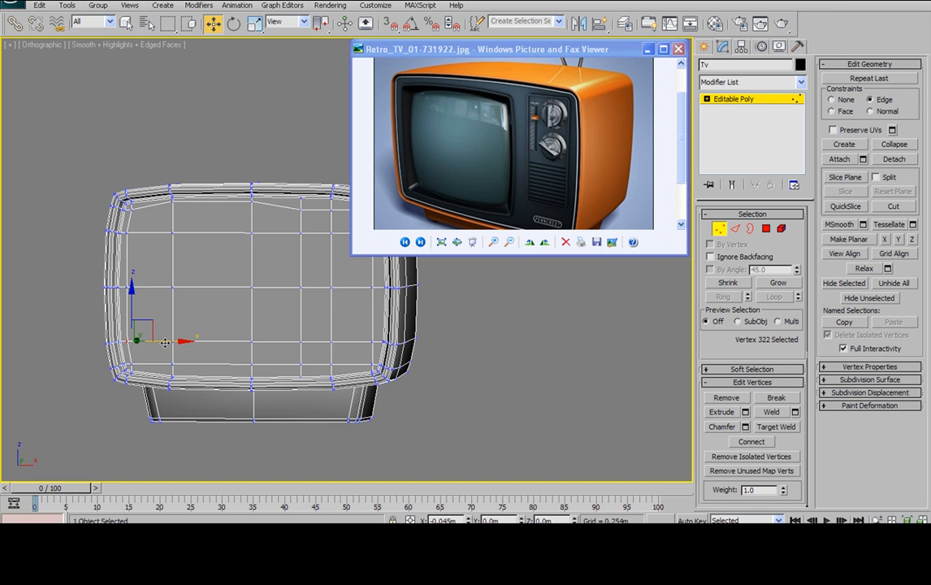
Step: Lower the bottom horizontal edge's two vertices on the newly cut vertical lines to about Z 0.148 m
click(174, 362)
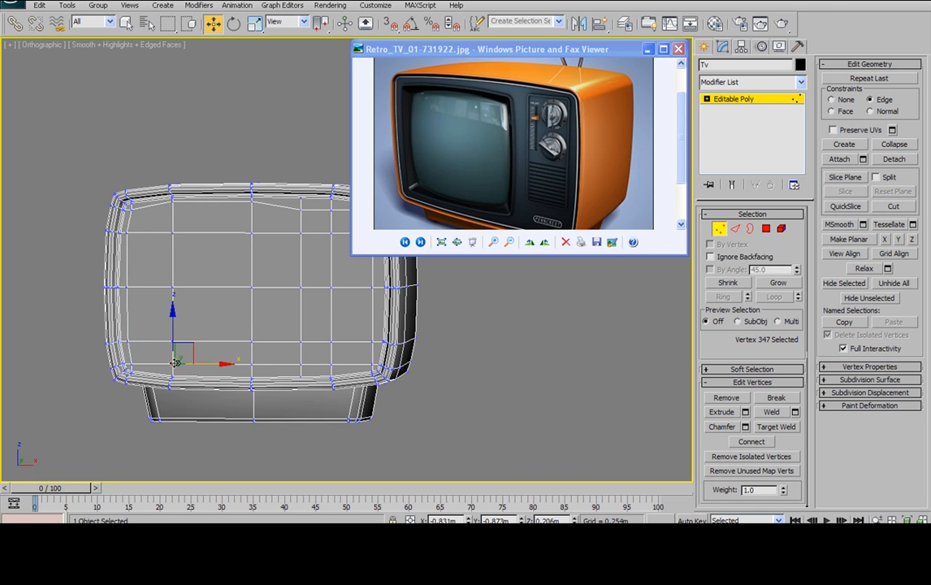
ctrl+click(250, 362)
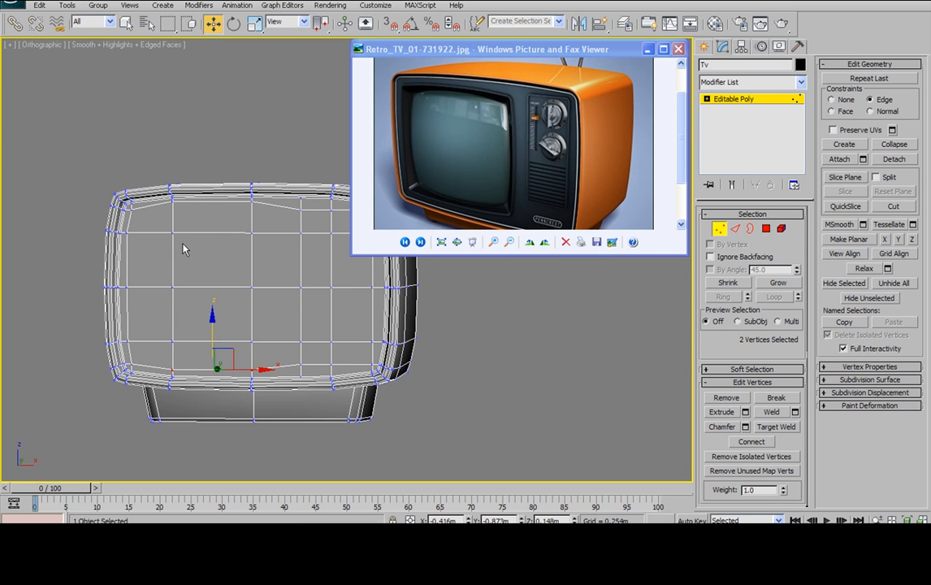
Step: Pull the leftmost column's upper vertex inward to about X -1.282 m and its lower vertex to about X -1.289 m
click(128, 234)
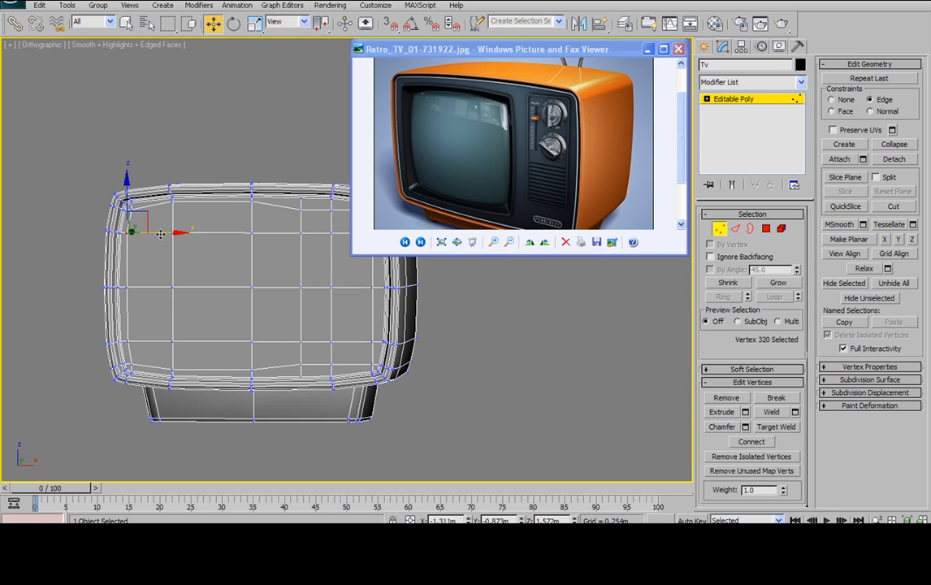
drag(163, 234, 165, 234)
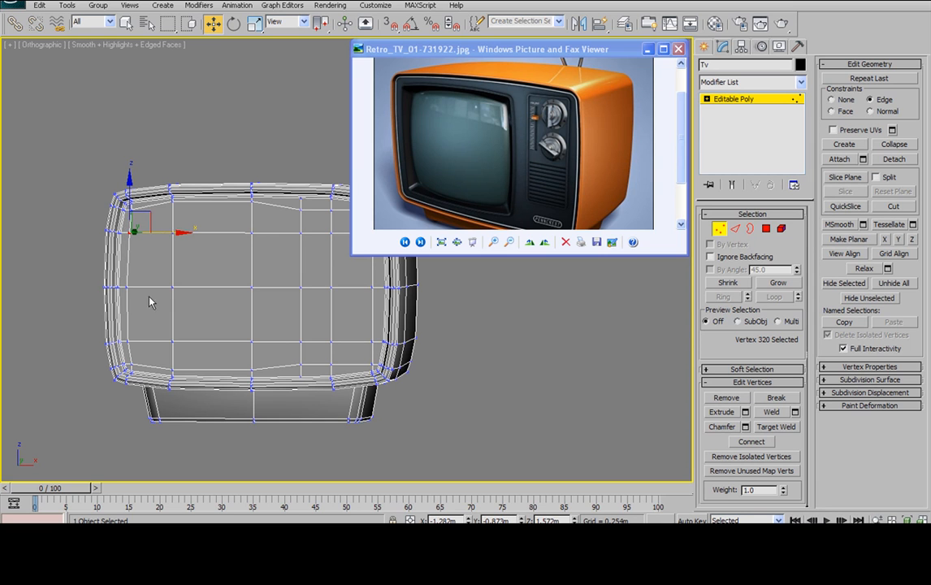
click(129, 339)
drag(160, 339, 161, 340)
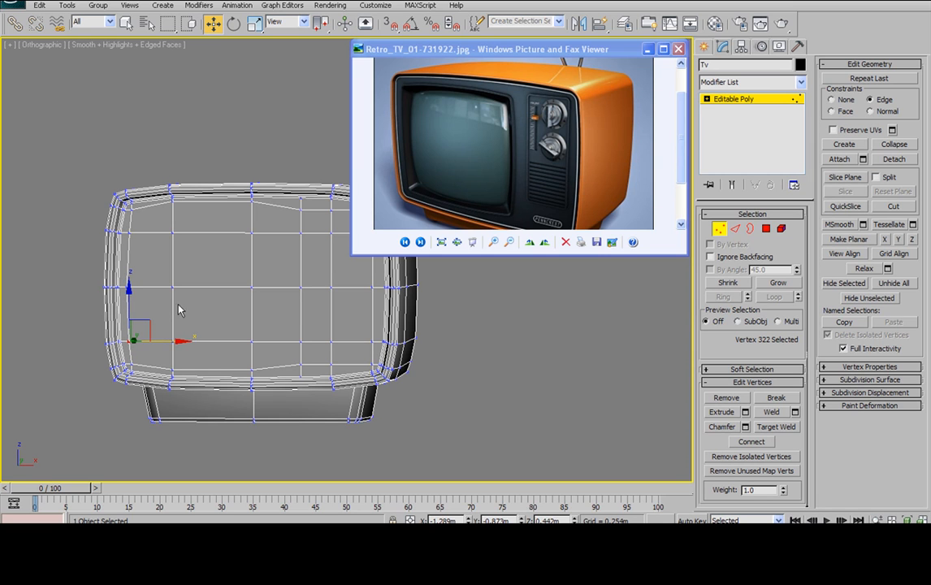
Step: Lower the upper edge's left vertex to about Z 1.865 m and its centre vertex to about Z 1.872 m
click(172, 199)
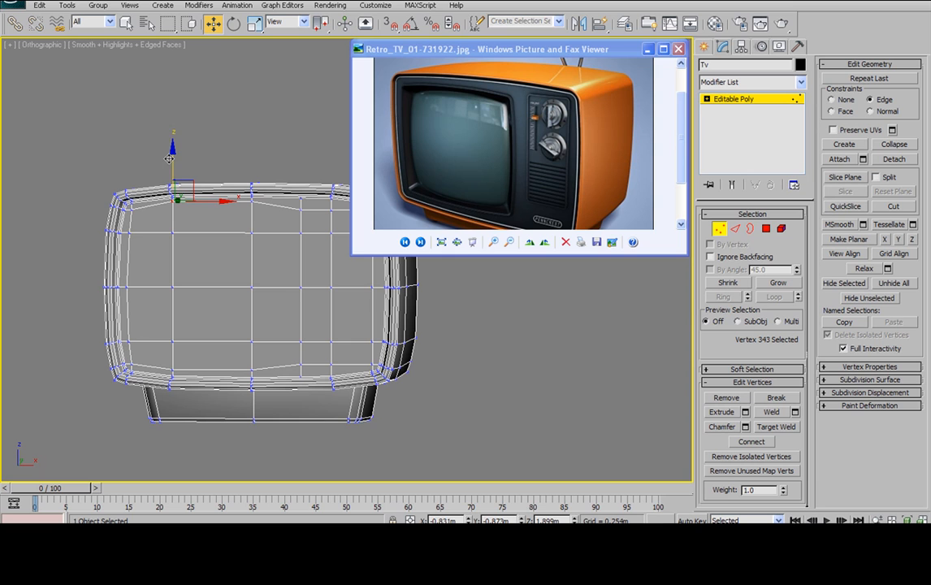
drag(172, 151, 174, 154)
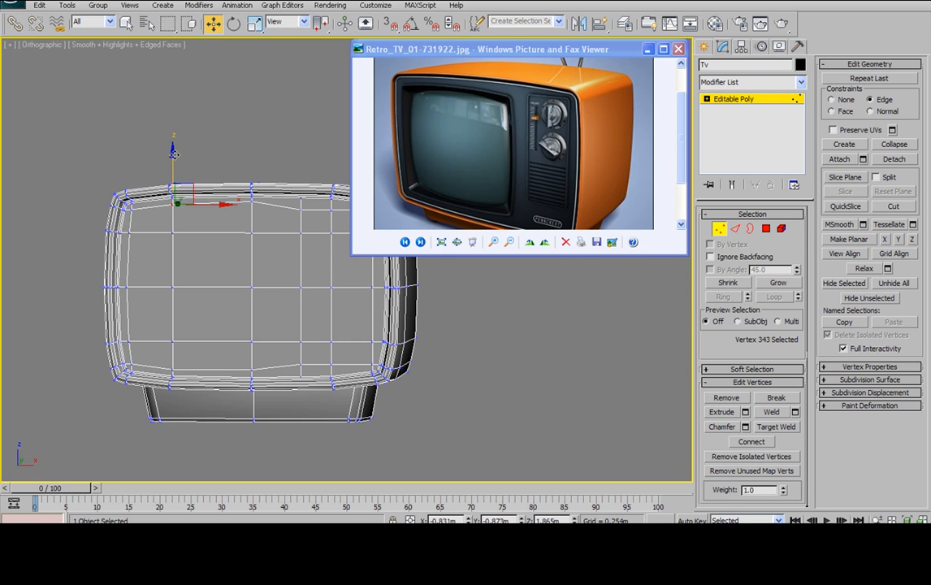
click(251, 199)
drag(253, 163, 252, 166)
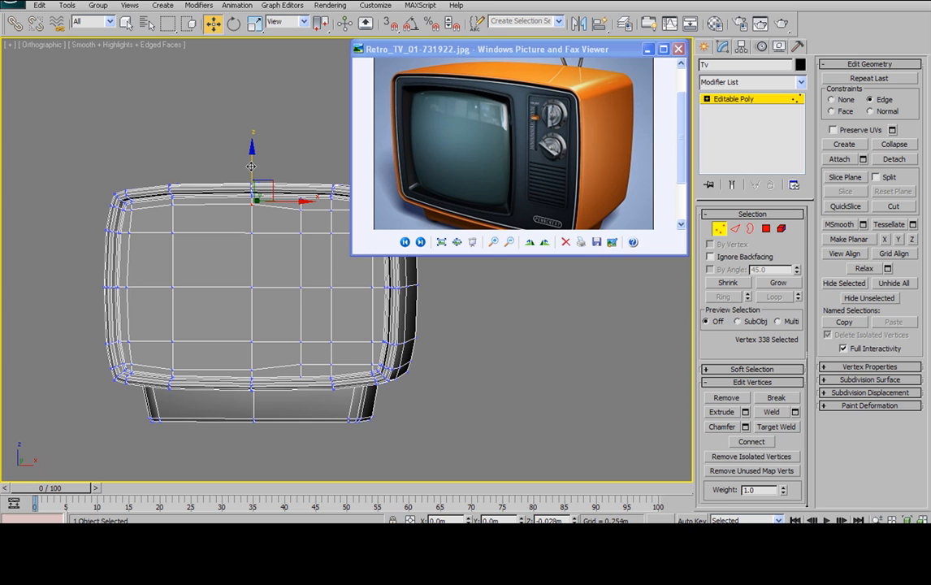
drag(251, 167, 251, 167)
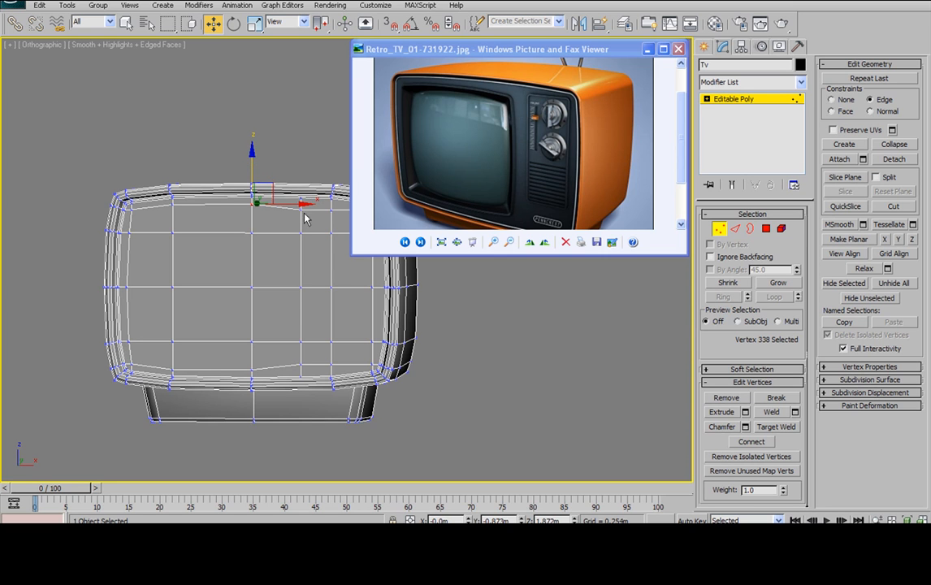
click(277, 217)
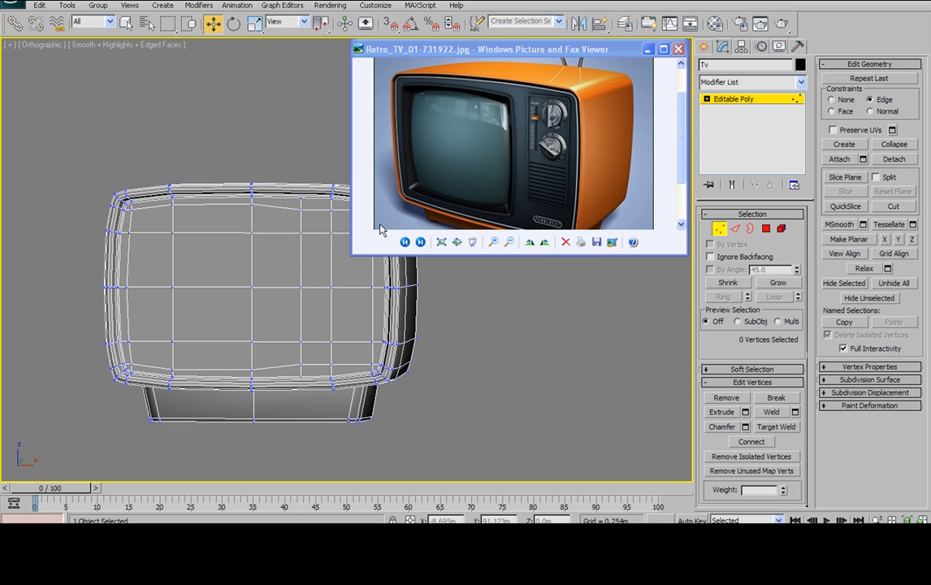
click(304, 199)
ctrl+click(303, 195)
ctrl+click(303, 192)
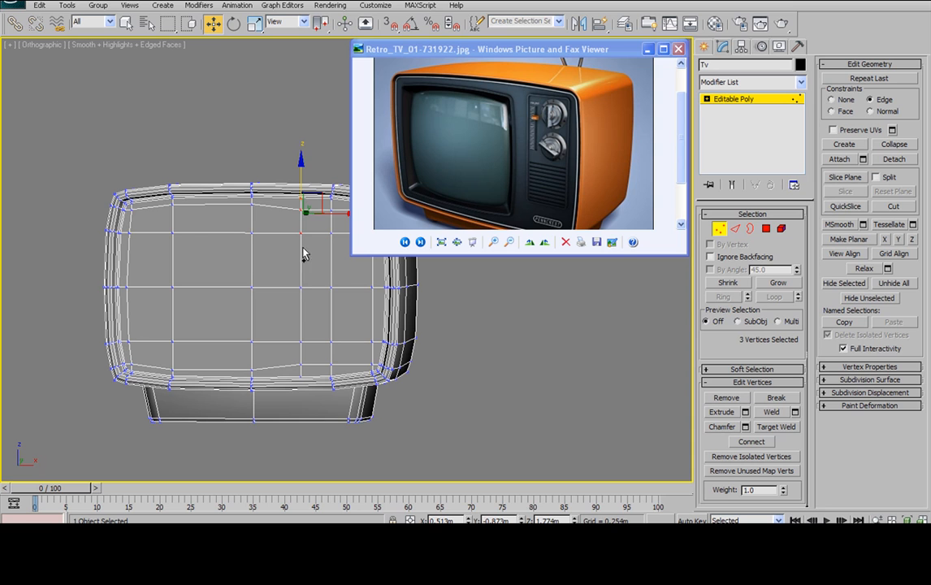
ctrl+click(302, 333)
ctrl+click(299, 341)
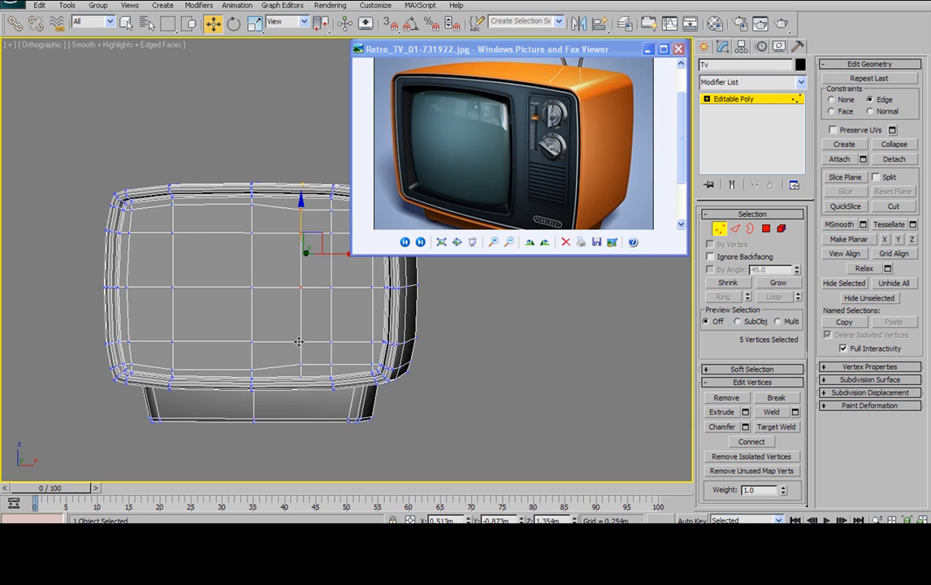
ctrl+click(299, 365)
ctrl+click(301, 373)
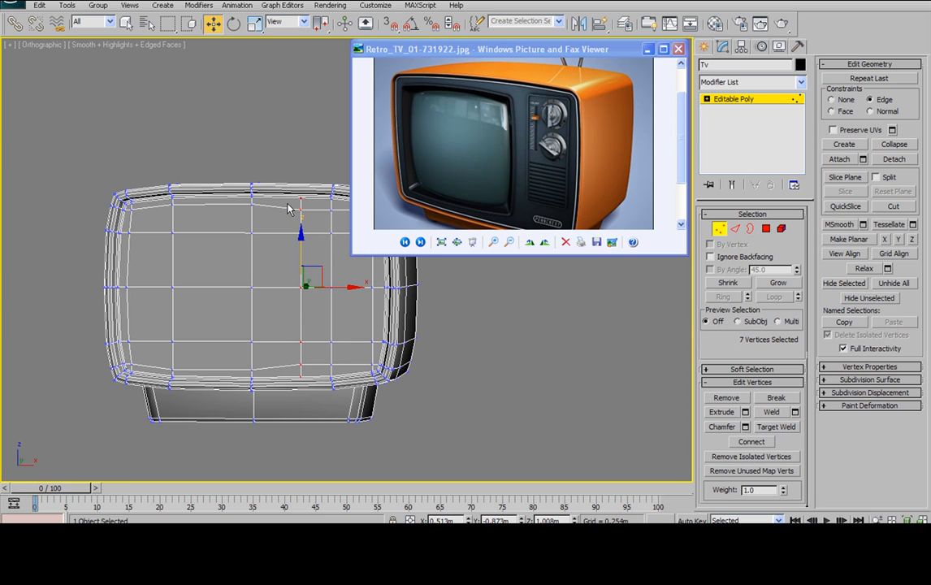
alt+drag(258, 183, 292, 342)
click(243, 238)
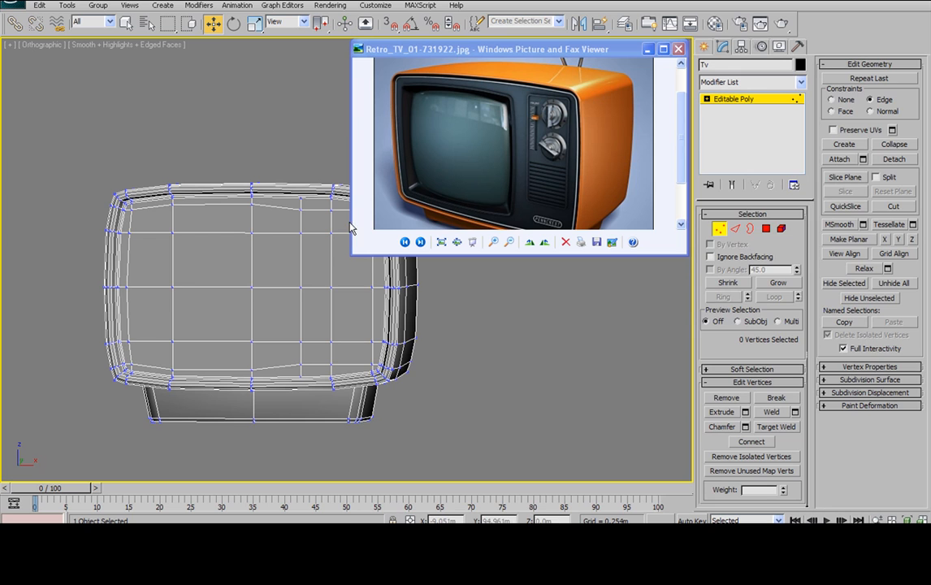
Step: Move the vertical edge line between the centre and control panel inward to about X 0.452 m, leaving its end vertices in place
key(2)
click(332, 371)
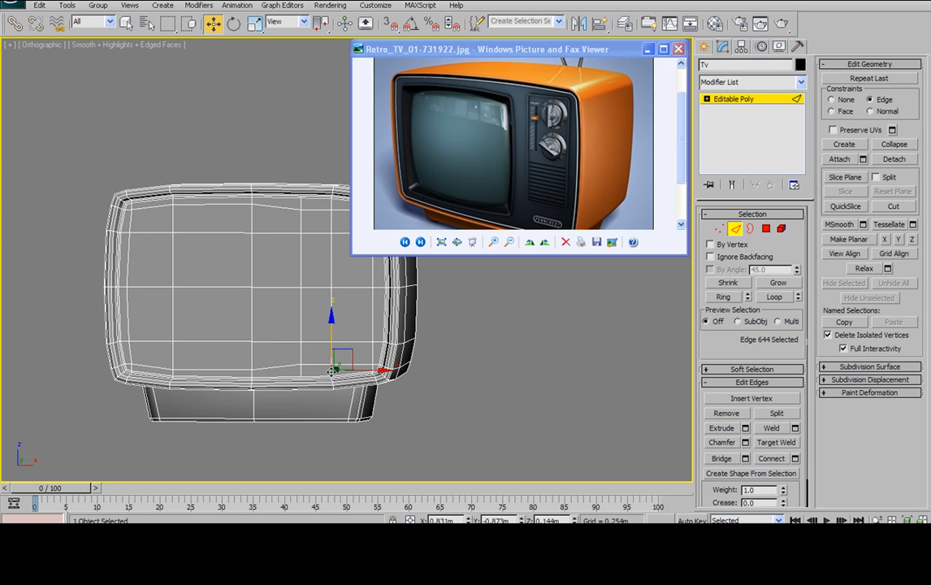
click(774, 297)
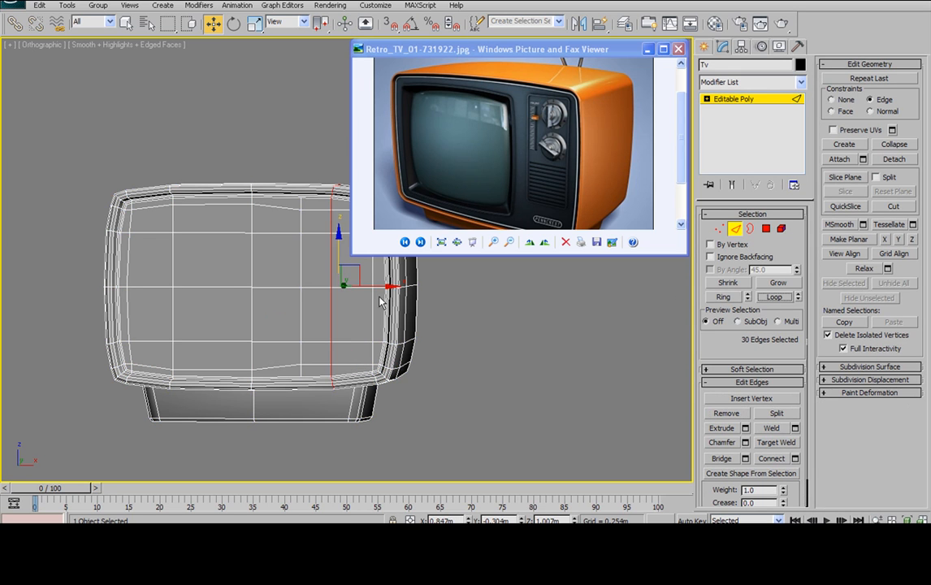
click(300, 255)
click(775, 298)
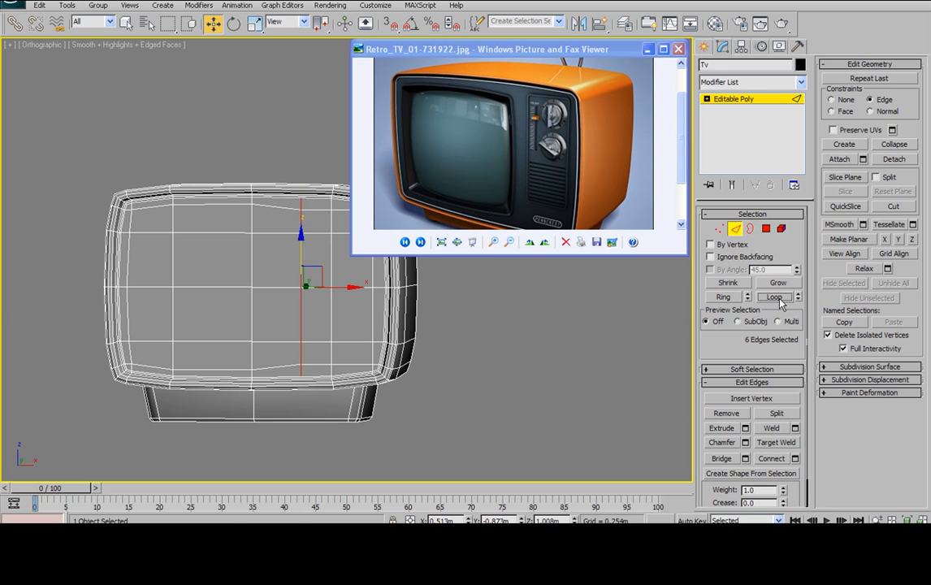
key(1)
drag(278, 156, 320, 202)
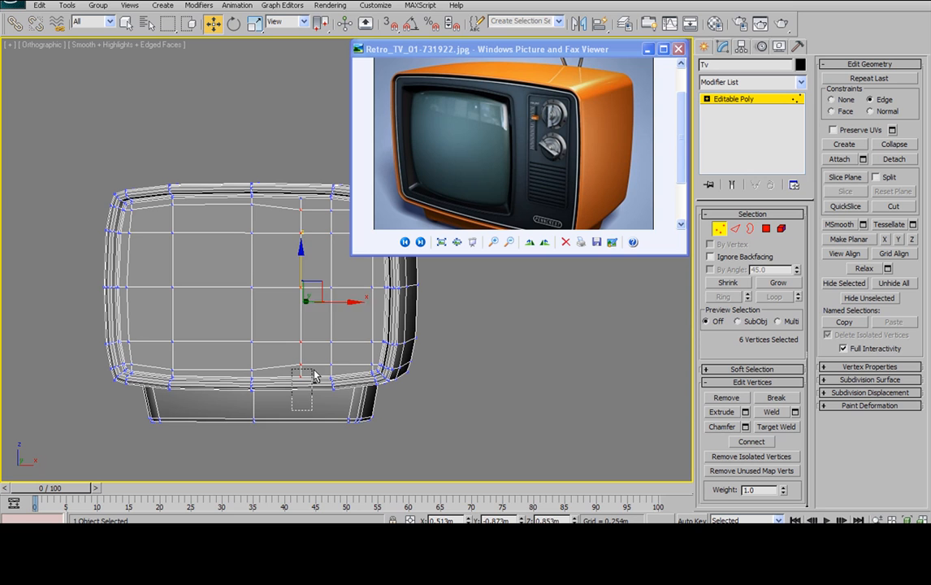
mouse_move(342, 287)
mouse_down()
mouse_move(307, 288)
mouse_move(337, 288)
mouse_up()
click(291, 204)
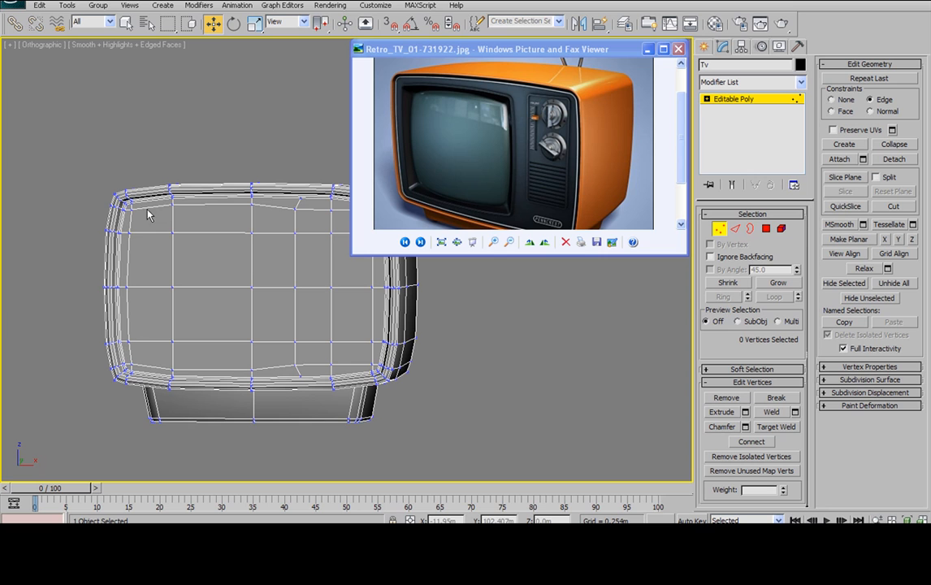
Step: Level the screen outline's two upper corner vertices with each other along Z, and likewise the two vertices between them
click(132, 210)
ctrl+click(295, 208)
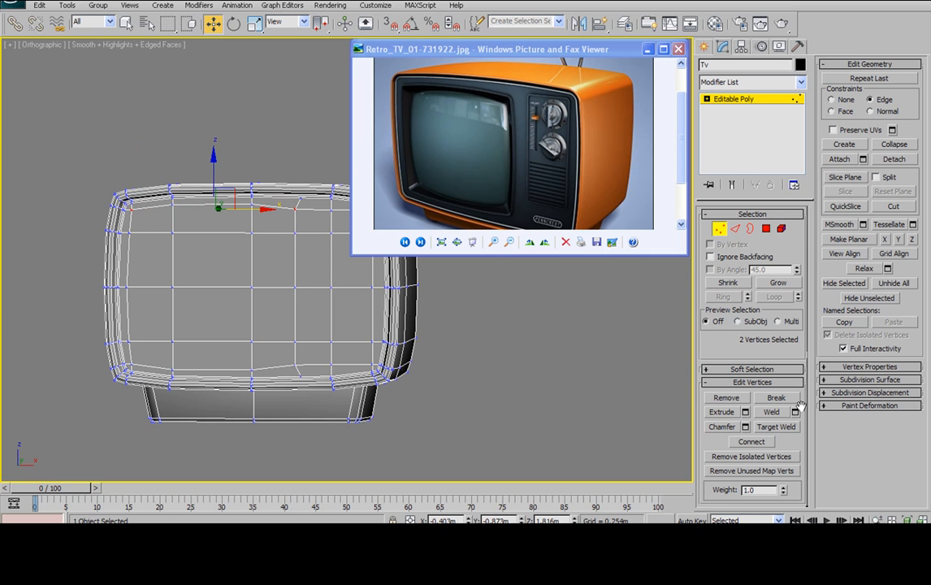
key(r)
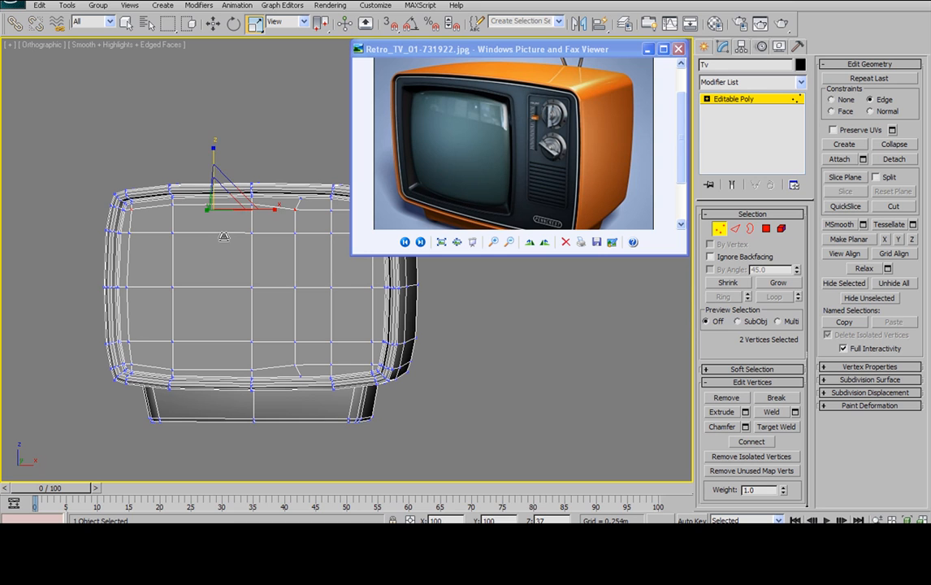
click(166, 204)
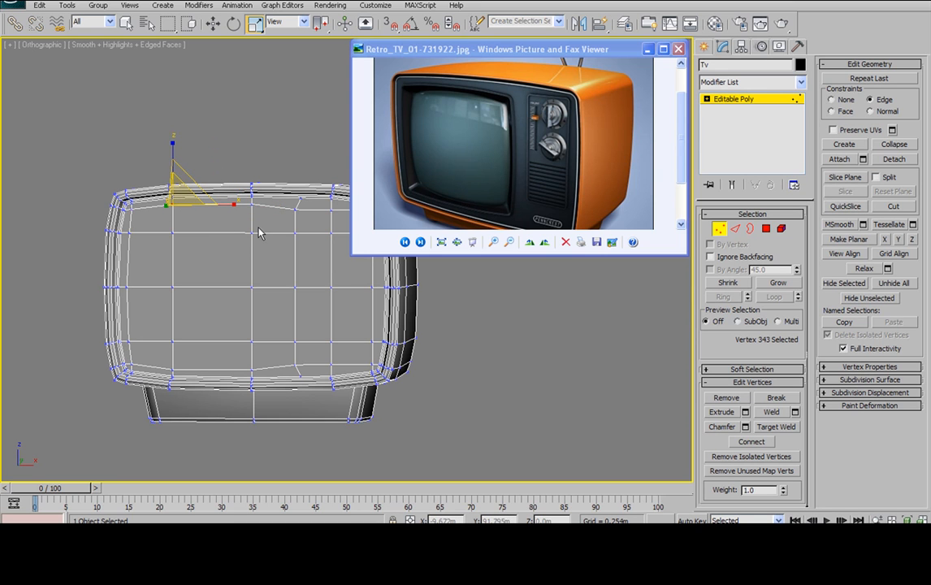
ctrl+click(232, 189)
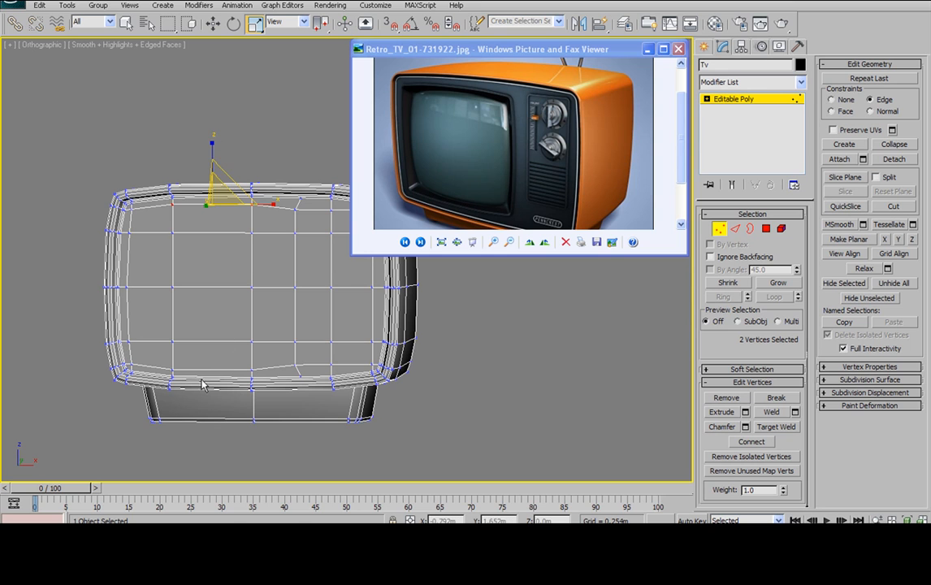
Step: Flatten the two middle vertices of the screen's lower edge along Z, then level its two corner vertices the same way
click(171, 367)
ctrl+click(252, 369)
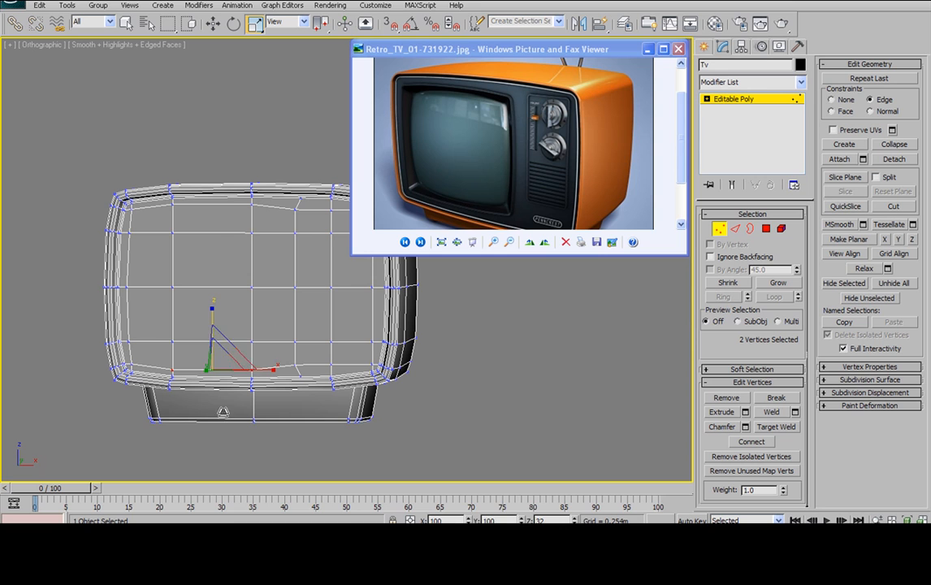
click(130, 365)
ctrl+click(281, 365)
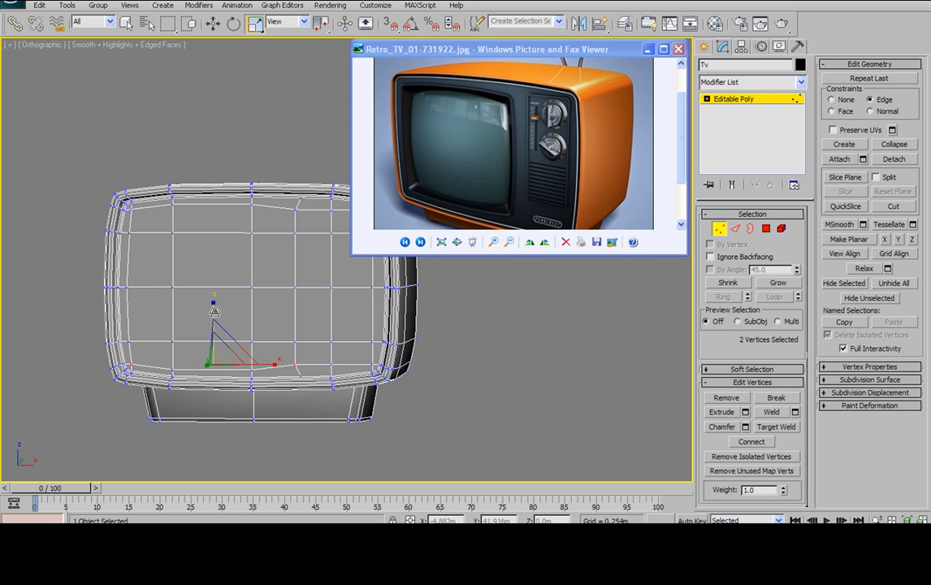
Step: Align the upper and lower inner vertices of the screen's left column with each other by scaling them along X
click(131, 231)
ctrl+click(127, 343)
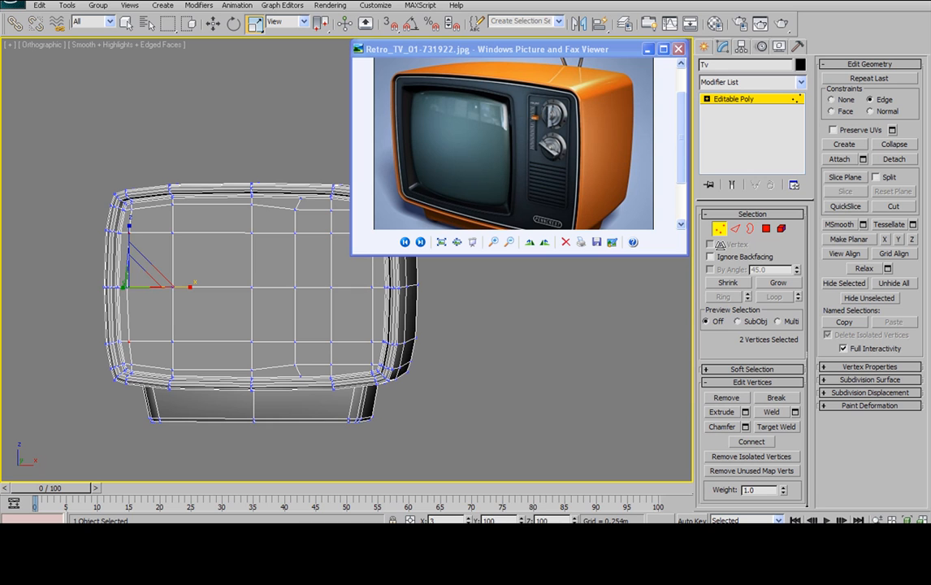
click(139, 285)
click(122, 286)
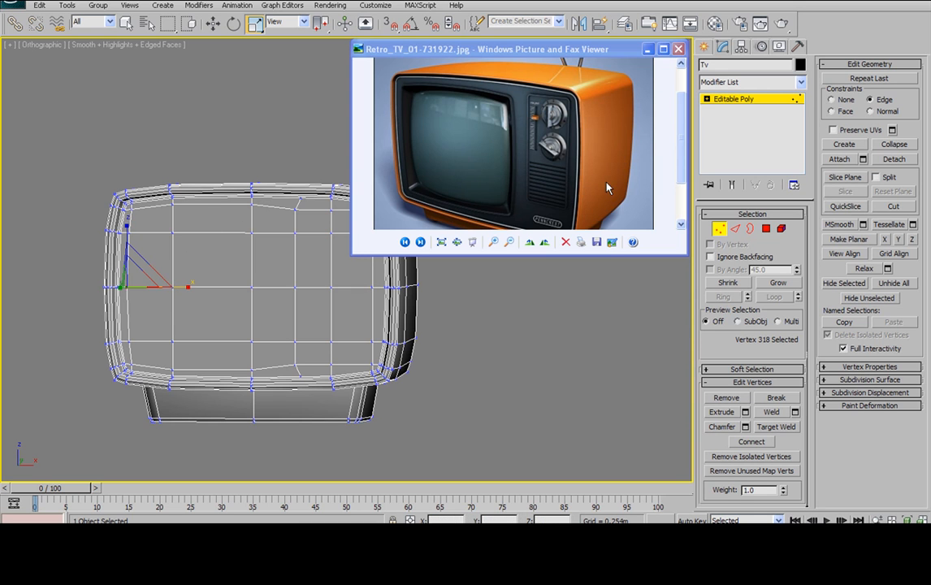
click(239, 253)
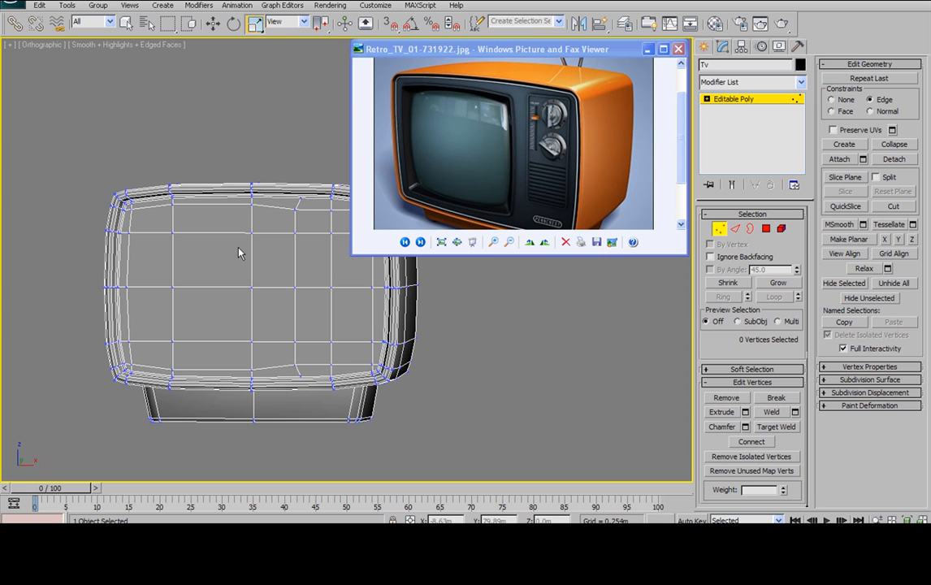
Step: Align the upper, middle and lower inner vertices of the screen's right column by scaling them together along X
click(295, 230)
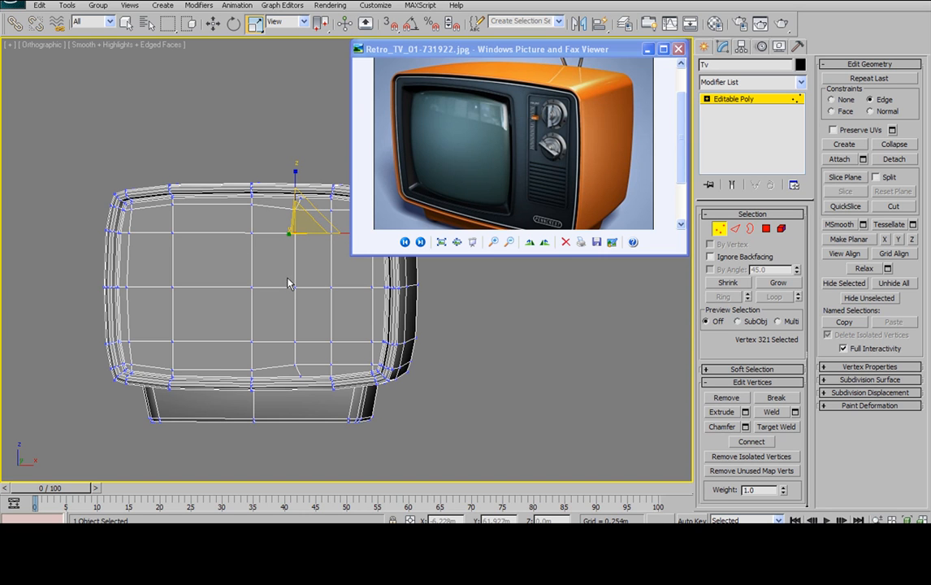
ctrl+click(295, 342)
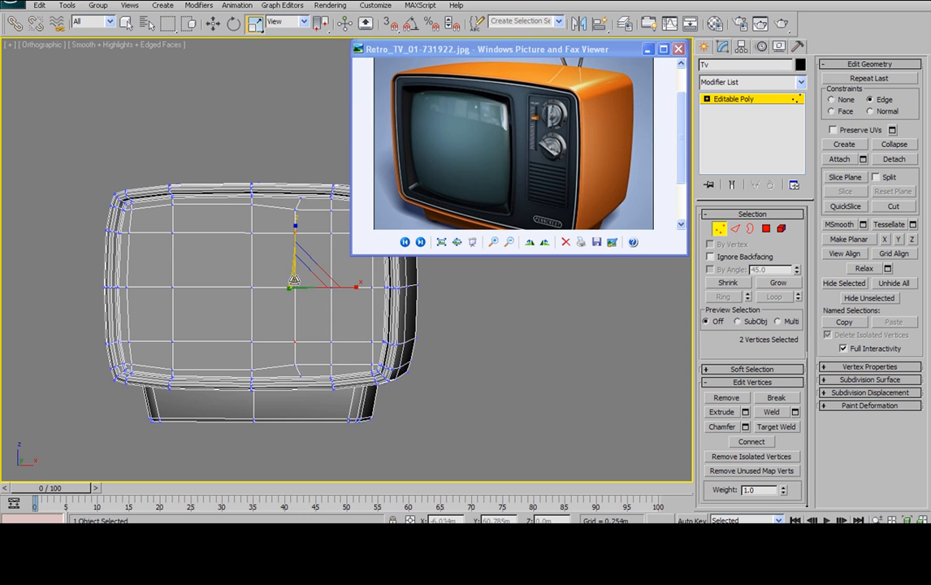
ctrl+click(295, 288)
drag(355, 288, 192, 294)
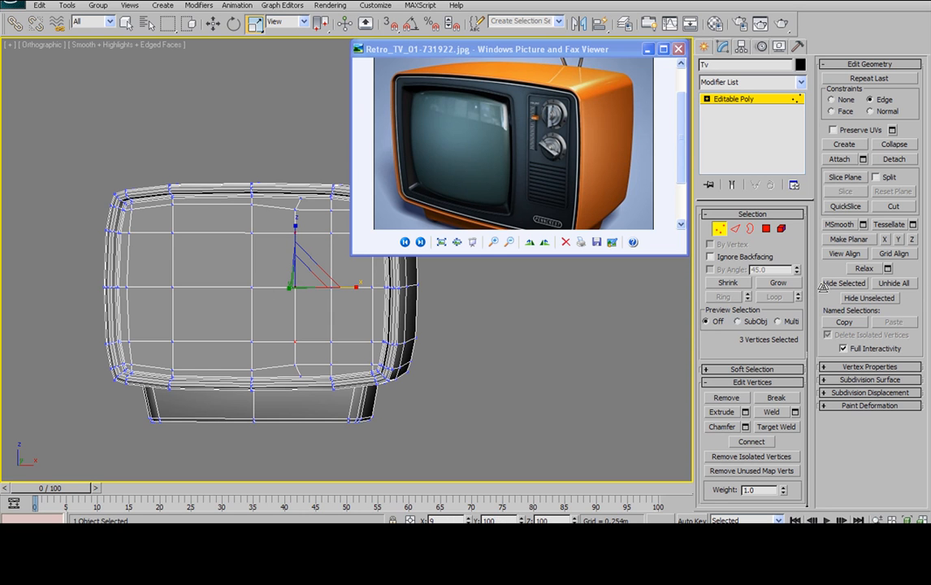
Step: Bow the screen's right column outward by moving its three inner vertices slightly, with the middle one at about X 0.488 m
click(213, 23)
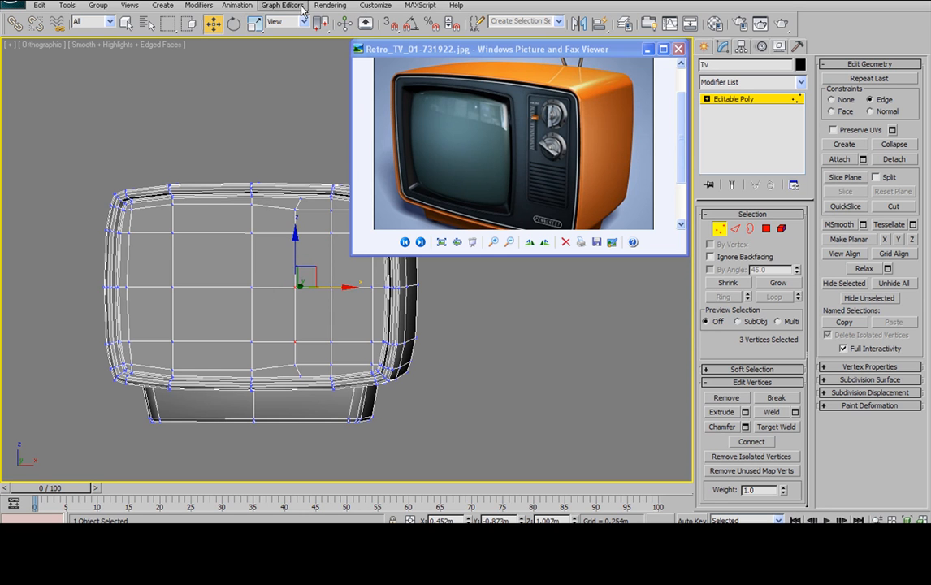
drag(347, 288, 348, 290)
click(283, 293)
click(301, 286)
drag(345, 291, 344, 290)
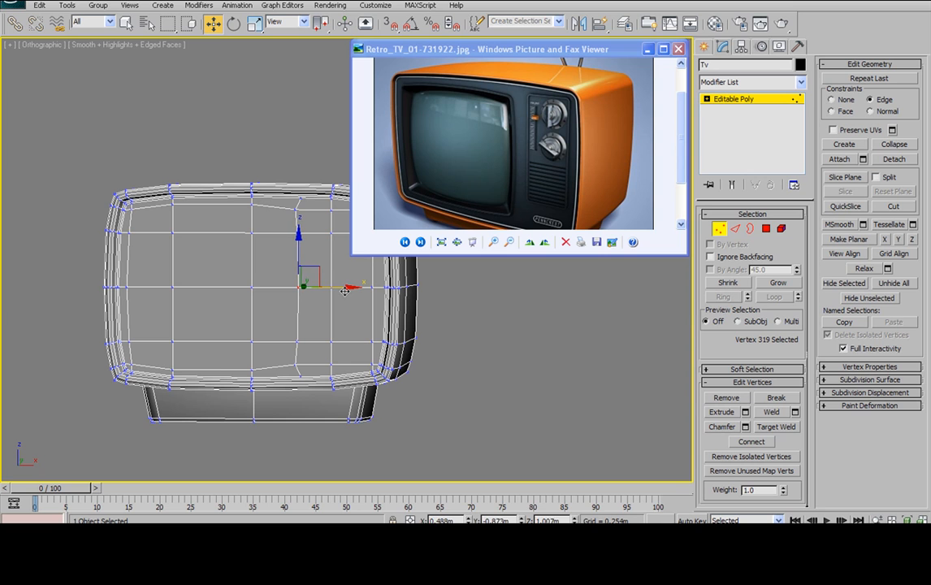
click(264, 152)
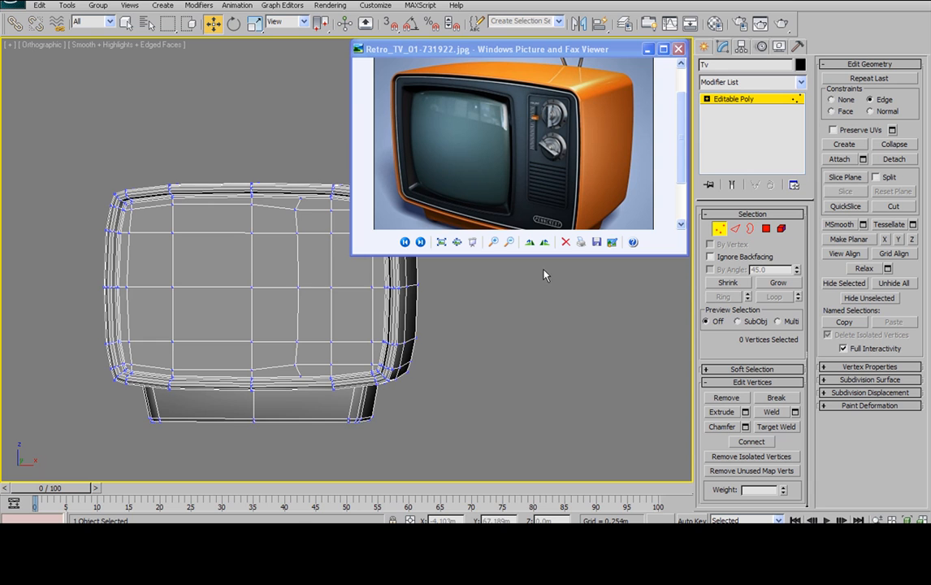
Step: Connect the seven horizontal front edges between the left and centre vertical lines with 1 segment, pinch 0 and slide 0
middle_drag(355, 291, 347, 319)
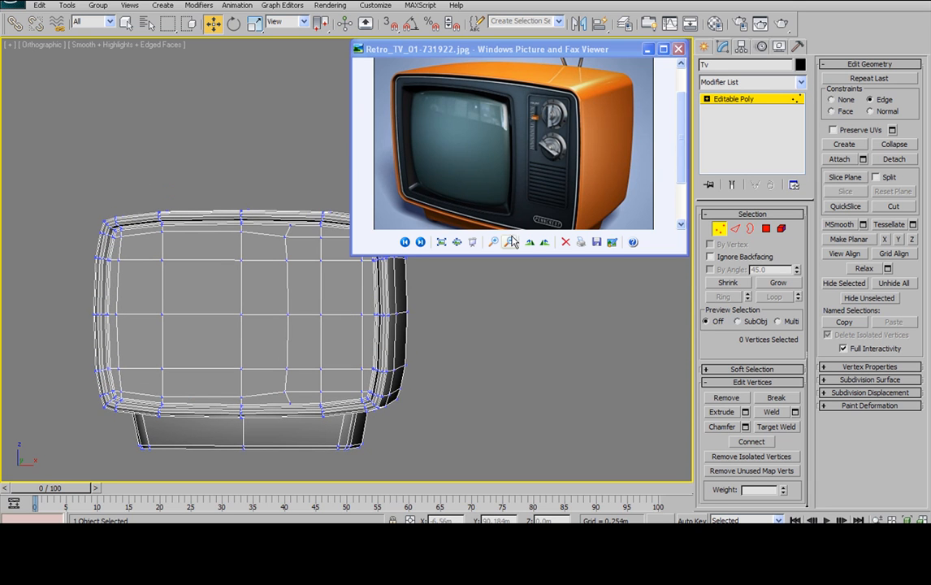
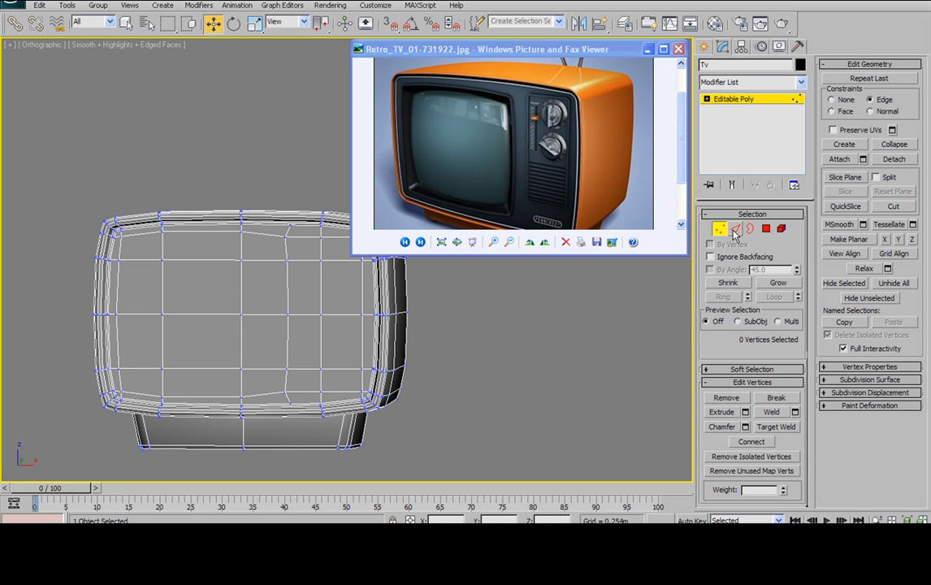
key(2)
scroll(212, 231, up, 4)
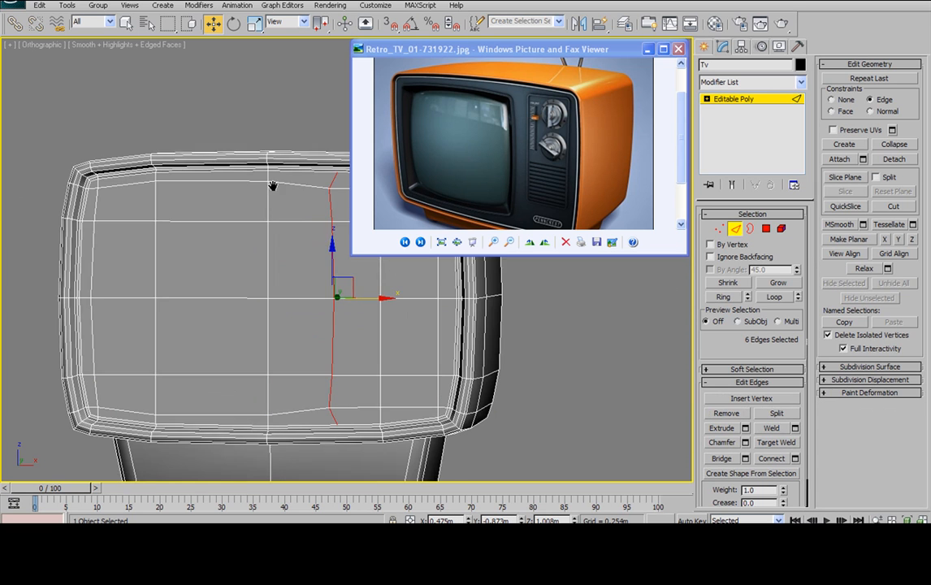
click(222, 161)
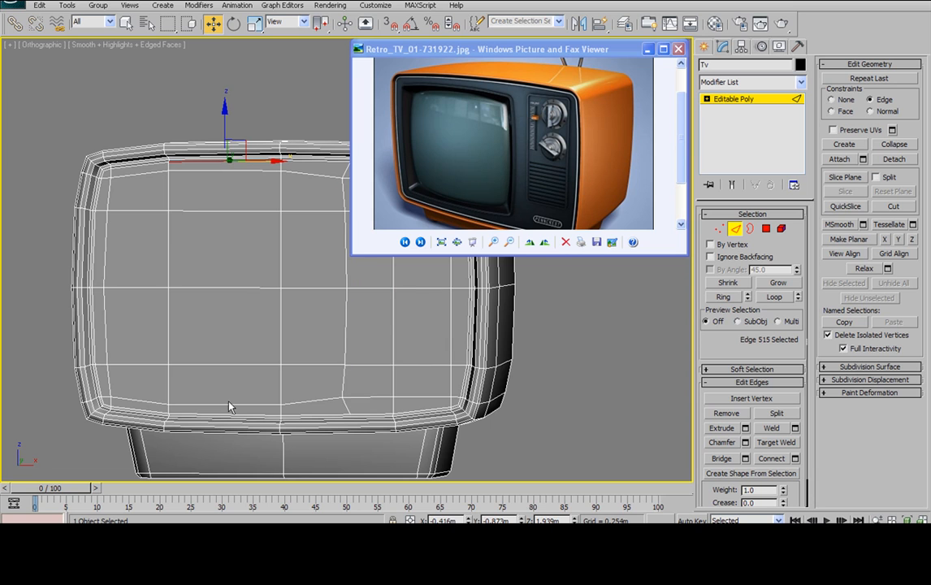
ctrl+click(228, 171)
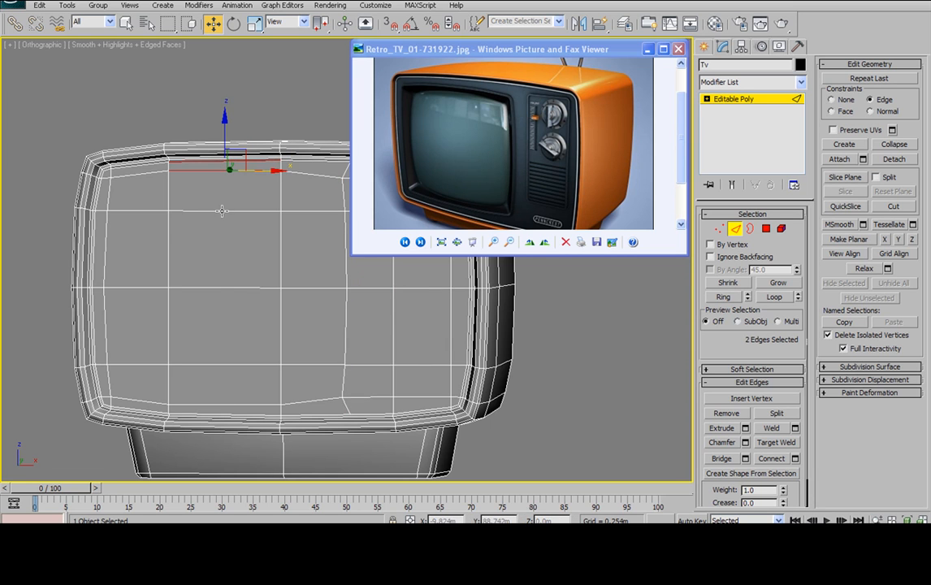
ctrl+click(221, 210)
ctrl+click(219, 288)
ctrl+click(220, 364)
ctrl+click(217, 405)
ctrl+click(217, 413)
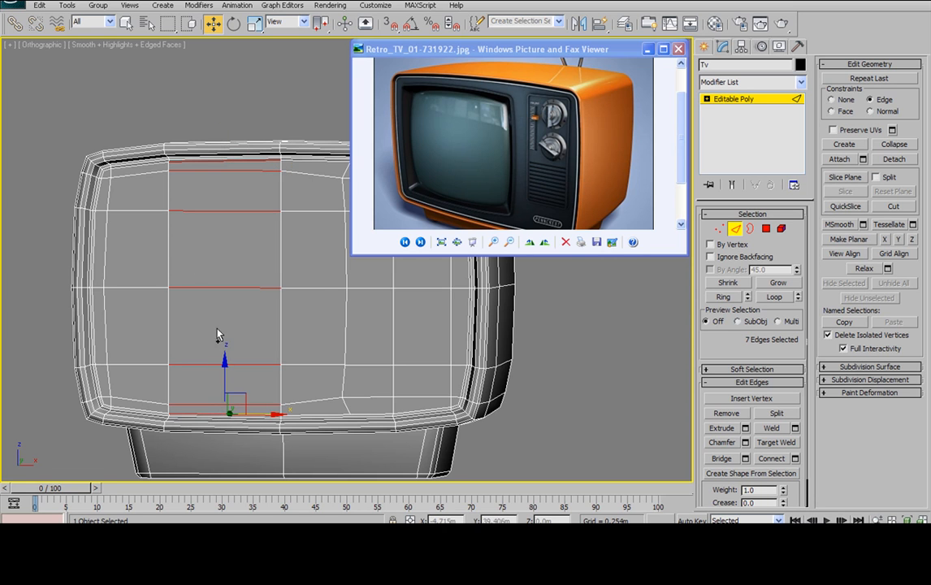
click(795, 460)
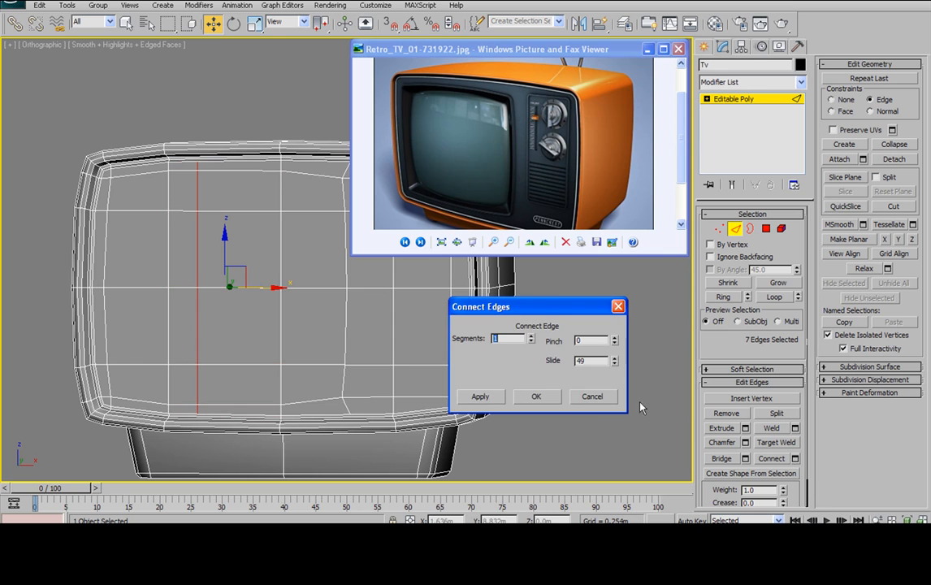
drag(623, 368, 614, 362)
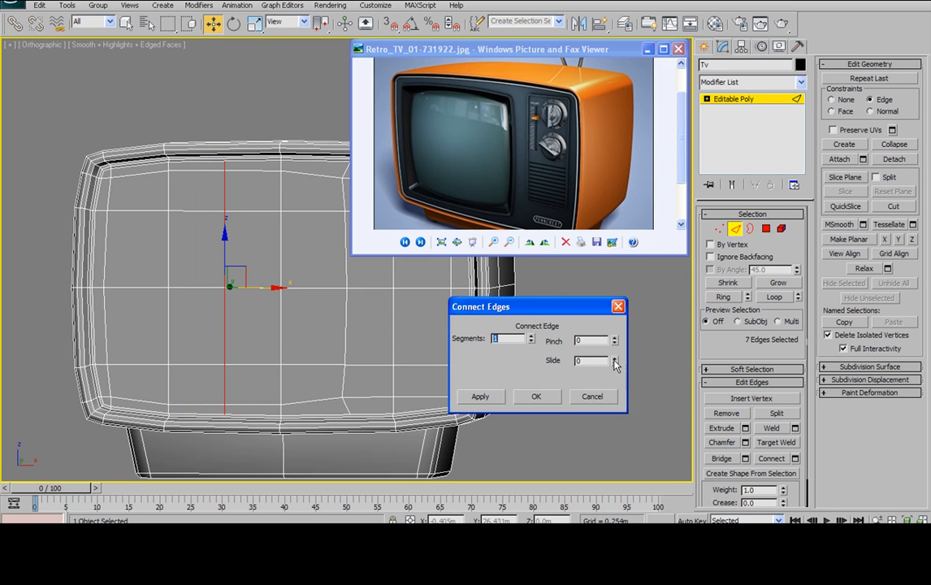
click(536, 396)
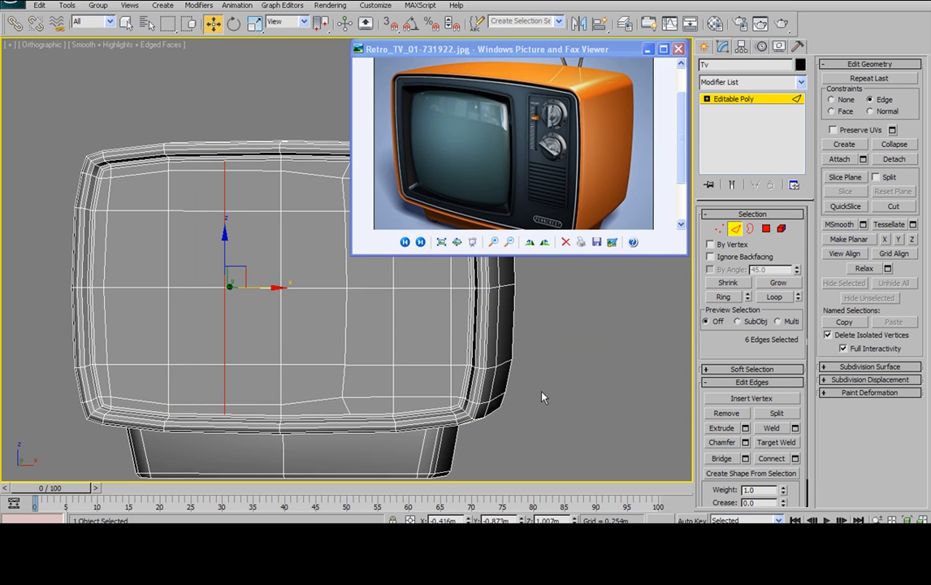
Step: Spread the new vertical line's vertices on the screen's upper and lower edges apart by scaling them to about 101% along Z
click(718, 228)
alt+drag(195, 121, 226, 165)
alt+drag(181, 410, 226, 366)
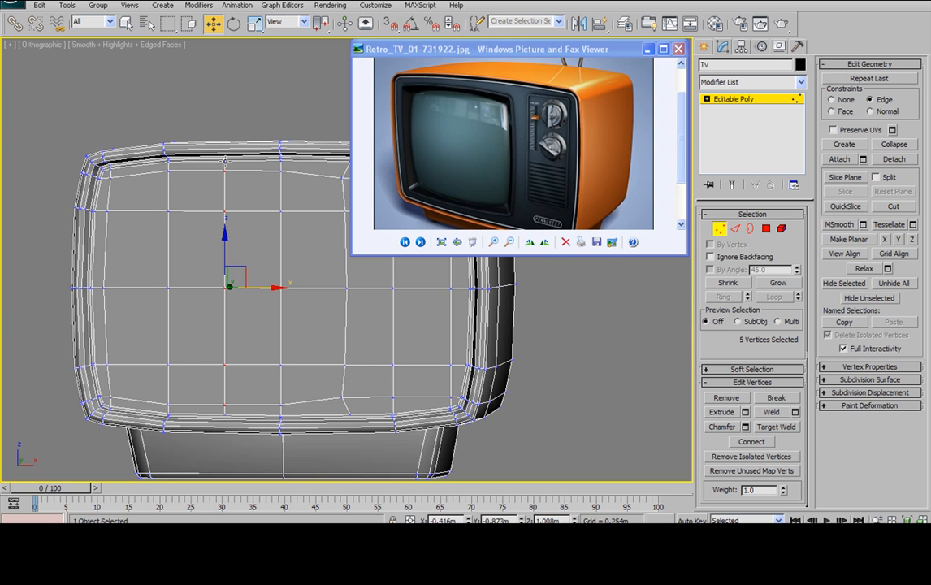
key(r)
drag(225, 229, 223, 235)
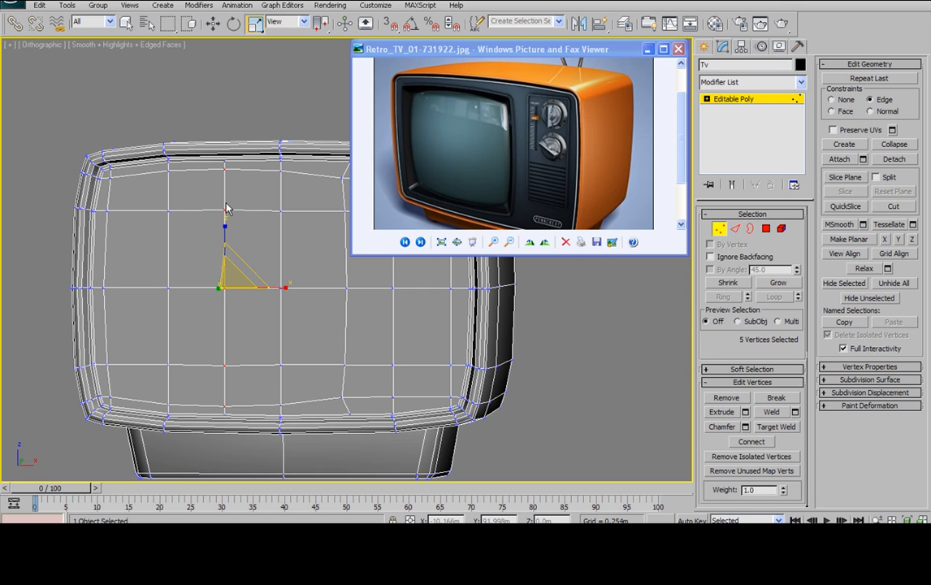
click(225, 169)
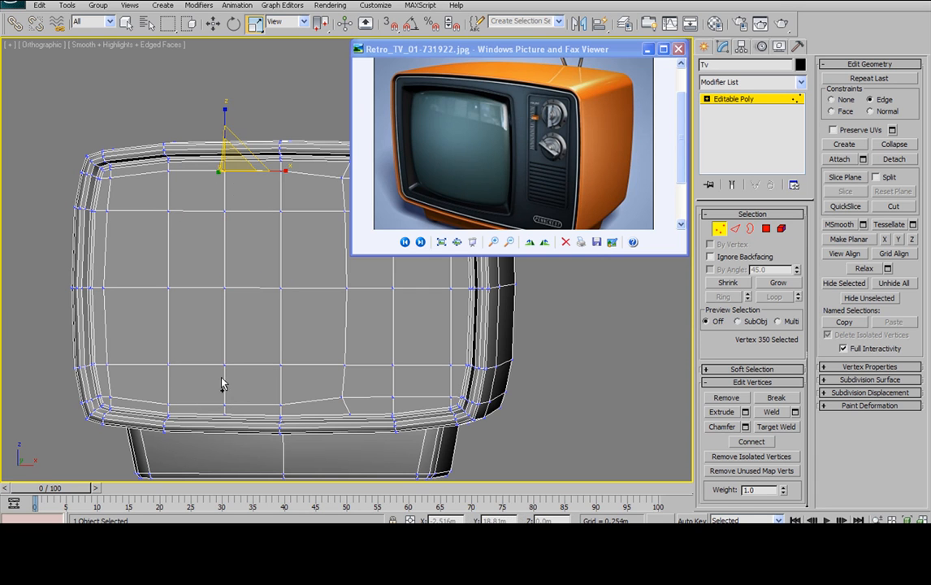
ctrl+click(224, 405)
drag(226, 228, 226, 226)
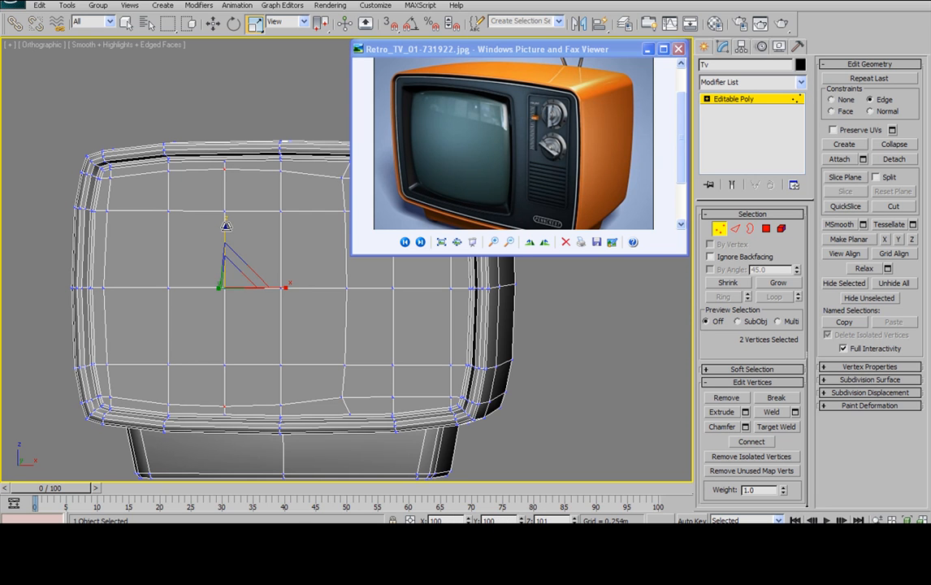
click(252, 193)
Step: Chamfer the four corner vertices of the screen outline on the front face together by 0.04 m
scroll(228, 193, down, 3)
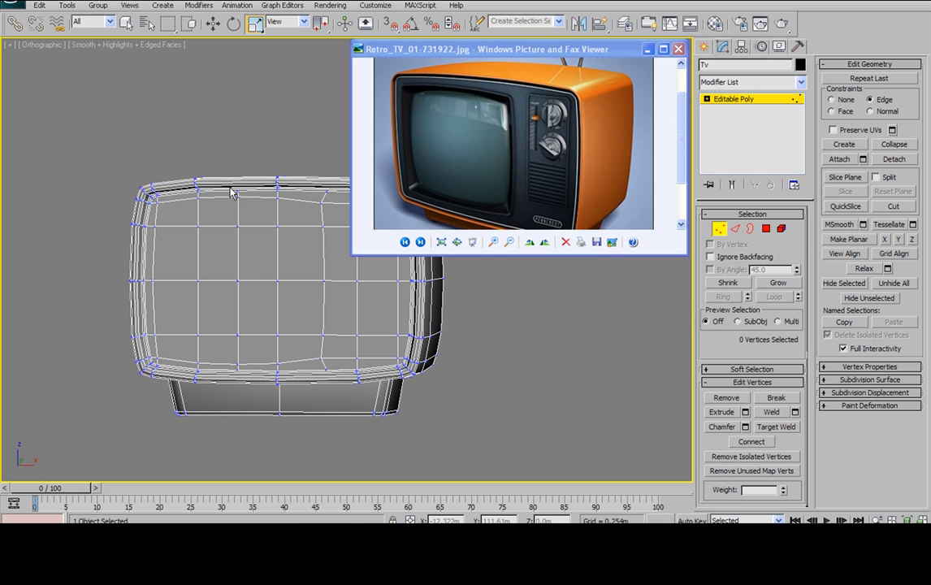
scroll(268, 197, up, 1)
click(149, 209)
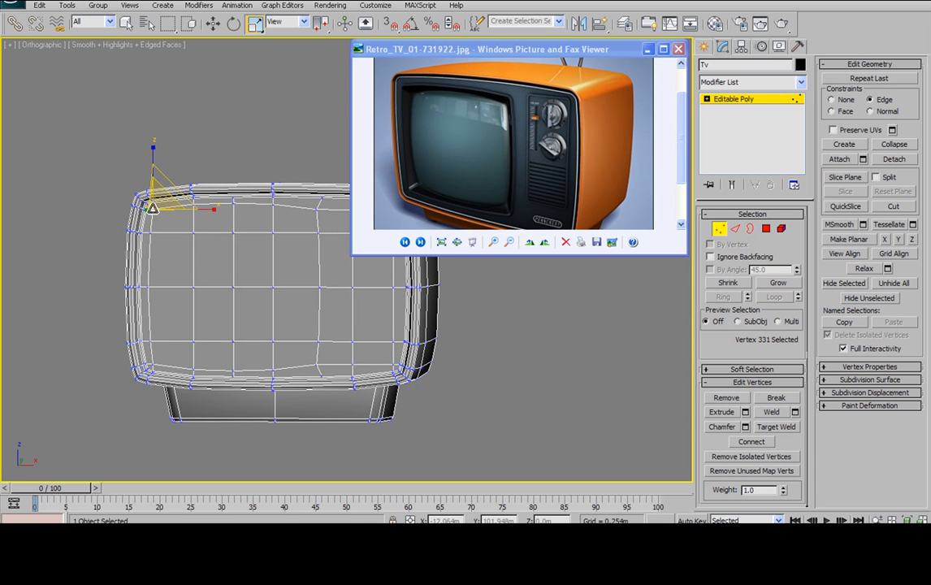
ctrl+click(317, 209)
ctrl+click(319, 375)
ctrl+click(142, 367)
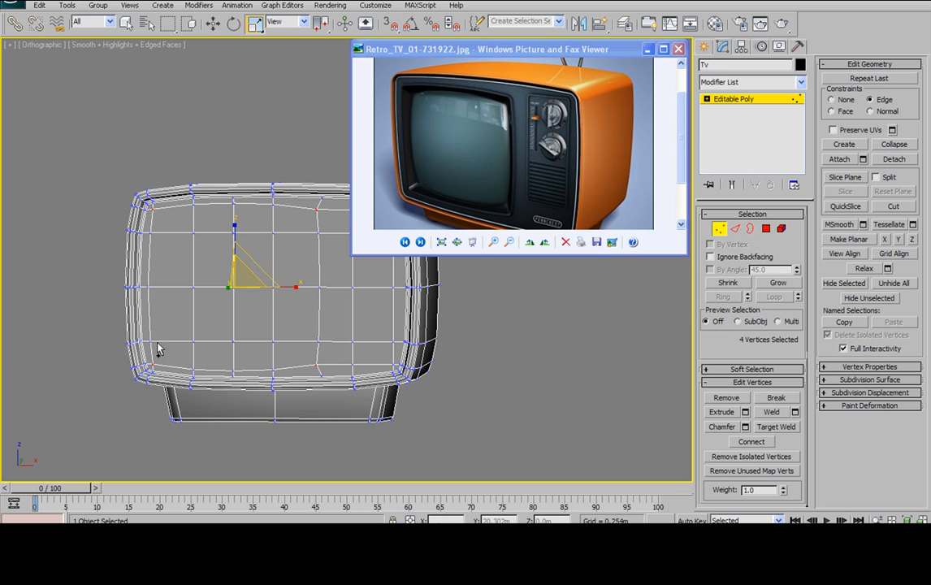
scroll(458, 90, up, 3)
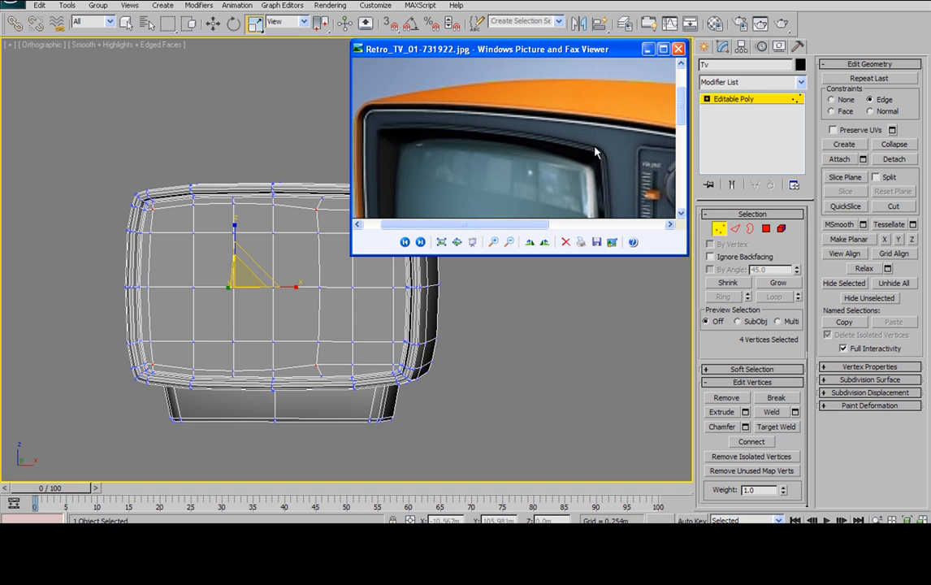
scroll(187, 262, up, 5)
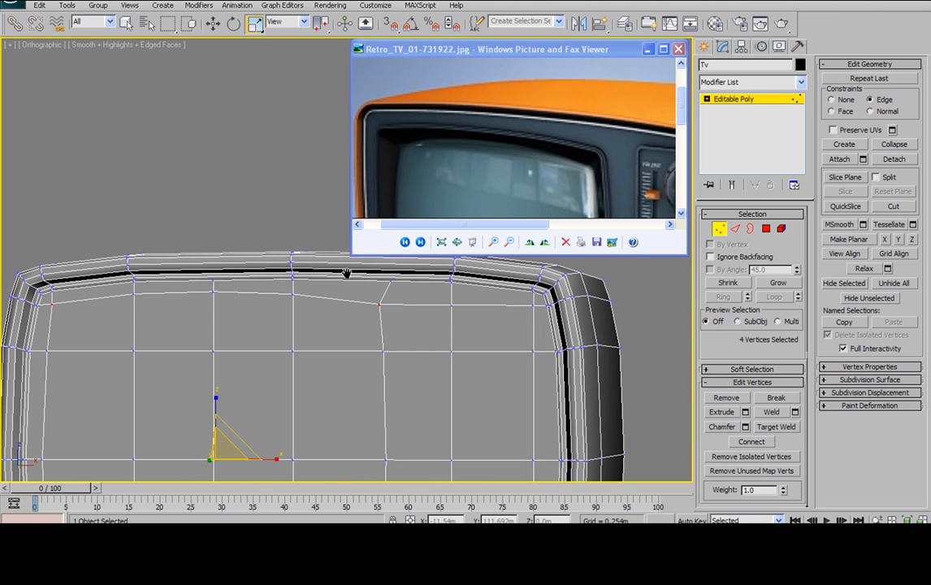
middle_drag(148, 324, 202, 349)
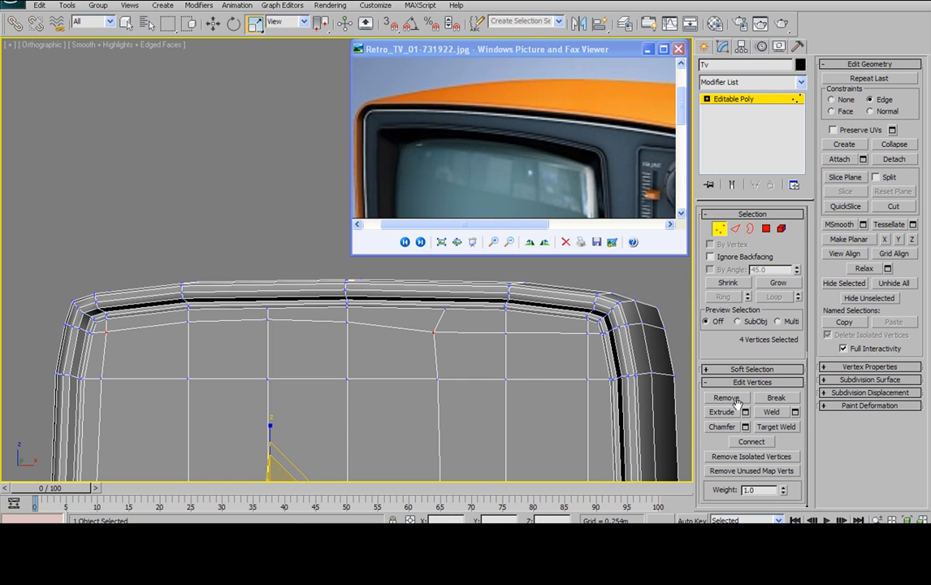
click(746, 429)
drag(484, 365, 192, 179)
drag(254, 175, 188, 130)
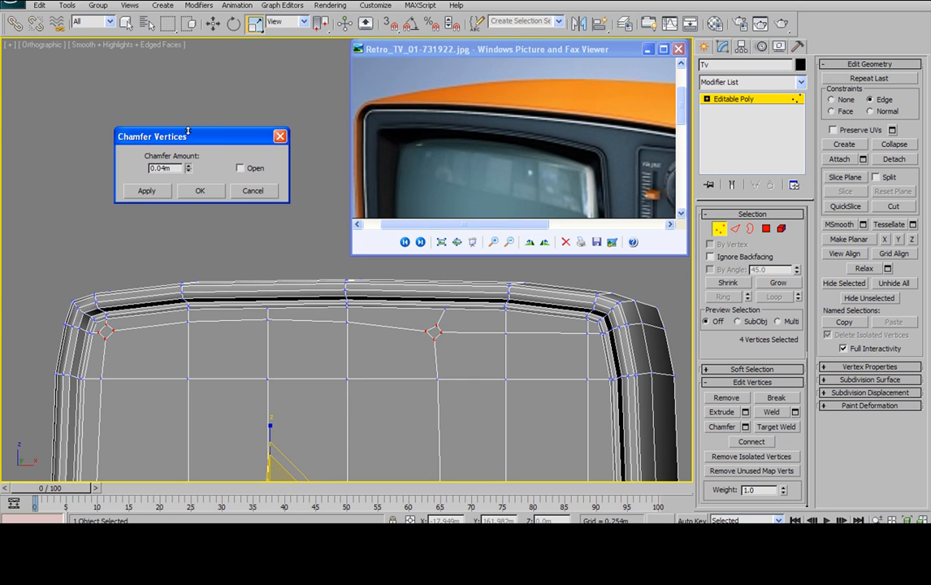
click(200, 190)
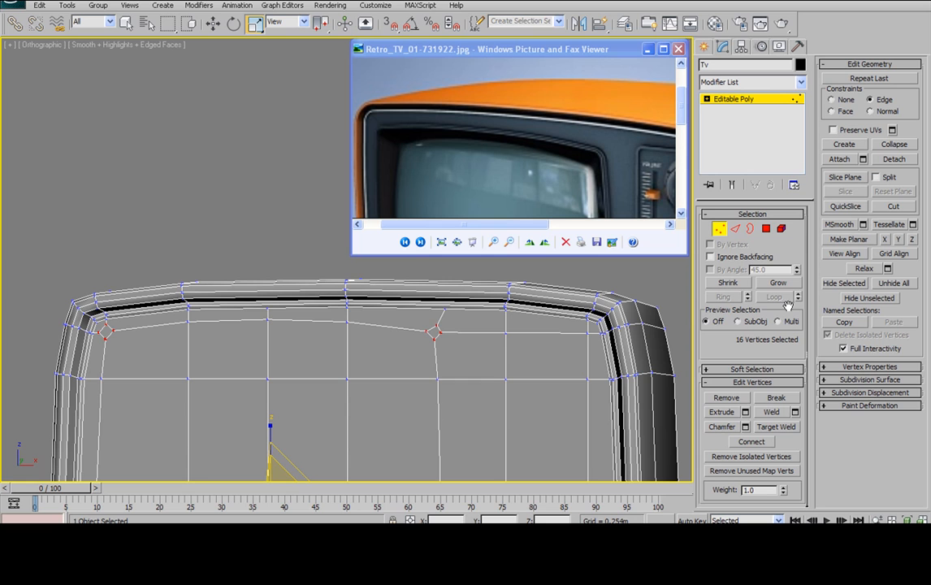
Step: Target weld the outer chamfer vertices at the screen's upper-right corner to the neighbouring grid vertices
click(777, 428)
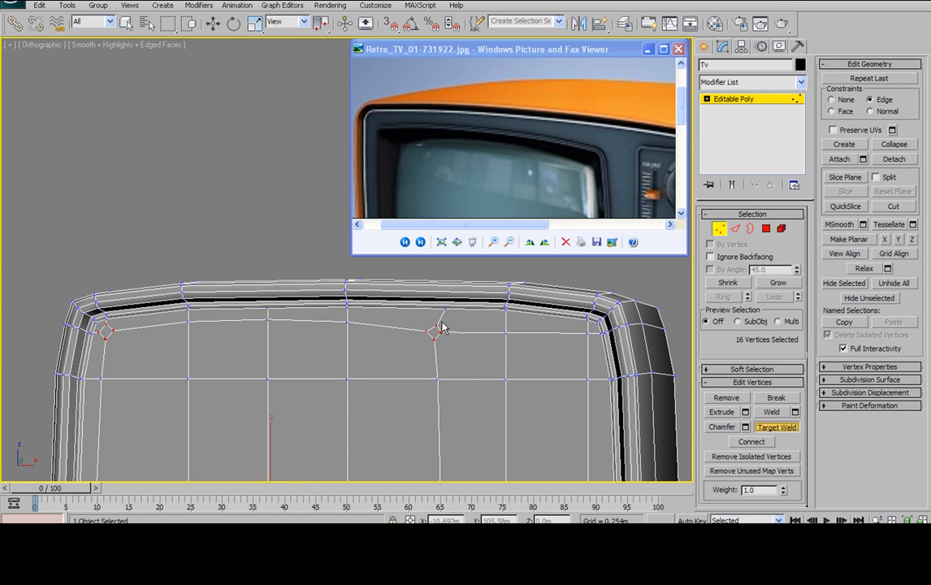
drag(438, 324, 508, 332)
mouse_move(453, 348)
middle_down()
mouse_move(410, 322)
mouse_move(470, 339)
mouse_move(439, 348)
middle_up()
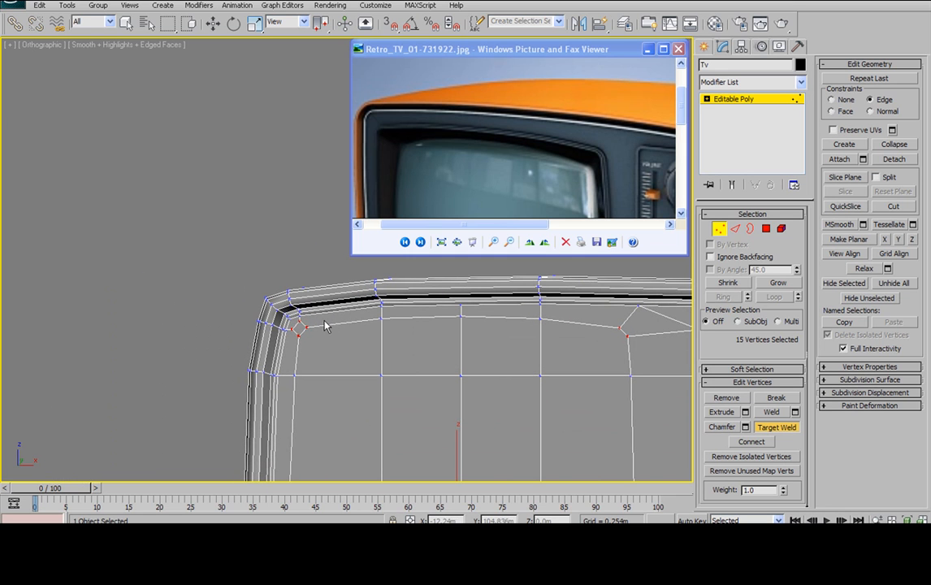
Step: Target weld the outer chamfer vertices at the screen's upper-left corner to the adjacent frame vertices above and beside them
right_click(299, 317)
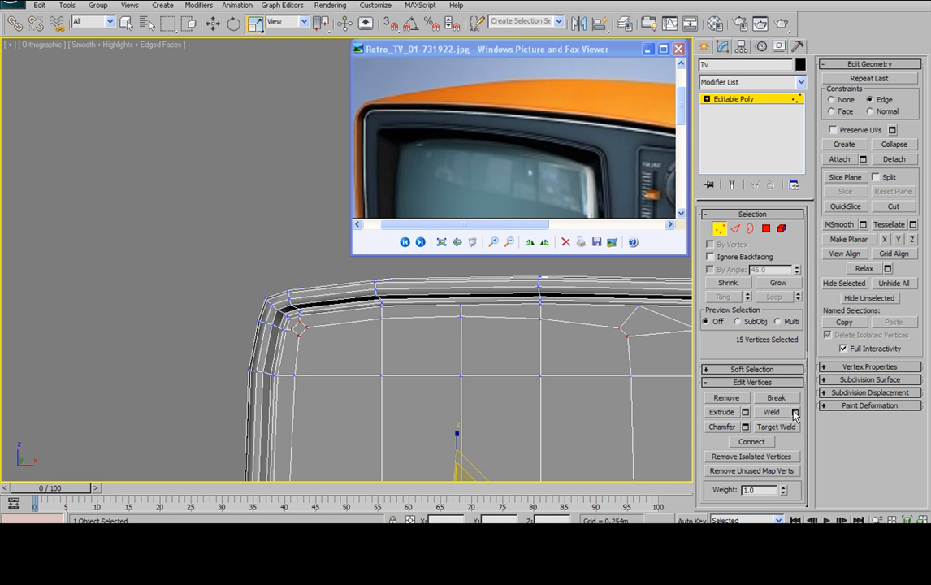
click(783, 427)
click(300, 320)
click(300, 313)
click(286, 326)
Step: Target weld the outer chamfer vertices at the screen's lower-left corner to the adjacent frame vertices
middle_drag(345, 343, 268, 284)
scroll(262, 265, down, 3)
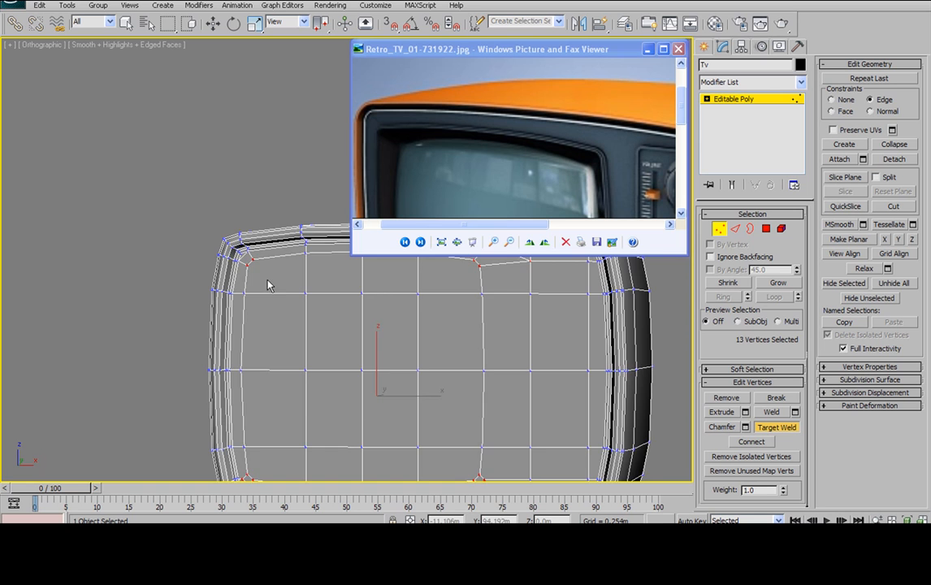
scroll(212, 164, up, 3)
scroll(289, 276, up, 3)
scroll(164, 347, up, 3)
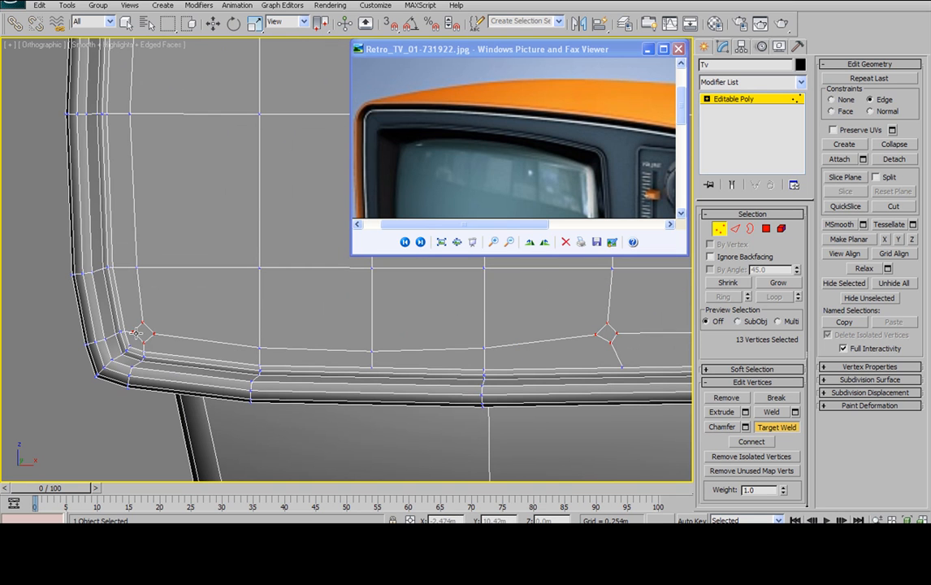
click(144, 356)
Step: Target weld the lower-right corner's bottom chamfer vertex to the frame vertex below and its right one to the next grid vertex
middle_drag(618, 379, 379, 390)
click(372, 352)
click(381, 377)
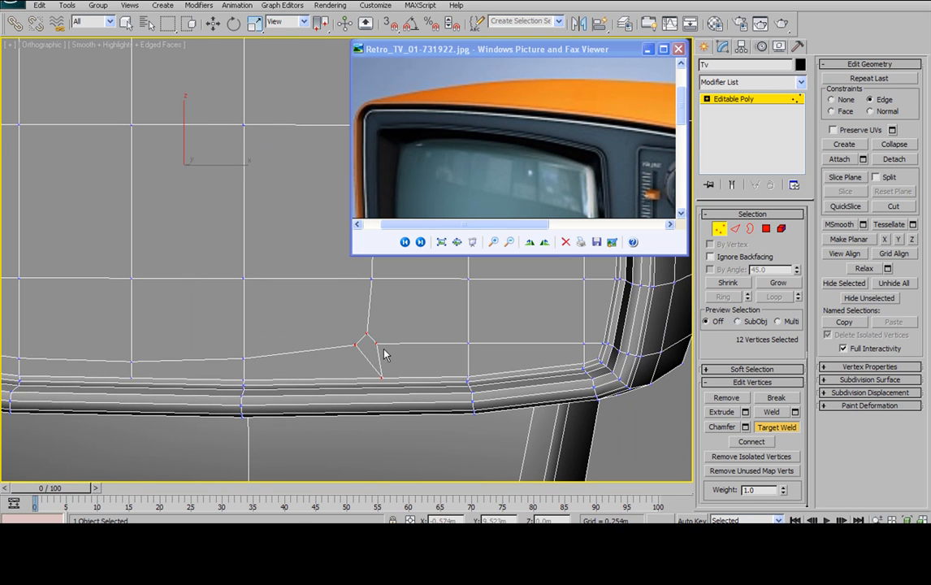
click(469, 343)
middle_drag(439, 322, 437, 368)
scroll(437, 368, down, 3)
middle_drag(299, 233, 231, 161)
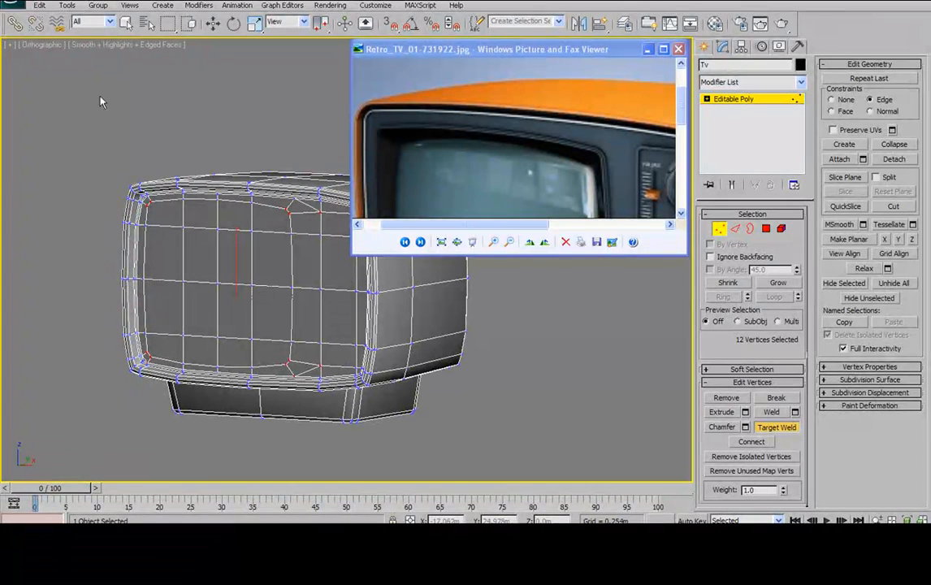
Step: Start saving the scene as a new file
click(12, 4)
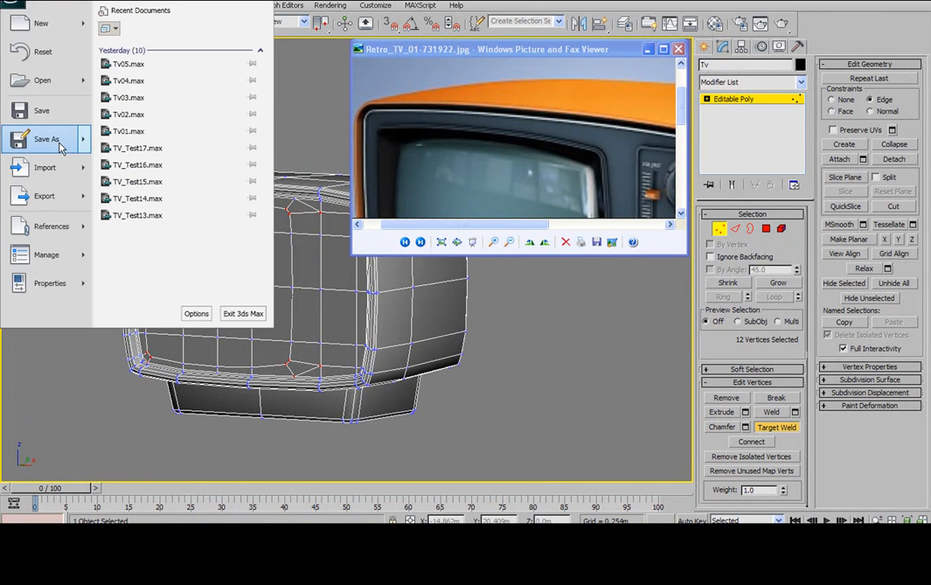